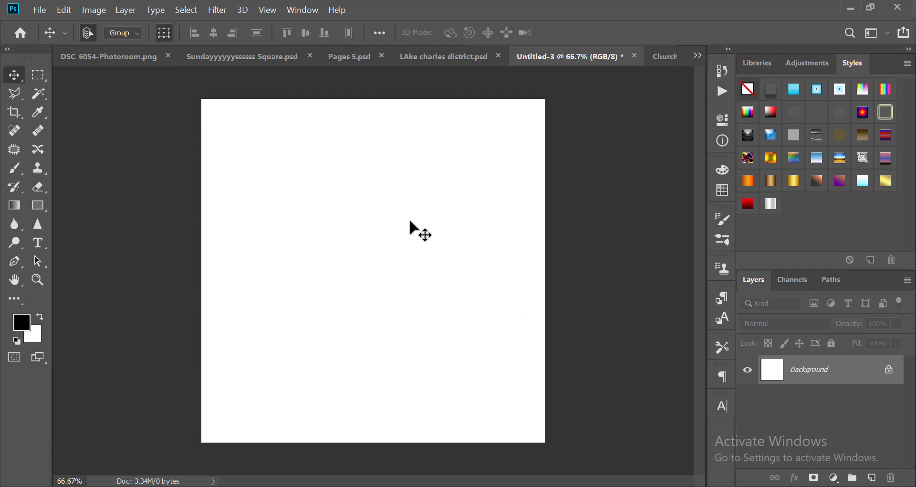
scroll(410, 220, down, 2)
scroll(410, 220, up, 2)
scroll(410, 220, down, 2)
scroll(373, 240, up, 2)
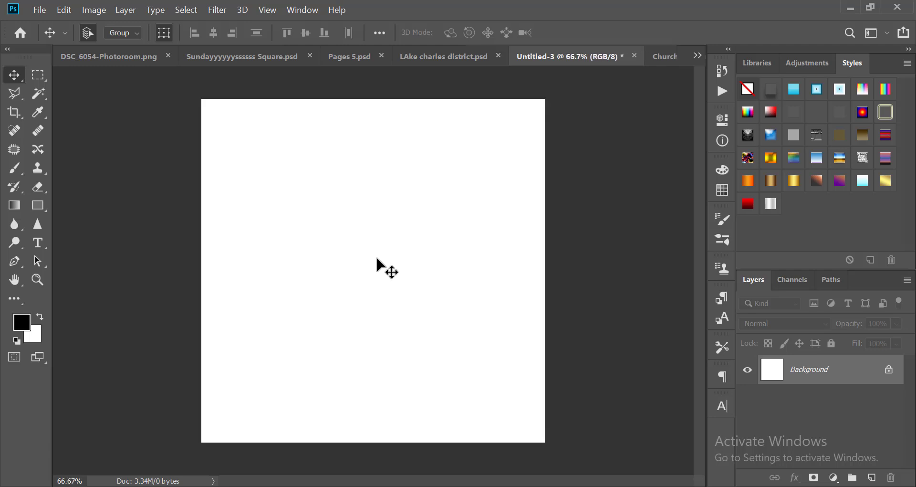
Add a text layer reading "Background" in the upper part of the canvas
scroll(387, 274, down, 1)
scroll(377, 268, up, 2)
click(39, 243)
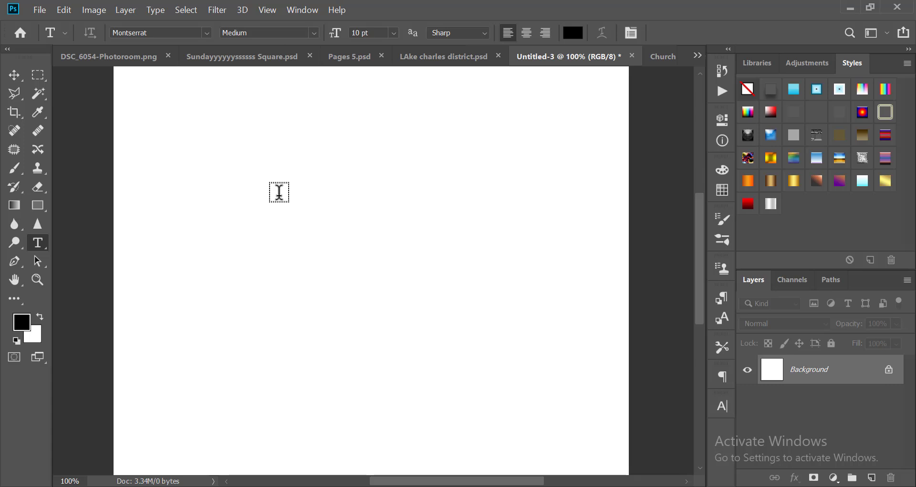
click(279, 192)
text(Bac)
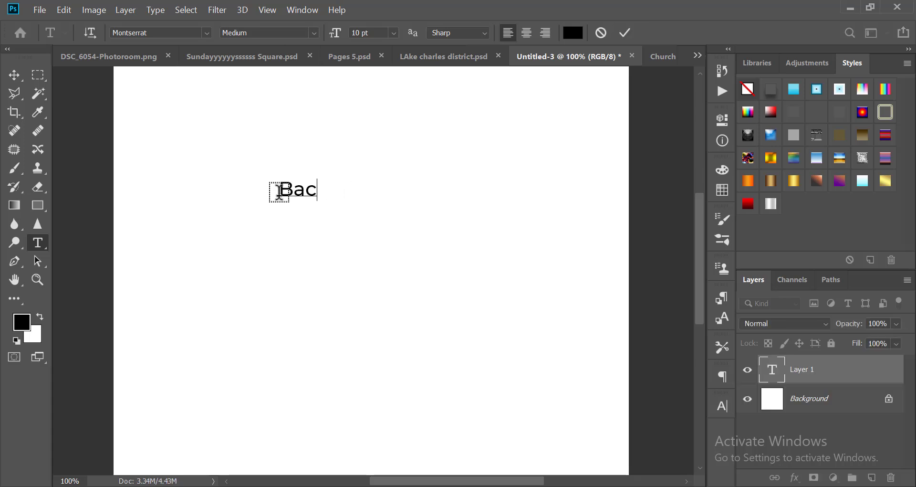
text(kground)
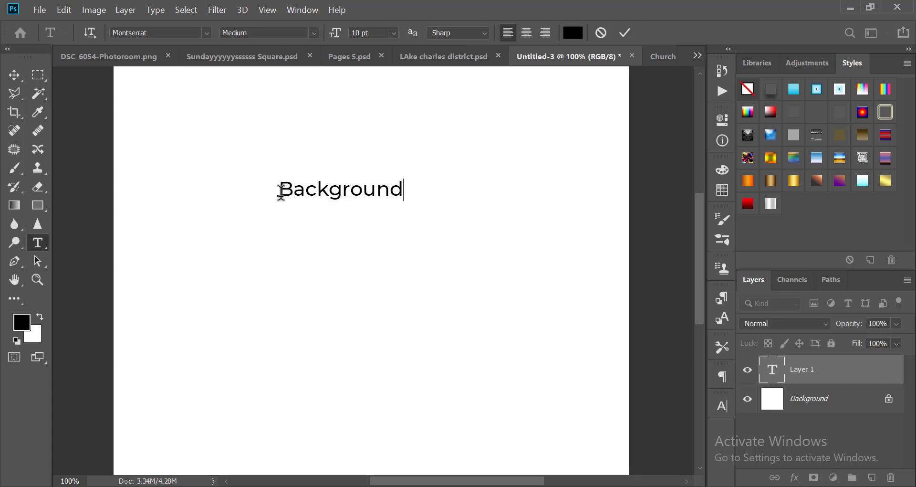
click(625, 33)
key(v)
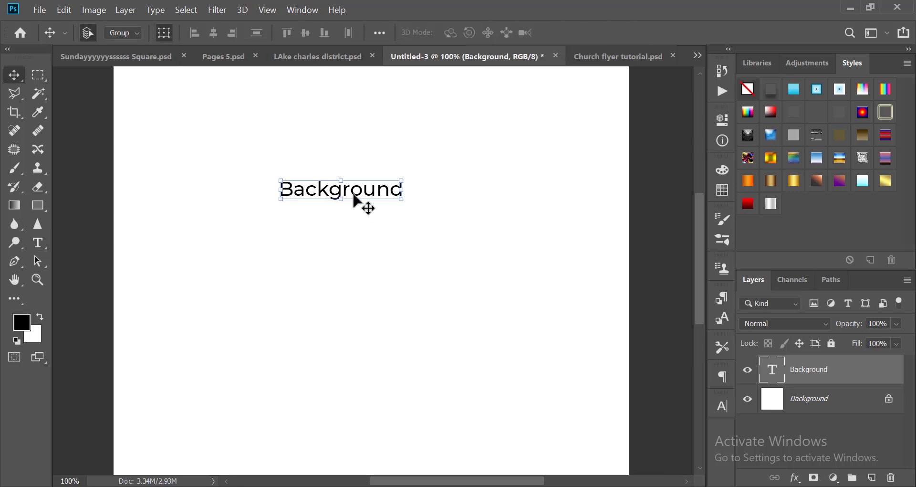
Duplicate the "Background" text directly below the original and change the copy to read "Foreground"
drag(356, 196, 280, 242)
key(t)
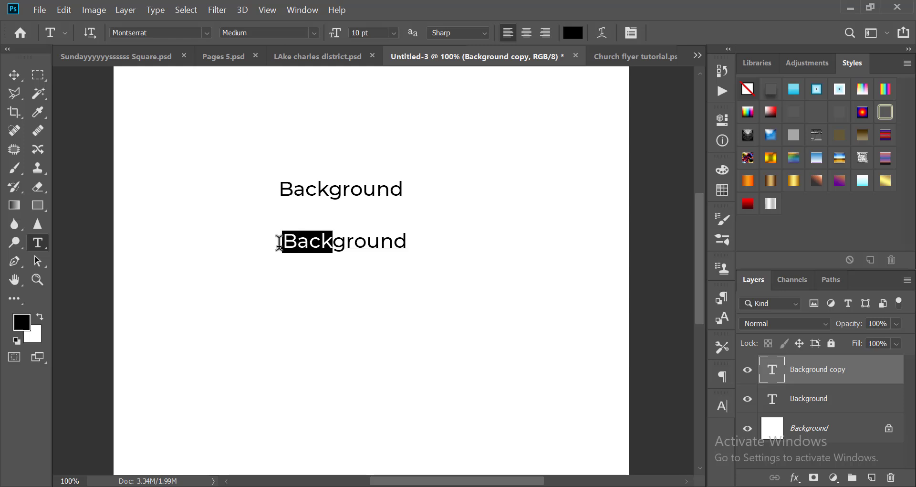
text(Fore)
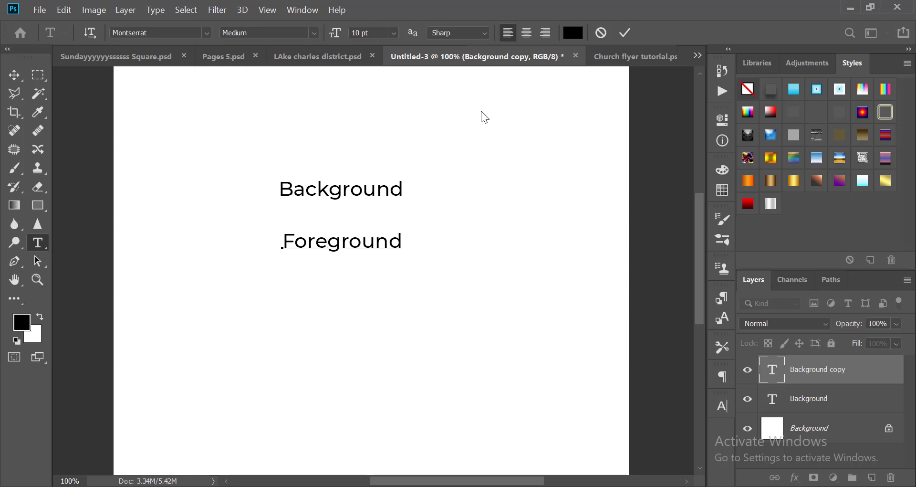
click(622, 32)
key(v)
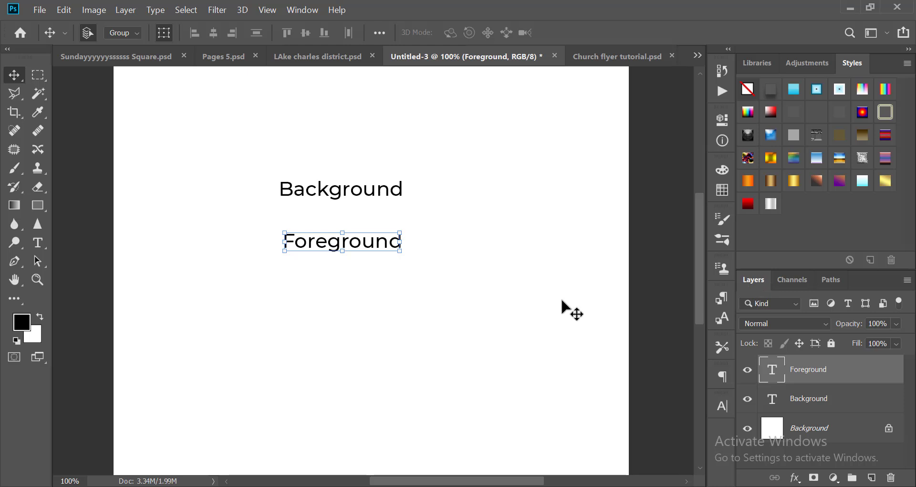
Move the "Foreground" text slightly up, closer to the "Background" text
click(328, 266)
drag(368, 245, 368, 236)
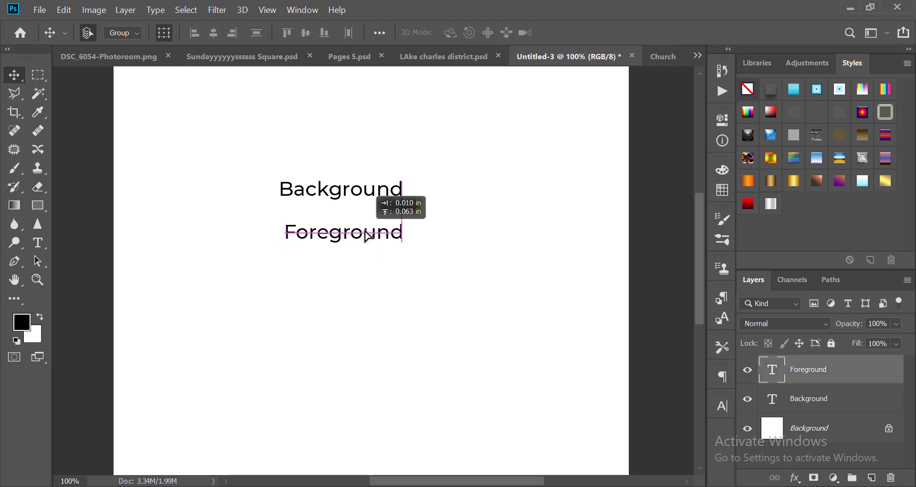
click(403, 326)
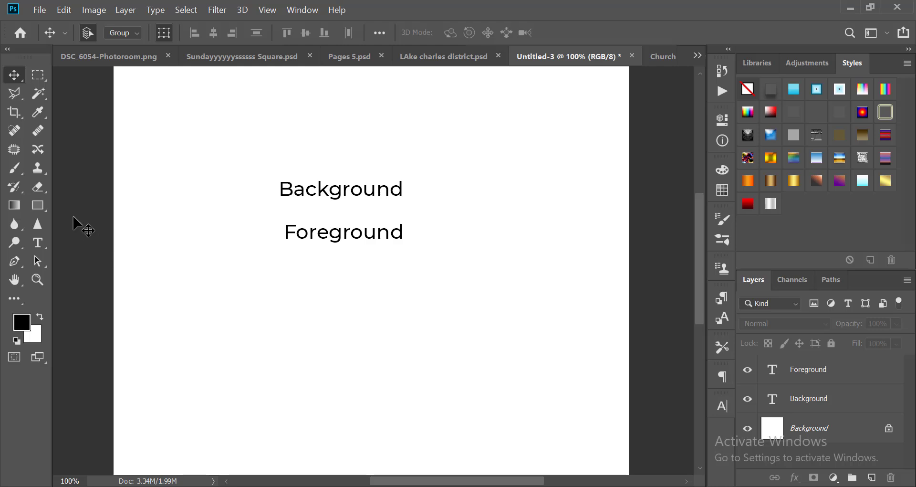
Draw a black rectangle about 584 px wide and 191 px high below the two words
click(38, 205)
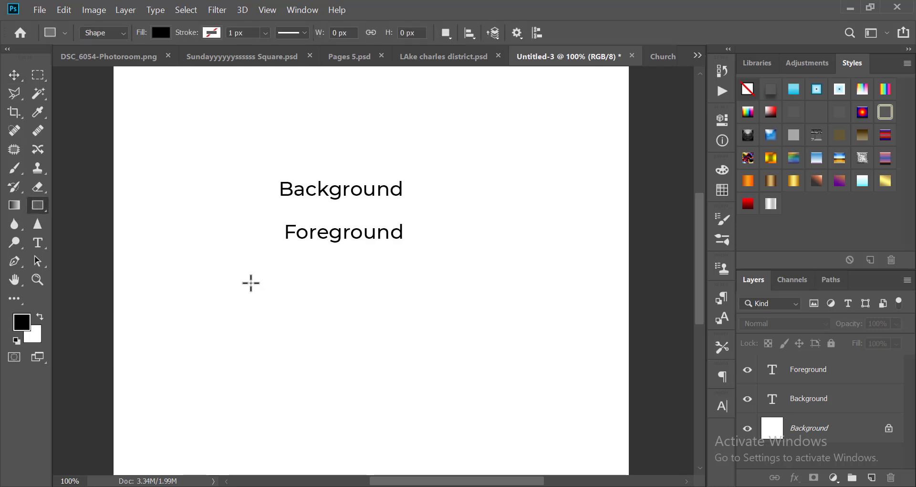
drag(224, 268, 503, 360)
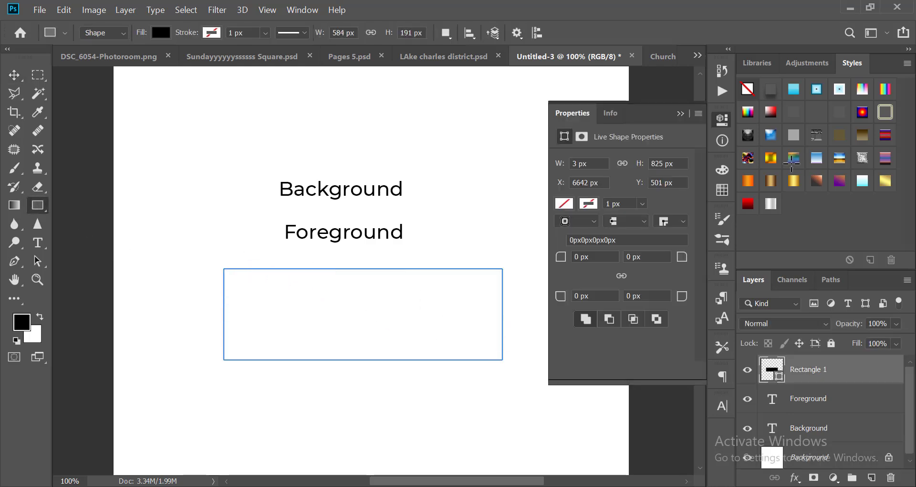
click(722, 120)
key(v)
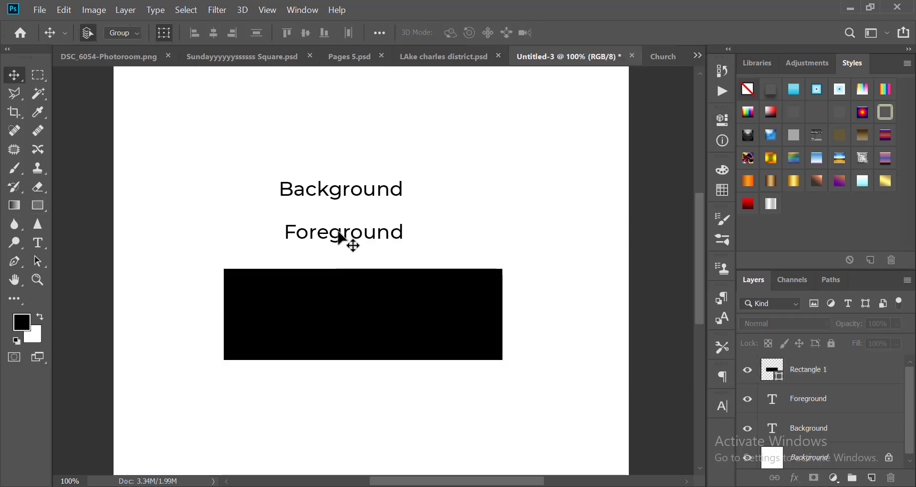
Place the "Foreground" text in front of the black rectangle and set its color to ffffff
drag(339, 234, 359, 309)
key(ctrl+])
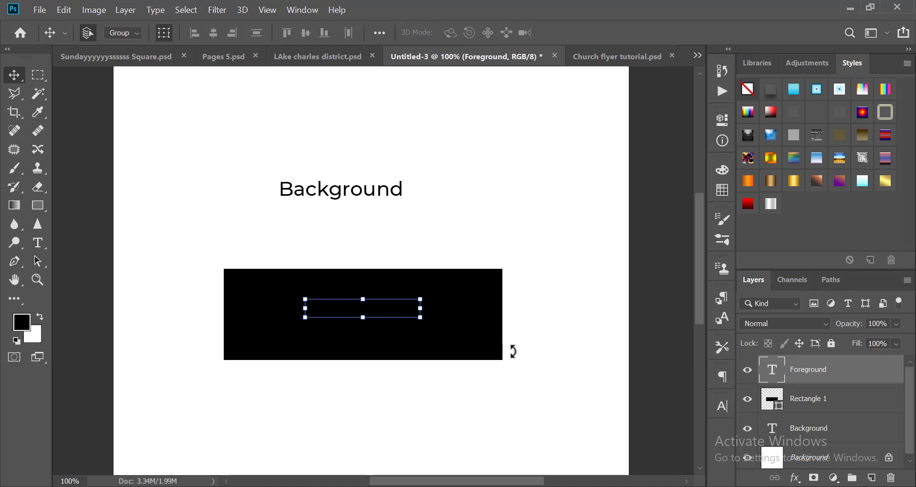
click(723, 405)
click(682, 416)
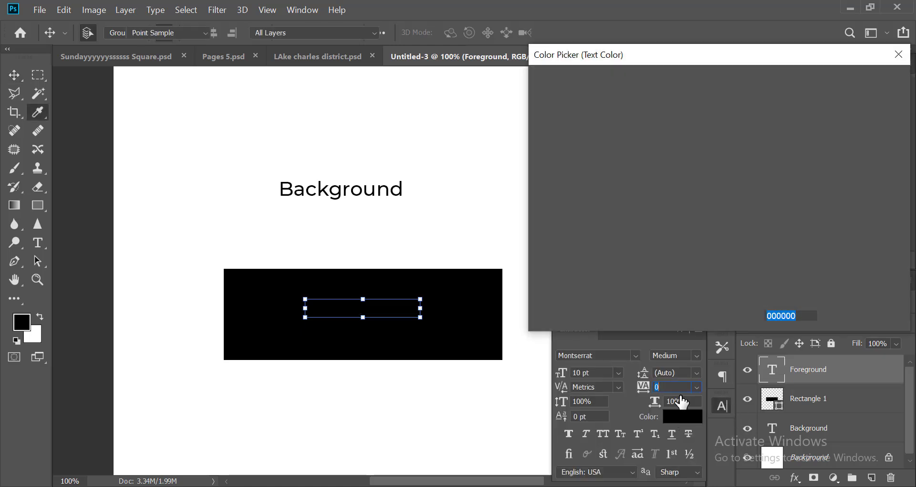
text(ffffff)
key(Return)
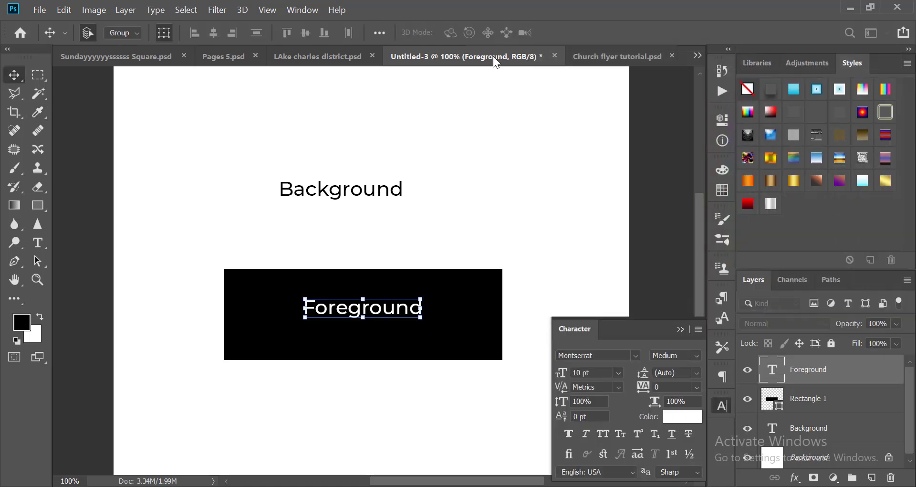
click(725, 399)
click(563, 260)
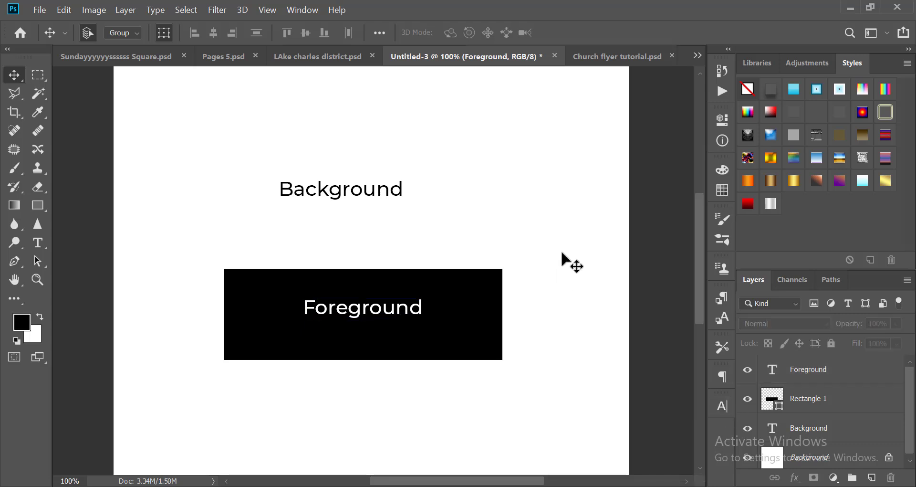
Align the "Foreground" text to the rectangle's vertical center and scale it up to about 155%
drag(563, 260, 327, 389)
click(305, 32)
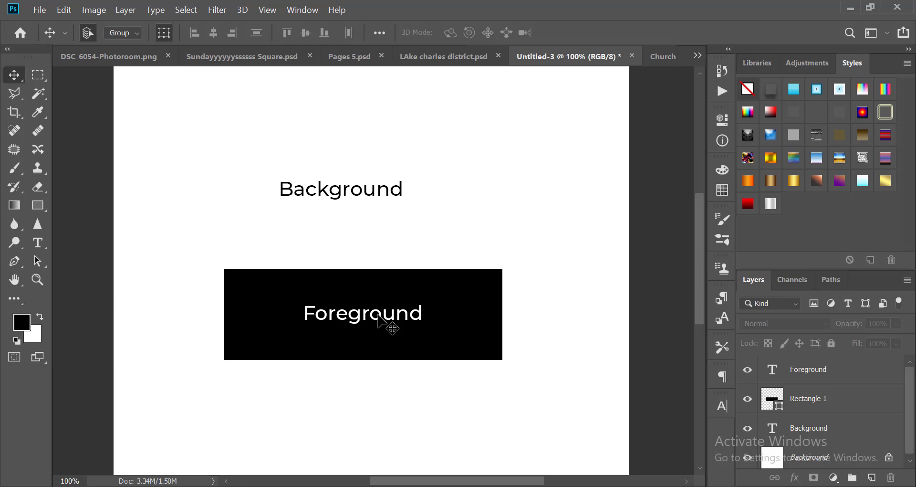
click(410, 315)
click(421, 304)
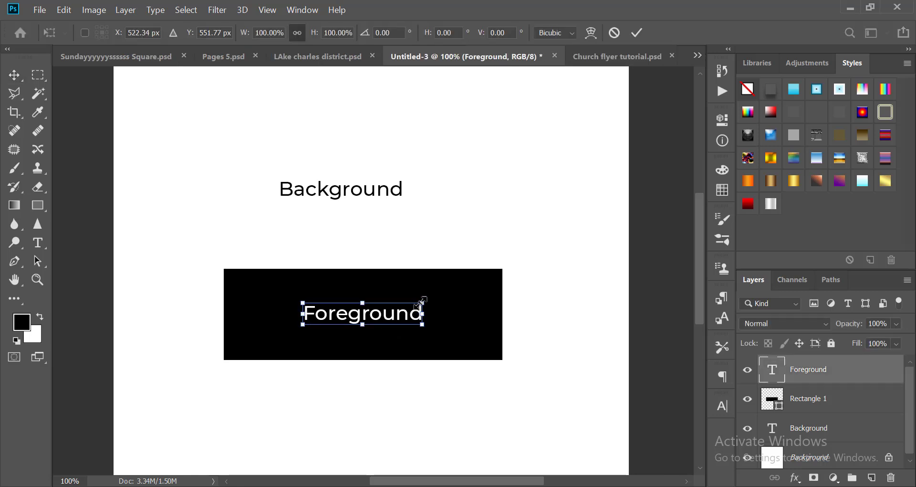
drag(421, 302, 451, 302)
key(Return)
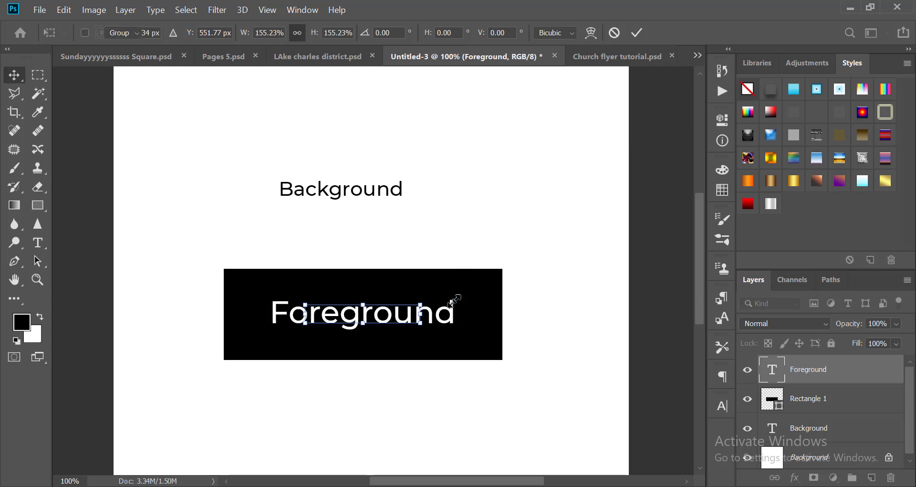
click(434, 316)
scroll(393, 321, up, 1)
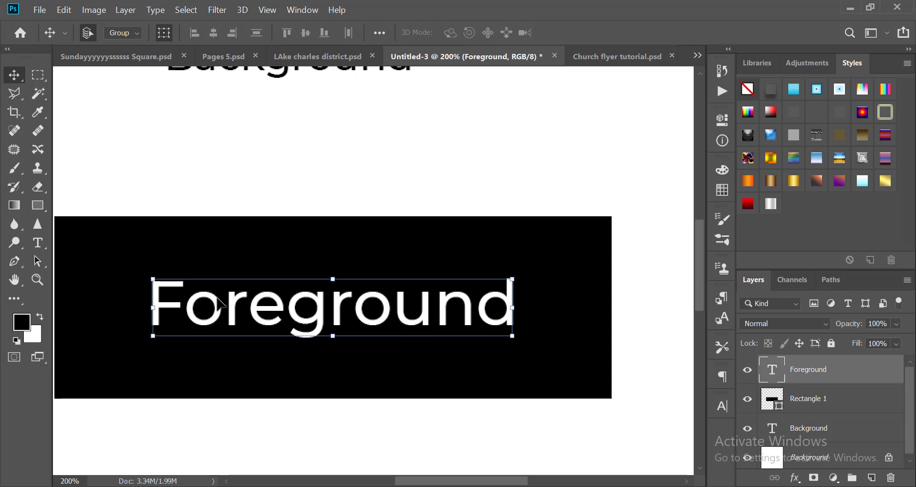
scroll(437, 339, down, 3)
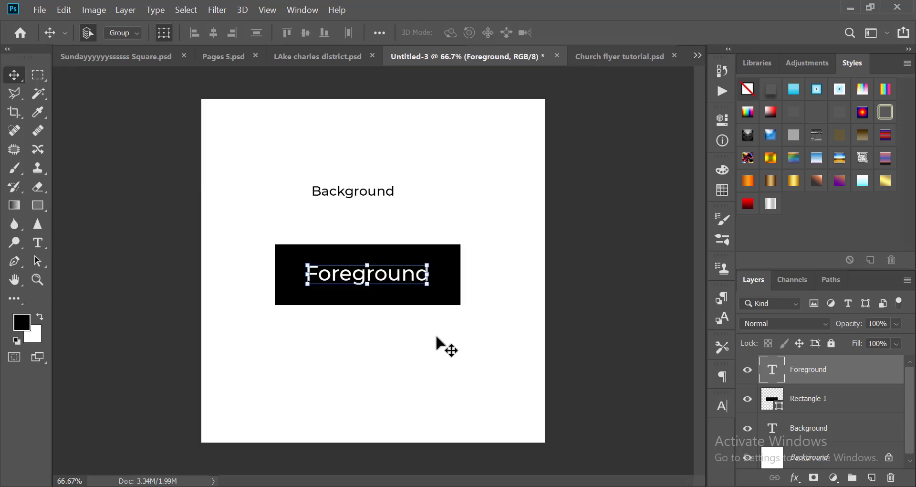
scroll(420, 333, down, 3)
scroll(407, 282, up, 5)
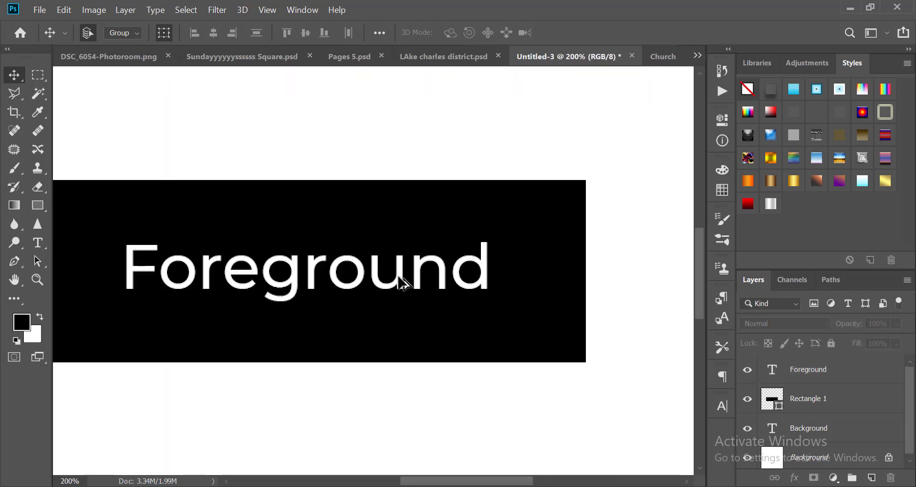
scroll(399, 276, down, 3)
scroll(348, 229, up, 2)
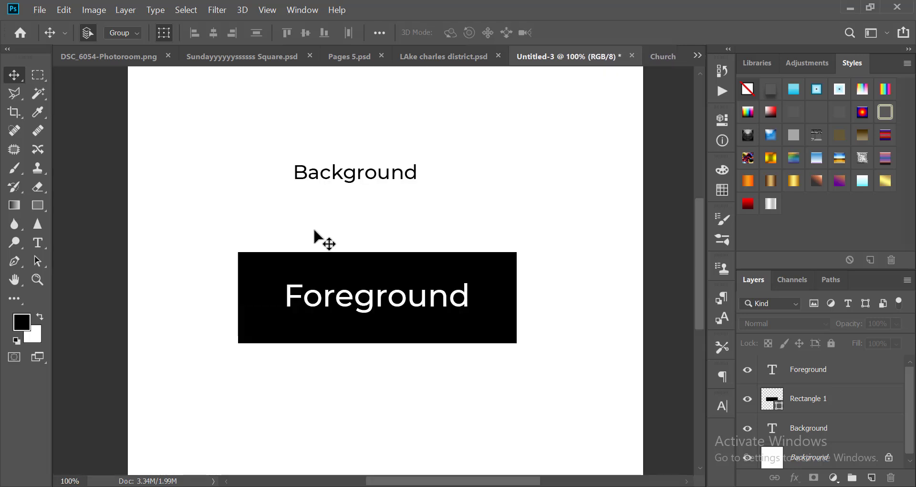
Move the black rectangle and the "Foreground" text up together until they sit just beneath the "Background" text
drag(315, 230, 398, 307)
key(shift+Up)
key(shift+Up)
key(shift+Up)
key(shift+Up)
key(shift+Up)
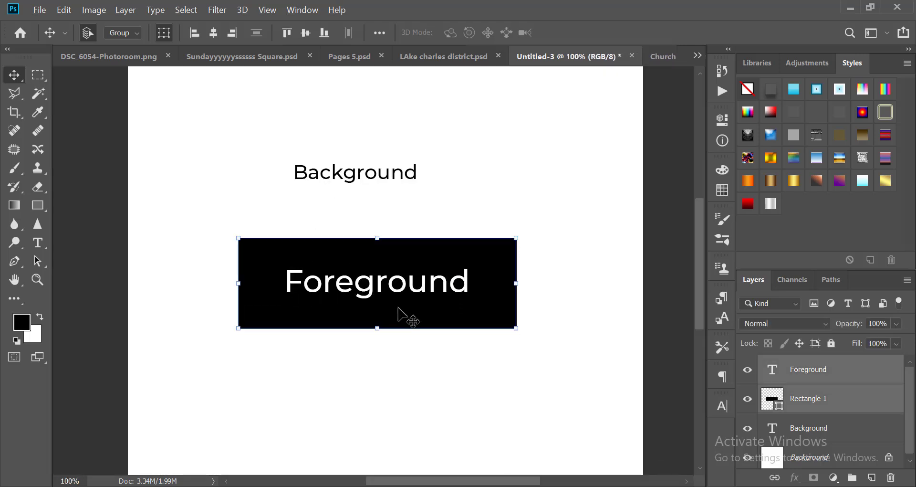
key(shift+Up)
key(shift+Up)
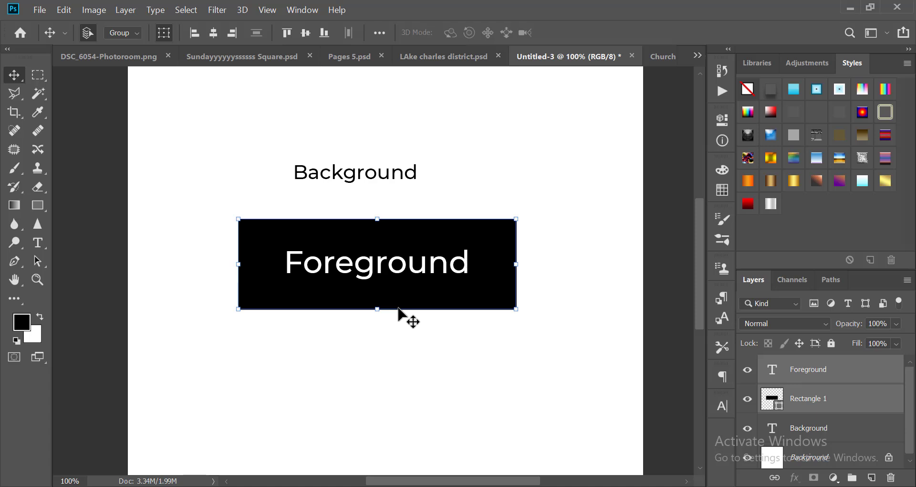
key(shift+Up)
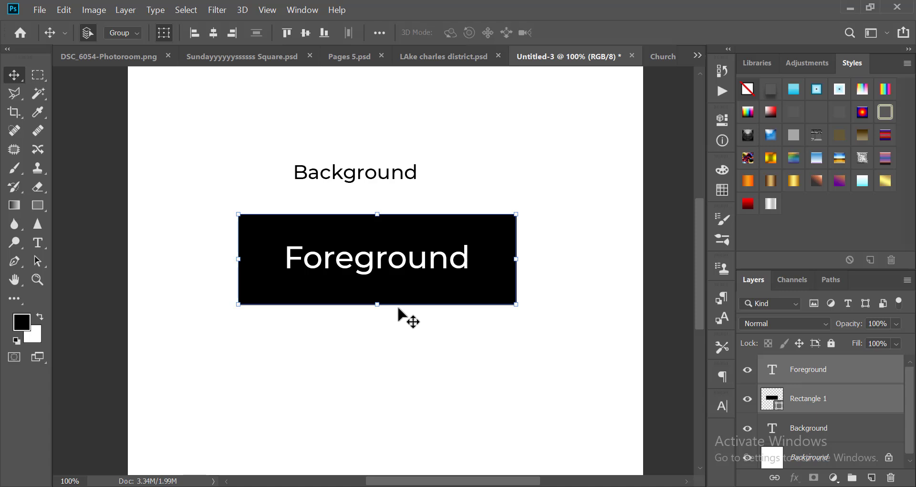
click(528, 368)
Examine how the "Background" text compares with the "Foreground" block at different zoom levels
scroll(459, 380, down, 4)
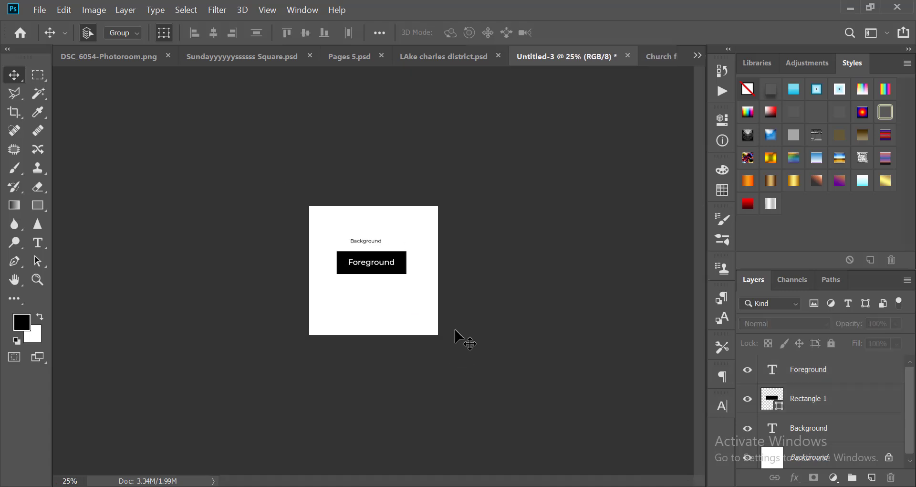
scroll(454, 337, up, 4)
scroll(357, 218, down, 2)
scroll(356, 219, up, 3)
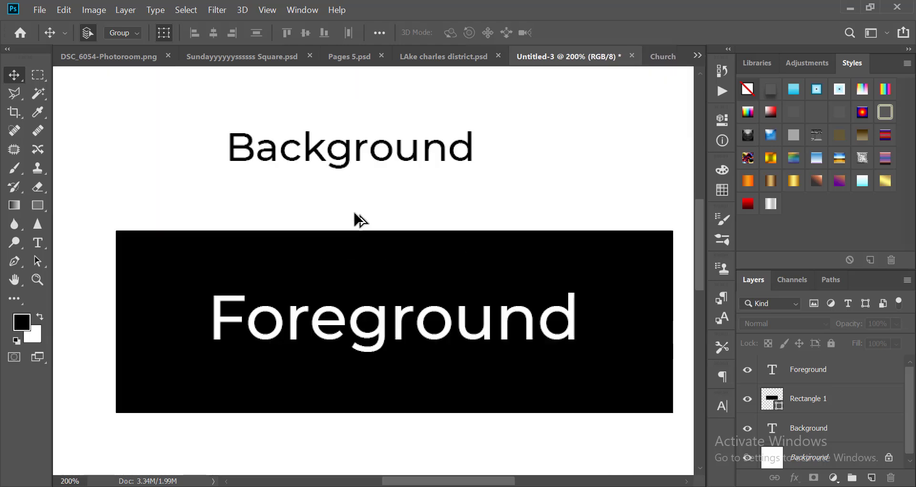
scroll(358, 223, down, 3)
scroll(364, 255, up, 2)
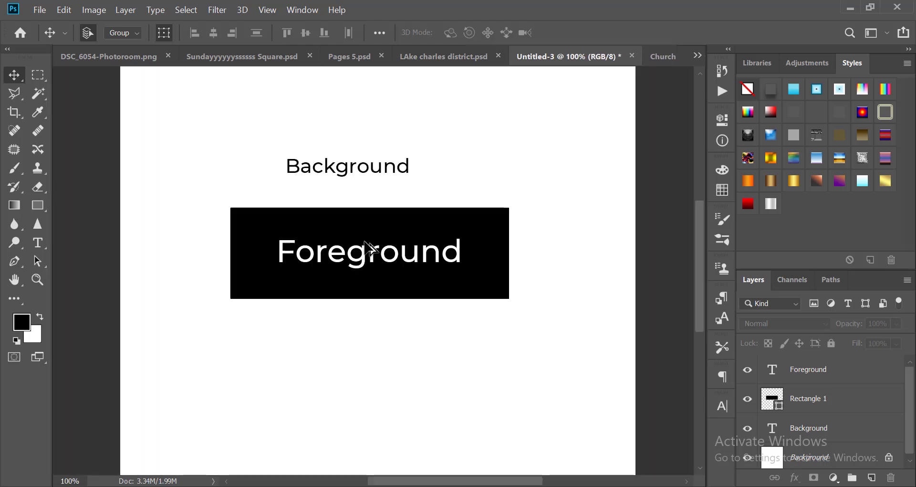
scroll(369, 267, down, 3)
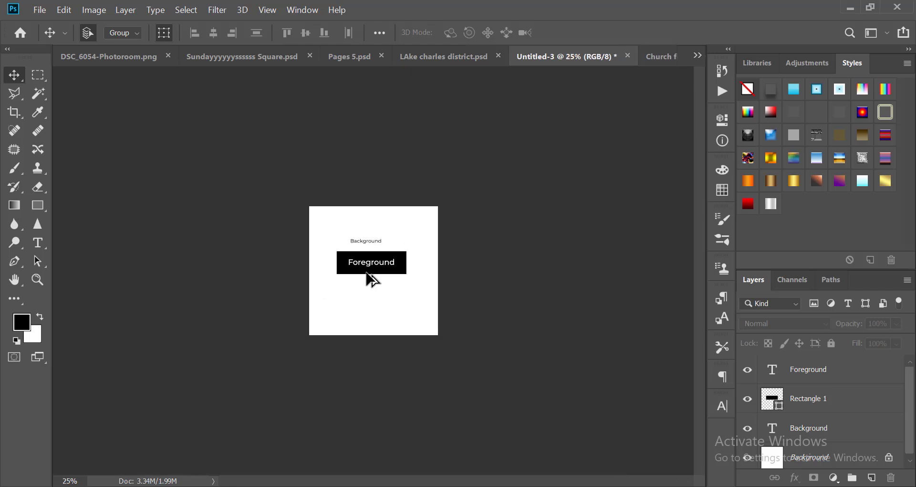
scroll(370, 277, up, 3)
scroll(370, 279, down, 2)
scroll(374, 282, up, 2)
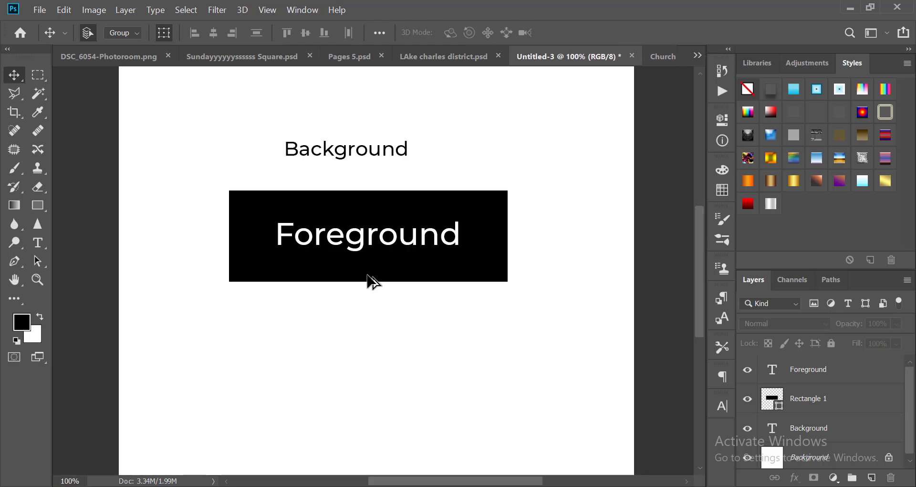
scroll(373, 283, up, 2)
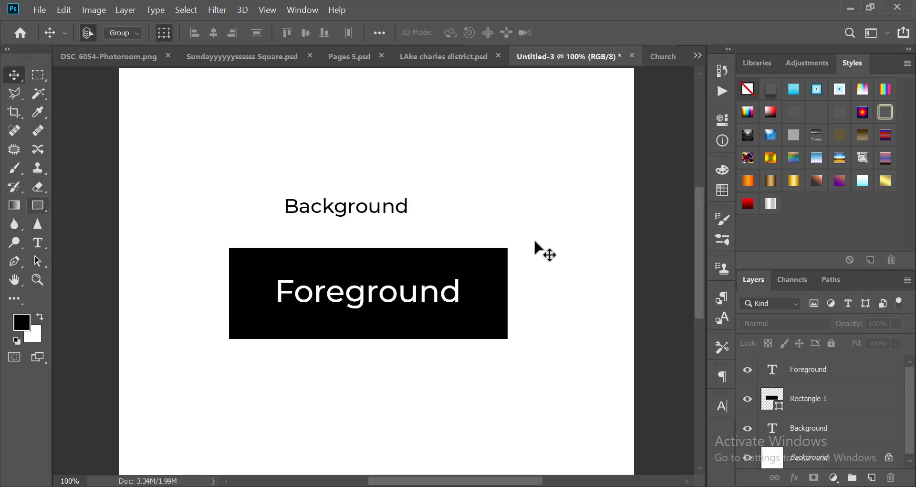
Duplicate the black rectangle up behind the "Background" text and set the copy's fill to light gray d6d6d6
drag(490, 286, 495, 191)
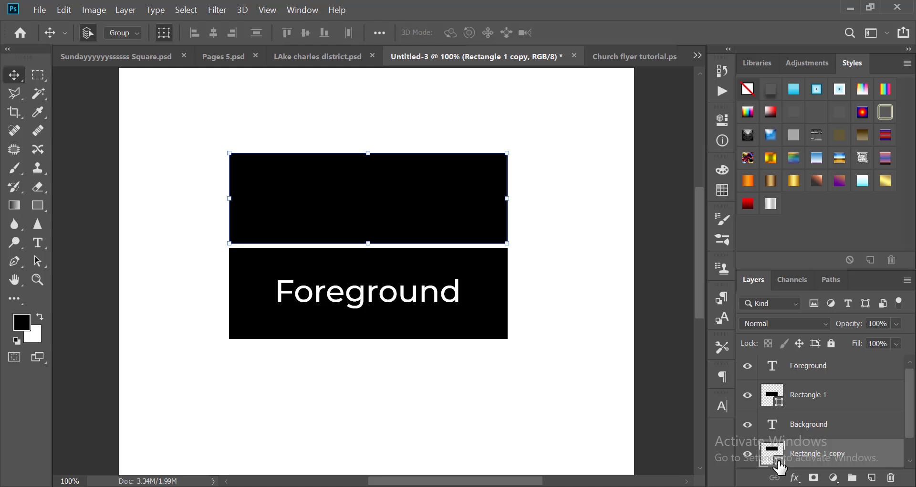
double_click(779, 464)
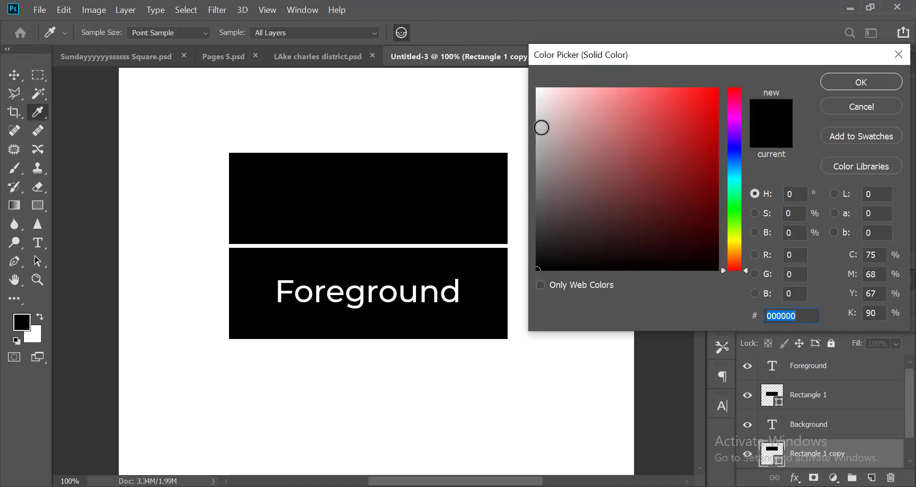
drag(541, 127, 532, 115)
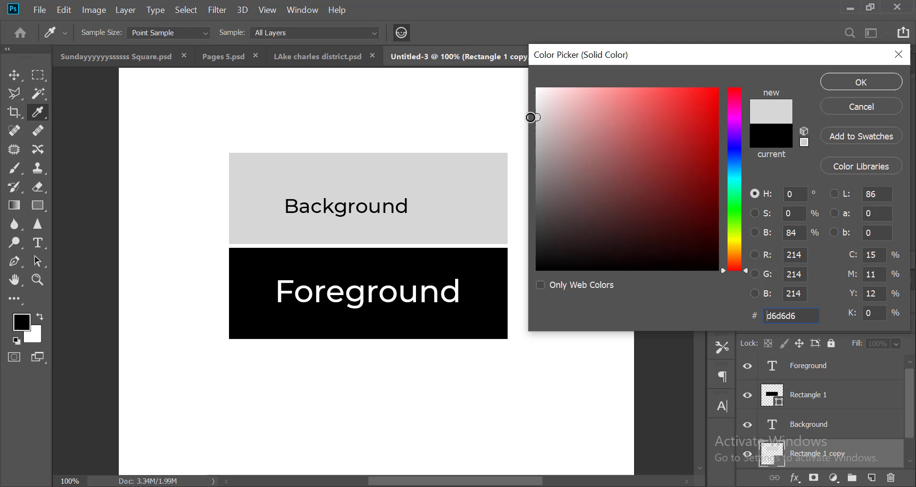
click(890, 88)
Center the "Background" text vertically and horizontally within the light gray rectangle
drag(180, 128, 385, 217)
click(305, 32)
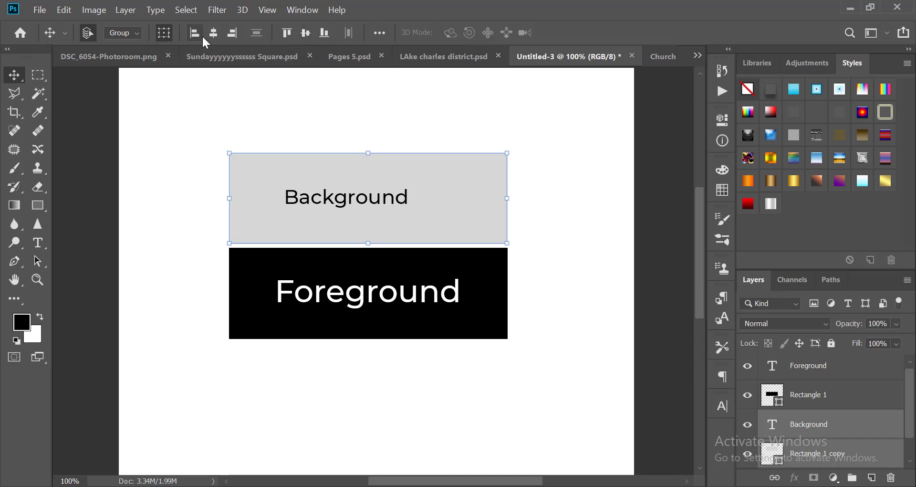
click(213, 32)
click(568, 241)
key(ctrl+minus)
key(ctrl+minus)
key(ctrl+minus)
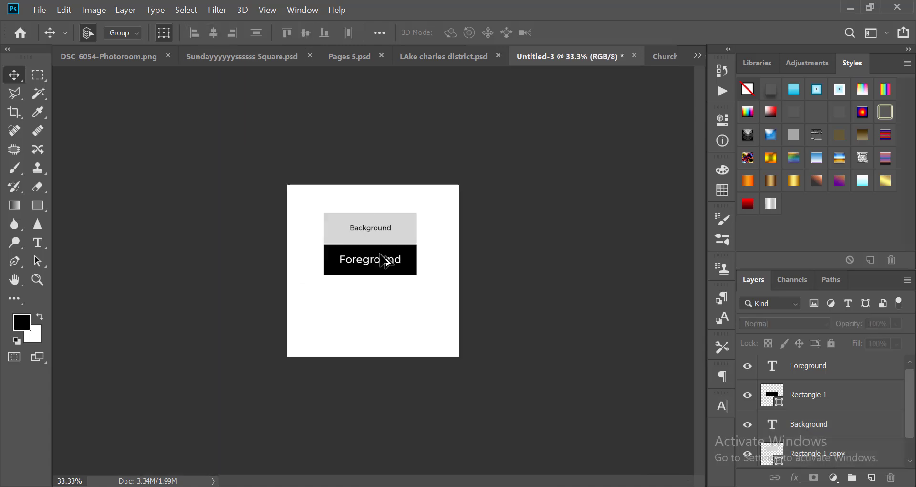
Move both rectangles and their text down together until they sit around the vertical middle of the canvas
key(ctrl+plus)
key(ctrl+plus)
drag(280, 106, 392, 282)
key(ctrl+plus)
drag(407, 135, 404, 224)
click(545, 257)
scroll(421, 272, down, 4)
scroll(421, 275, up, 4)
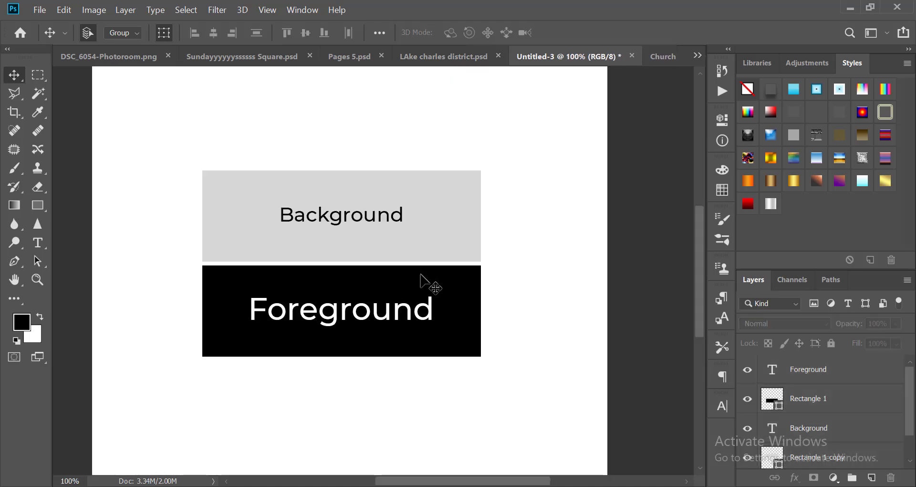
scroll(421, 275, down, 2)
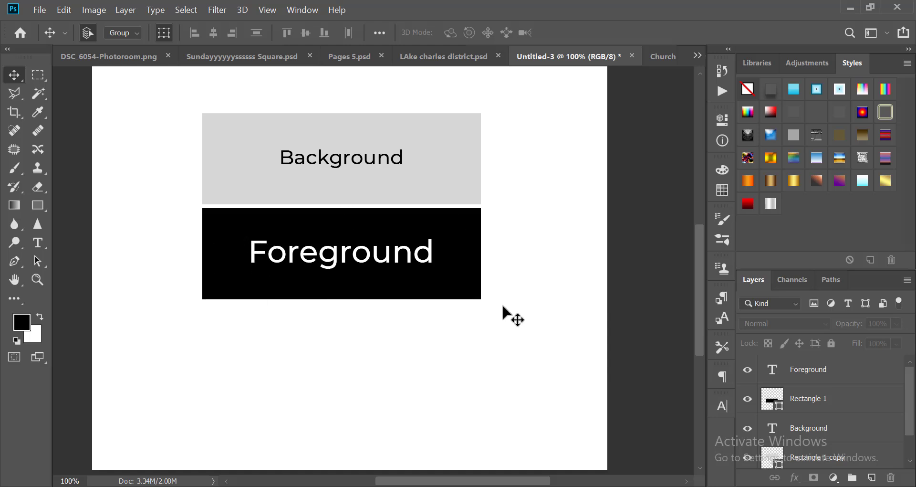
Try red, green and navy fills on the black rectangle behind "Foreground", settling on purple 660072
click(471, 296)
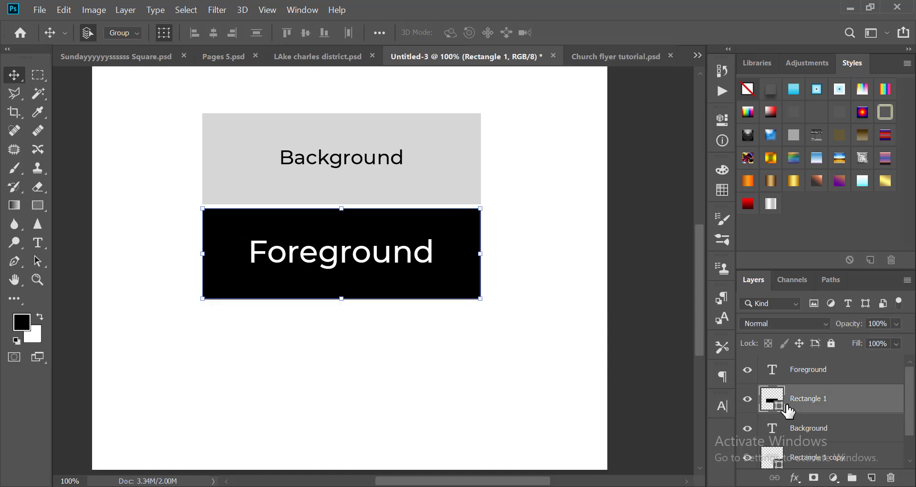
double_click(779, 406)
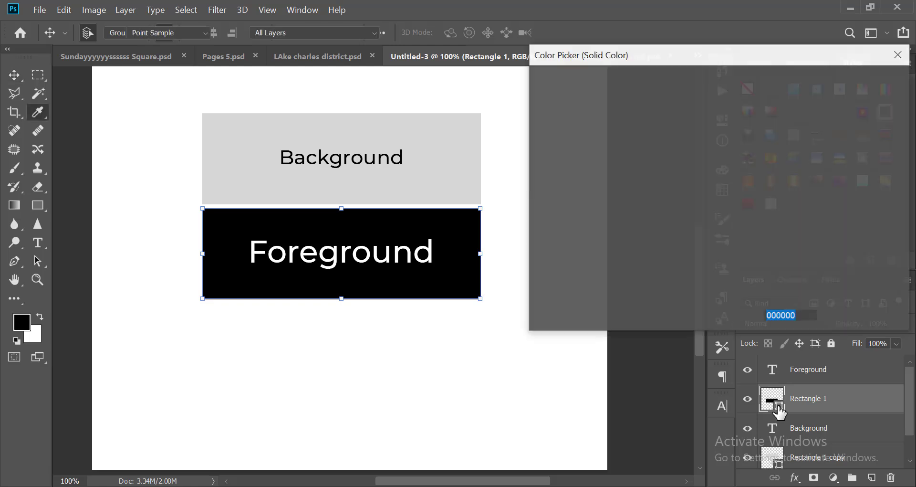
text(e60a0a)
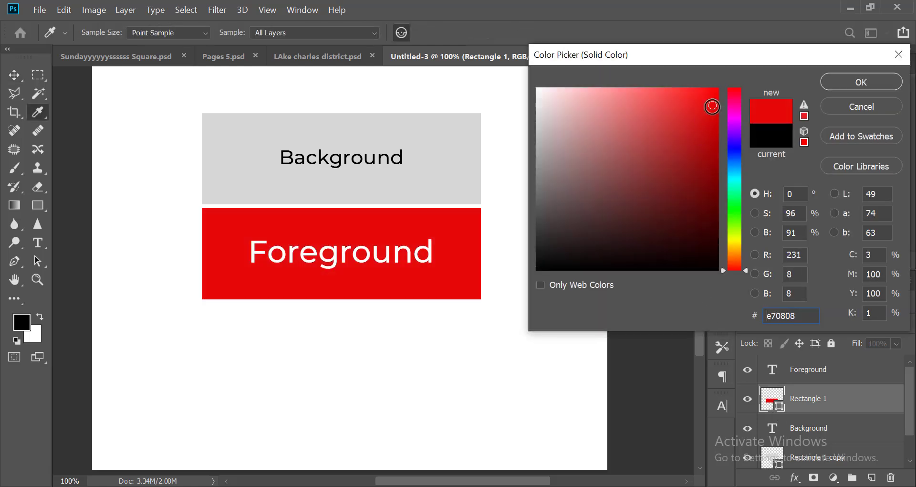
click(727, 211)
drag(705, 208, 720, 188)
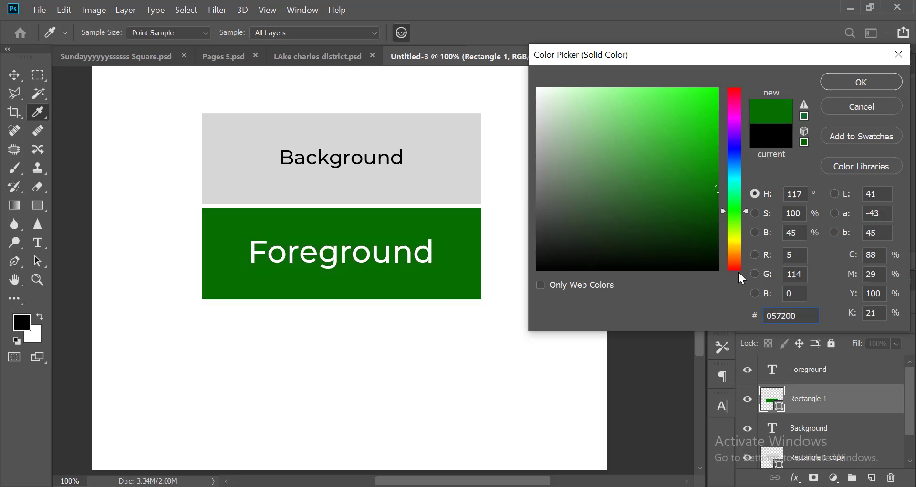
click(730, 148)
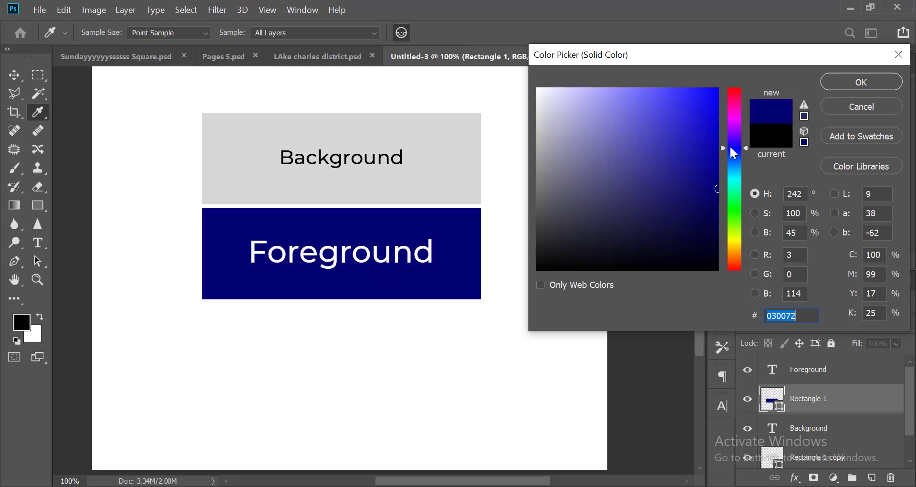
click(736, 121)
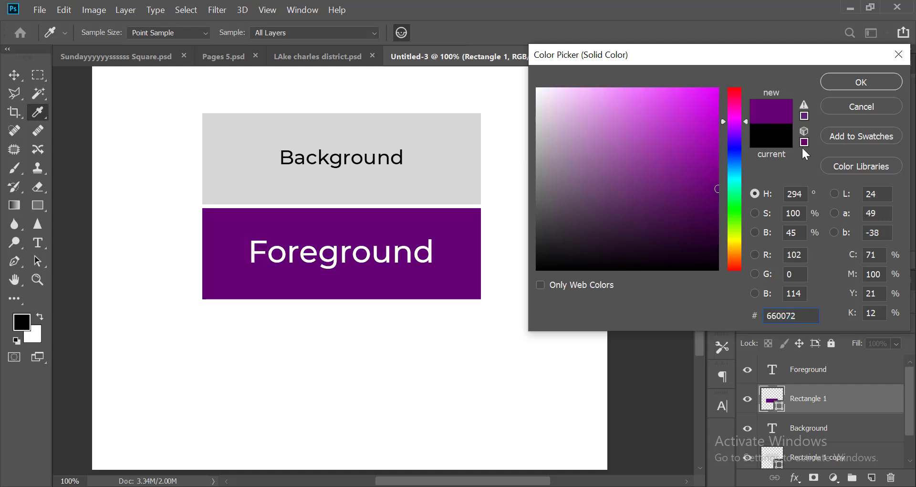
click(853, 79)
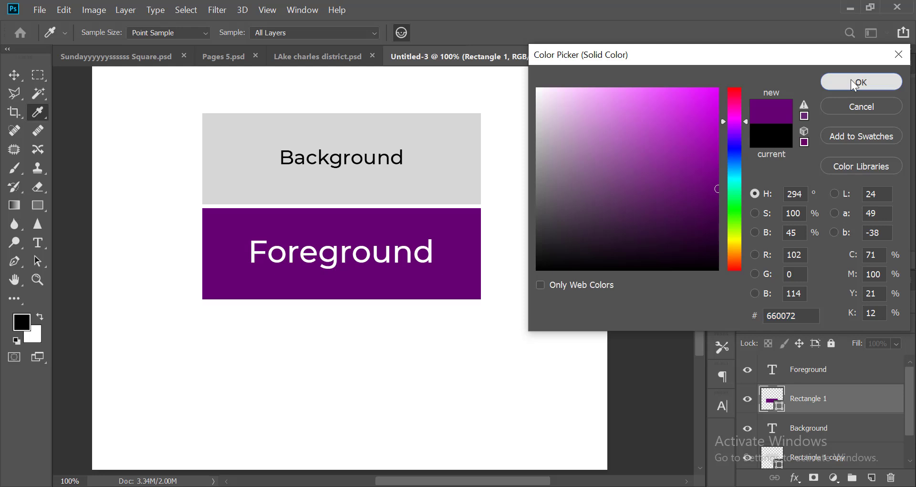
Examine how the purple "Foreground" block stands out against the gray "Background" block at different zoom levels
scroll(389, 310, down, 2)
scroll(357, 277, up, 2)
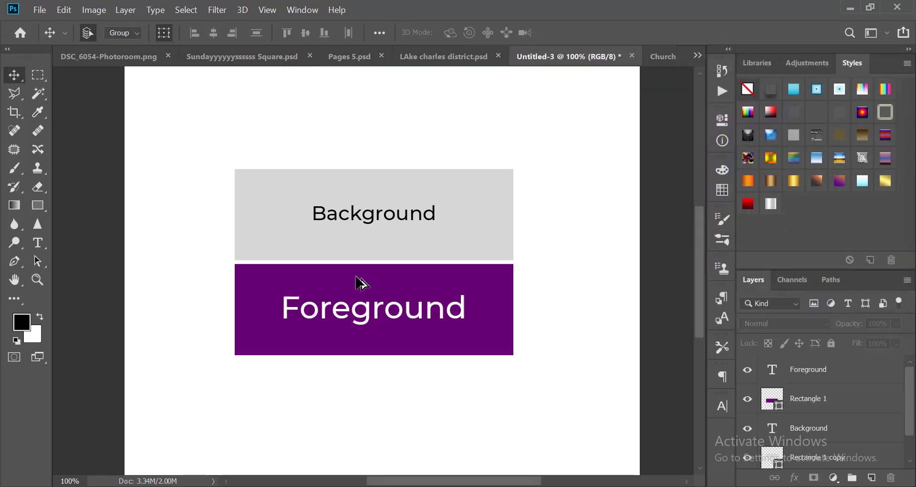
scroll(360, 278, down, 1)
scroll(465, 302, down, 1)
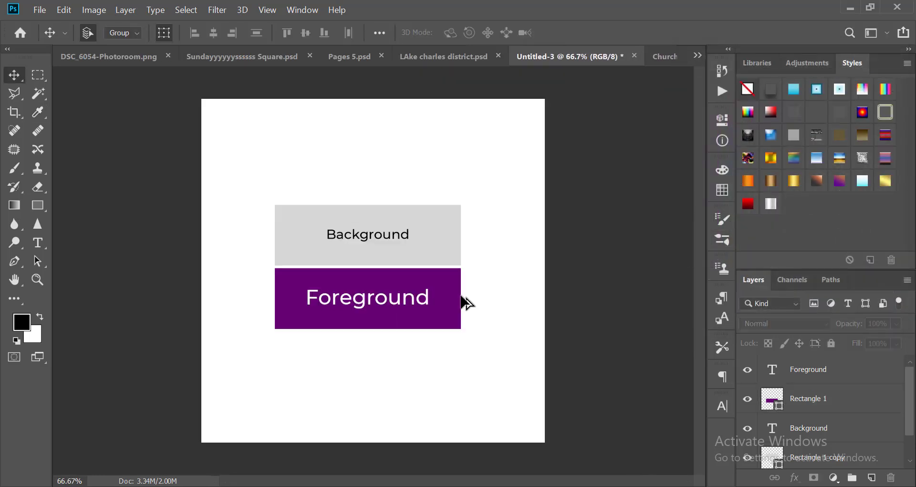
scroll(465, 302, up, 1)
scroll(461, 301, down, 1)
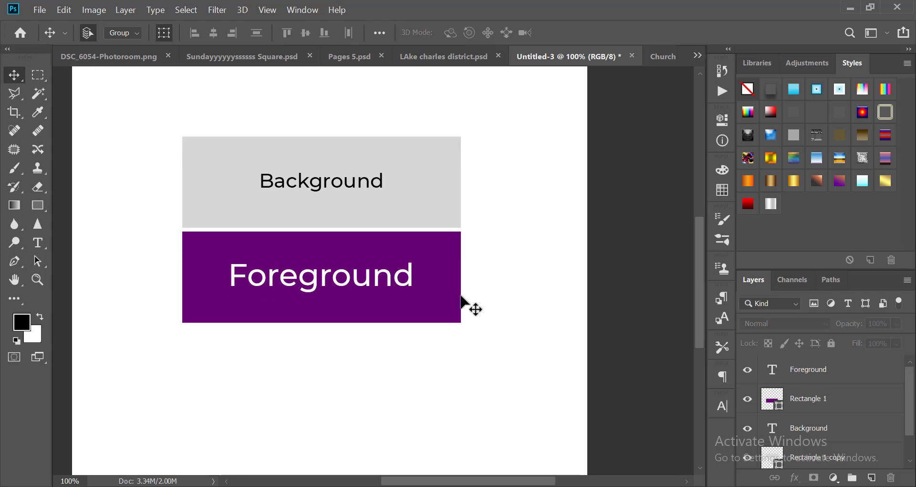
scroll(362, 327, down, 2)
scroll(365, 327, up, 1)
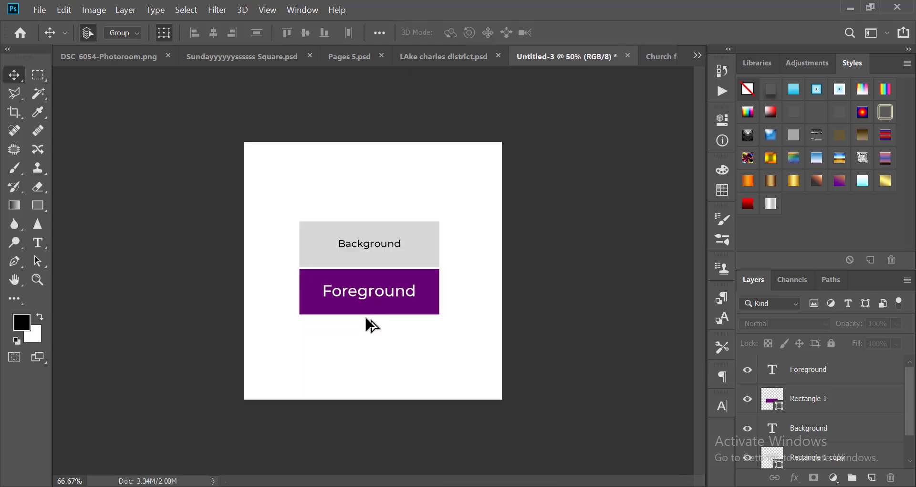
scroll(372, 323, down, 1)
scroll(372, 321, up, 3)
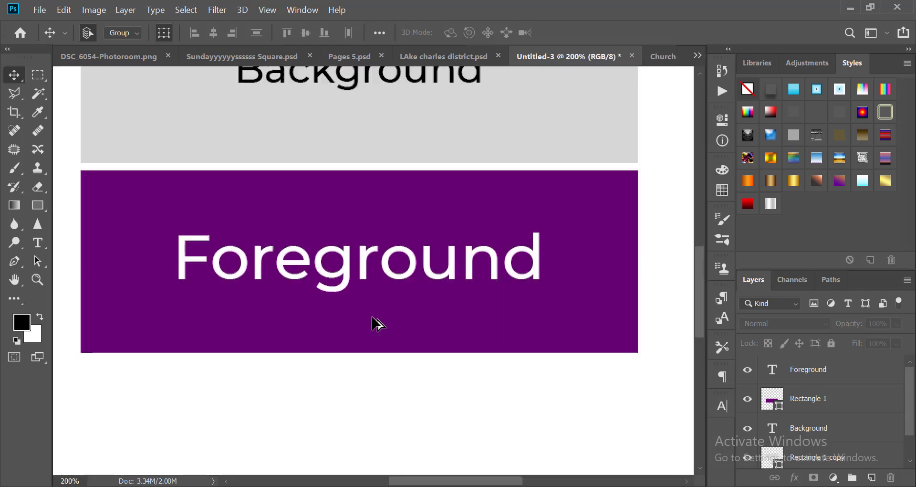
Set the "Foreground" text color to black 000000 on the purple rectangle
click(398, 270)
click(728, 400)
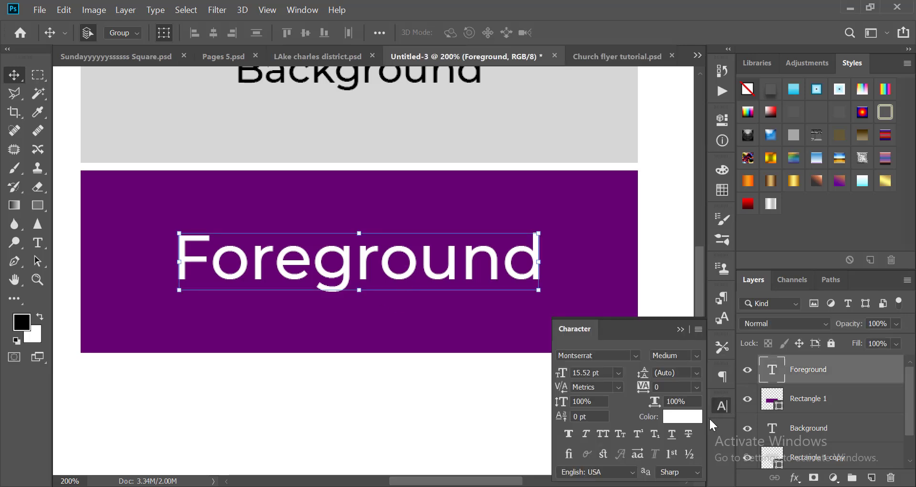
click(699, 418)
drag(608, 226, 608, 319)
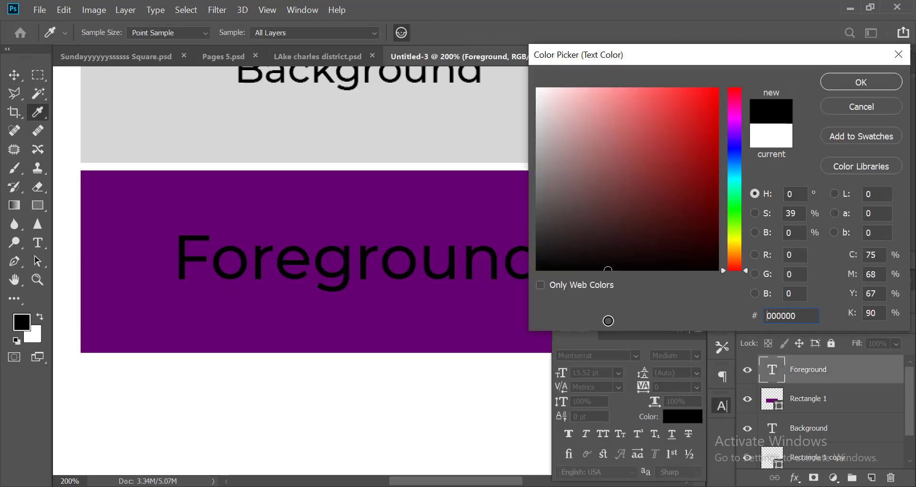
click(873, 78)
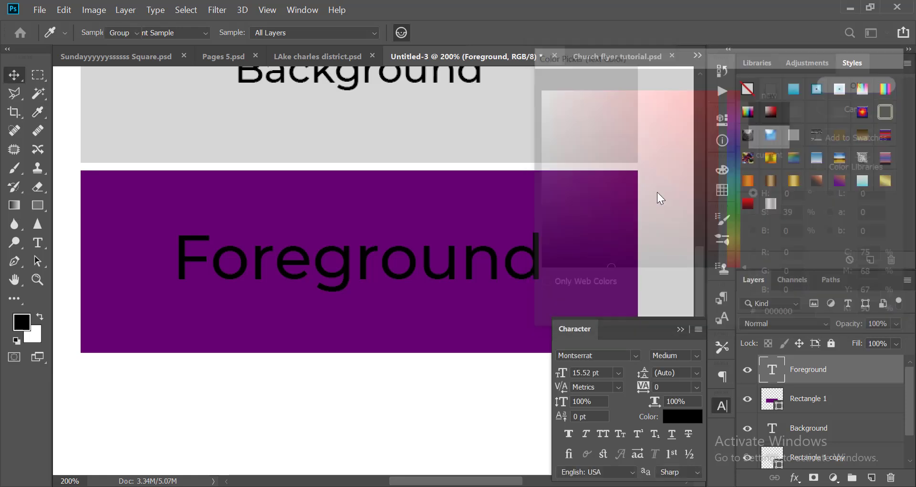
Examine the readability of the black "Foreground" text on purple compared with the "Background" text on gray
key(ctrl+minus)
key(ctrl+minus)
click(439, 374)
scroll(348, 296, down, 2)
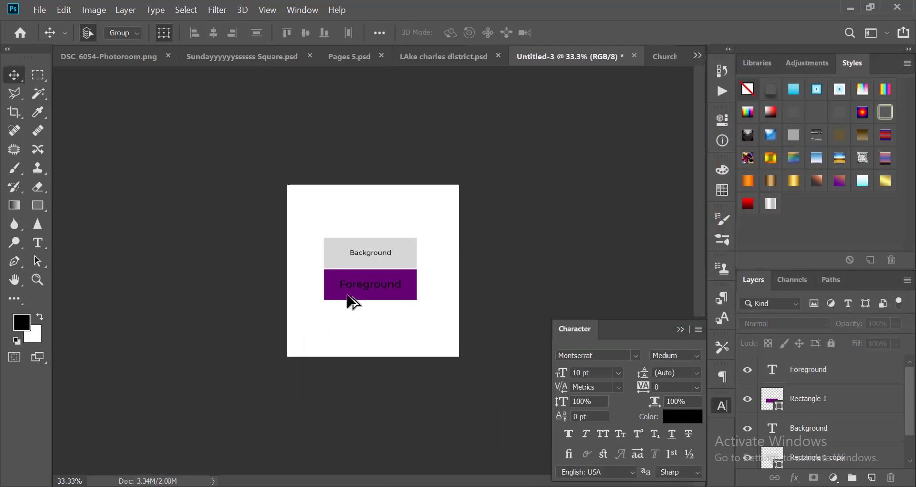
scroll(348, 299, up, 4)
scroll(409, 284, down, 2)
scroll(409, 290, up, 2)
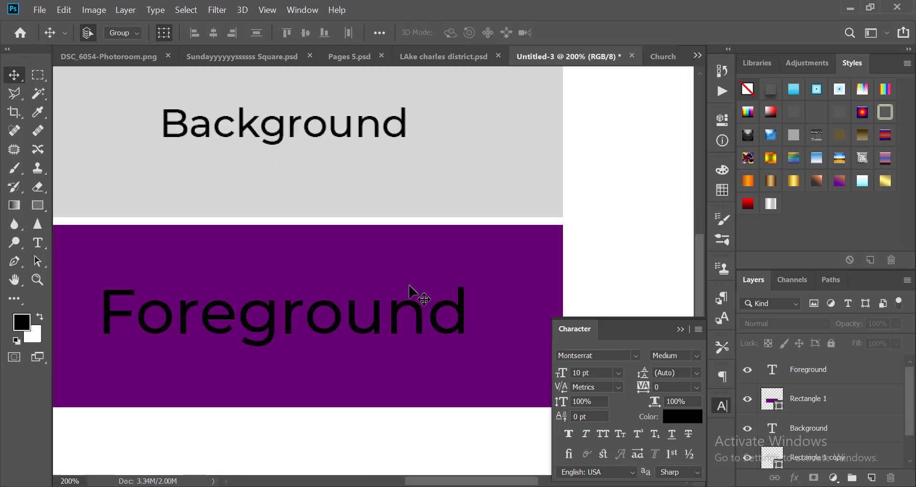
scroll(411, 293, down, 2)
scroll(395, 307, up, 2)
Set the "Foreground" text color back to white
click(390, 302)
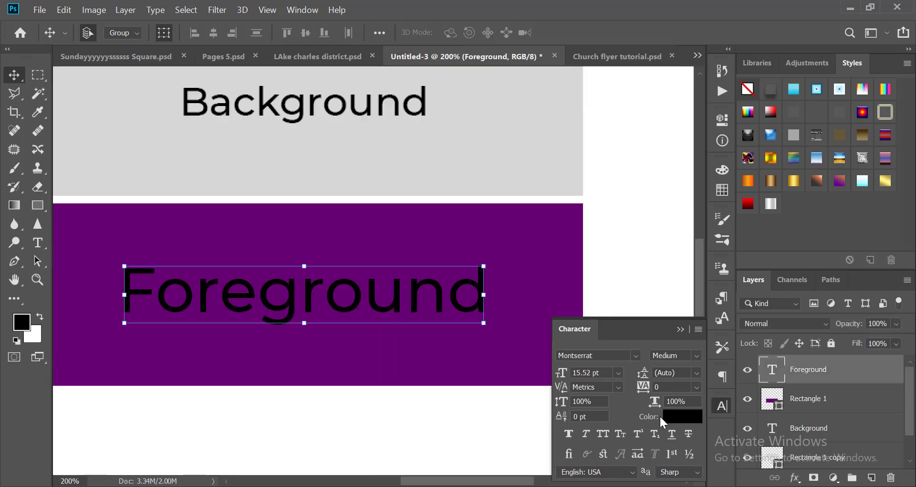
click(687, 421)
text(ffffff)
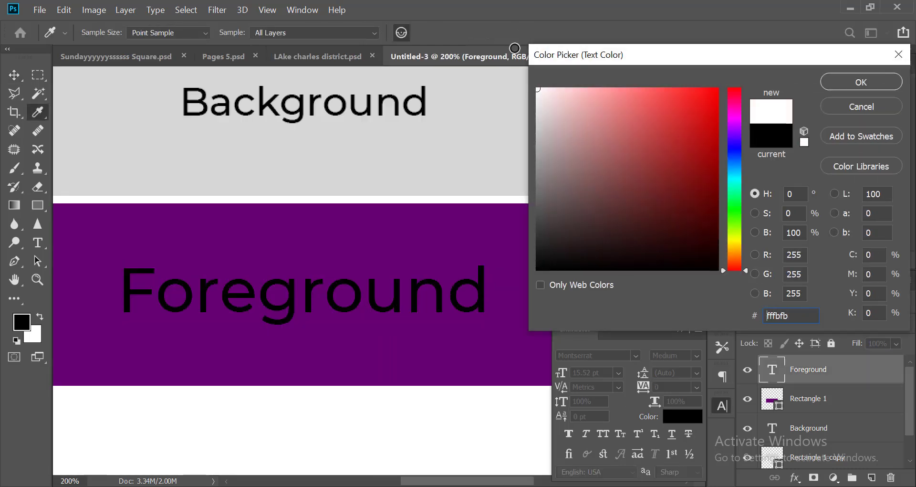
key(Return)
scroll(496, 158, down, 2)
click(571, 193)
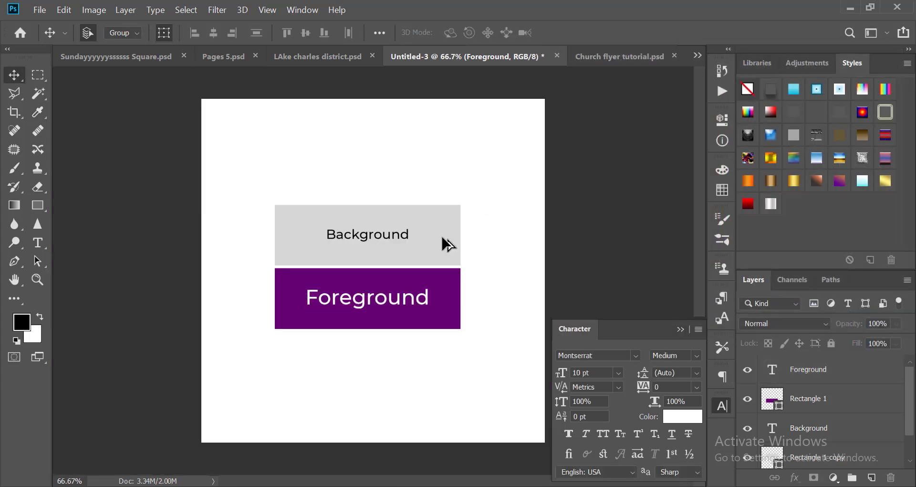
Examine the light gray rectangle and its "Background" text up close and in the full canvas view
scroll(420, 229, up, 2)
scroll(451, 179, up, 1)
click(454, 198)
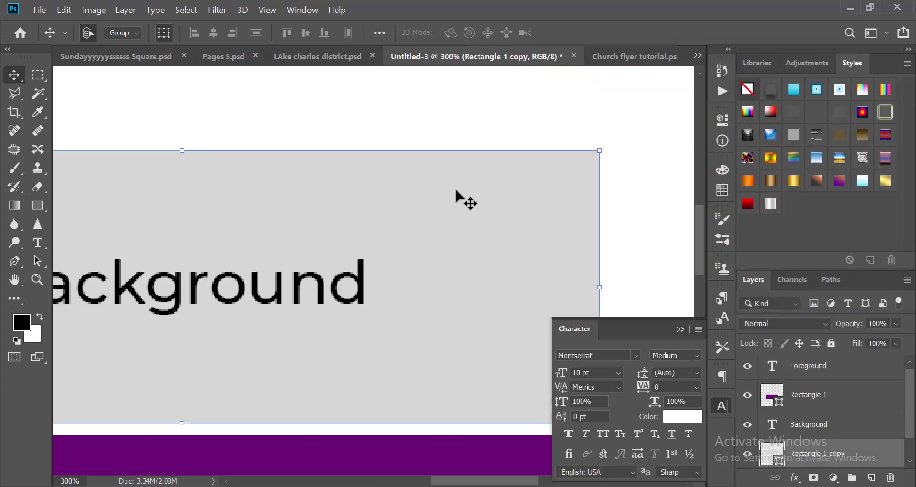
scroll(457, 195, down, 1)
scroll(456, 195, down, 1)
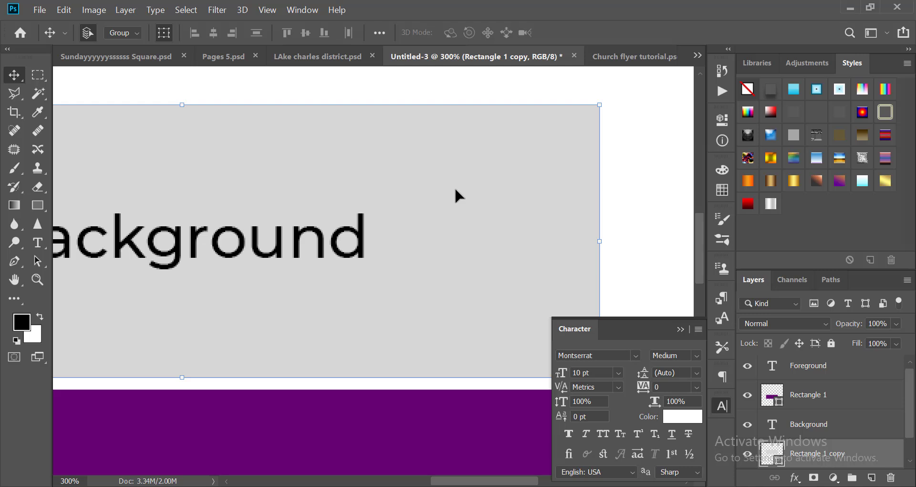
key(ctrl+1)
click(471, 256)
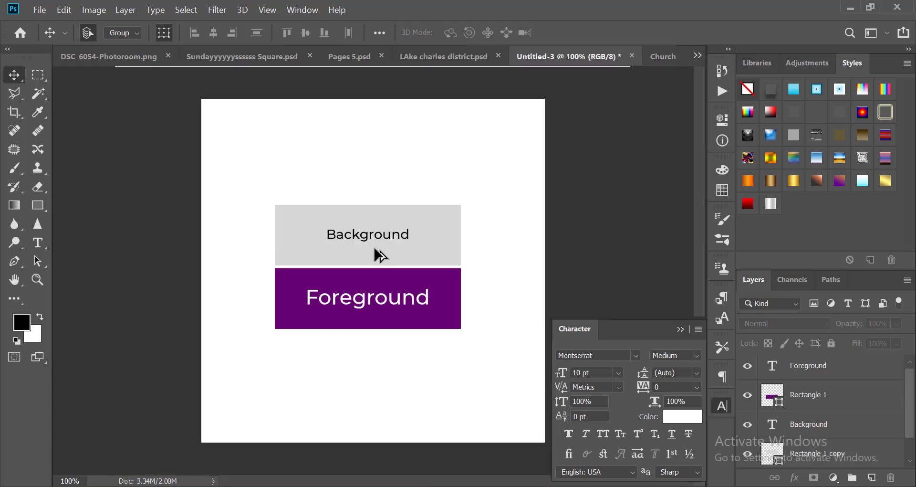
Try a white text color on the "Background" text over the light gray rectangle and check its readability zoomed out
scroll(371, 231, up, 3)
scroll(369, 230, up, 1)
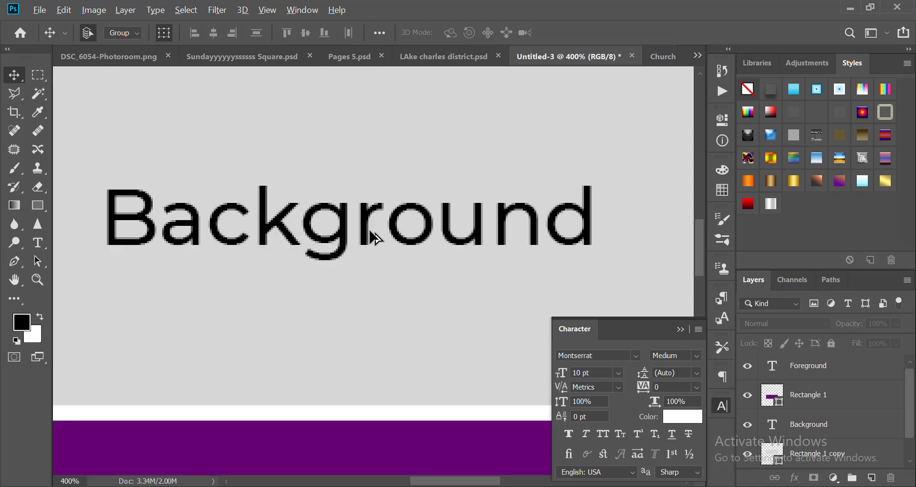
click(375, 237)
click(687, 416)
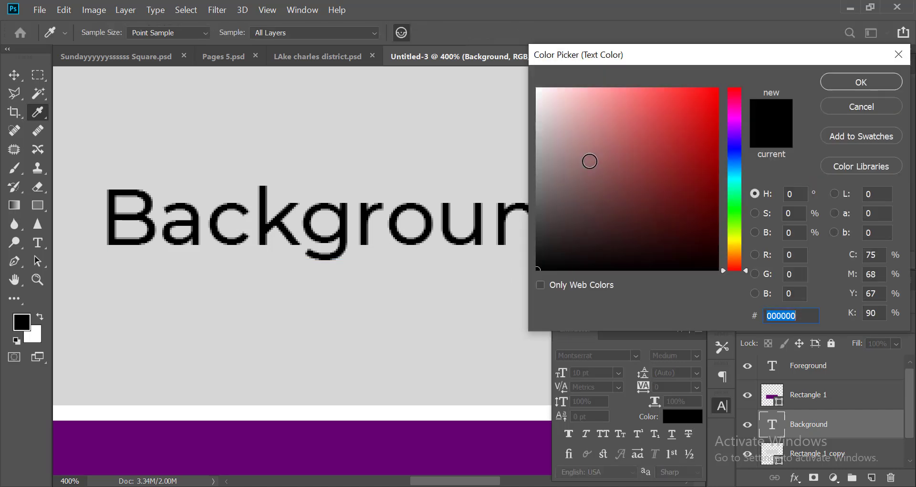
drag(568, 132, 474, 12)
key(Return)
scroll(473, 179, down, 4)
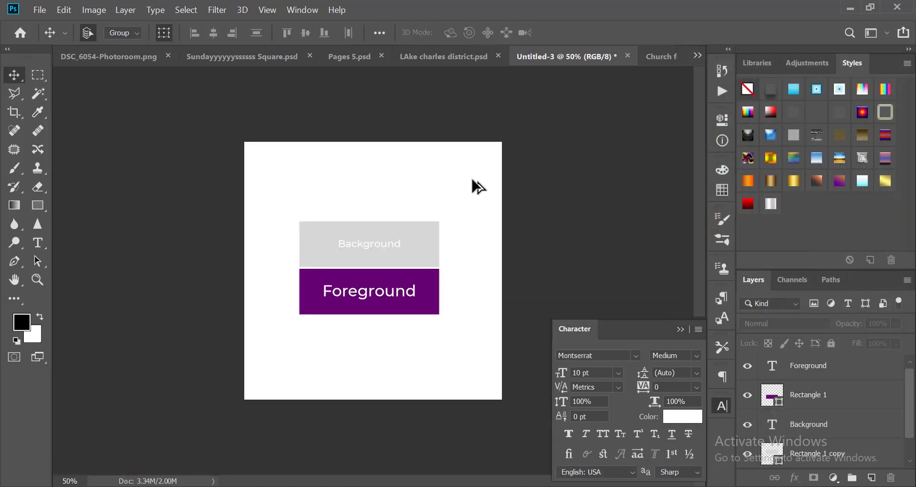
scroll(472, 182, up, 1)
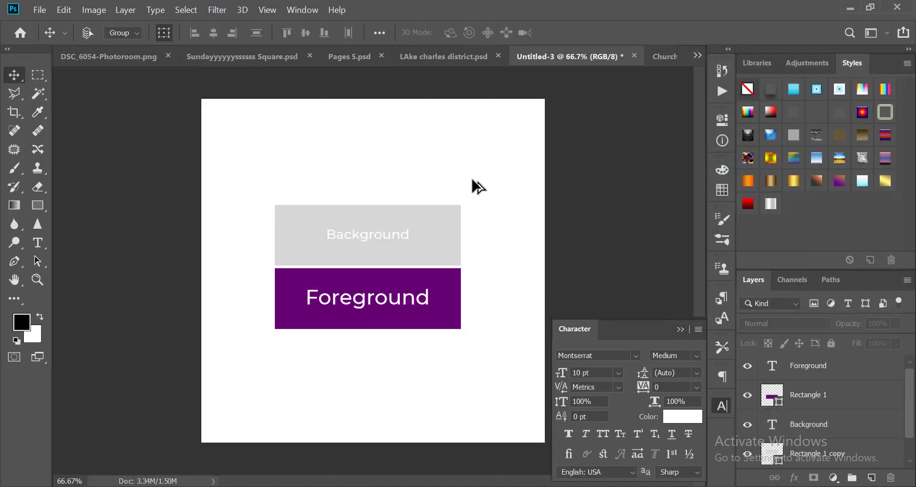
Undo the white recoloring of the "Background" text and compare both blocks at reduced size
key(ctrl+alt+z)
scroll(416, 216, down, 3)
scroll(417, 216, up, 3)
scroll(425, 222, down, 4)
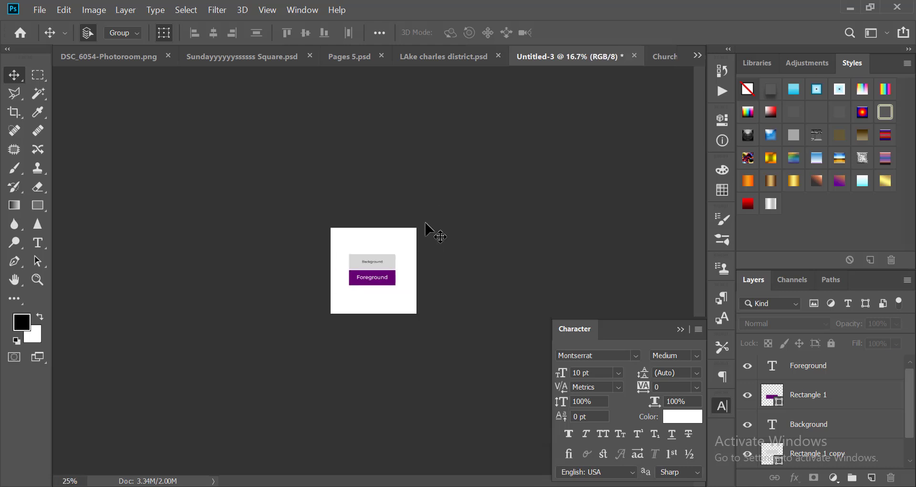
Hide the character settings and move both rectangles with their text labels higher on the canvas
scroll(426, 223, up, 4)
scroll(430, 232, down, 3)
scroll(430, 227, up, 3)
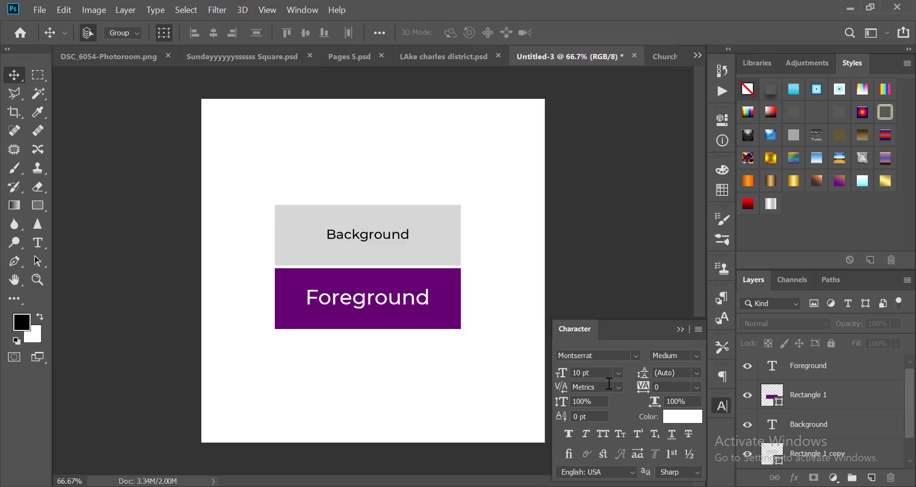
click(723, 406)
scroll(423, 280, up, 1)
scroll(334, 177, down, 1)
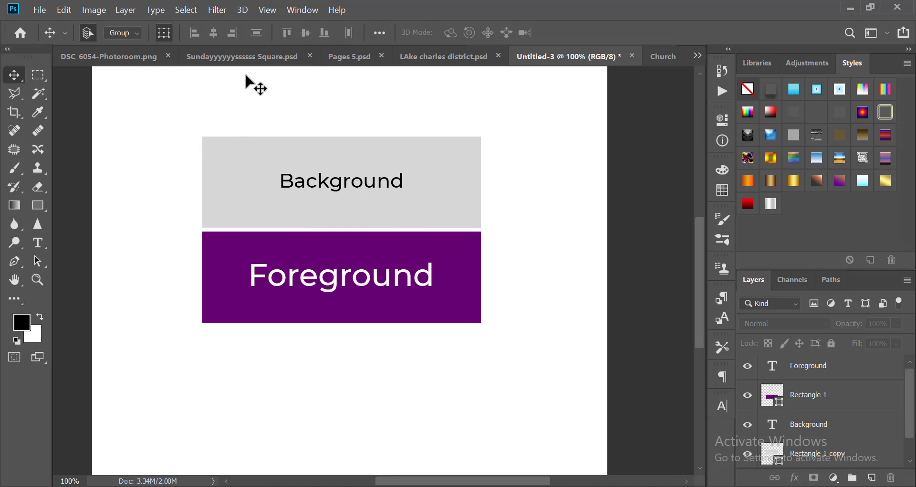
drag(245, 75, 368, 296)
drag(368, 280, 368, 205)
scroll(373, 282, down, 1)
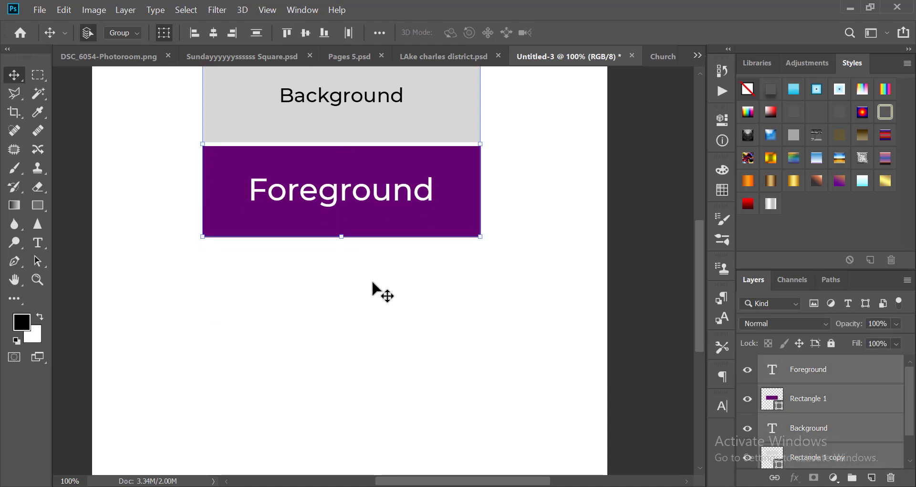
scroll(373, 282, down, 1)
click(370, 283)
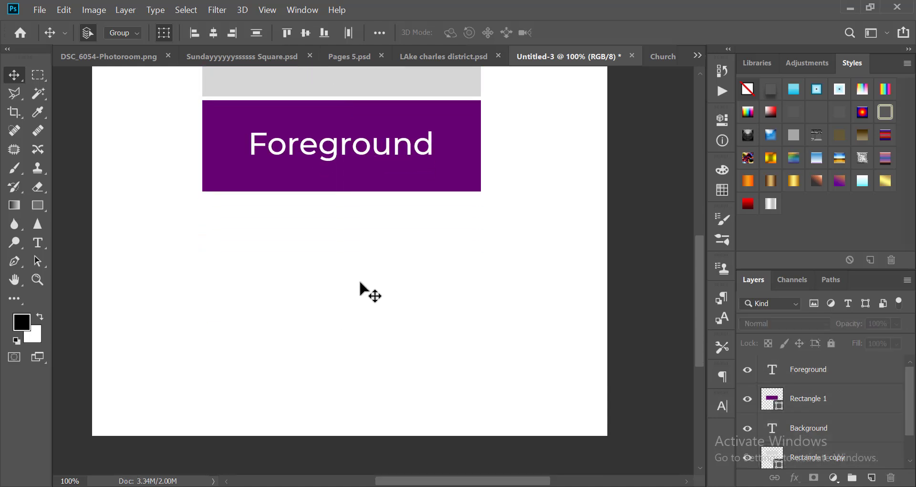
Add a black Montserrat Medium 10 pt text reading "Background Color" below the purple rectangle
click(40, 244)
click(278, 275)
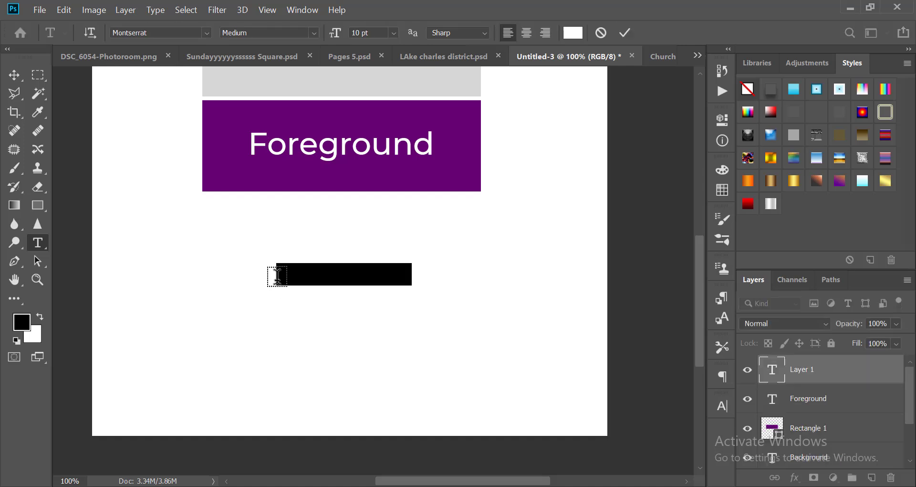
key(BackSpace)
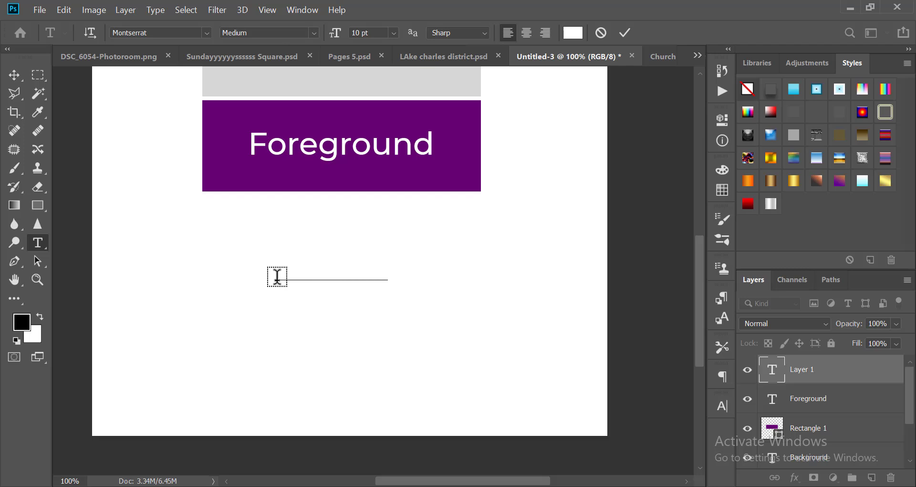
key(ctrl+a)
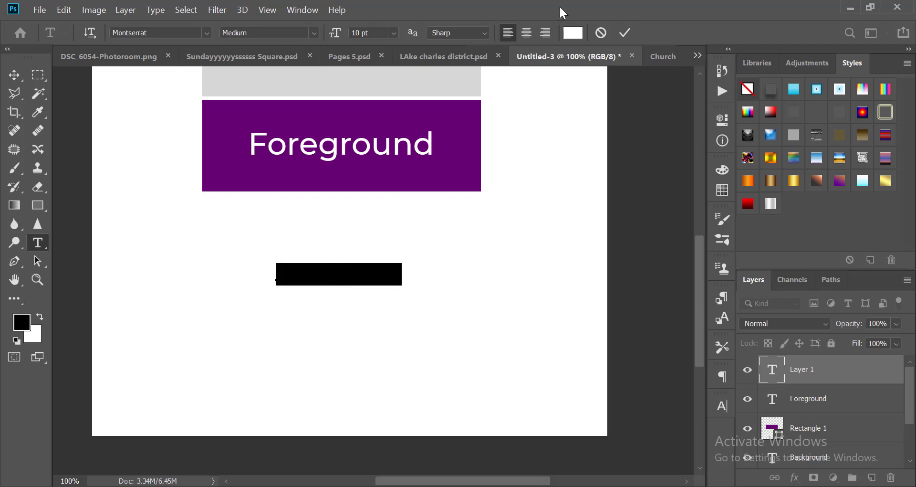
click(572, 33)
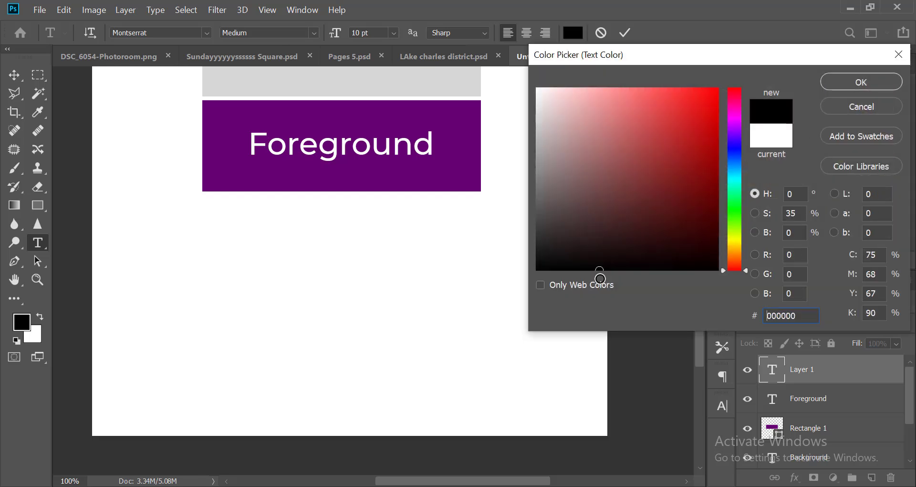
key(Return)
click(410, 277)
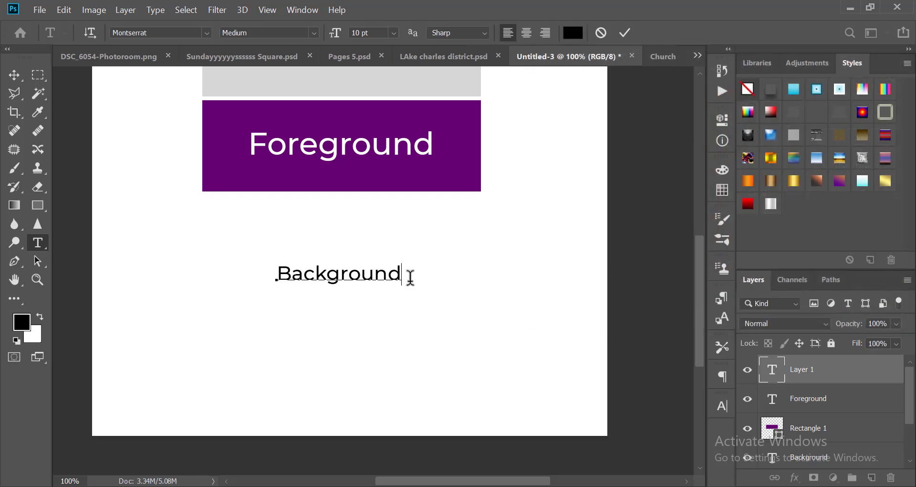
text(Color)
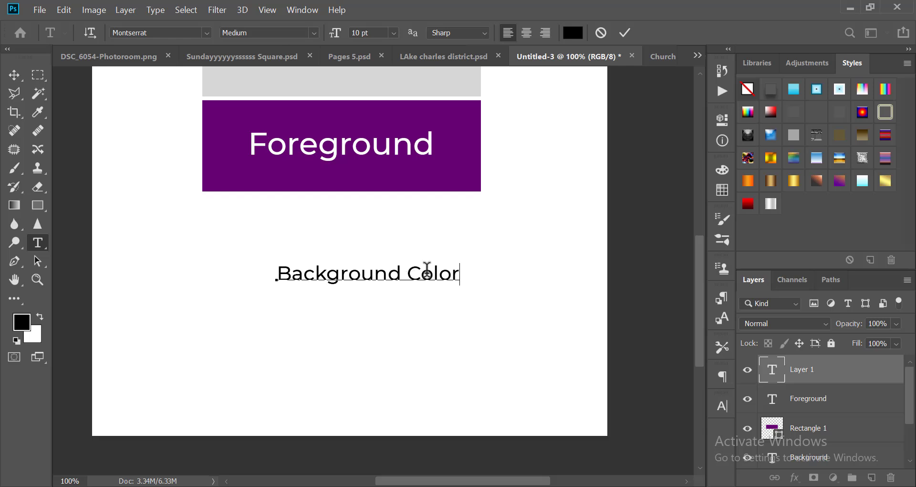
click(625, 32)
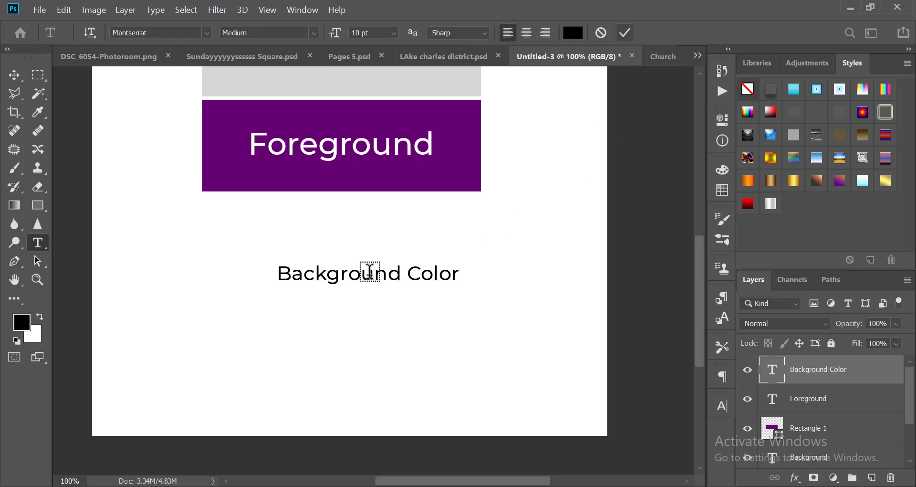
Duplicate the "Background Color" text directly below itself and change the copy to read "Background Image"
key(v)
drag(358, 287, 342, 330)
key(t)
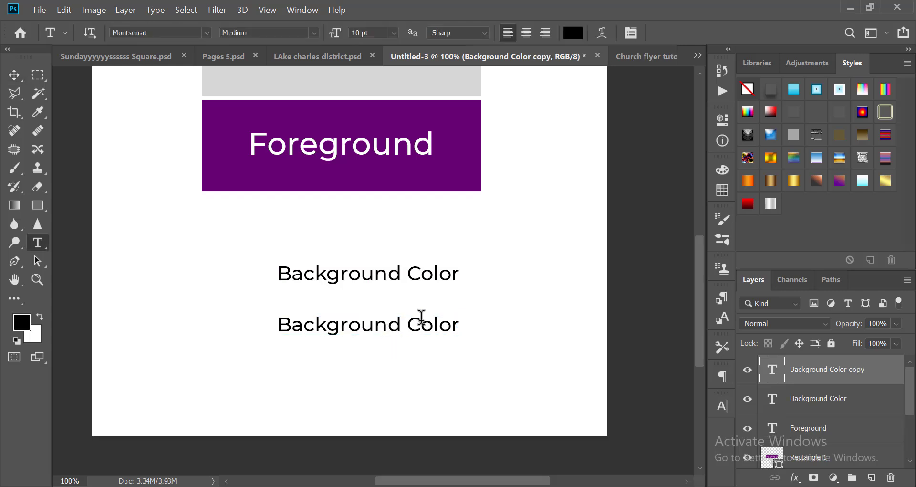
drag(411, 324, 477, 320)
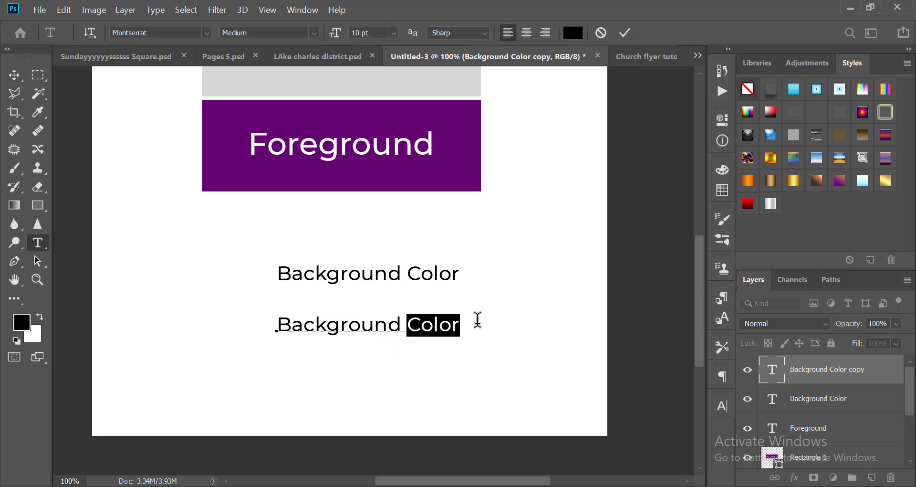
text(Image)
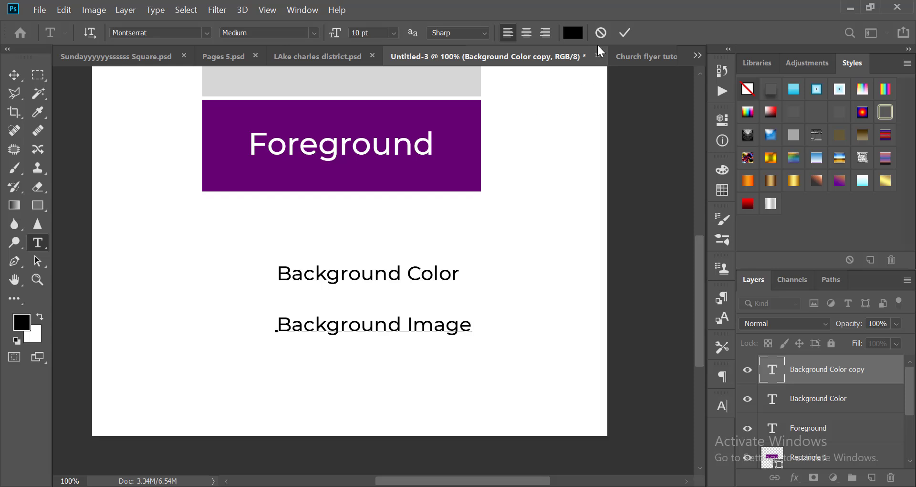
click(623, 33)
Nudge the "Background Image" text up closer to the "Background Color" line and deselect it
key(v)
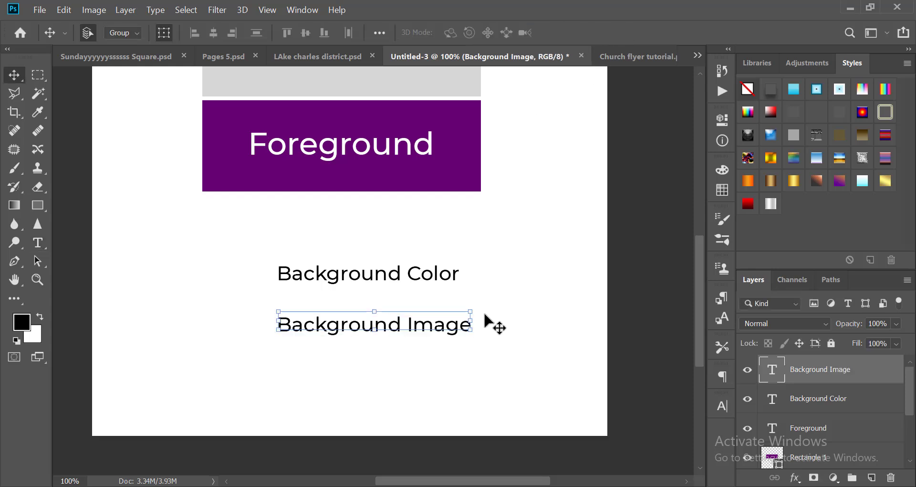
key(shift+Up)
key(shift+Up)
key(shift+Up)
click(523, 334)
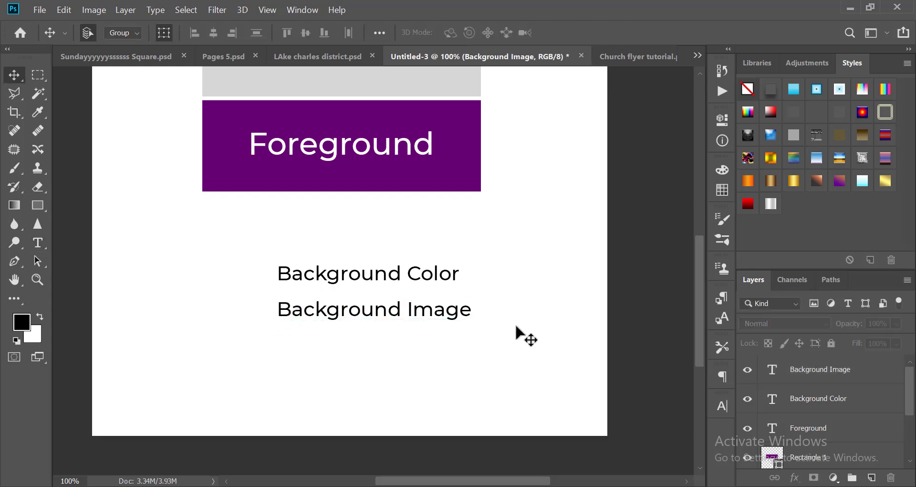
Examine the two rectangles and the two new text lines at several zoom levels
scroll(518, 328, down, 3)
scroll(218, 336, up, 2)
scroll(320, 310, down, 3)
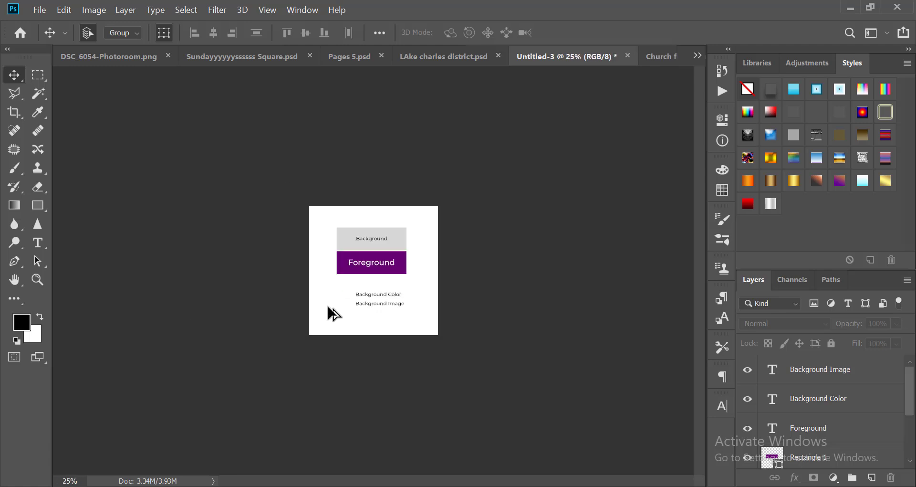
scroll(328, 310, up, 4)
scroll(472, 267, down, 1)
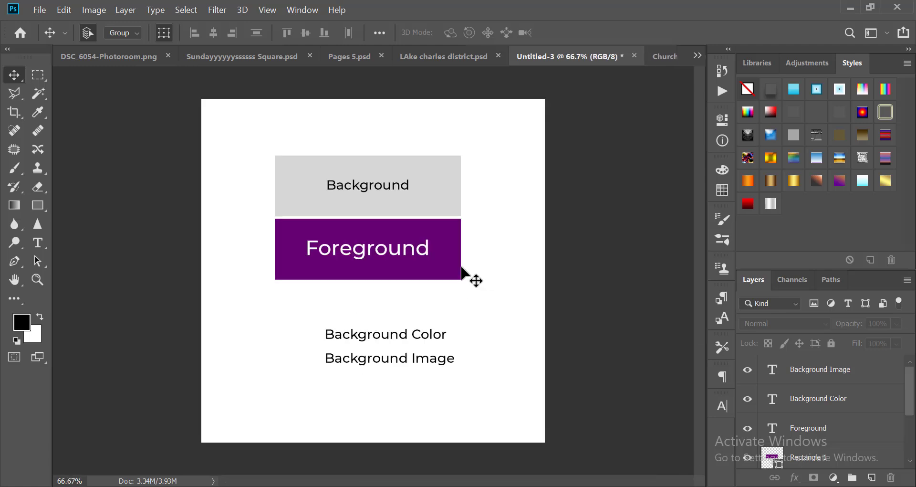
click(454, 264)
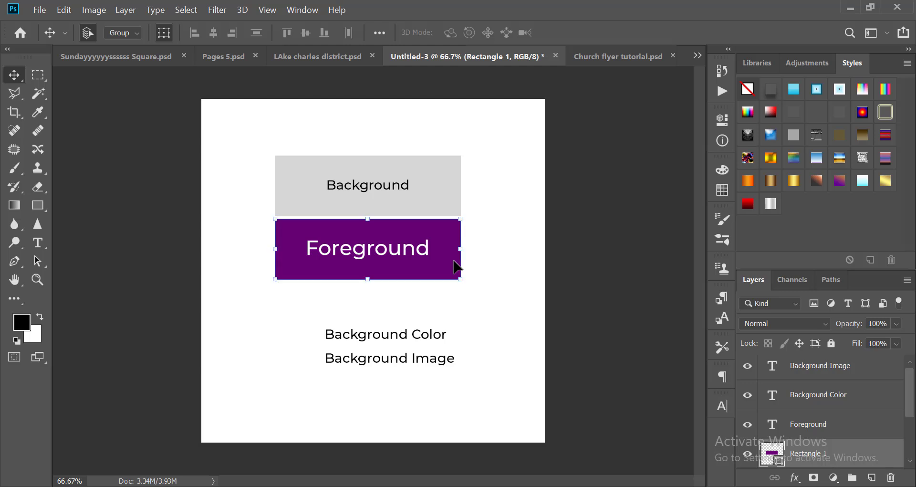
click(506, 337)
scroll(412, 340, up, 2)
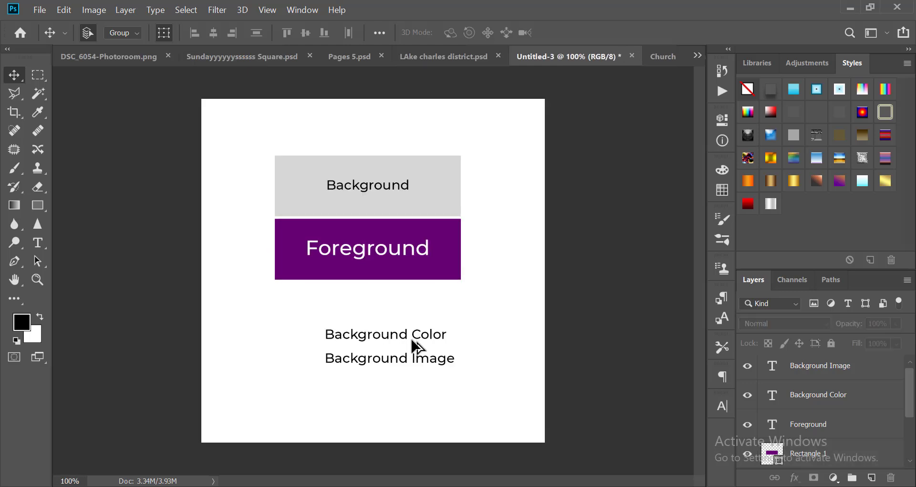
click(427, 341)
scroll(426, 342, down, 3)
click(444, 295)
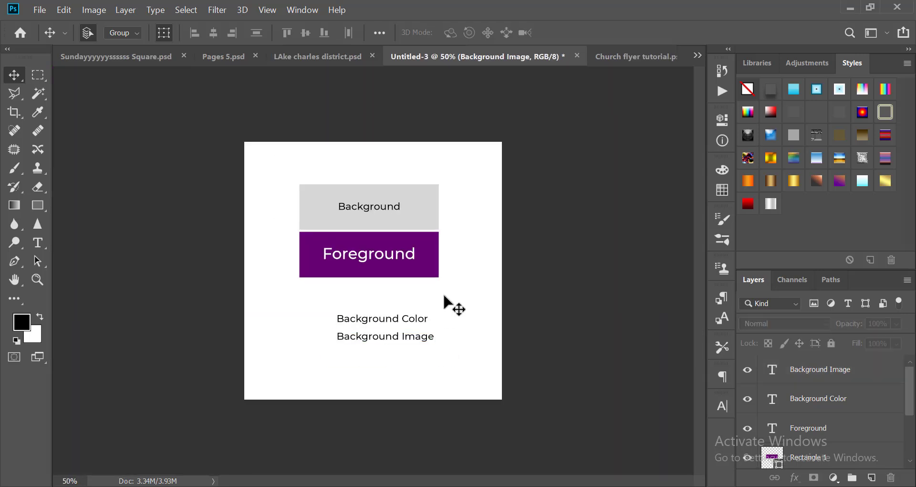
scroll(443, 298, down, 3)
scroll(442, 297, up, 4)
Switch to Pinterest in Chrome and browse the home feed for background image examples
mouse_move(516, 484)
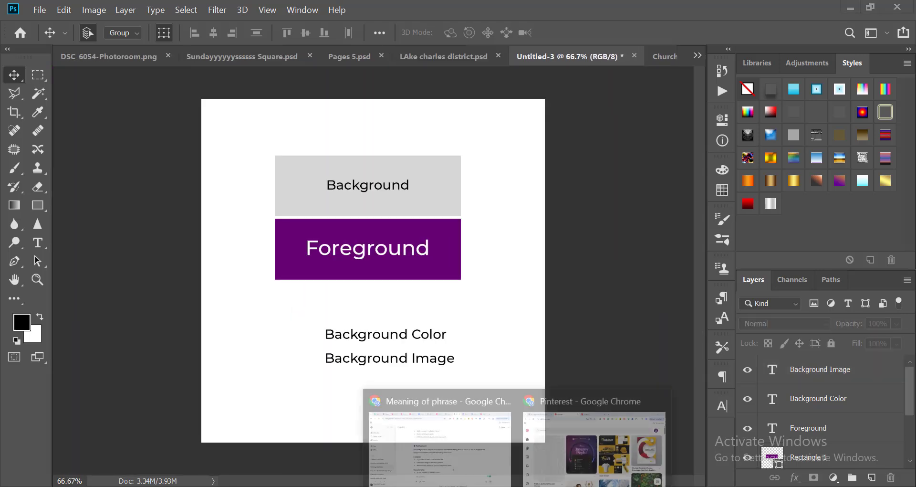
click(594, 446)
scroll(454, 248, down, 15)
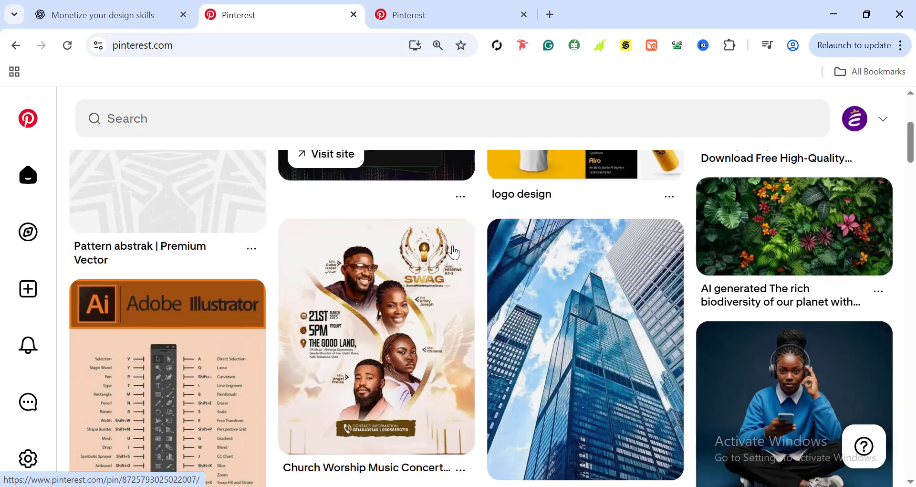
scroll(453, 248, down, 10)
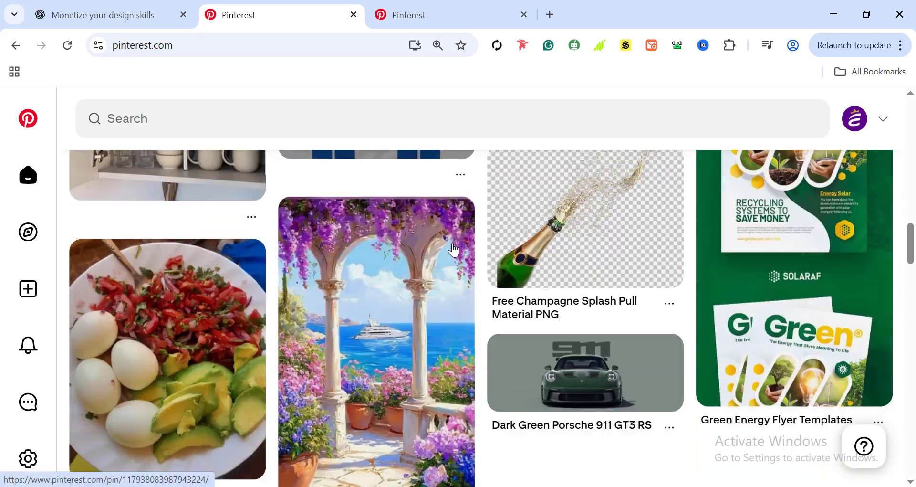
scroll(444, 258, up, 5)
scroll(525, 286, down, 2)
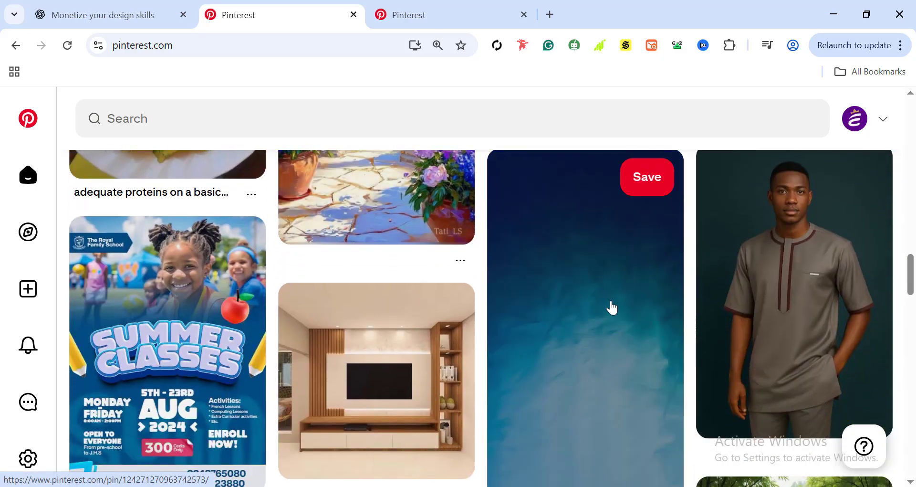
Open the blue gradient background pin and look through the page below it
click(609, 307)
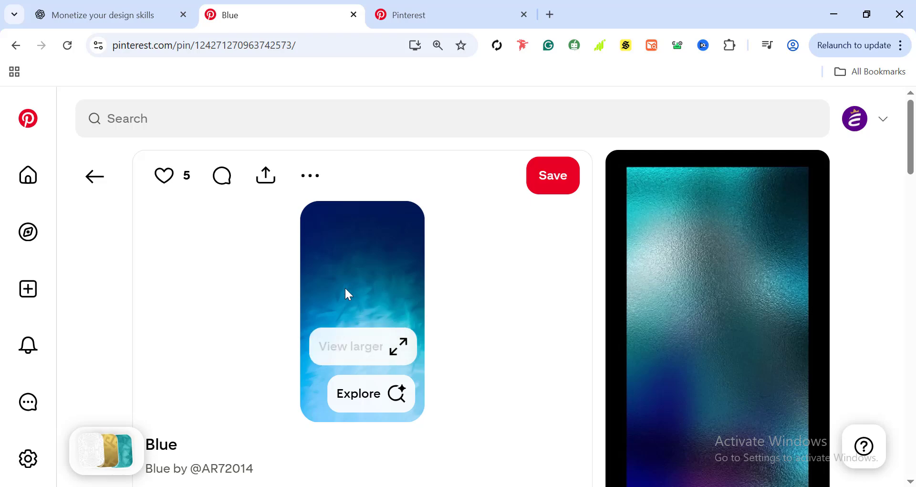
scroll(372, 288, down, 6)
scroll(375, 289, down, 5)
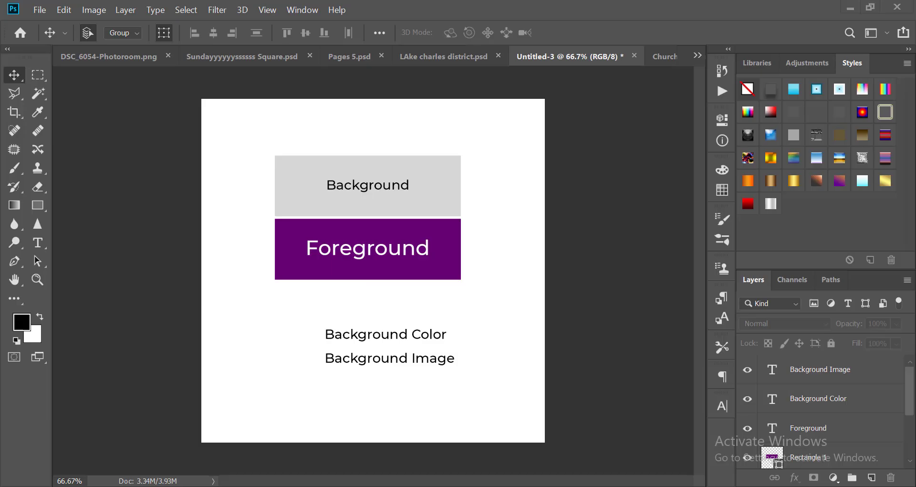
Compare the text contrast on the gray and purple rectangles and on the white canvas, both up close and at reduced size
scroll(465, 276, down, 2)
scroll(464, 275, up, 2)
key(ctrl+minus)
key(ctrl+minus)
key(ctrl+plus)
key(ctrl+plus)
key(ctrl+plus)
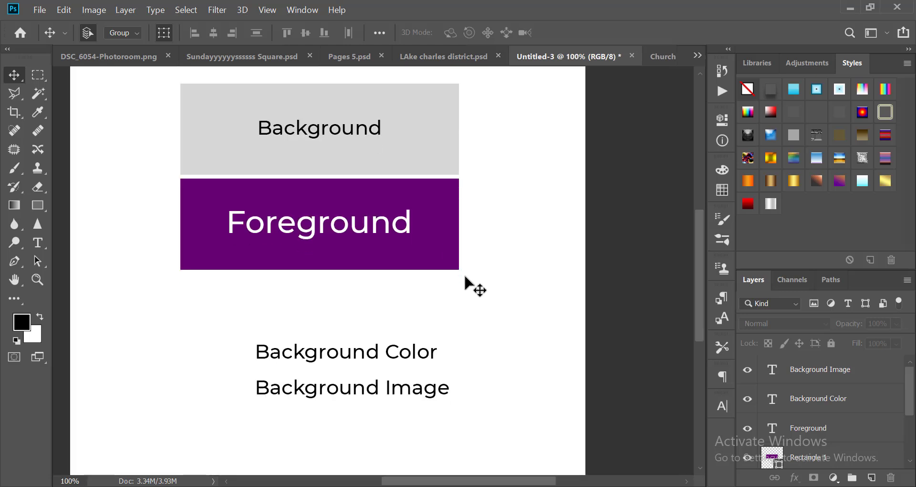
scroll(466, 277, down, 2)
click(448, 214)
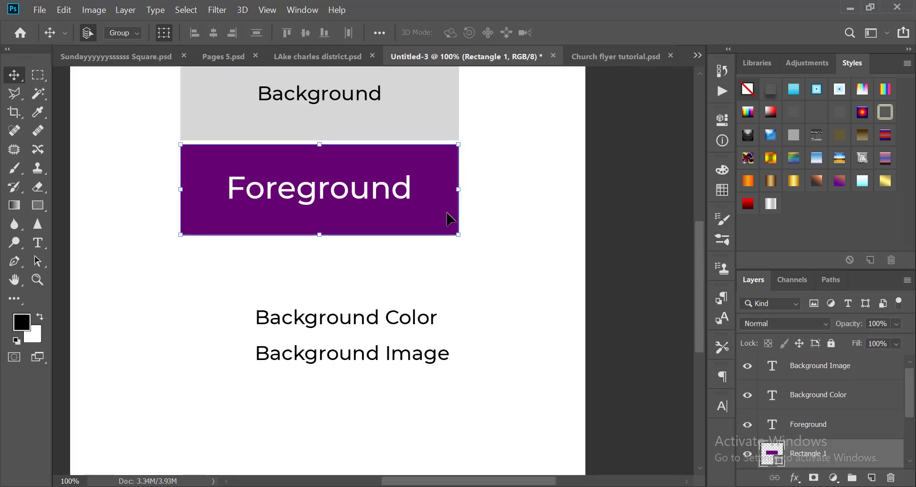
key(ctrl+minus)
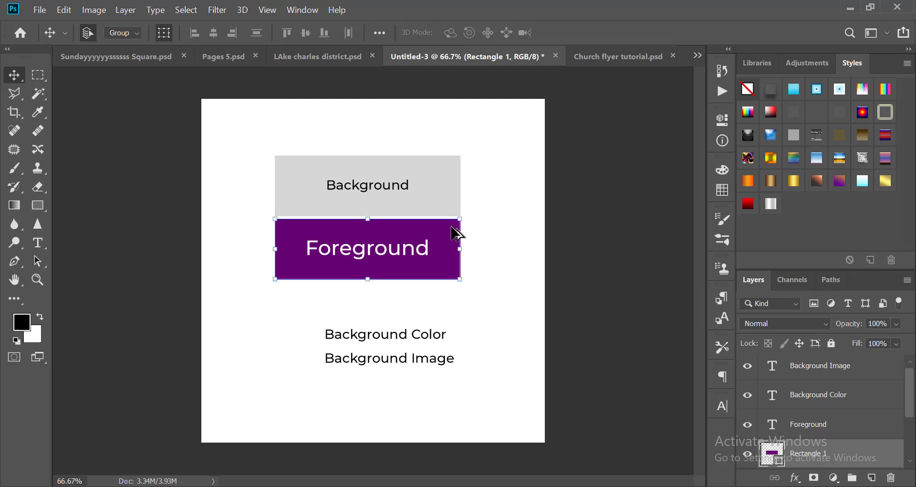
click(493, 300)
key(ctrl+minus)
key(ctrl+minus)
key(ctrl+minus)
key(ctrl+minus)
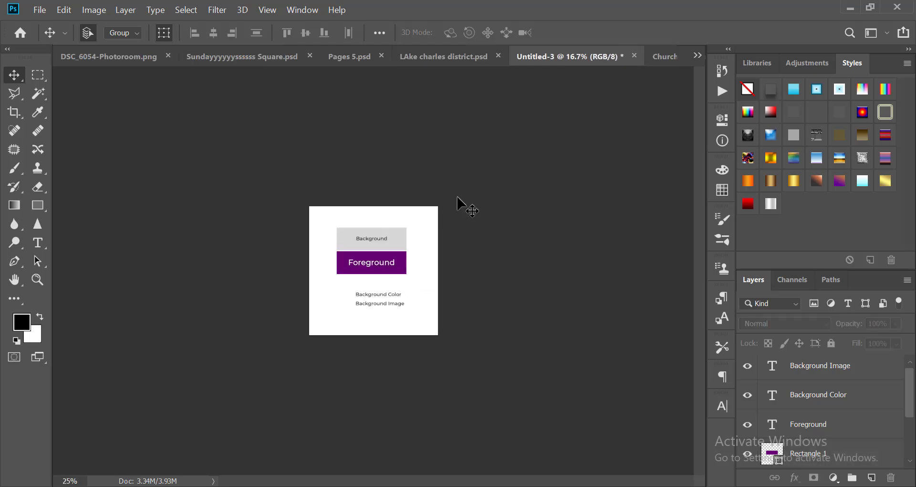
key(ctrl+plus)
key(ctrl+plus)
key(ctrl+plus)
key(ctrl+plus)
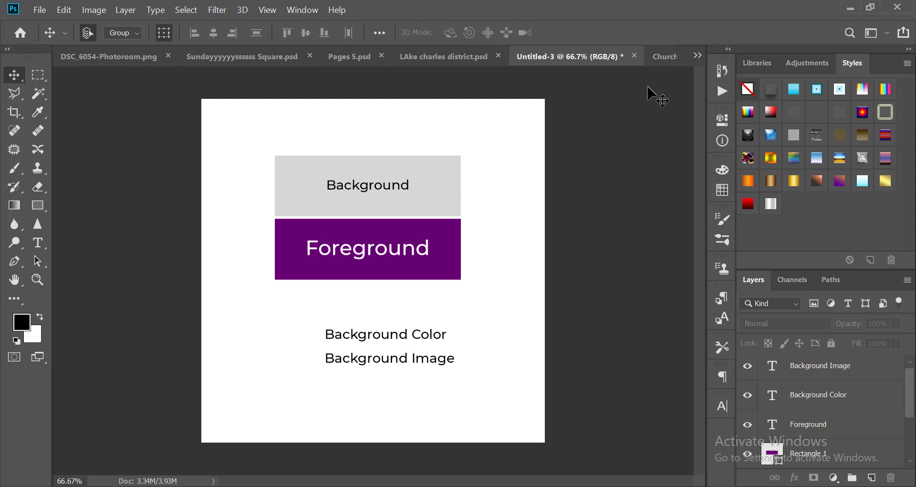
Bring up the Church flyer tutorial.psd document and examine its text contrast against the white background at different zoom levels
click(659, 56)
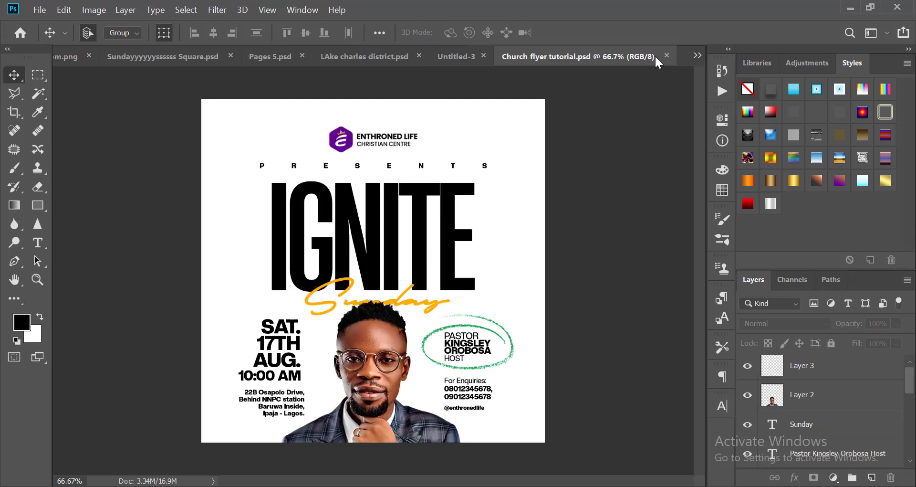
key(ctrl+minus)
key(ctrl+minus)
key(ctrl+plus)
key(ctrl+plus)
key(ctrl+minus)
key(ctrl+minus)
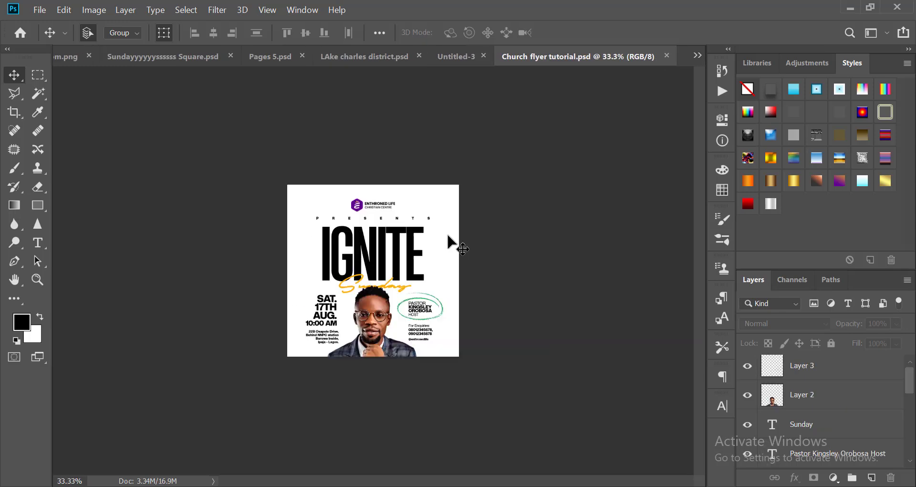
key(ctrl+plus)
key(ctrl+plus)
key(ctrl+minus)
key(ctrl+minus)
key(ctrl+minus)
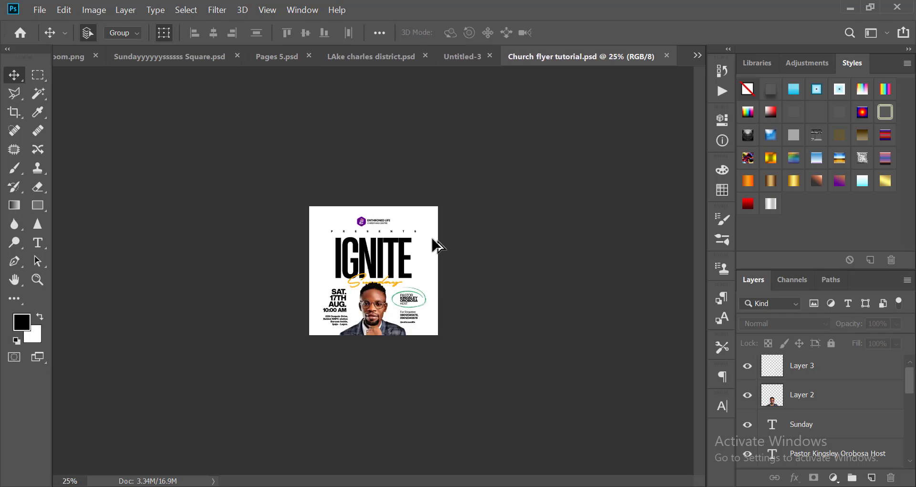
Examine the flyer's black and orange text against its white background, both up close and at reduced size
key(ctrl+plus)
key(ctrl+plus)
key(ctrl+plus)
key(ctrl+minus)
key(ctrl+minus)
key(ctrl+minus)
key(ctrl+plus)
key(ctrl+plus)
key(ctrl+minus)
key(ctrl+plus)
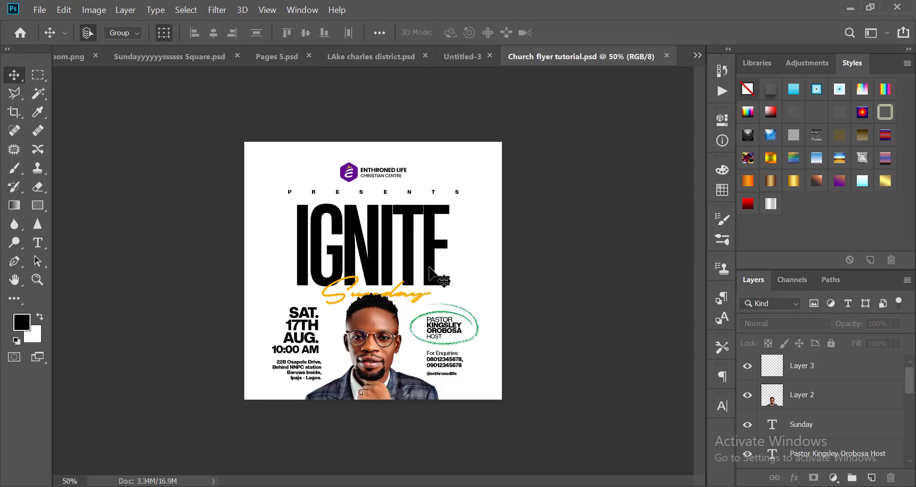
key(ctrl+plus)
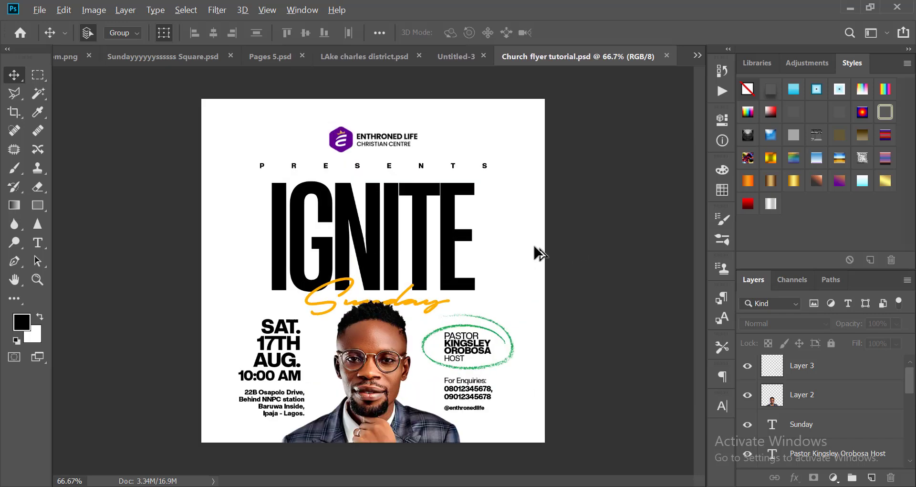
scroll(535, 252, down, 4)
scroll(403, 227, up, 3)
scroll(401, 222, up, 1)
scroll(400, 222, down, 1)
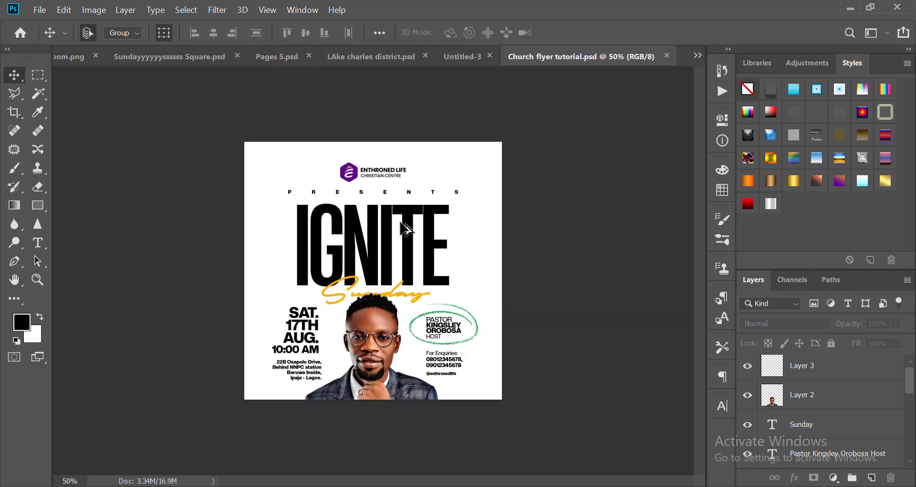
scroll(400, 222, up, 1)
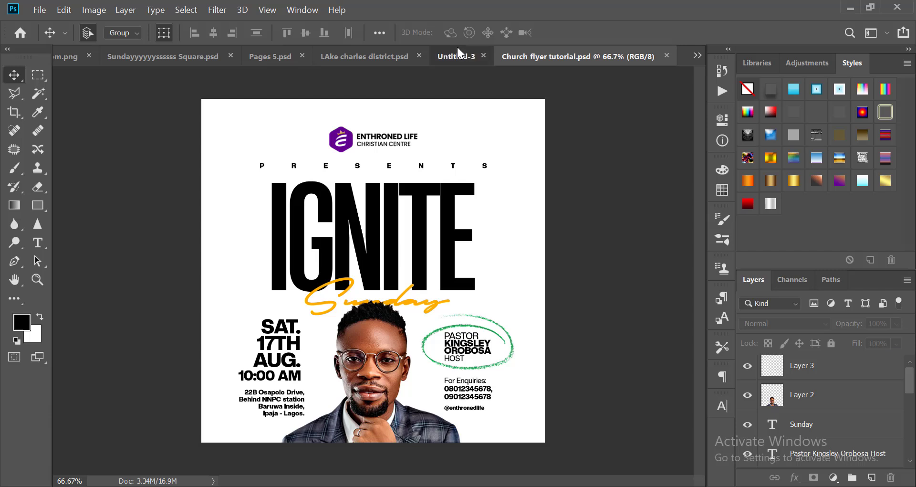
Bring up the Untitled-3 document and point out the purple Foreground and gray Background rectangles by selecting each one
click(457, 47)
click(449, 270)
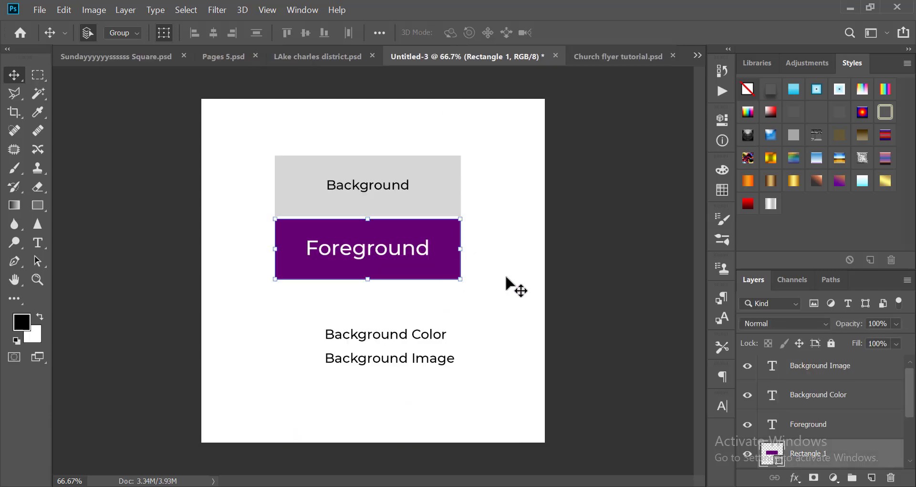
click(459, 212)
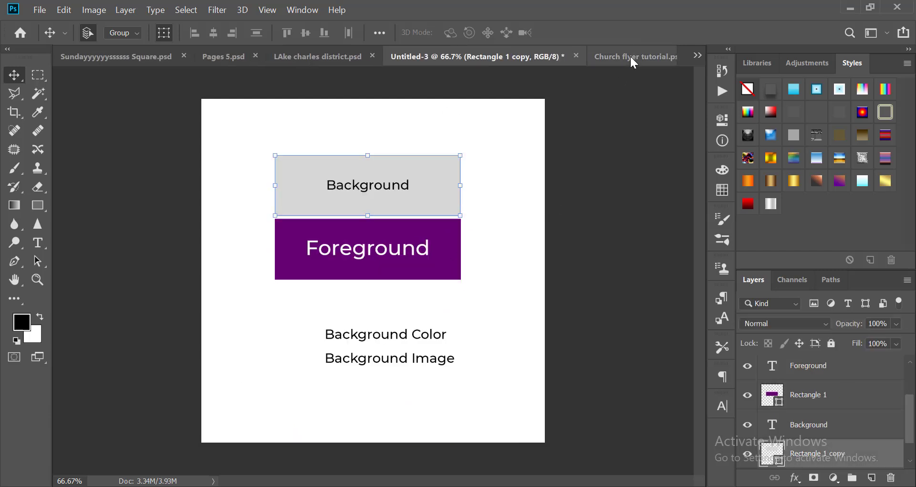
Return to Church flyer tutorial.psd and check how readable its title and details stay at reduced and enlarged views
click(630, 55)
scroll(563, 153, down, 4)
scroll(527, 261, up, 2)
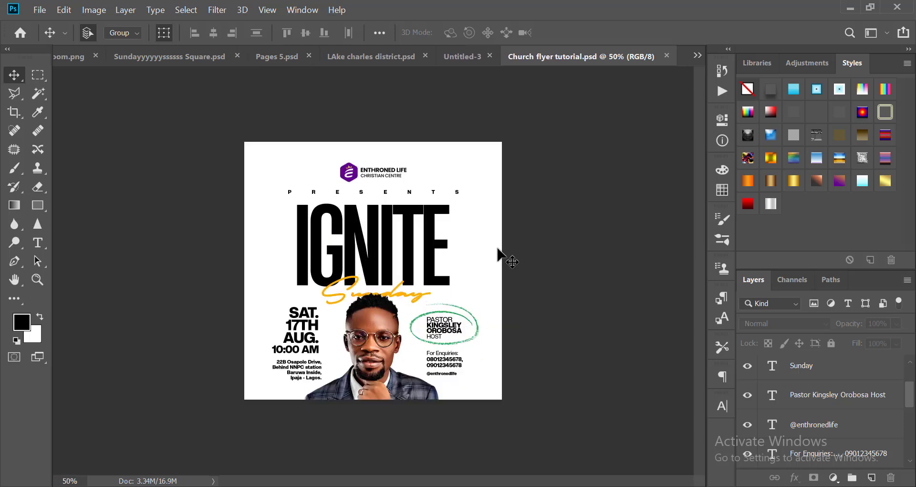
scroll(497, 256, down, 3)
scroll(481, 250, up, 5)
scroll(481, 245, down, 2)
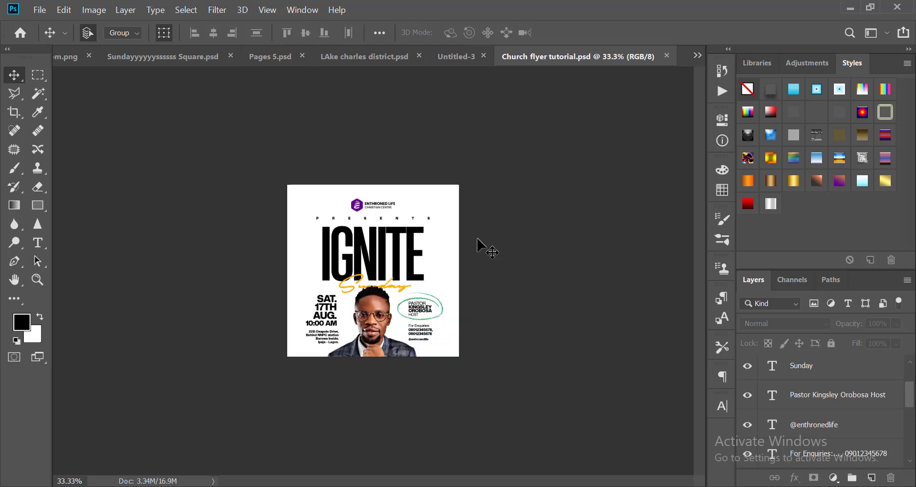
scroll(480, 245, up, 1)
scroll(481, 246, down, 2)
scroll(480, 246, up, 2)
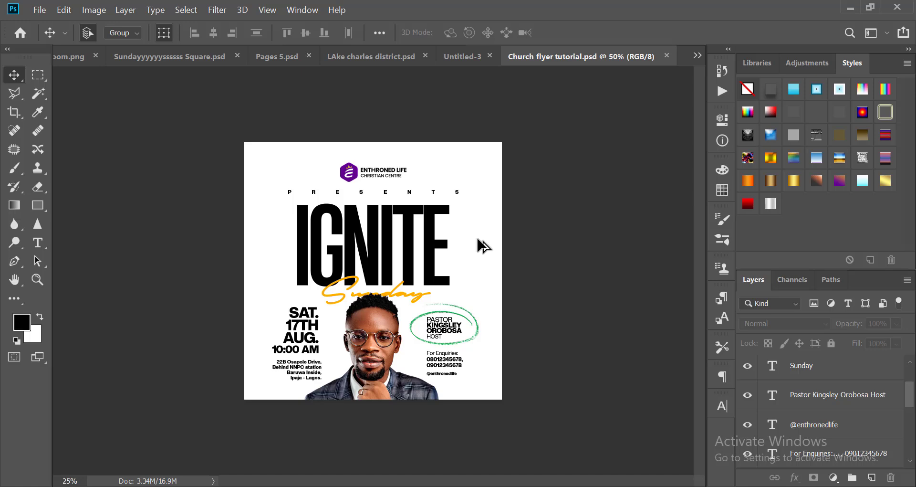
scroll(478, 238, down, 2)
scroll(473, 237, up, 4)
scroll(479, 243, down, 4)
scroll(481, 237, up, 3)
scroll(481, 238, down, 1)
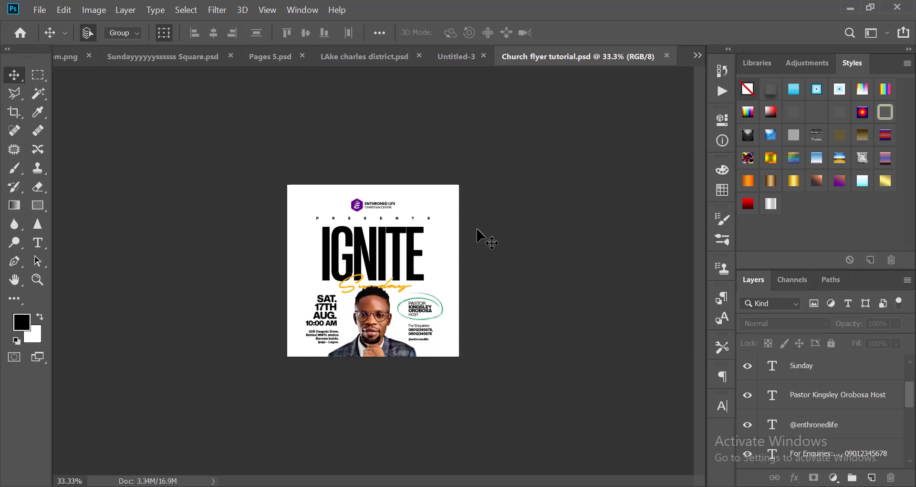
scroll(481, 239, up, 1)
Open the first pale gray staircase image and Church Background.jpeg together from Documents > Elements > Background > New folder (3)
key(ctrl+o)
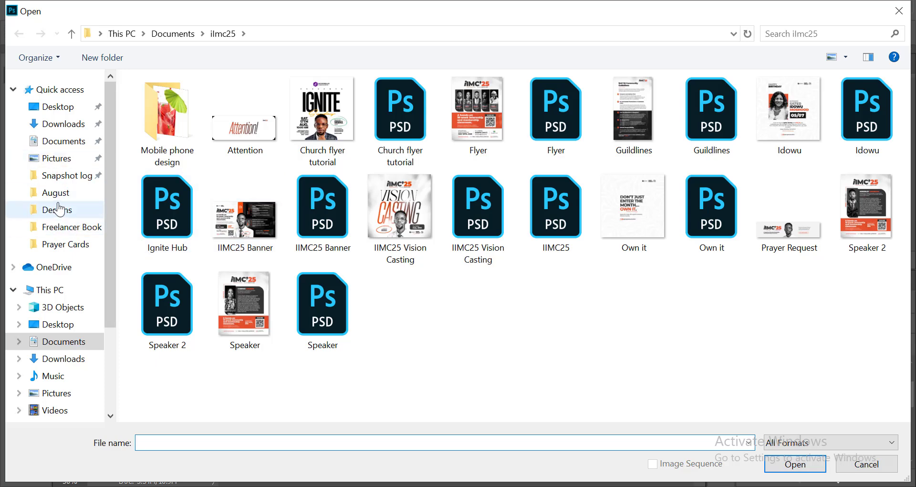
click(63, 141)
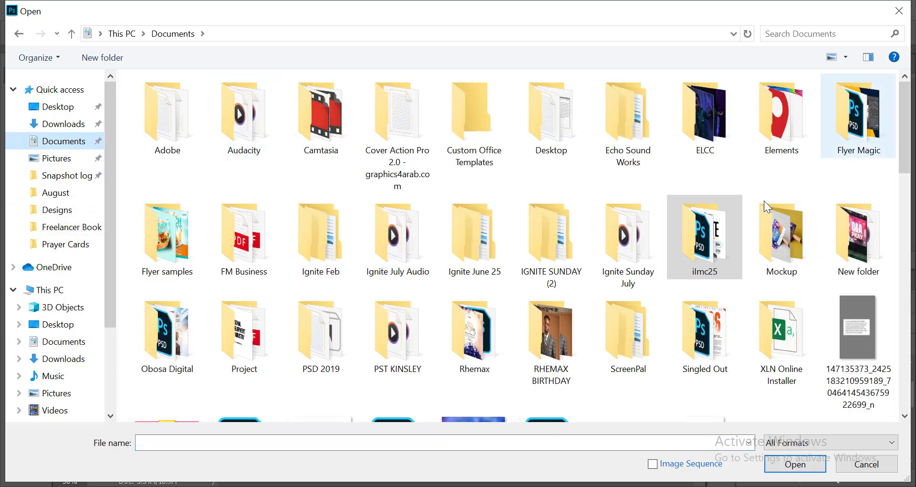
double_click(795, 115)
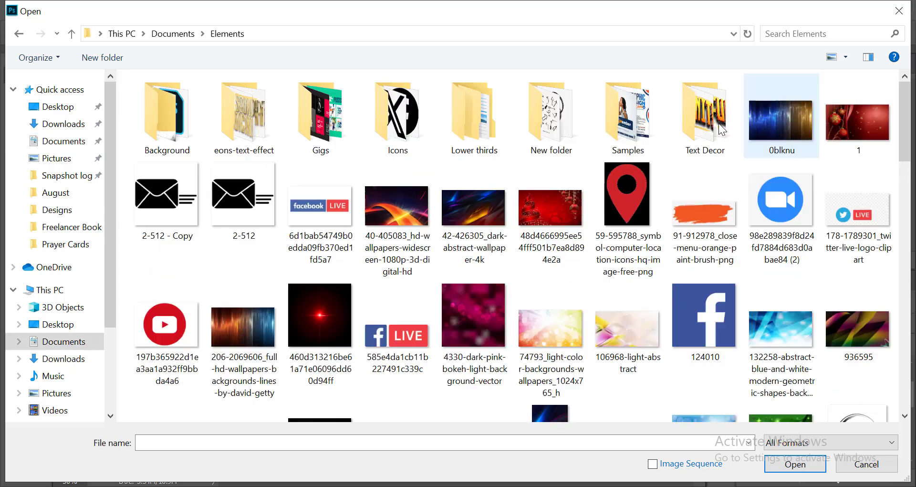
double_click(177, 123)
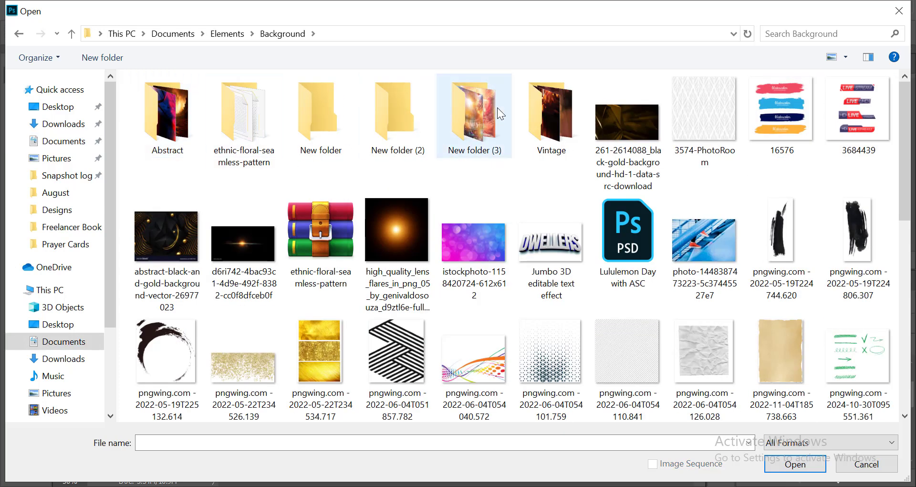
double_click(473, 115)
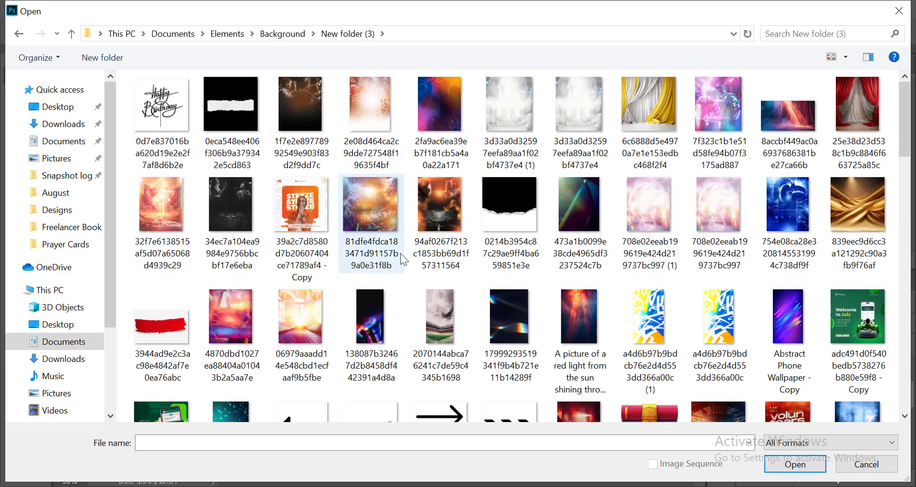
click(519, 104)
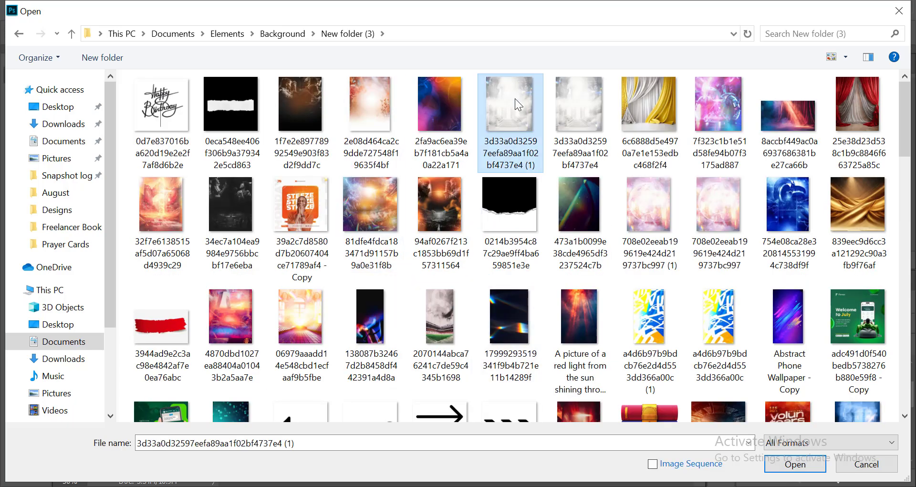
scroll(276, 306, down, 3)
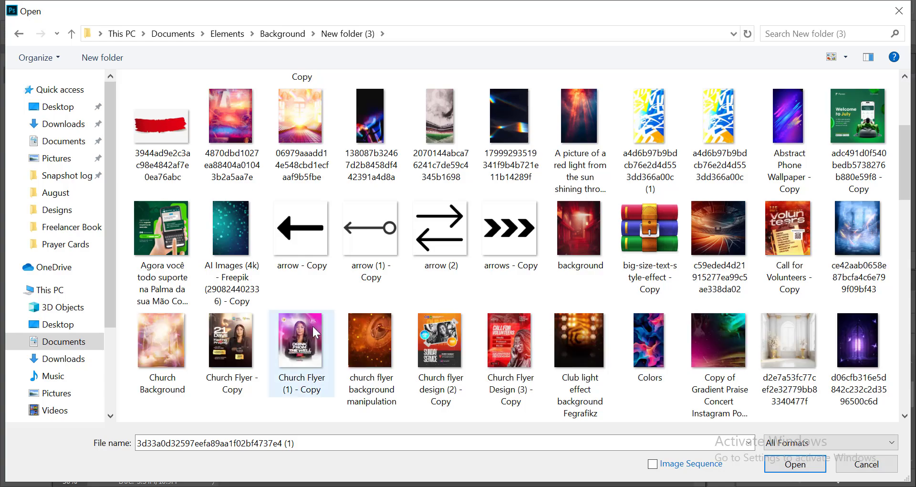
ctrl+click(168, 332)
key(Return)
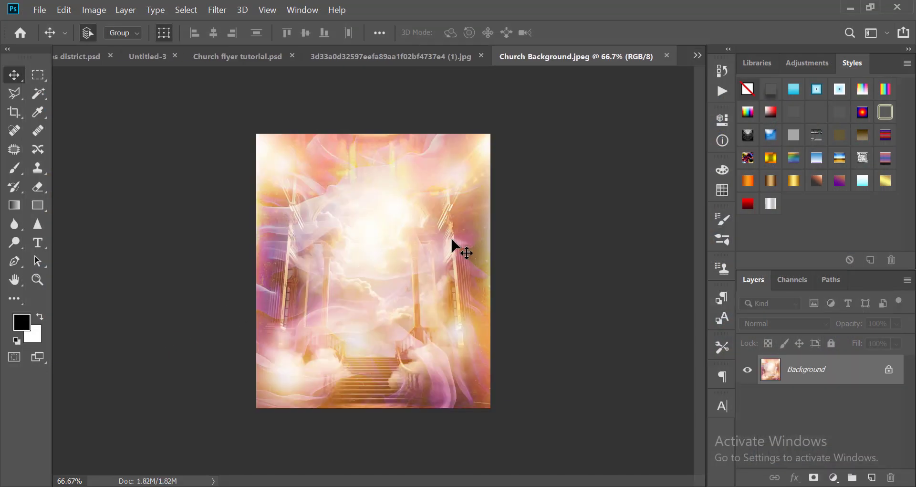
Copy the whole Church Background image, close its document, and paste the image into Church flyer tutorial.psd
scroll(419, 241, down, 2)
scroll(420, 241, up, 2)
key(ctrl+a)
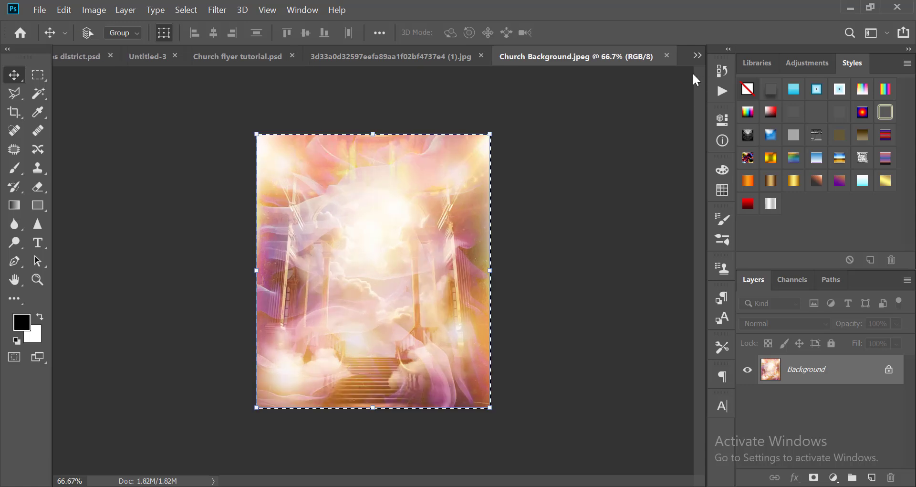
click(667, 55)
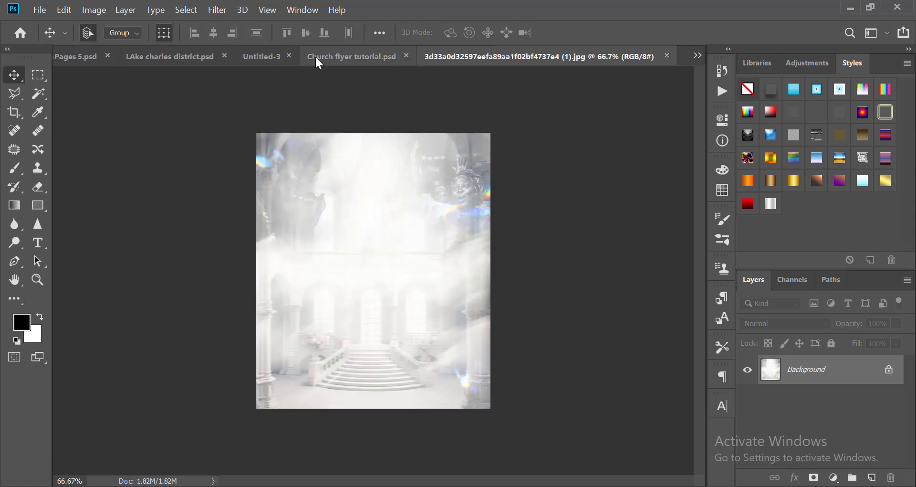
click(319, 62)
key(ctrl+v)
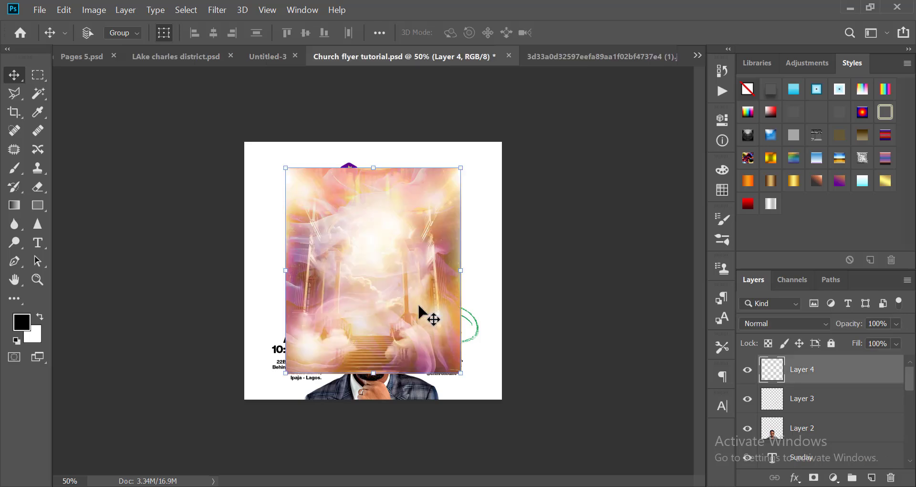
Enlarge the pasted church background image until it covers the entire flyer canvas
key(ctrl+minus)
drag(432, 206, 506, 182)
key(Return)
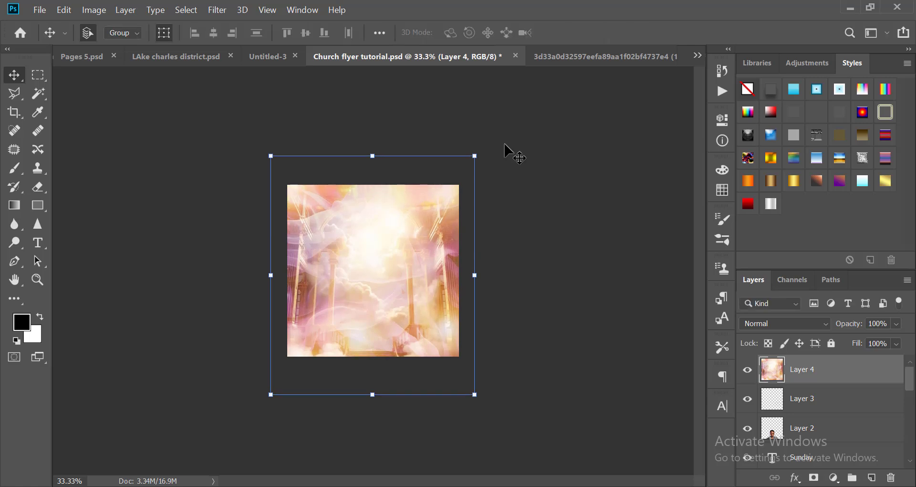
Select the entire pale gray staircase image in its own document
click(610, 57)
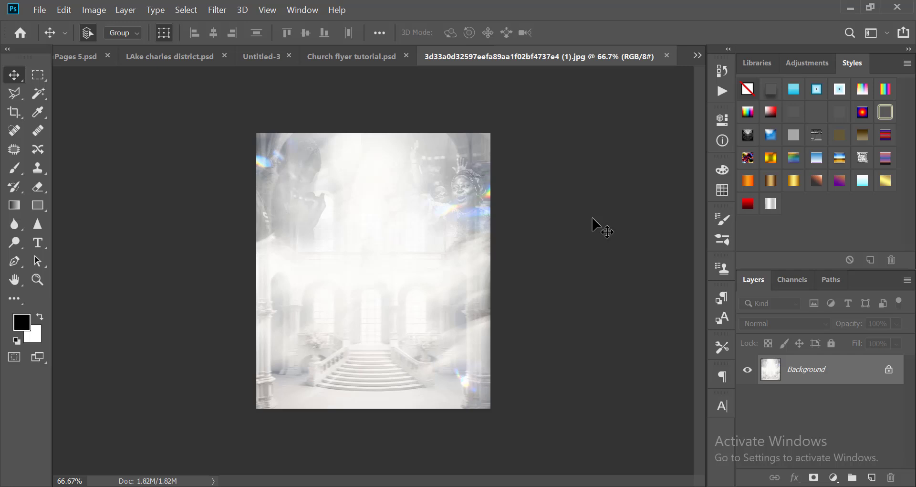
key(ctrl+a)
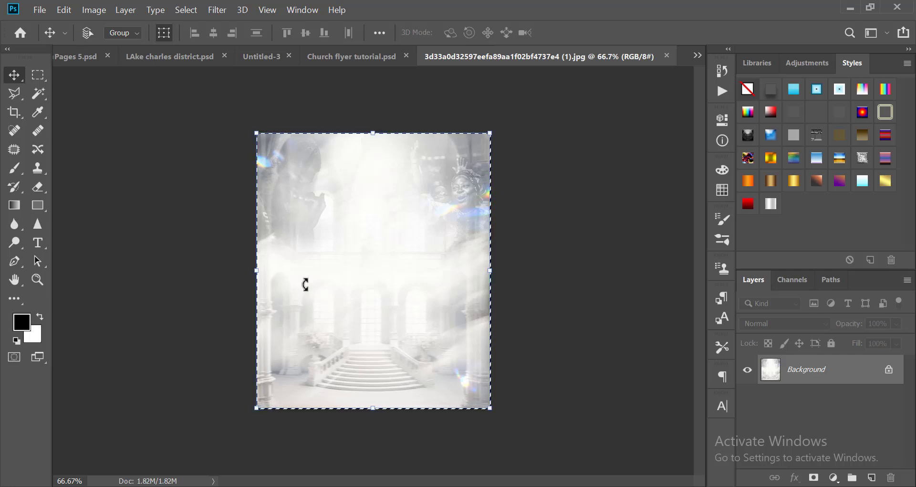
In the church flyer, move the pasted image layer directly above the Background layer, behind all text, and deselect it
click(338, 54)
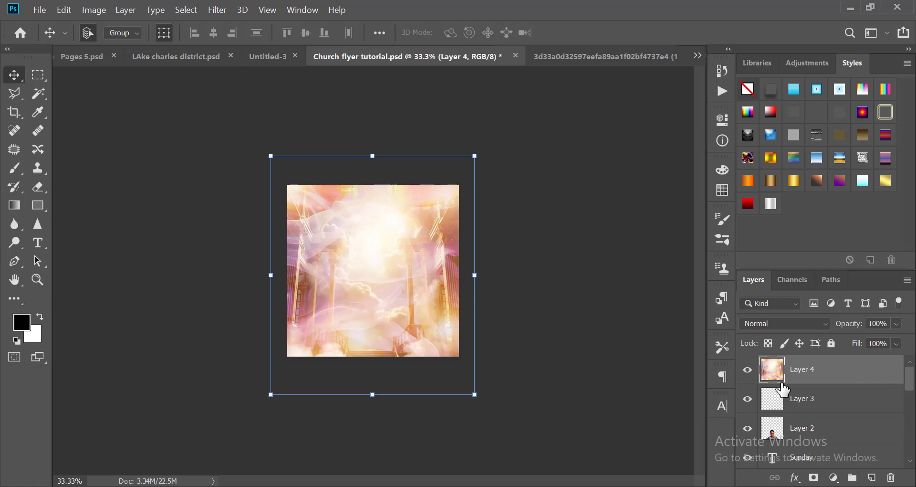
drag(818, 375, 829, 437)
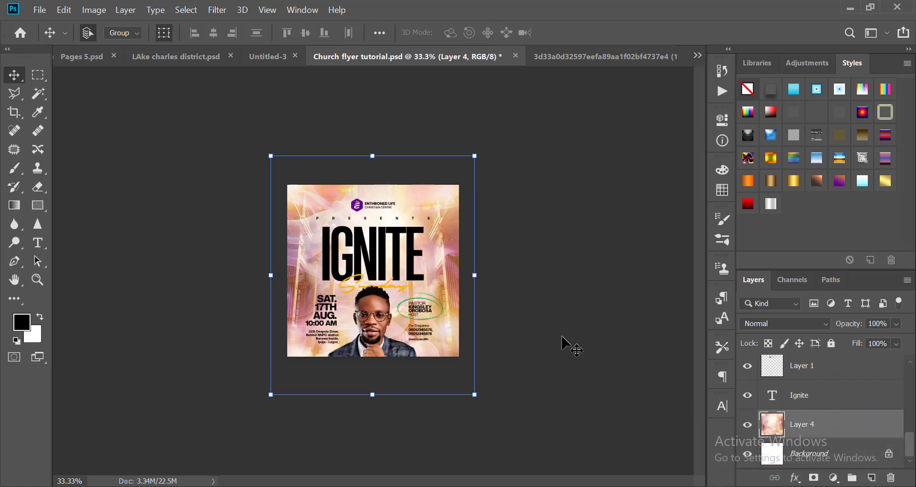
click(562, 337)
Examine the flyer's text contrast over the church background image at different zoom levels, and select the image's layer
scroll(390, 262, down, 4)
scroll(390, 260, up, 4)
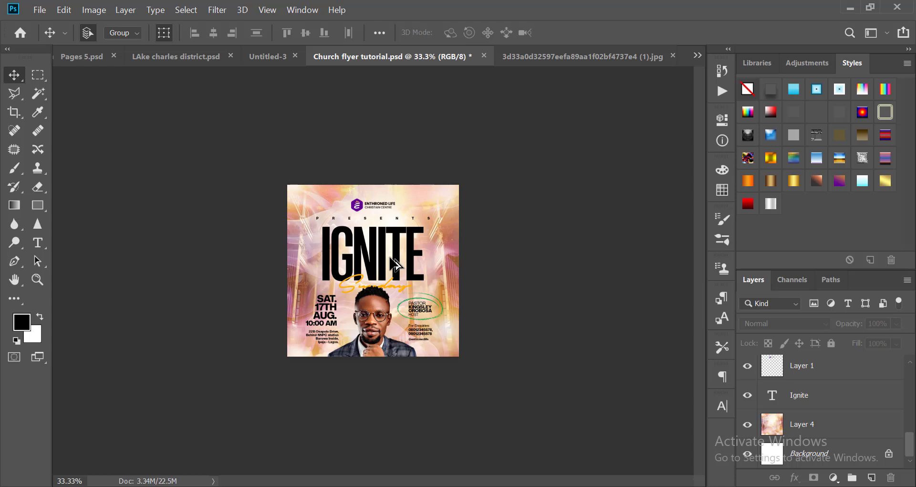
click(463, 268)
scroll(513, 356, down, 1)
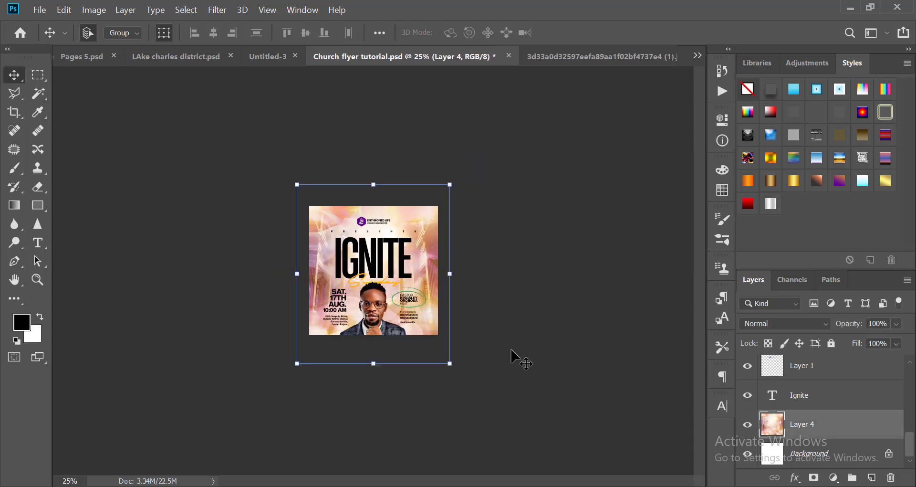
click(568, 379)
scroll(479, 299, up, 2)
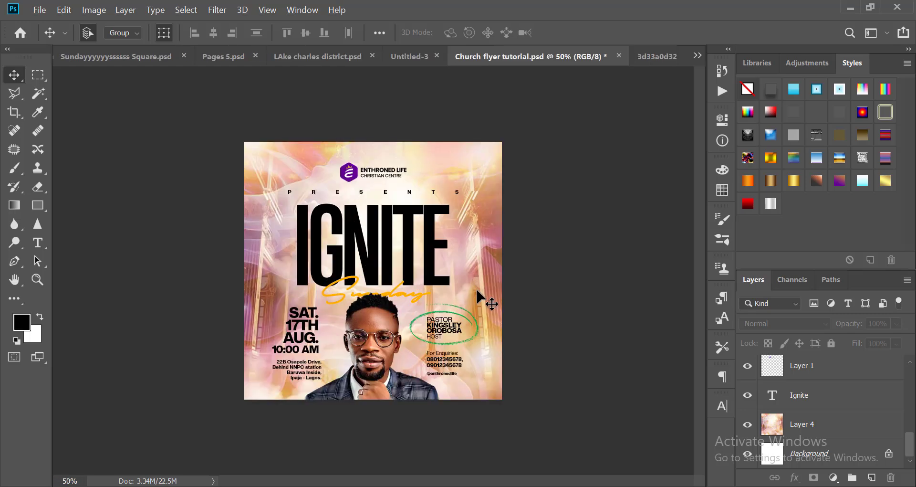
click(479, 249)
click(216, 14)
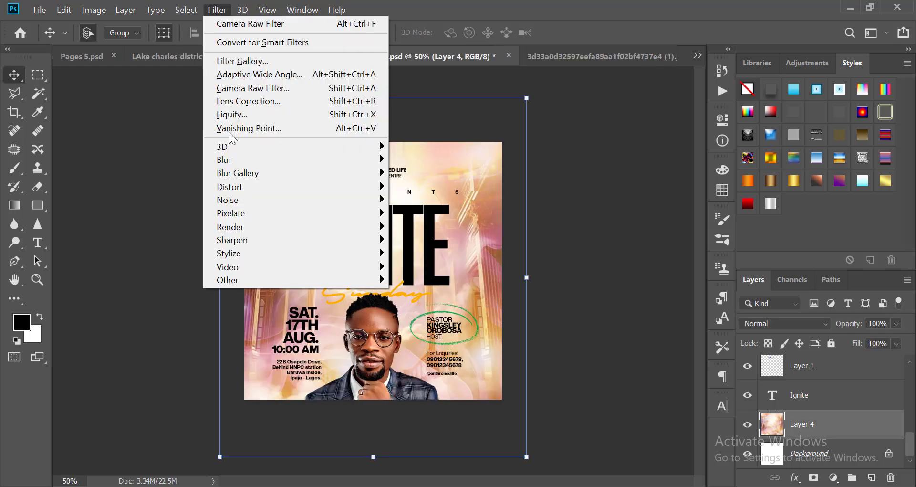
mouse_move(334, 160)
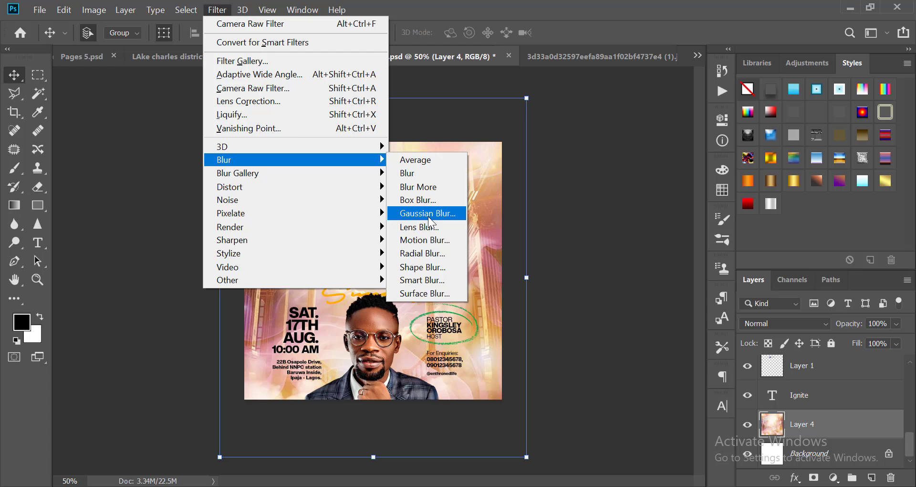
click(563, 225)
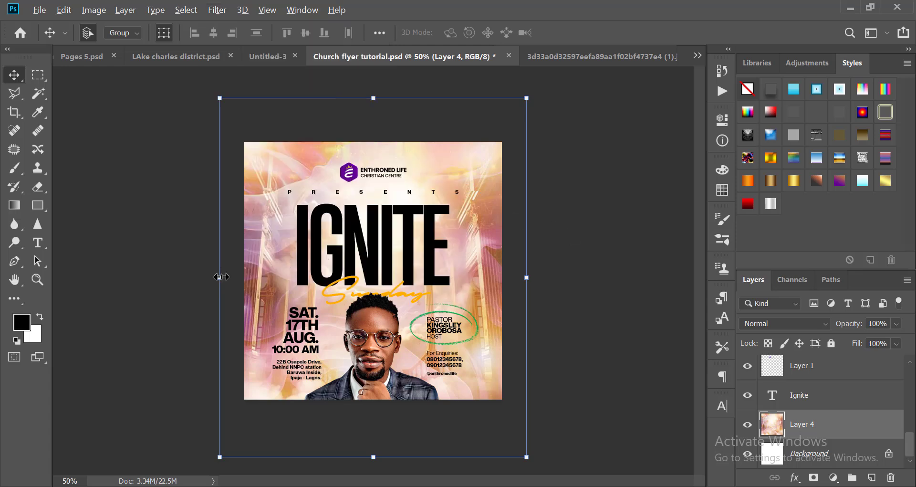
Apply a Gaussian Blur with a radius of 7.8 pixels to the church background image layer
scroll(221, 277, up, 3)
scroll(227, 303, down, 3)
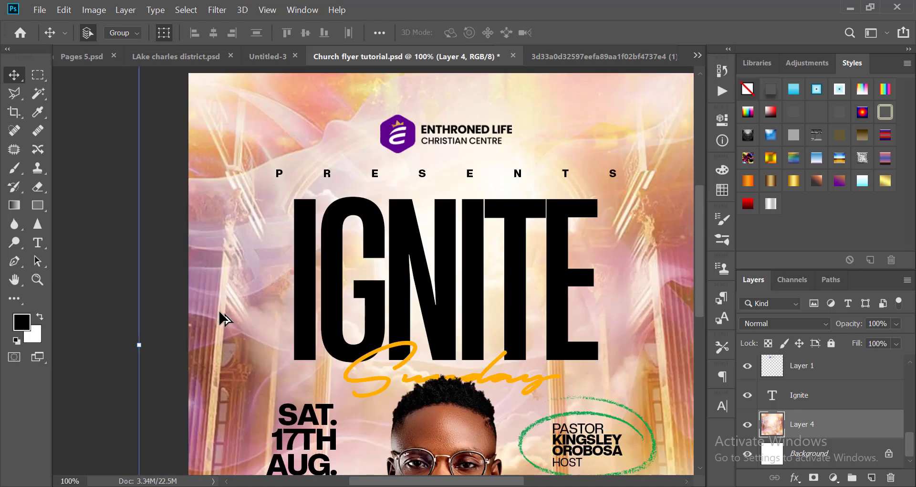
scroll(351, 185, down, 1)
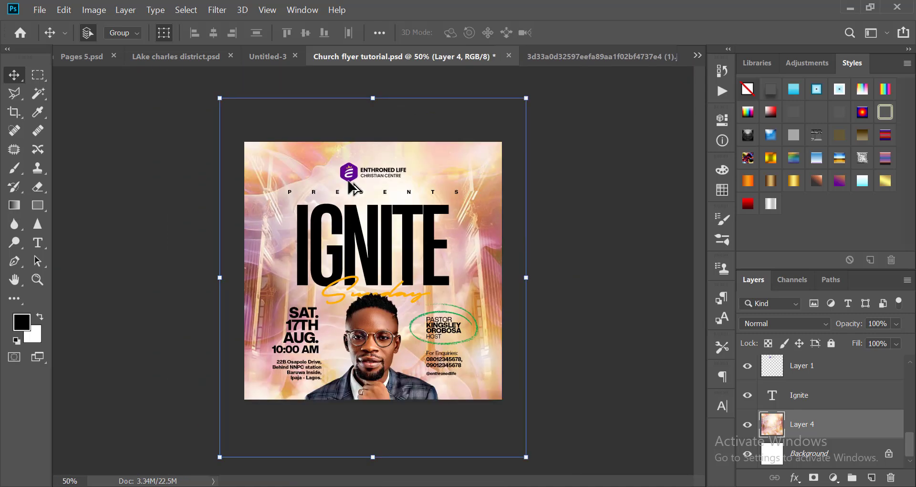
click(217, 10)
mouse_move(352, 161)
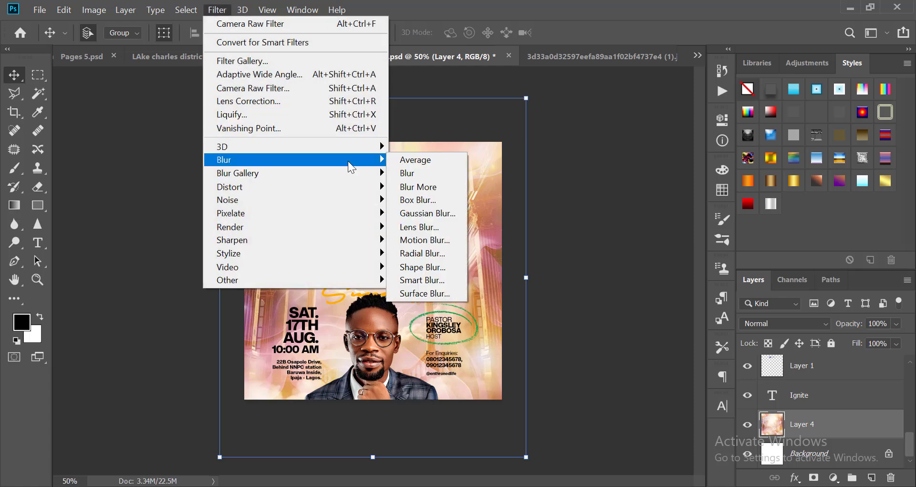
click(417, 213)
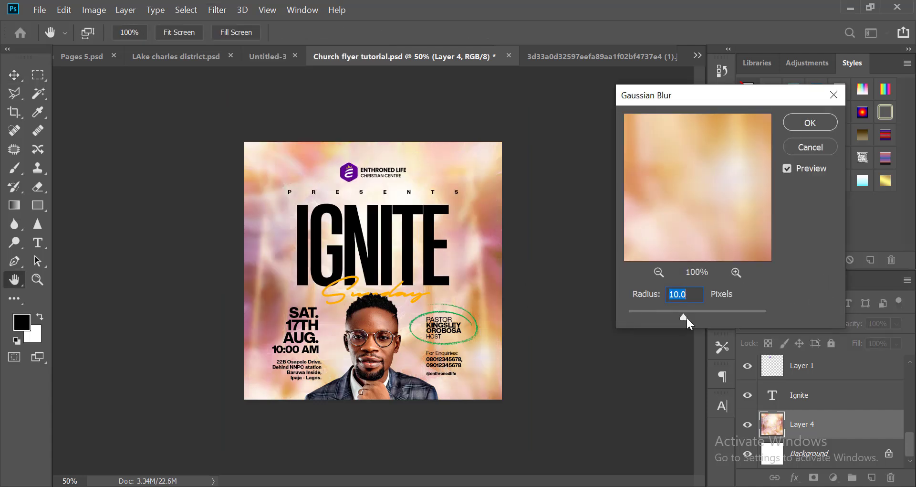
click(686, 317)
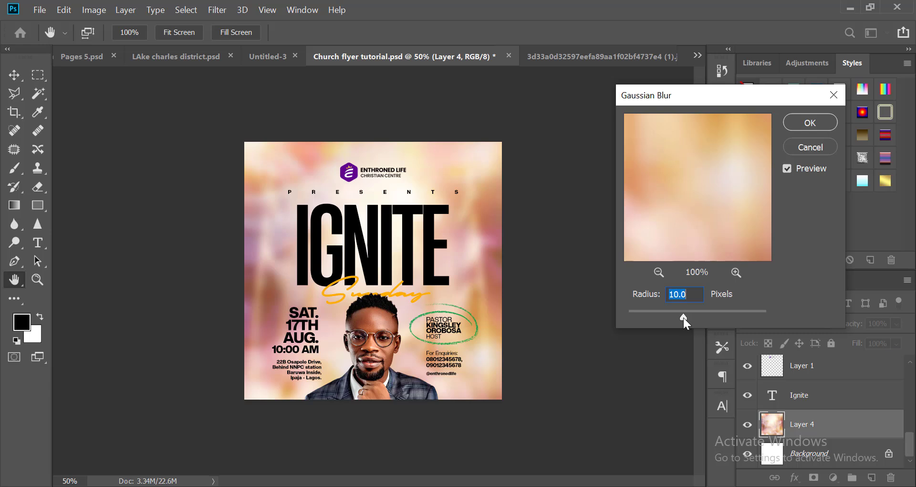
drag(683, 317, 775, 317)
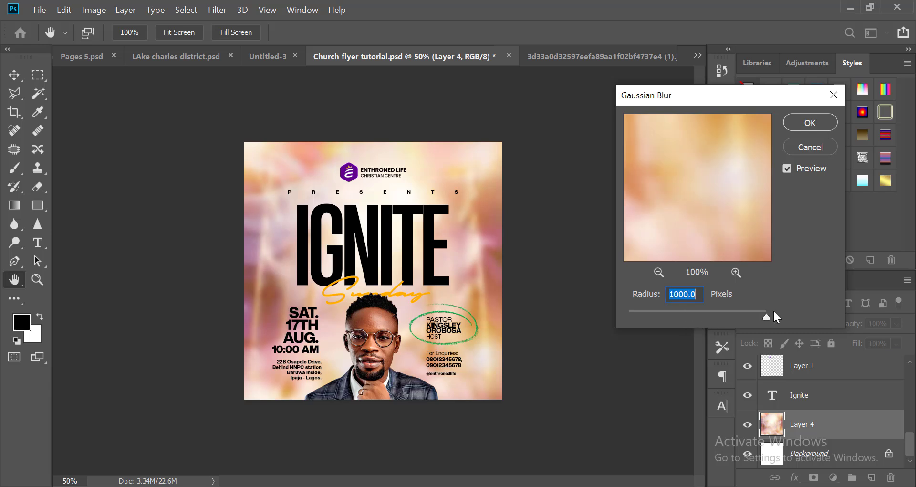
click(657, 319)
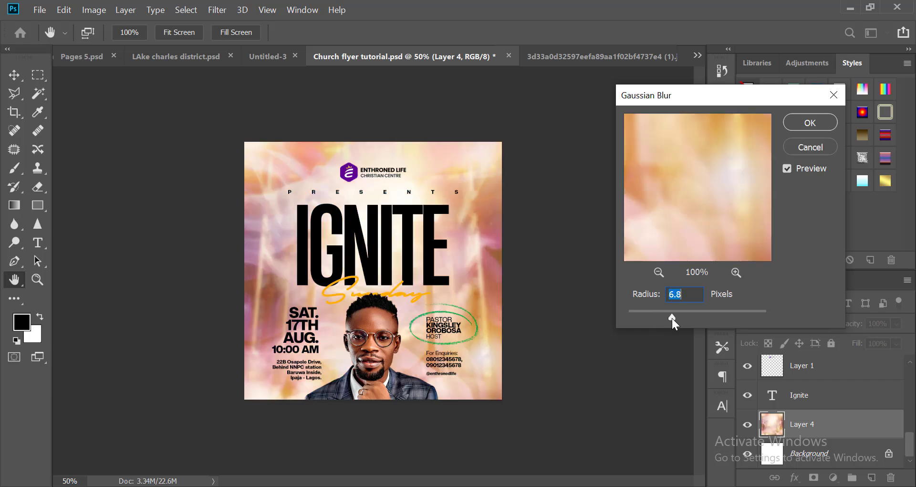
drag(673, 318, 674, 318)
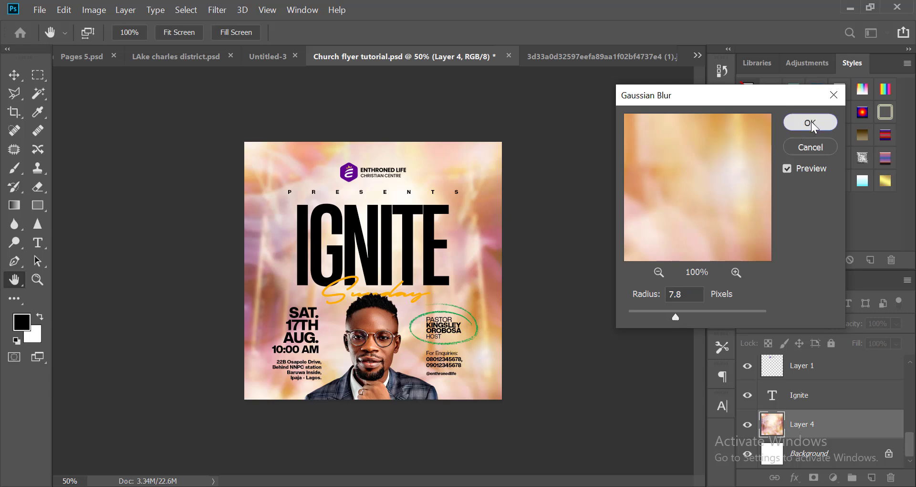
click(794, 123)
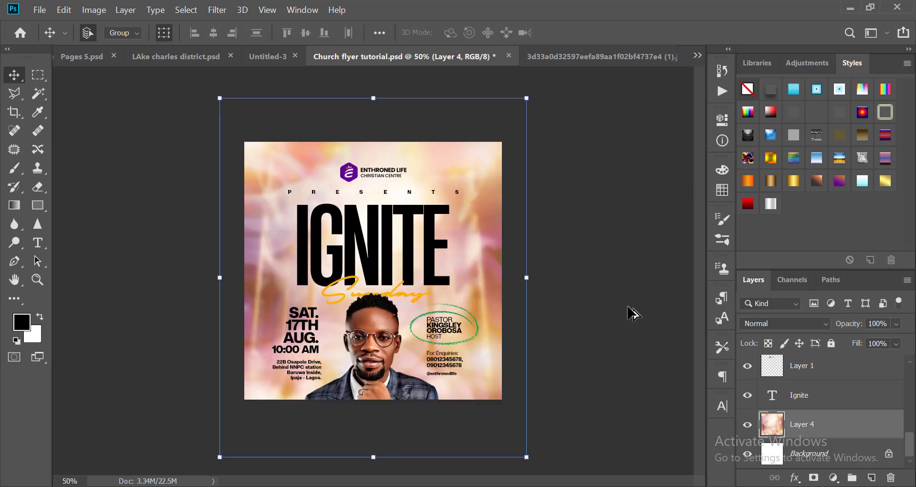
Crop the flyer to its existing canvas bounds to trim the overhanging background image, and deselect the layers
key(c)
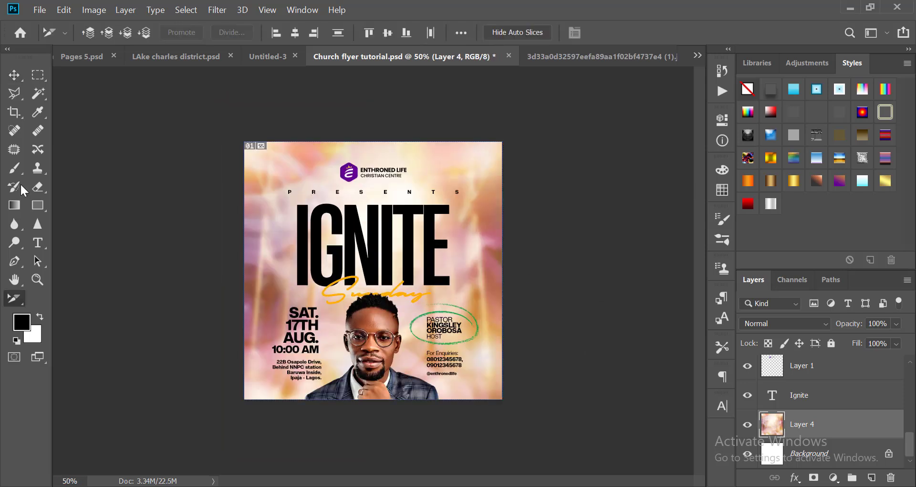
click(14, 112)
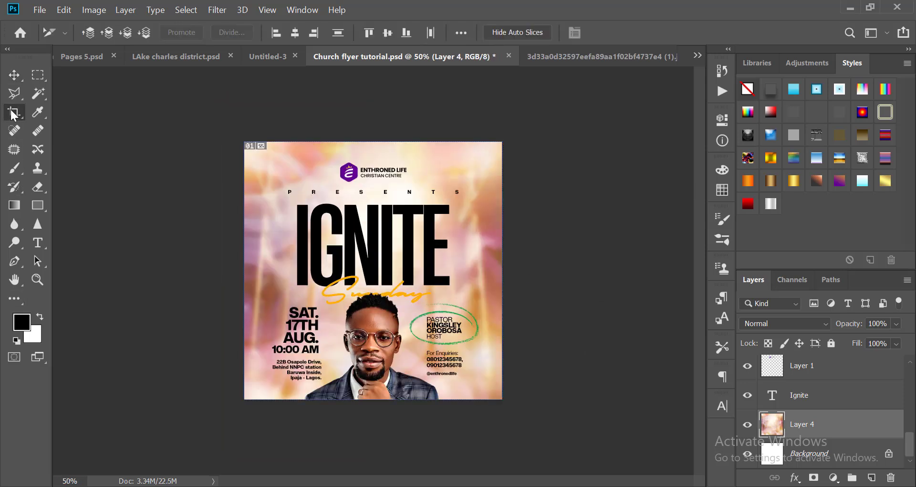
click(451, 293)
key(Return)
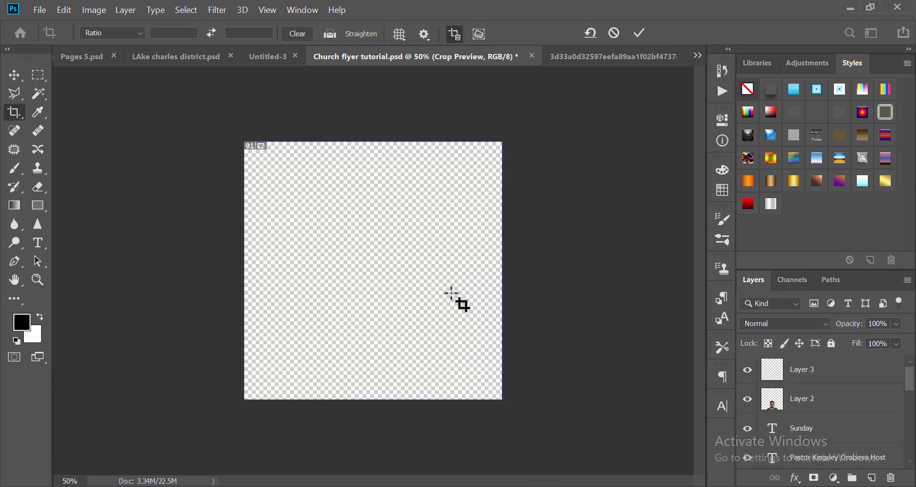
key(v)
click(601, 295)
Examine the flyer's text readability over the blurred background at different zoom levels
key(ctrl+minus)
key(ctrl+minus)
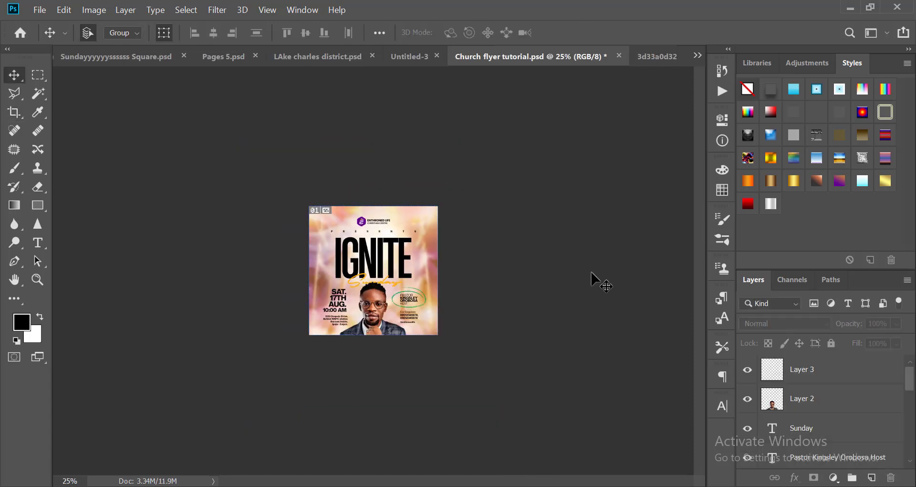
key(ctrl+plus)
key(ctrl+plus)
key(ctrl+minus)
key(ctrl+plus)
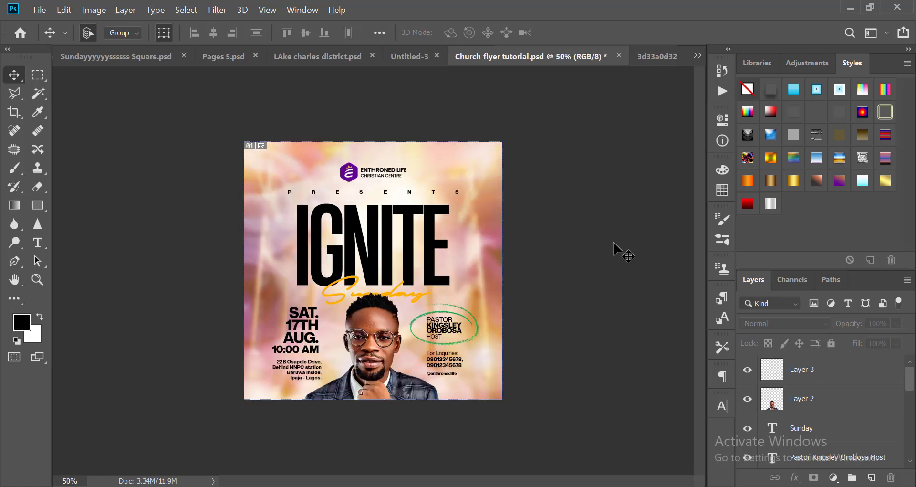
key(ctrl+minus)
key(ctrl+plus)
key(ctrl+plus)
key(ctrl+minus)
key(ctrl+minus)
key(ctrl+minus)
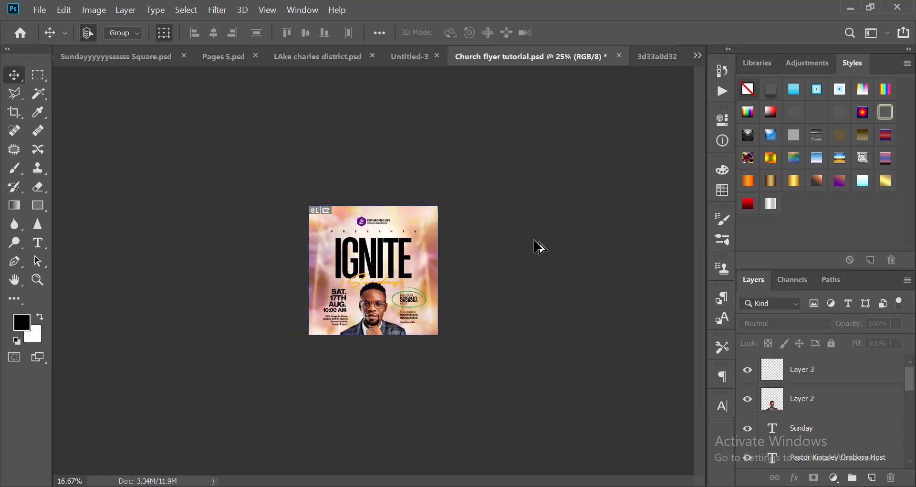
key(ctrl+plus)
key(ctrl+plus)
key(ctrl+minus)
key(ctrl+plus)
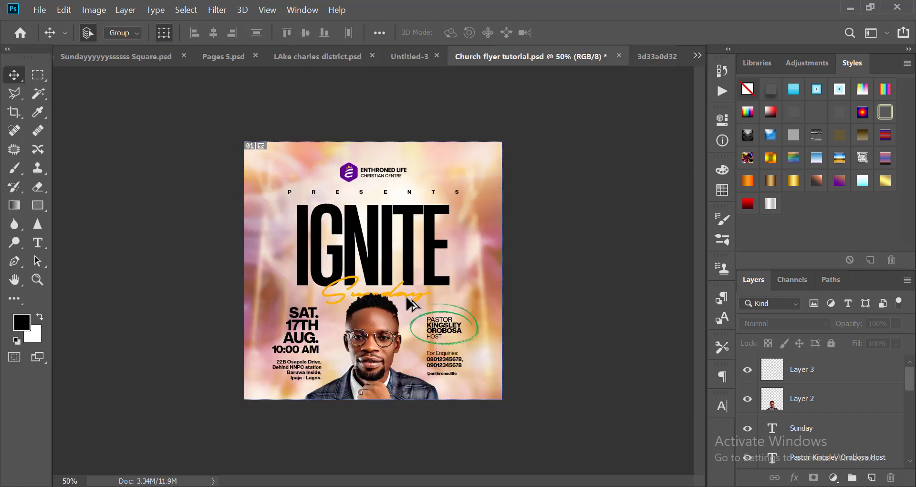
key(ctrl+minus)
key(ctrl+plus)
key(ctrl+plus)
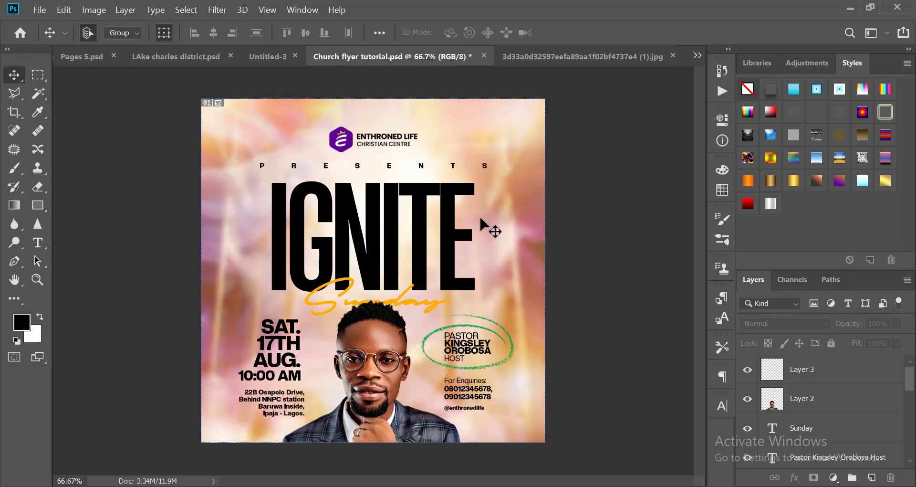
key(ctrl+minus)
key(ctrl+minus)
key(ctrl+minus)
key(ctrl+plus)
key(ctrl+plus)
key(ctrl+plus)
key(ctrl+minus)
key(ctrl+minus)
key(ctrl+plus)
key(ctrl+plus)
key(ctrl+minus)
key(ctrl+minus)
key(ctrl+plus)
key(ctrl+plus)
key(ctrl+minus)
key(ctrl+minus)
key(ctrl+minus)
key(ctrl+plus)
key(ctrl+plus)
key(ctrl+plus)
key(ctrl+minus)
key(ctrl+minus)
key(ctrl+minus)
key(ctrl+plus)
key(ctrl+plus)
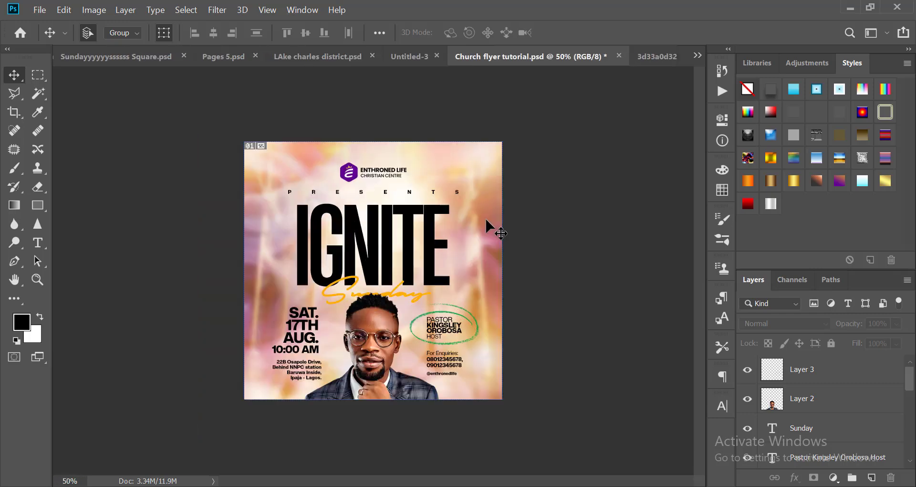
key(ctrl+minus)
key(ctrl+minus)
key(ctrl+plus)
key(ctrl+plus)
On the blurred background image layer, outline the area behind the central text and portrait with a closed Polygonal Lasso selection
click(490, 183)
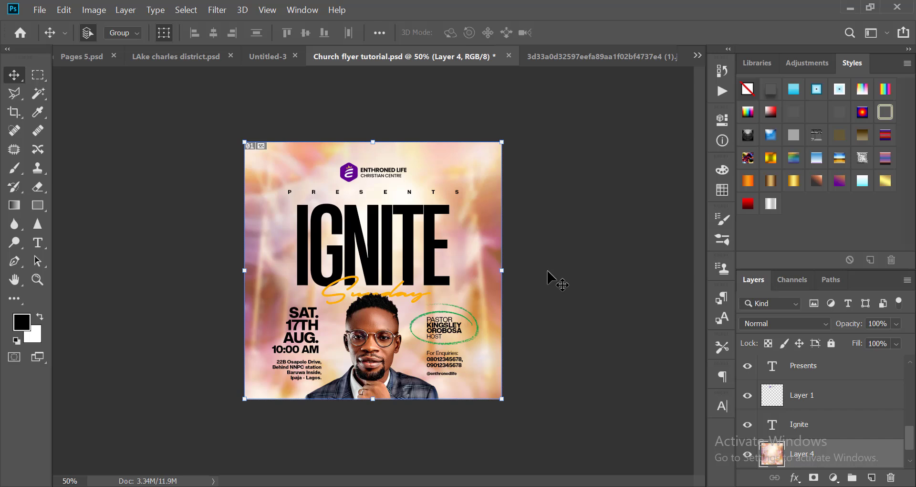
key(ctrl+minus)
key(ctrl+minus)
key(ctrl+plus)
key(ctrl+plus)
click(16, 95)
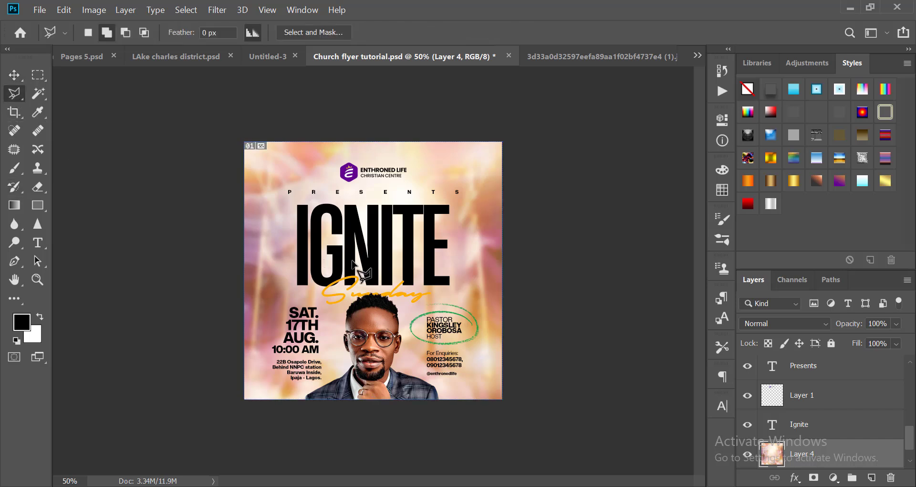
scroll(871, 451, down, 1)
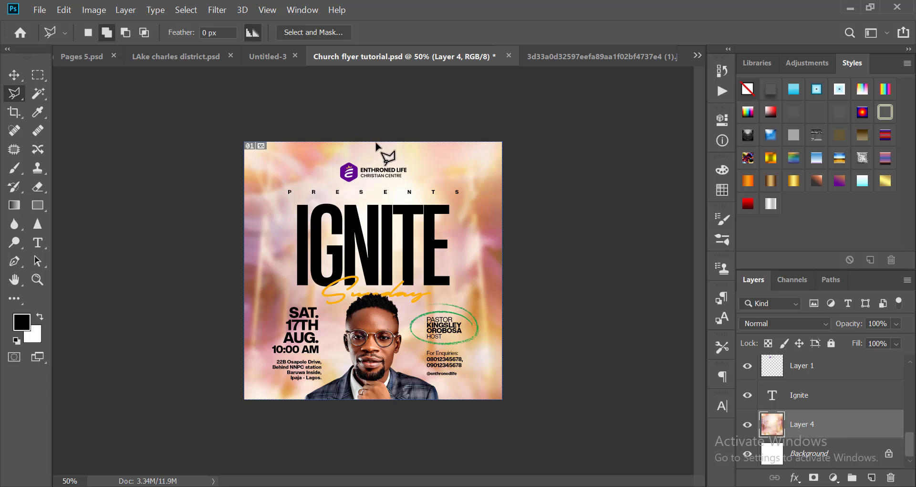
click(367, 125)
click(446, 185)
click(473, 284)
click(502, 344)
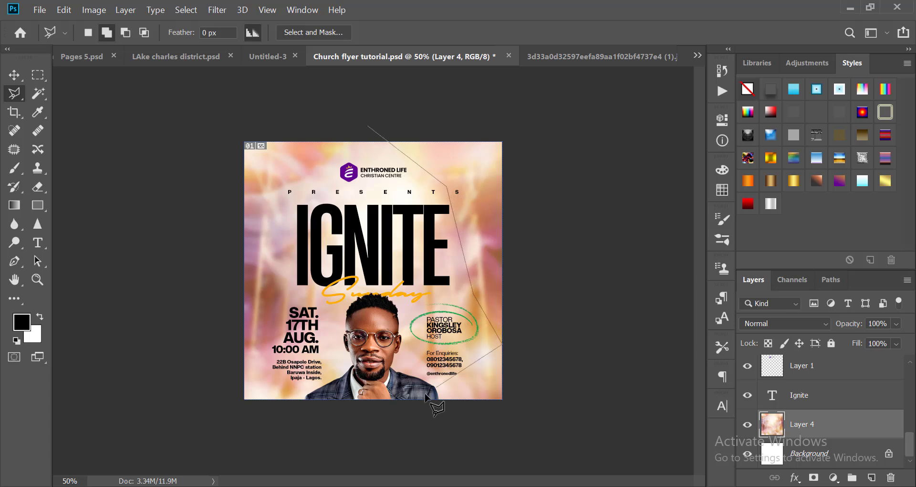
click(409, 400)
click(318, 394)
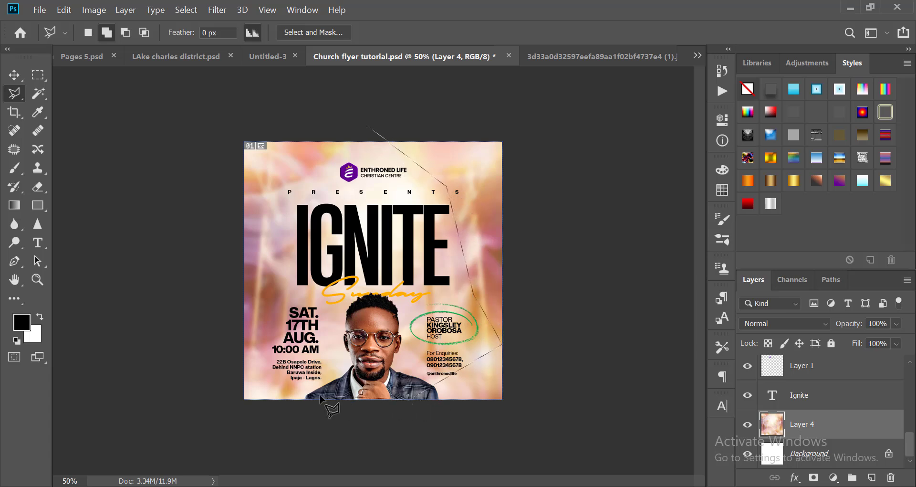
click(259, 371)
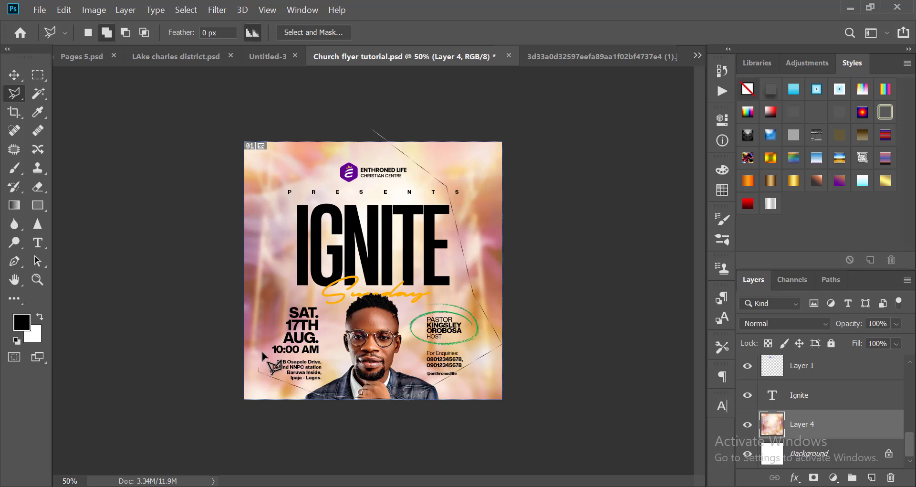
click(300, 302)
click(279, 249)
click(206, 149)
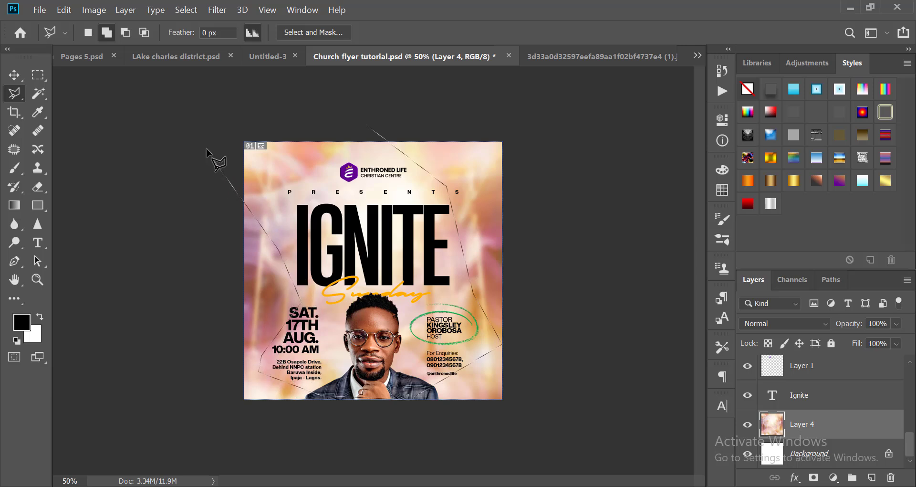
click(208, 88)
double_click(274, 99)
Feather the lasso selection with a radius of 150 pixels
right_click(312, 170)
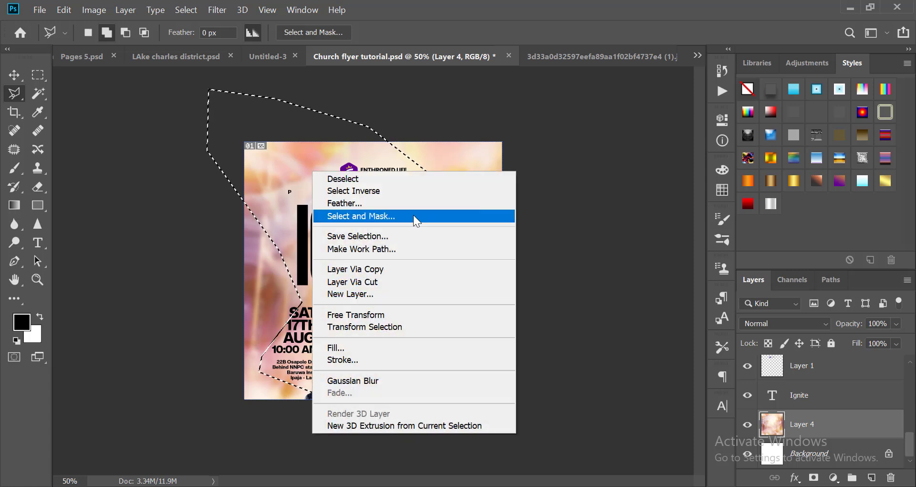
click(383, 202)
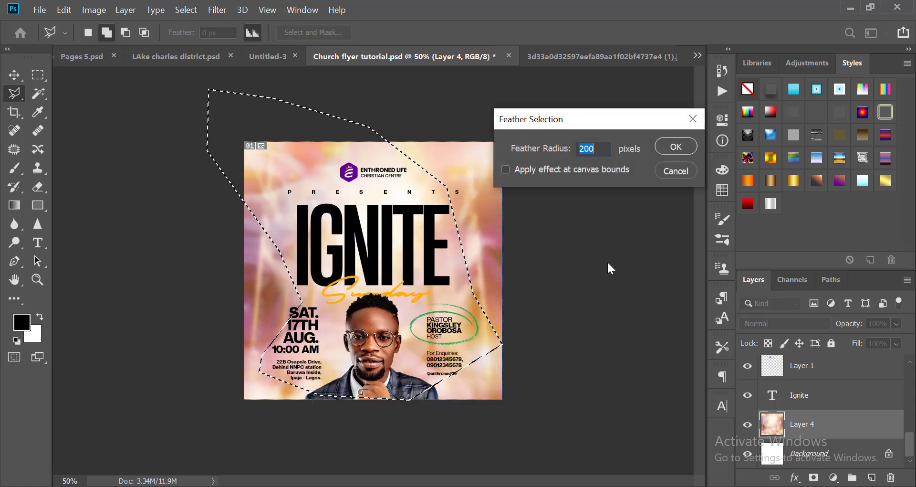
click(676, 171)
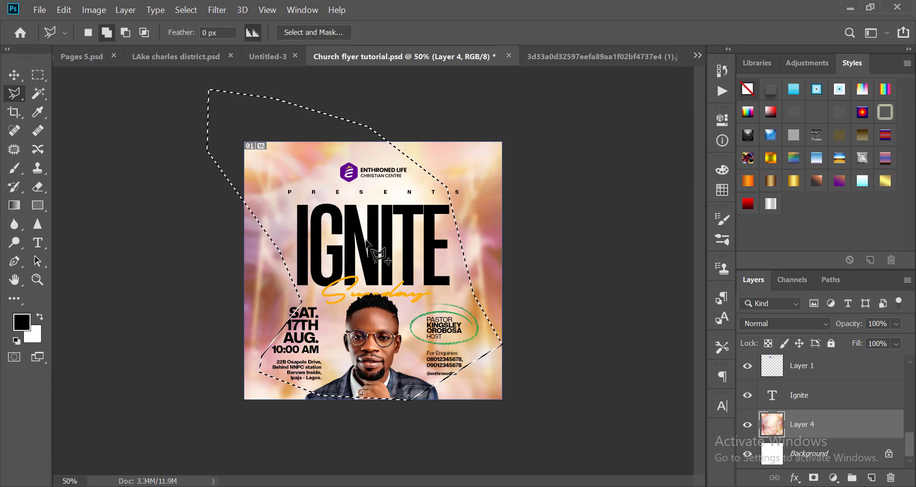
right_click(388, 256)
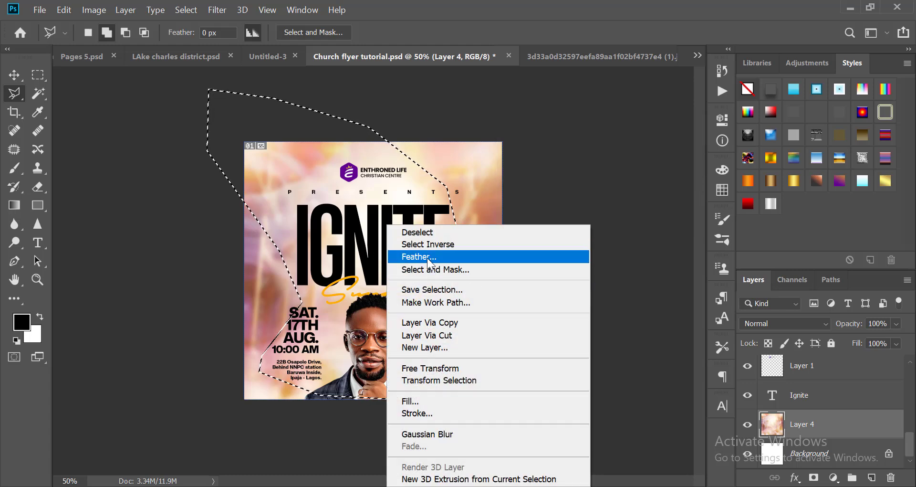
click(427, 257)
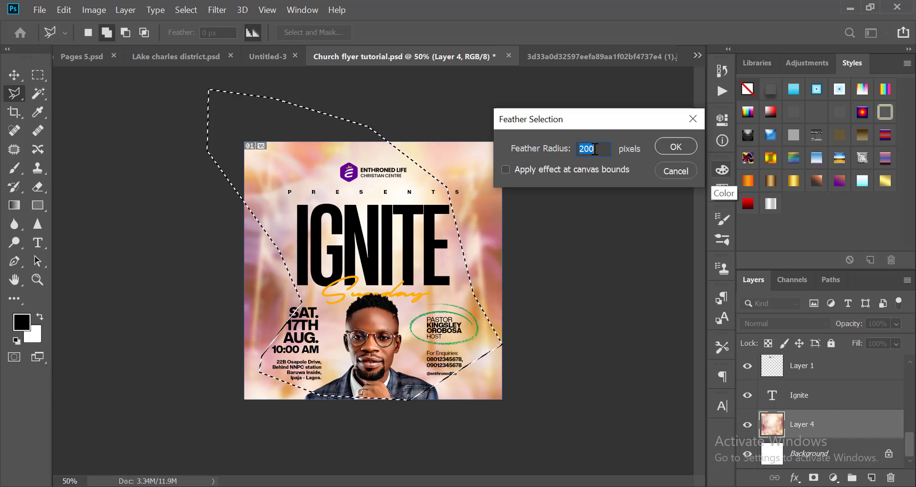
text(150)
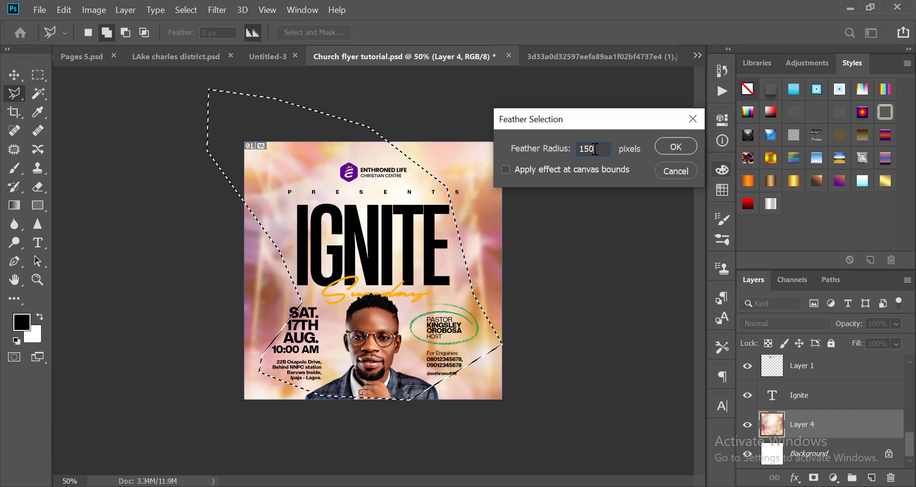
click(676, 146)
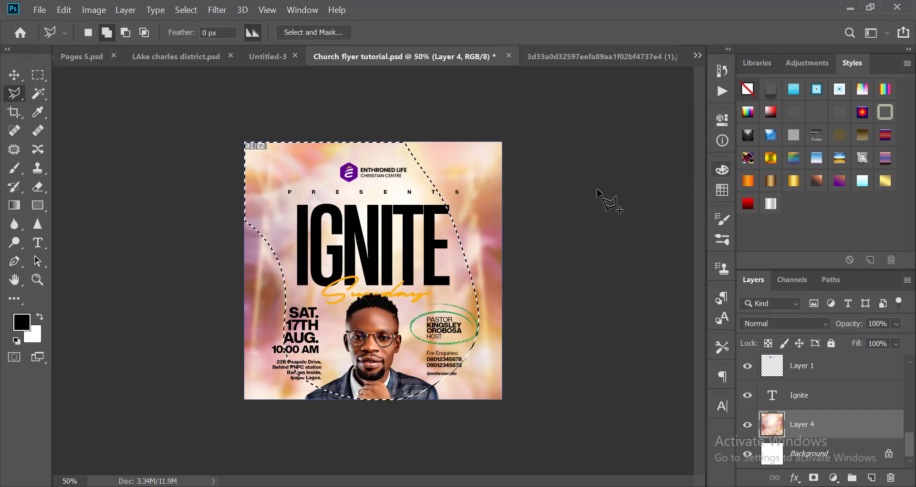
Delete the feathered area from the blurred background image layer, deselect it, and review the flyer at different zoom levels
key(Delete)
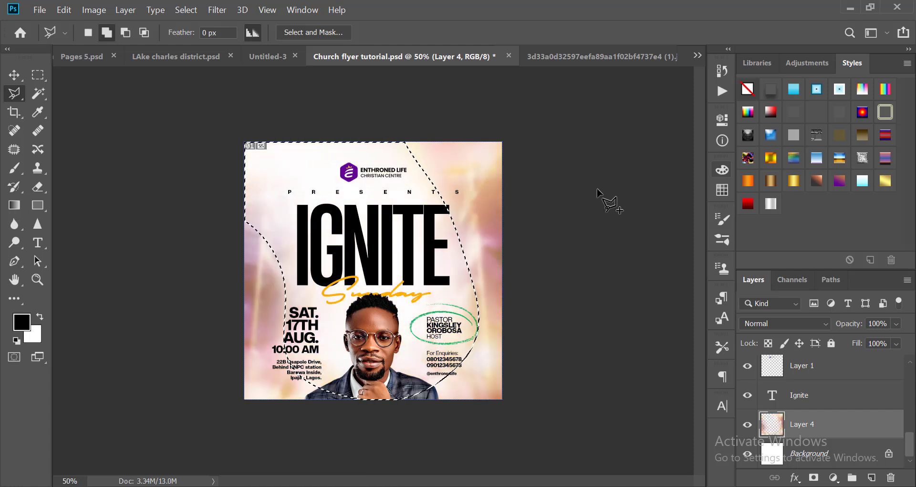
key(ctrl+d)
key(v)
click(643, 233)
alt+scroll(571, 154, down, 3)
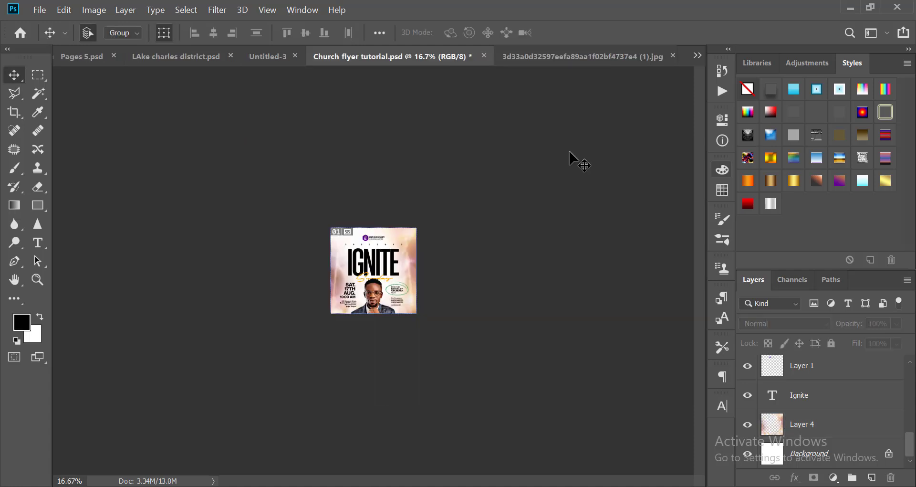
alt+scroll(573, 163, up, 4)
alt+scroll(550, 202, down, 4)
alt+scroll(542, 205, up, 2)
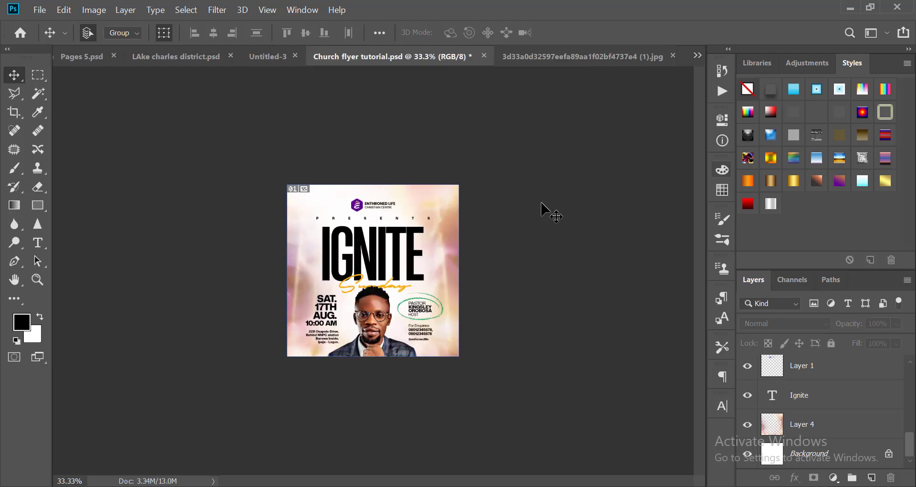
Examine the flyer's text against the faded, blurred background at different zoom levels
alt+scroll(542, 206, down, 3)
alt+scroll(542, 205, up, 4)
alt+scroll(539, 190, down, 3)
alt+scroll(542, 196, up, 2)
alt+scroll(536, 196, up, 2)
alt+scroll(534, 199, down, 2)
alt+scroll(532, 193, up, 2)
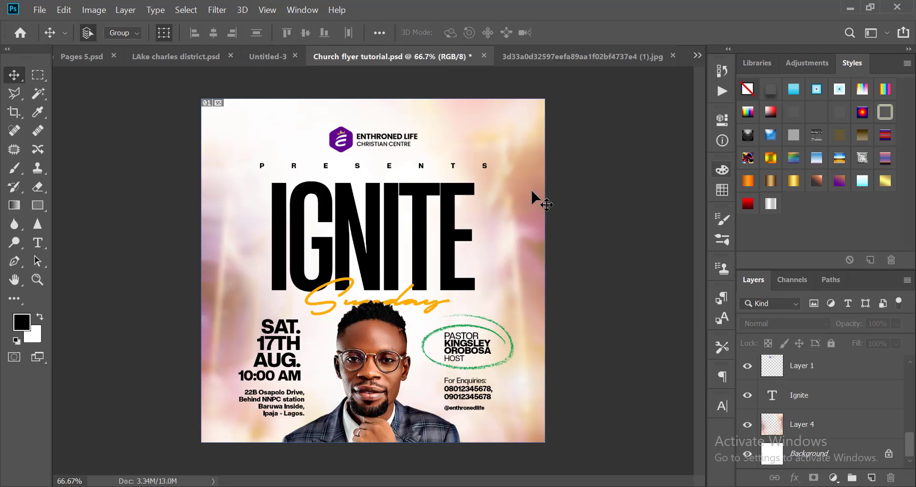
alt+scroll(532, 196, down, 3)
alt+scroll(532, 204, up, 3)
click(882, 310)
alt+scroll(508, 253, down, 2)
alt+scroll(432, 260, down, 1)
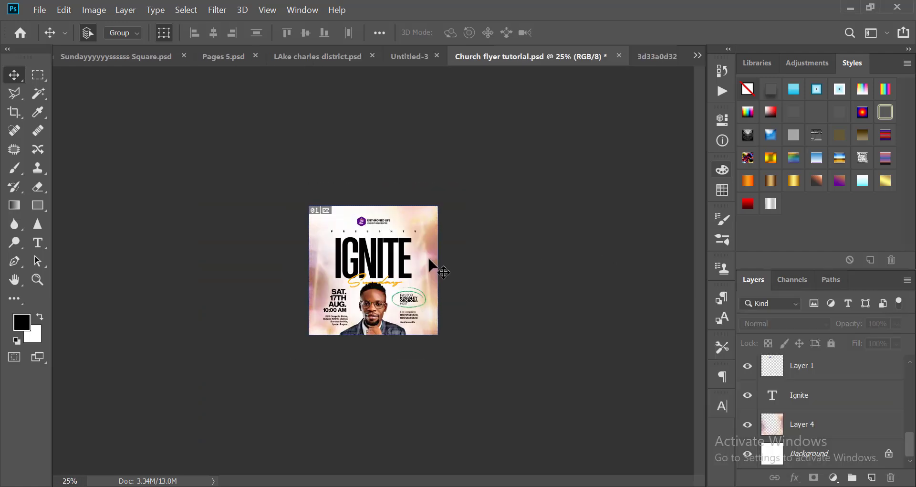
alt+scroll(428, 257, up, 3)
alt+scroll(428, 257, down, 3)
alt+scroll(428, 259, up, 2)
alt+scroll(433, 266, up, 1)
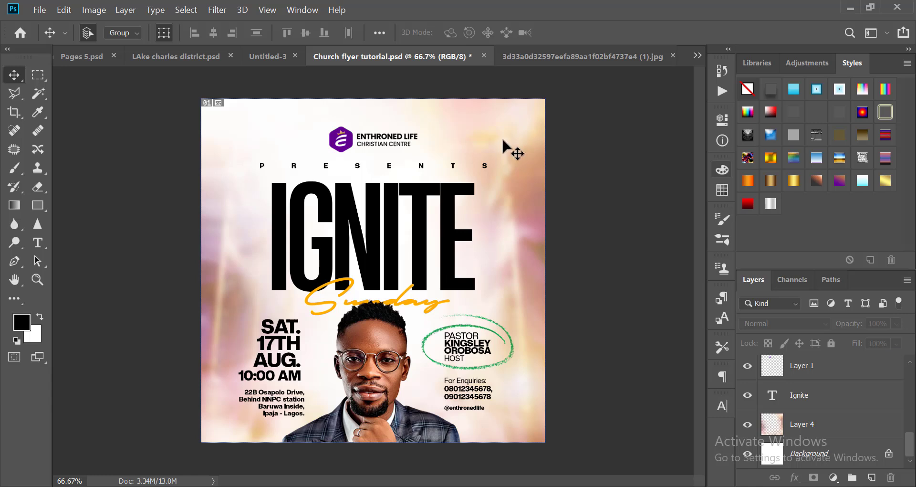
Switch to the Untitled-3 document and look closely at the Background and Foreground rectangles
click(276, 56)
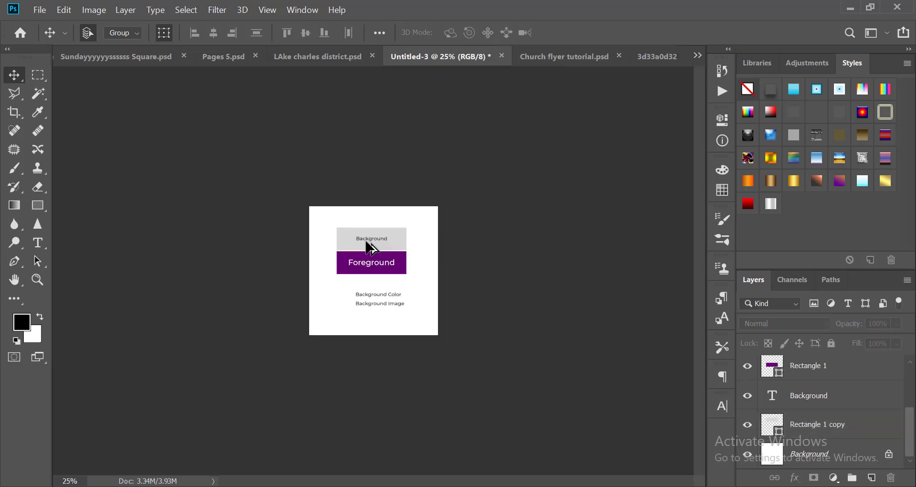
scroll(366, 240, up, 3)
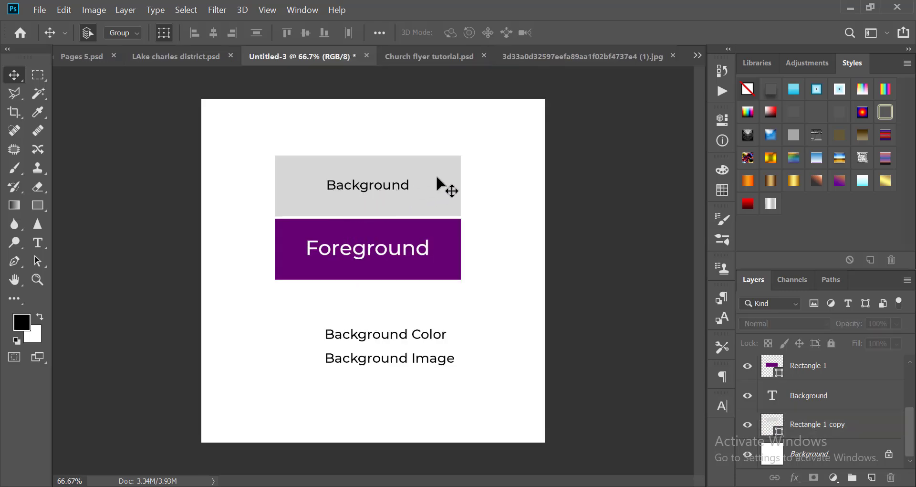
scroll(436, 175, up, 1)
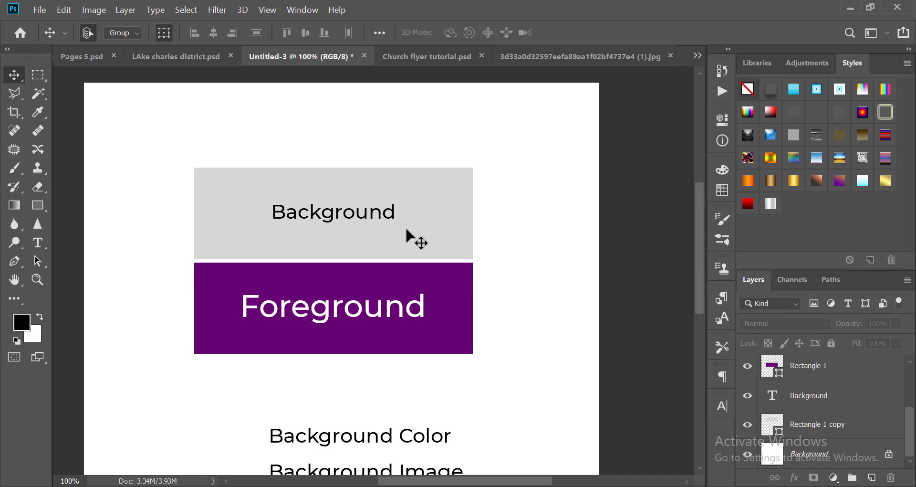
Return to the church flyer document and compare its background with the title, portrait and logo, both close up and from a distance
click(419, 57)
scroll(607, 272, down, 4)
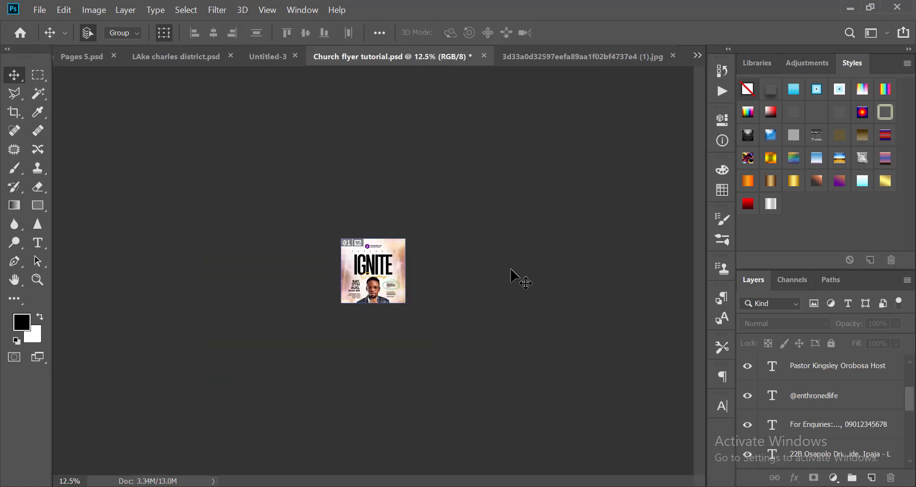
scroll(516, 277, up, 3)
scroll(470, 292, down, 1)
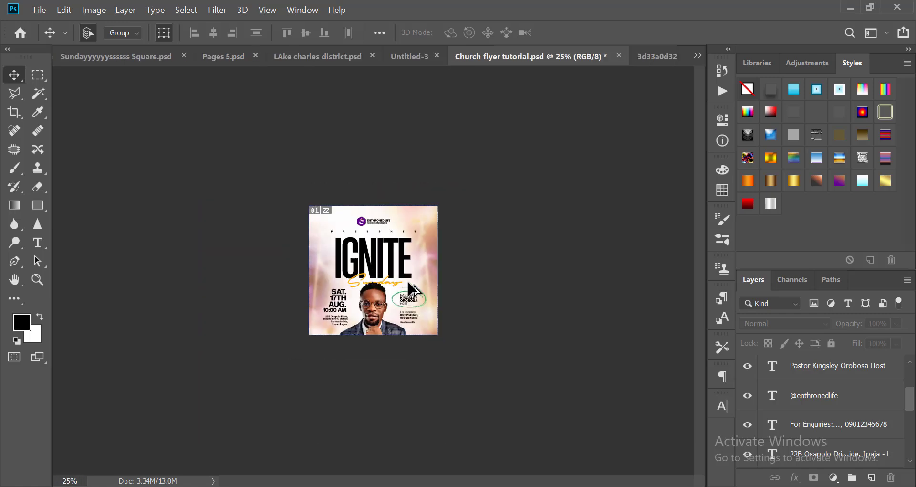
scroll(429, 287, up, 2)
scroll(410, 286, down, 4)
scroll(421, 260, up, 4)
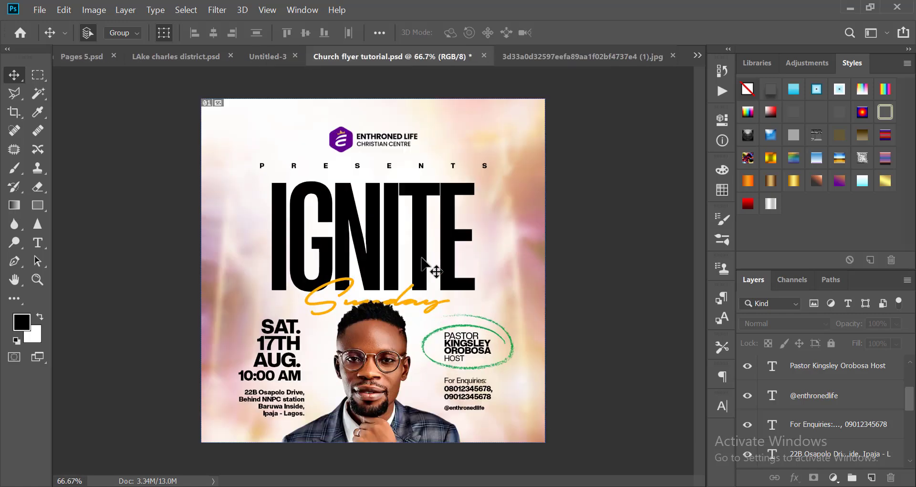
scroll(426, 264, down, 2)
key(ctrl+minus)
key(ctrl+minus)
key(ctrl+minus)
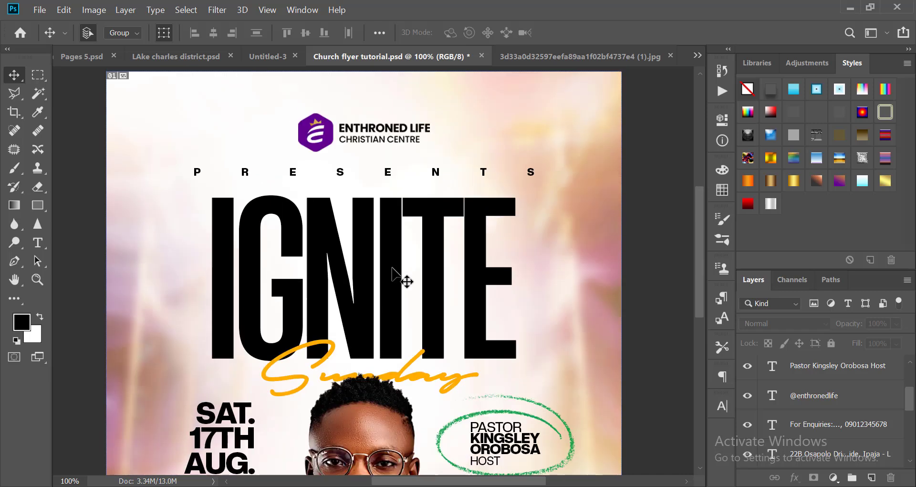
key(ctrl+plus)
key(ctrl+plus)
key(ctrl+plus)
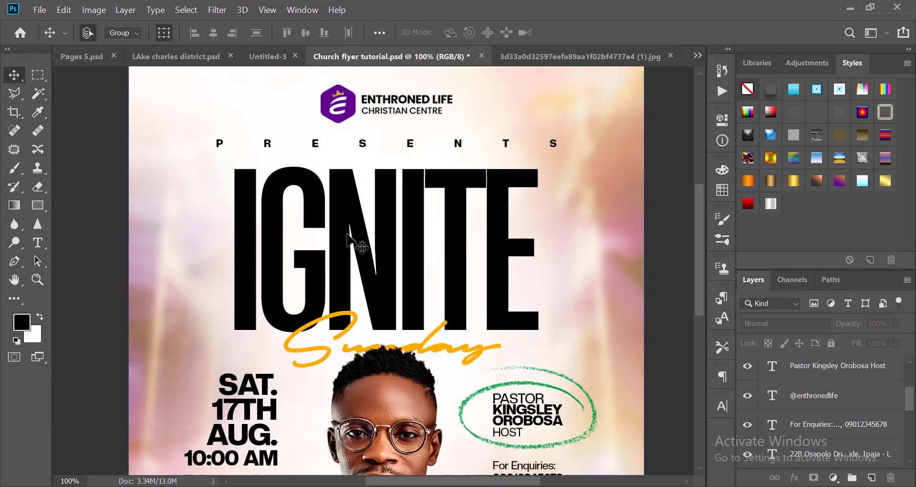
key(ctrl+plus)
key(ctrl+plus)
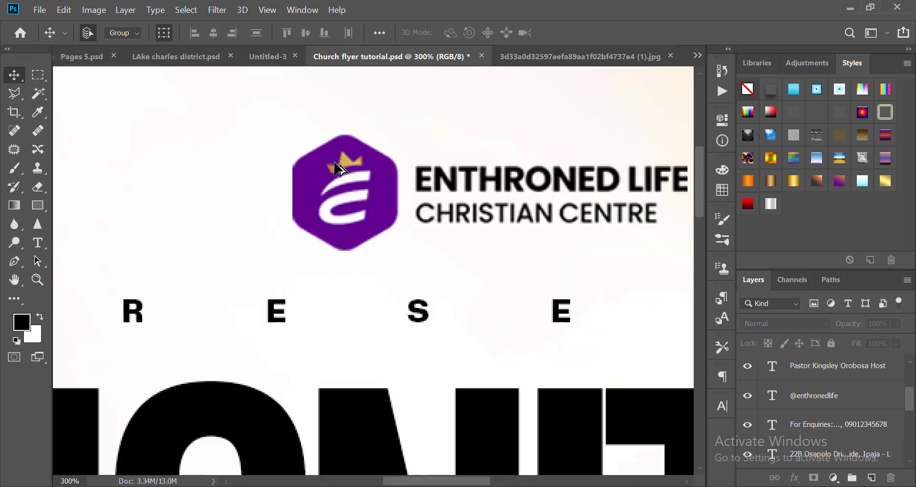
key(ctrl+minus)
key(ctrl+minus)
key(ctrl+minus)
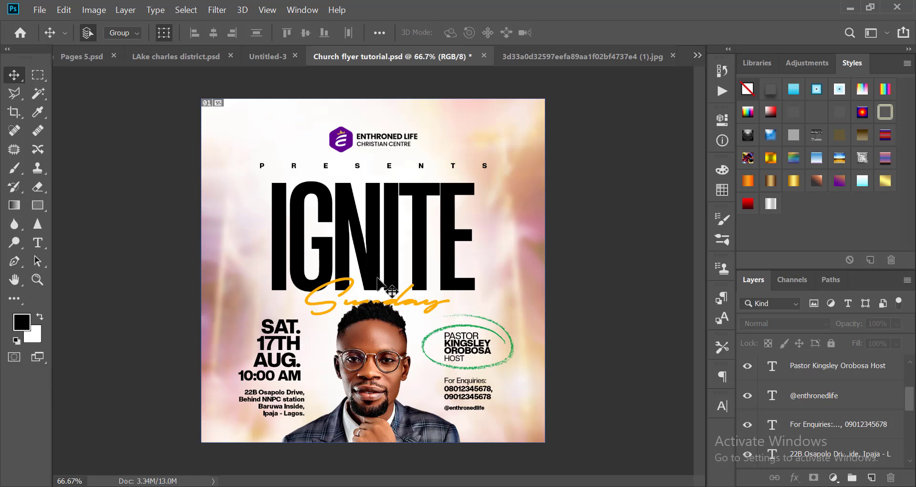
Add a Gradient Overlay layer style to the IGNITE title text
click(381, 244)
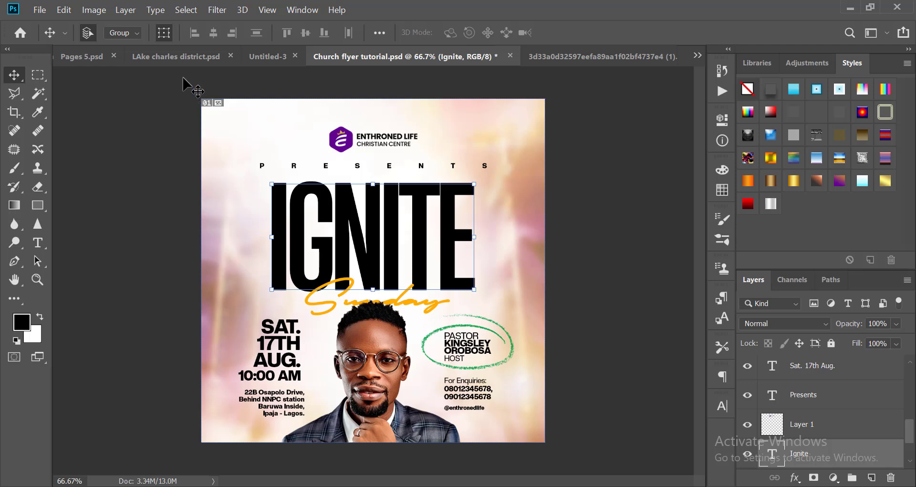
click(125, 10)
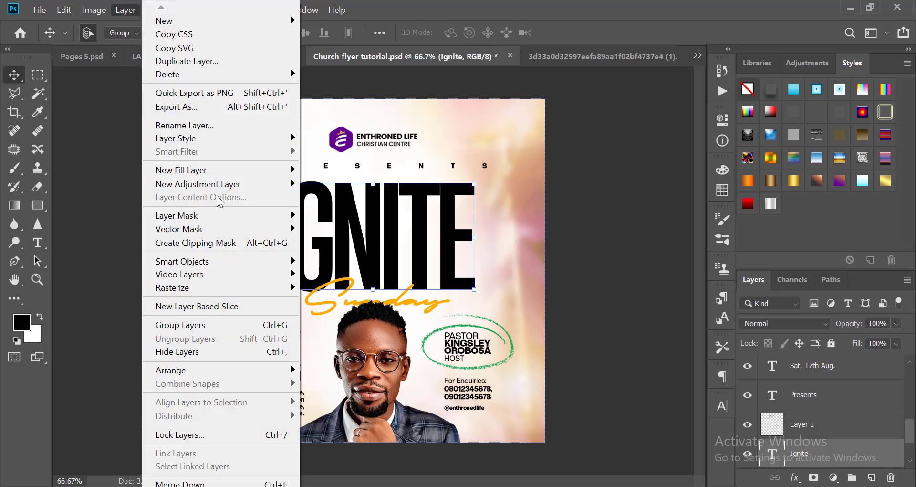
mouse_move(236, 139)
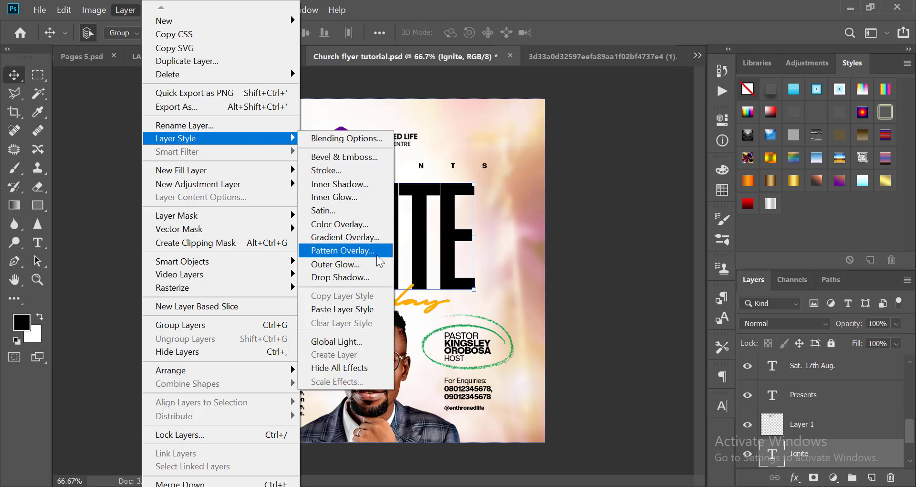
click(325, 241)
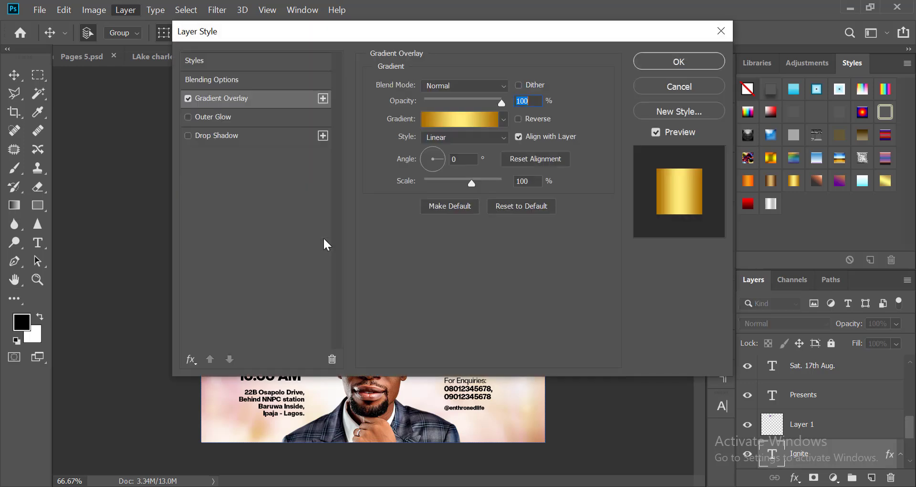
With the flyer kept in view, edit the title's gold overlay gradient and remove its middle color stop
drag(310, 36, 687, 77)
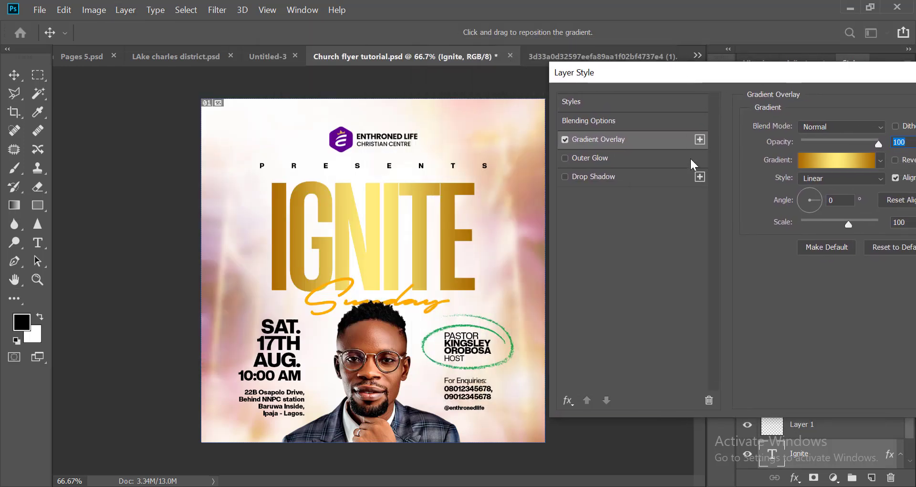
drag(807, 77, 775, 79)
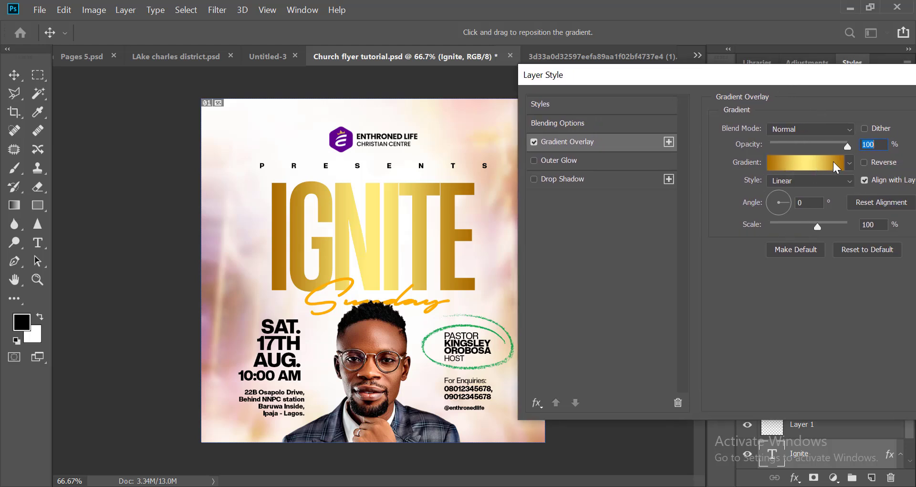
click(791, 165)
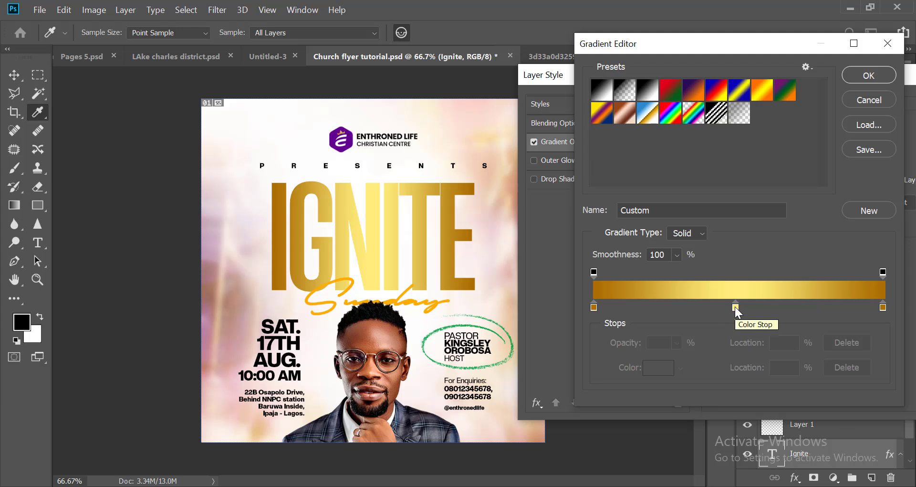
drag(735, 306, 735, 334)
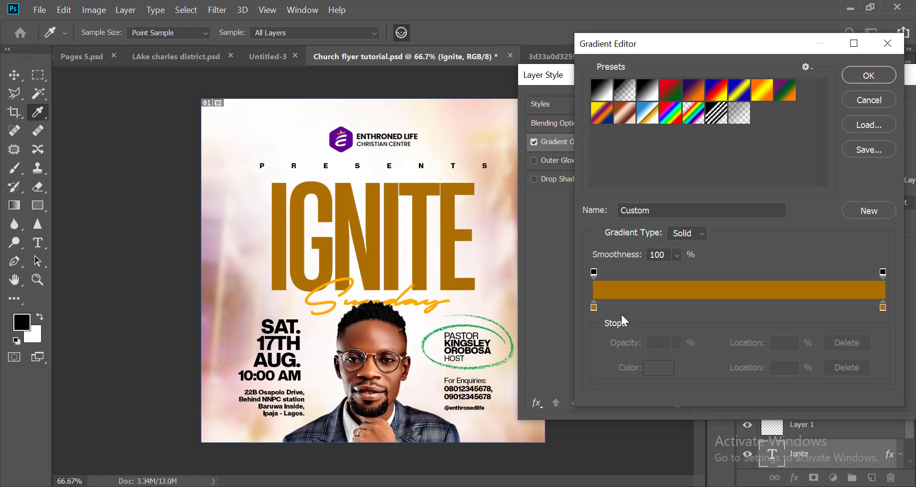
Set the gradient's color stop at location 0% to dark navy 2d3040, sampled from the man's jacket
click(594, 308)
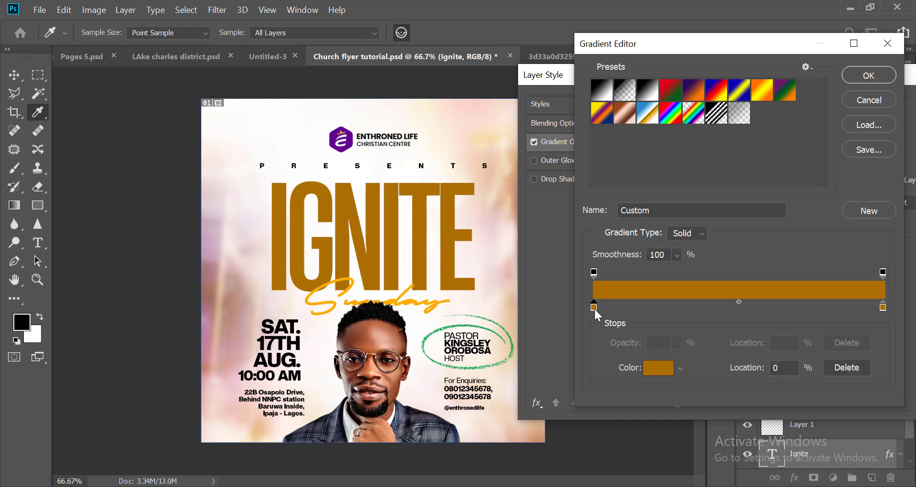
click(662, 376)
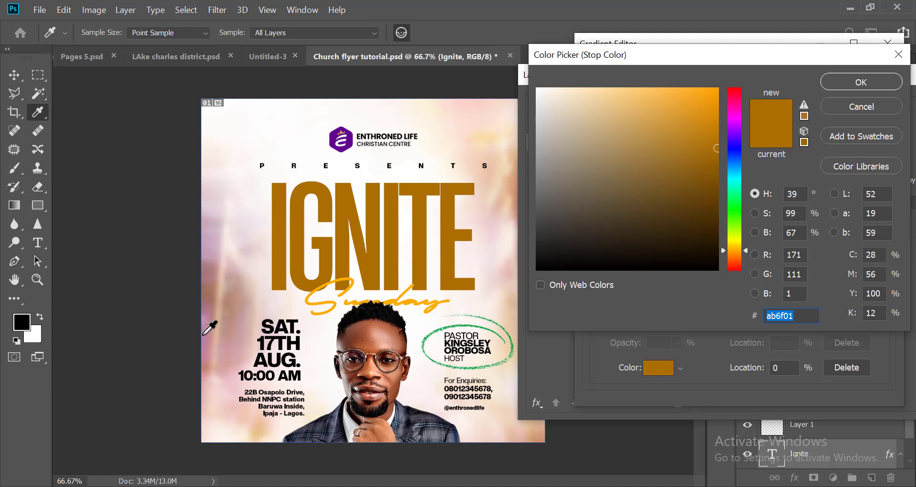
click(207, 289)
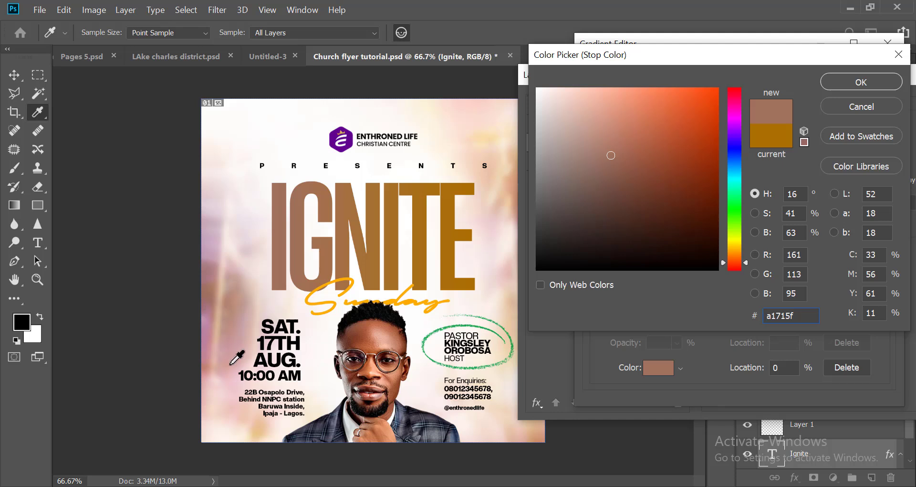
click(234, 301)
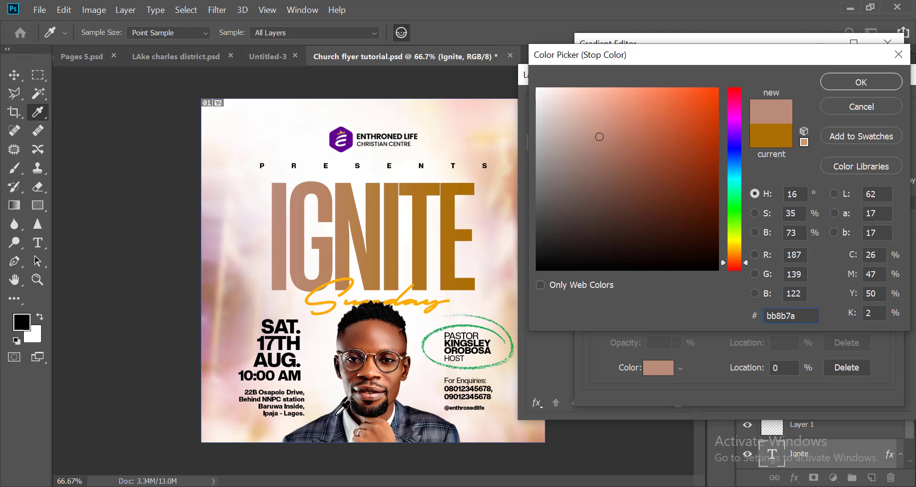
click(321, 429)
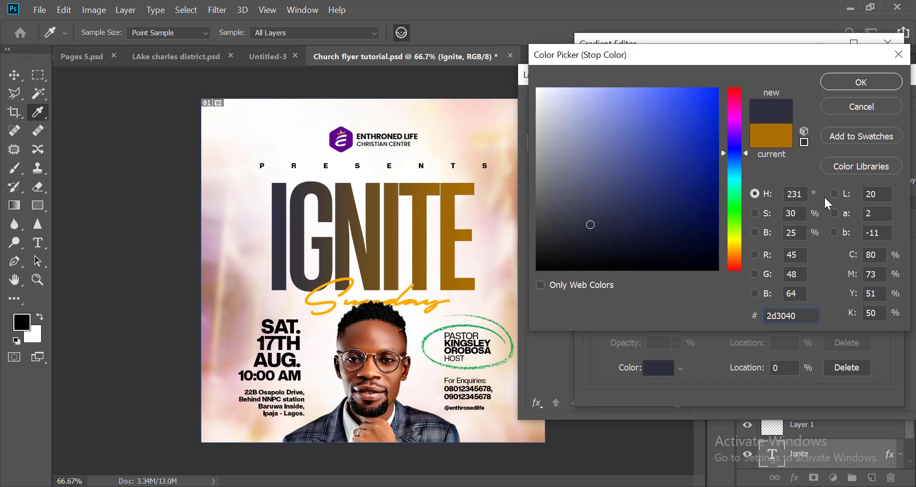
click(845, 82)
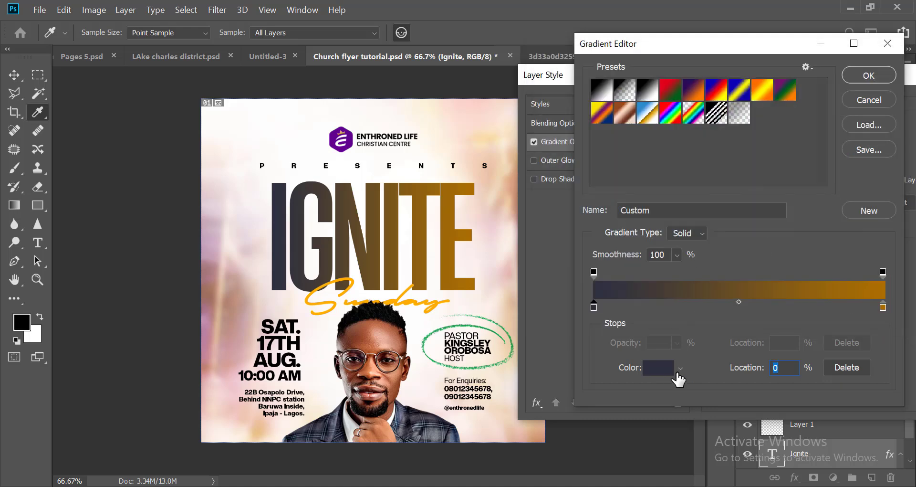
Set the color stop at location 100% to a skin tone sampled from the portrait, brightened to about orange f17646, and apply the Gradient Overlay
click(883, 308)
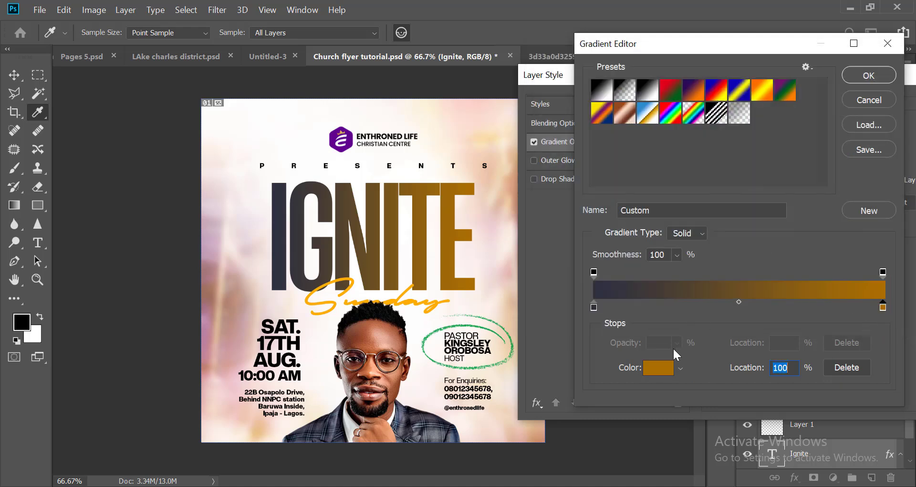
click(659, 368)
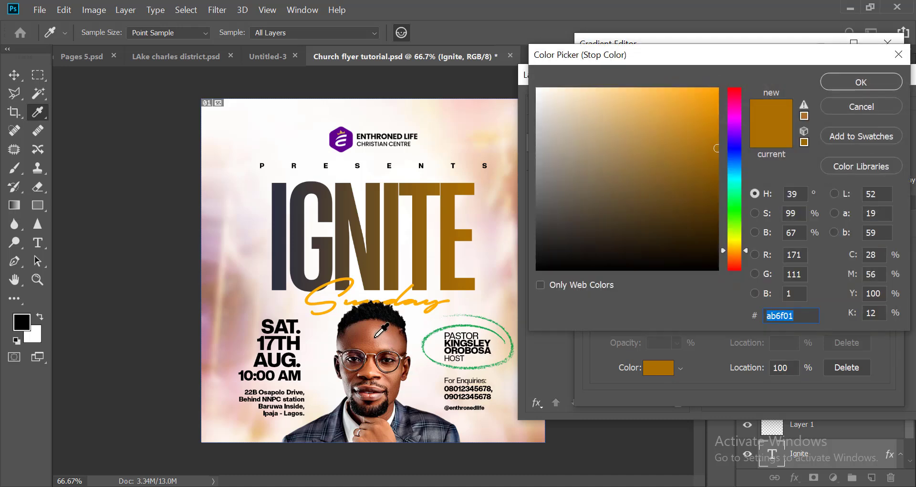
click(392, 396)
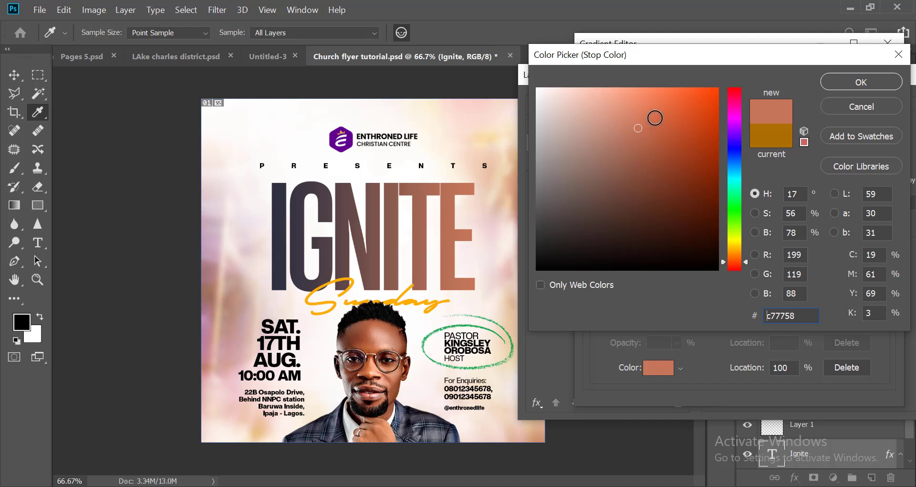
click(655, 118)
click(660, 104)
click(665, 97)
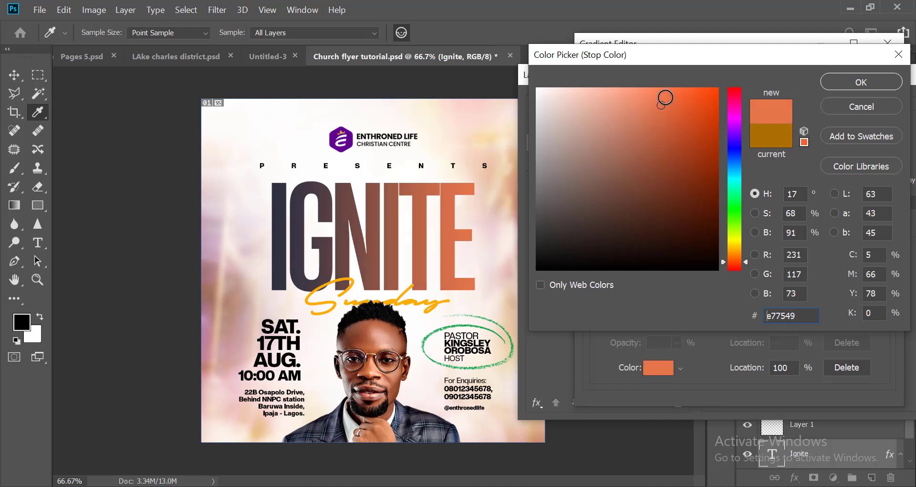
click(667, 98)
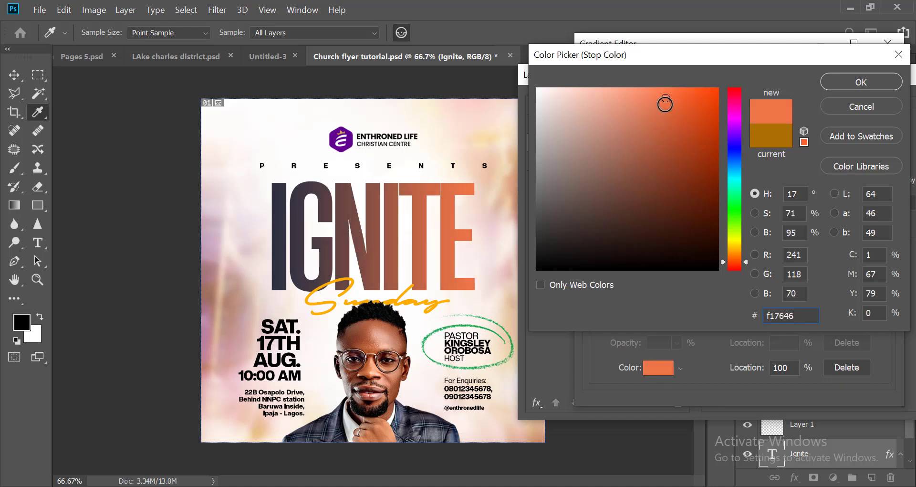
key(Return)
key(Return)
key(Return)
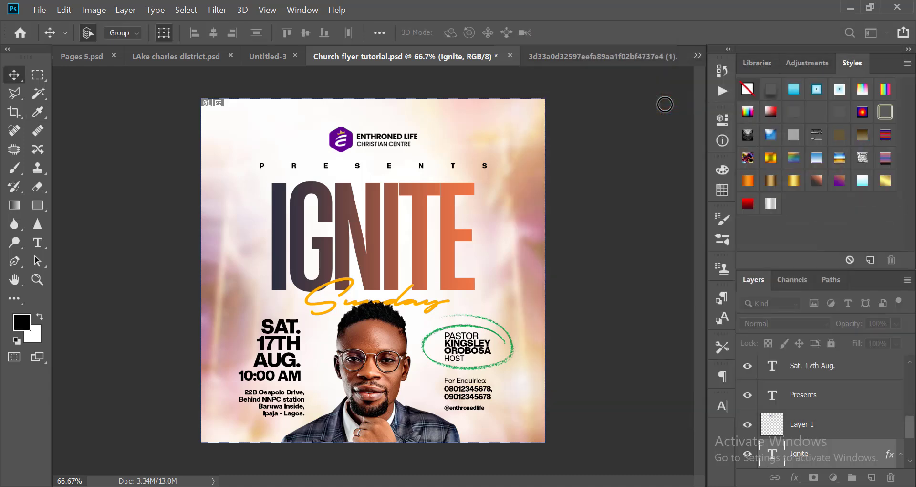
Deselect the title layer and examine how the gradient IGNITE title stands out on the flyer at different zoom levels
key(ctrl+minus)
key(ctrl+minus)
key(ctrl+minus)
key(ctrl+plus)
key(ctrl+plus)
key(ctrl+plus)
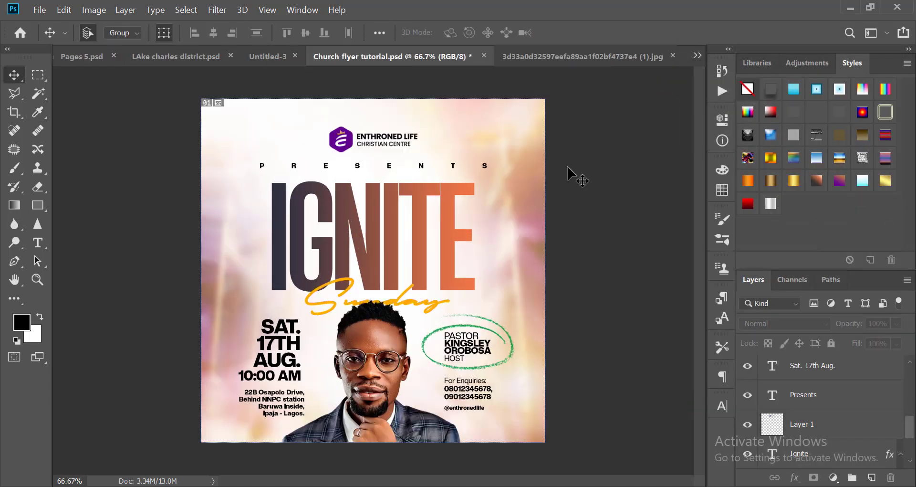
key(ctrl+minus)
key(ctrl+minus)
key(ctrl+minus)
key(ctrl+plus)
key(ctrl+plus)
key(ctrl+plus)
key(ctrl+minus)
key(ctrl+minus)
key(ctrl+minus)
key(ctrl+plus)
key(ctrl+plus)
key(ctrl+plus)
key(ctrl+minus)
key(ctrl+minus)
key(ctrl+minus)
key(ctrl+plus)
key(ctrl+plus)
key(ctrl+plus)
key(ctrl+minus)
key(ctrl+minus)
key(ctrl+minus)
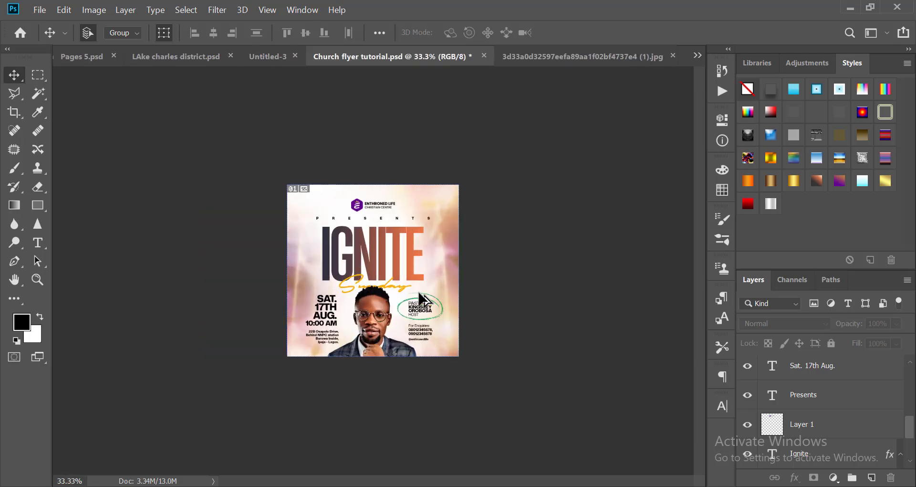
Select the Sunday script text below the title and scale it up proportionally to about 120%
key(ctrl+plus)
key(ctrl+plus)
key(ctrl+plus)
scroll(415, 315, down, 2)
scroll(417, 321, up, 3)
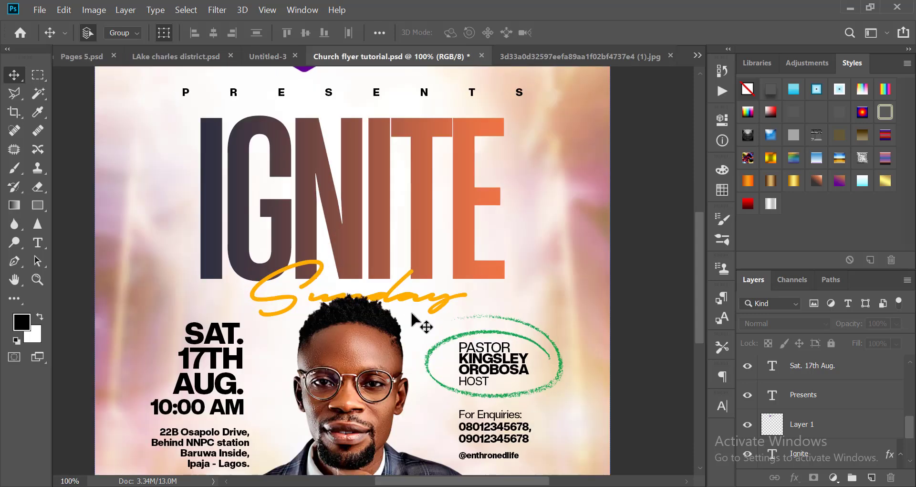
click(395, 291)
scroll(396, 293, down, 1)
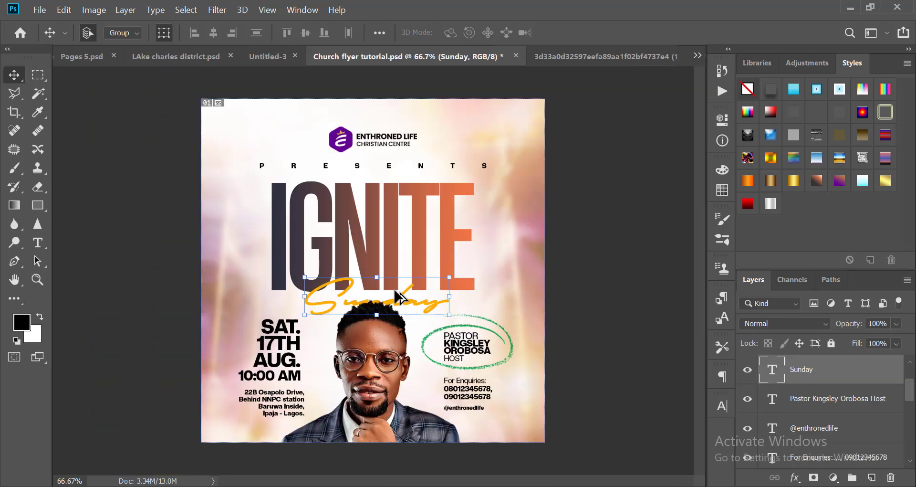
scroll(395, 291, up, 1)
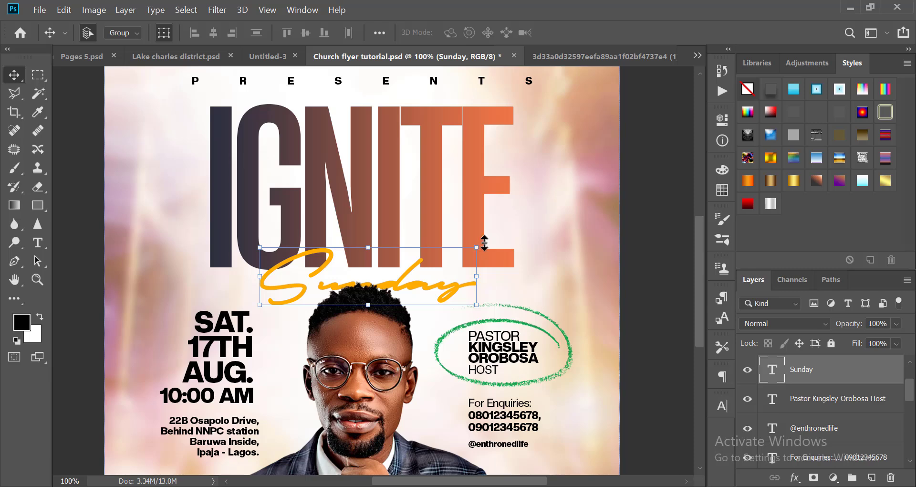
key(ctrl+t)
drag(476, 226, 499, 224)
key(Return)
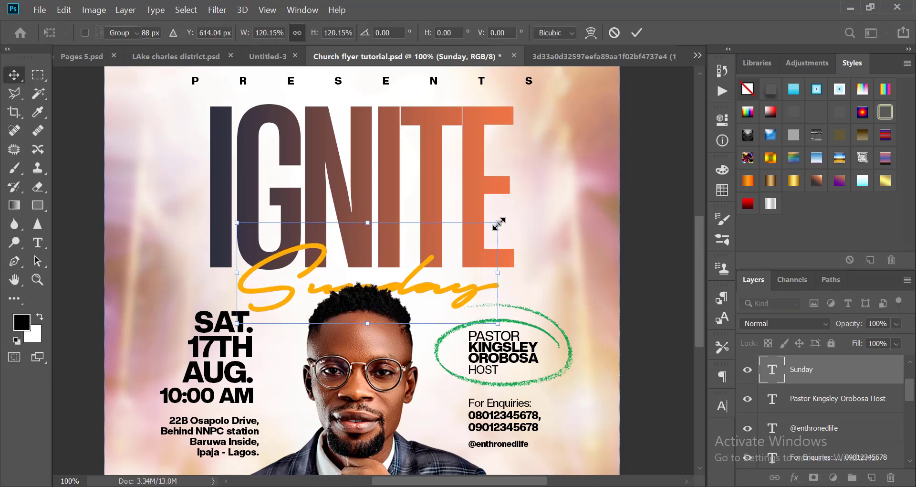
Try out colors sampled from the IGNITE title on the Sunday text and set it to orange df7045 from the letter E
click(723, 405)
click(681, 417)
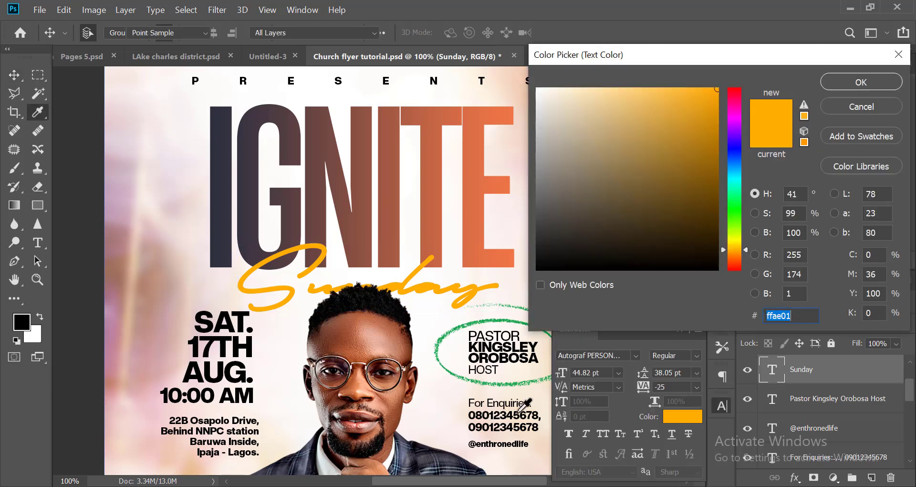
click(494, 110)
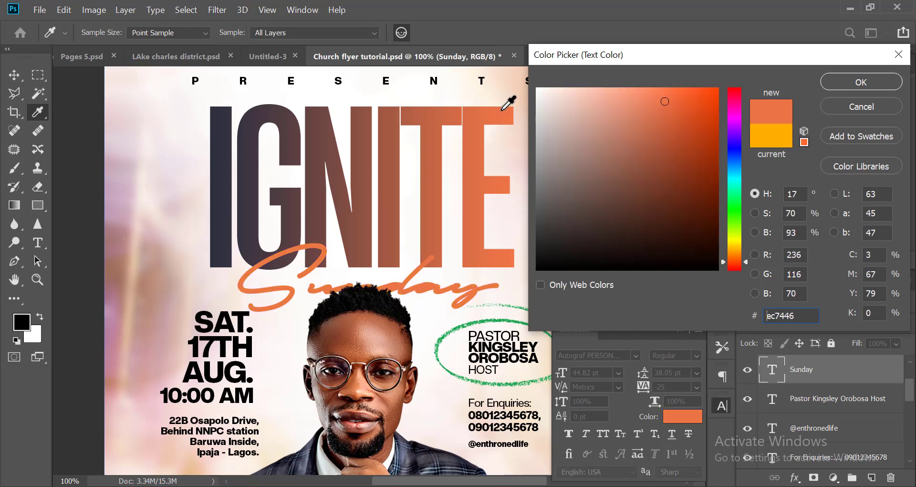
click(244, 151)
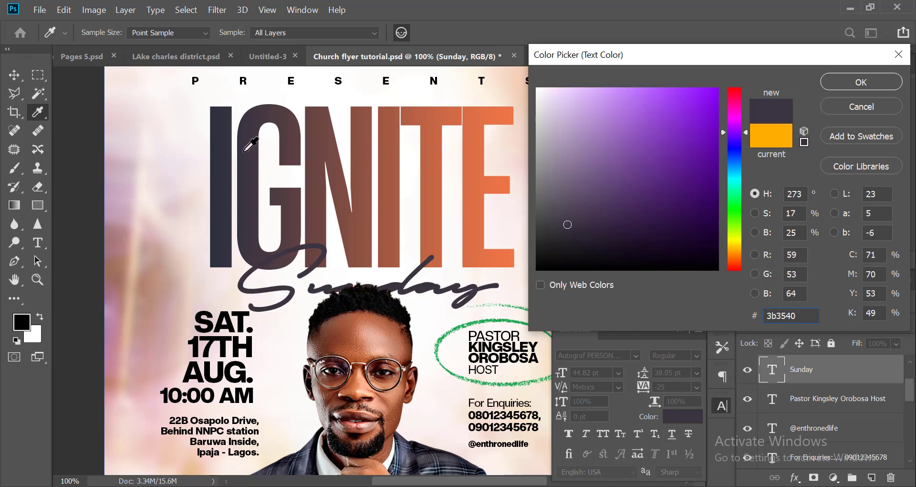
click(478, 127)
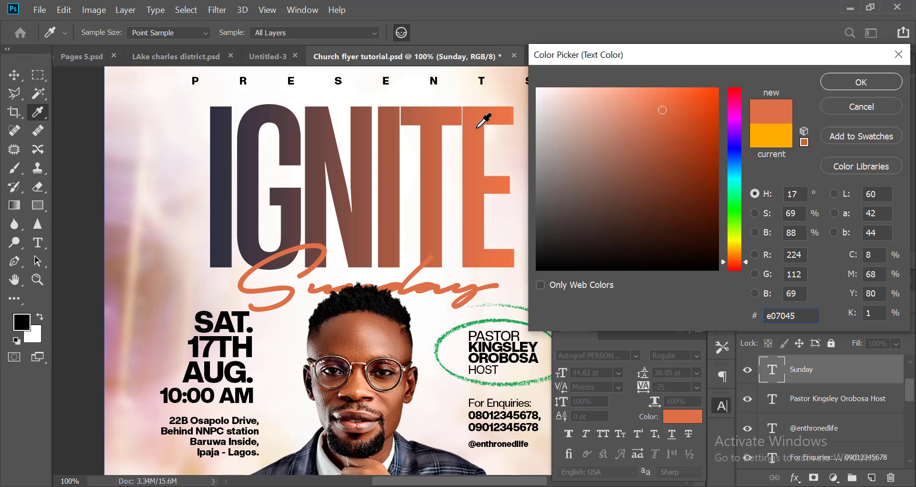
click(320, 124)
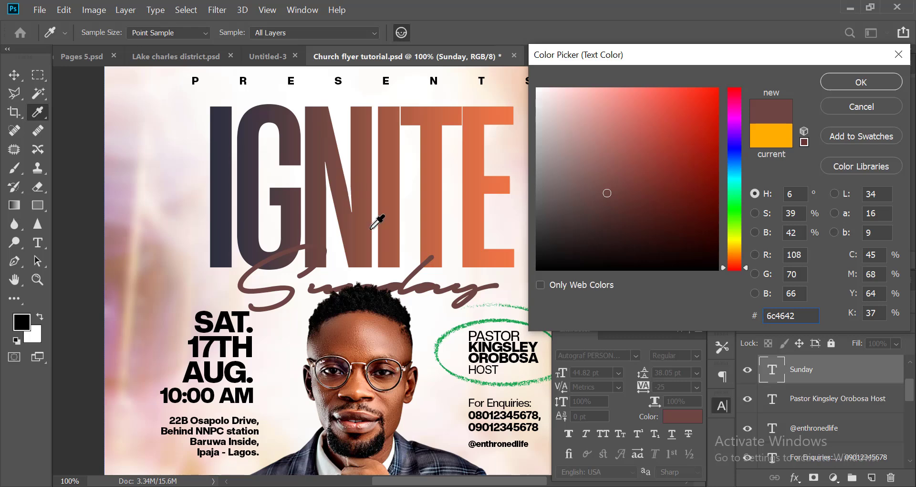
click(475, 177)
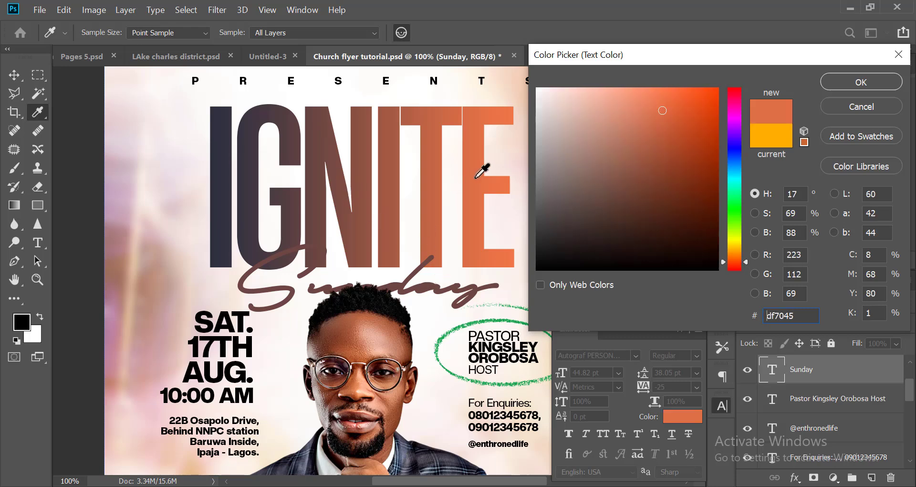
key(Return)
Deselect the Sunday text and examine the flyer's title and script colors at different zoom levels
key(ctrl+minus)
key(ctrl+minus)
key(ctrl+minus)
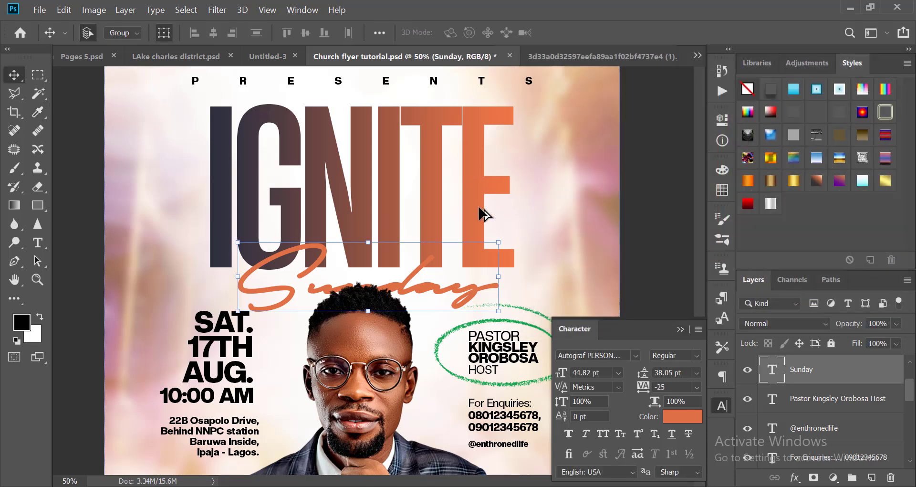
click(566, 234)
key(ctrl+minus)
key(ctrl+minus)
key(ctrl+plus)
key(ctrl+plus)
key(ctrl+plus)
key(ctrl+minus)
key(ctrl+minus)
key(ctrl+minus)
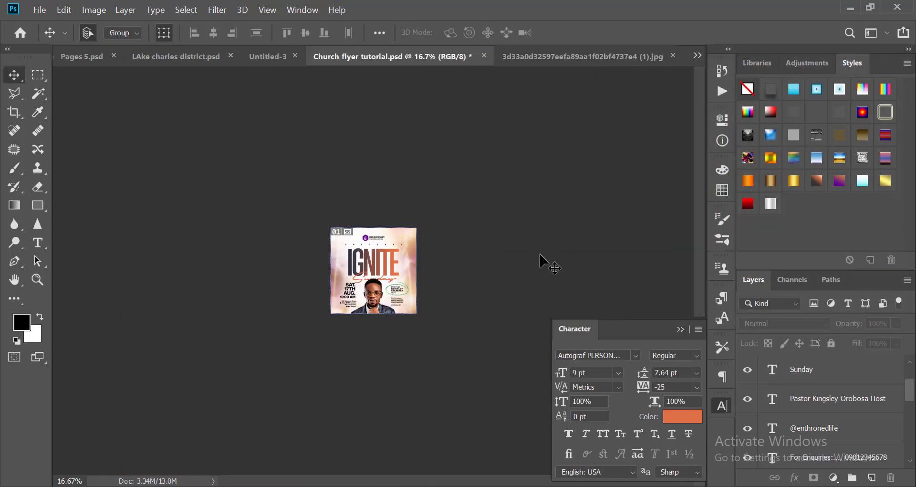
key(ctrl+plus)
key(ctrl+plus)
key(ctrl+plus)
key(ctrl+minus)
key(ctrl+minus)
key(ctrl+minus)
key(ctrl+minus)
key(ctrl+plus)
key(ctrl+plus)
key(ctrl+plus)
key(ctrl+plus)
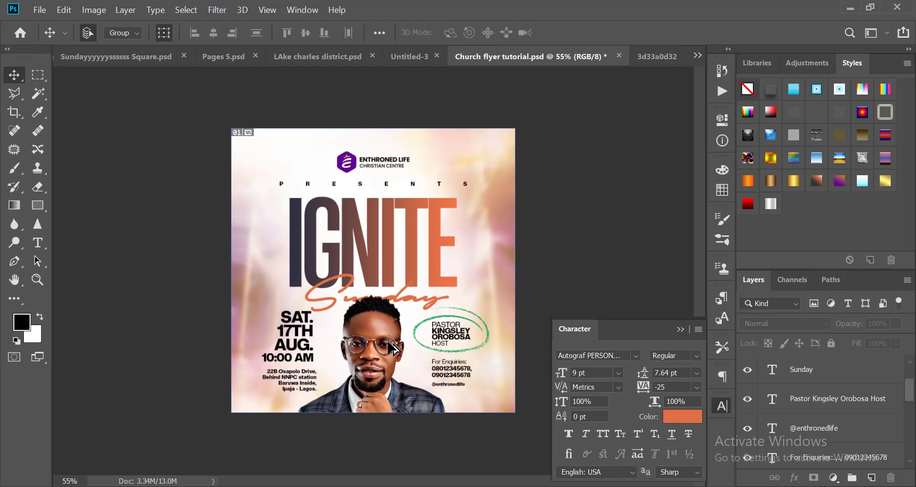
Select the 10:00 AM and SAT. 17TH AUG. texts together and shift them down 10 px
key(ctrl+plus)
key(ctrl+plus)
click(251, 399)
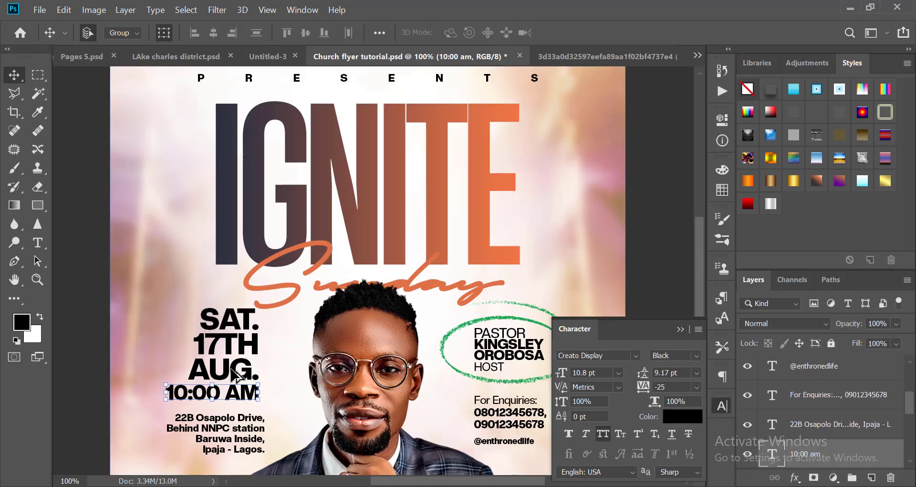
shift+click(234, 375)
key(shift+Down)
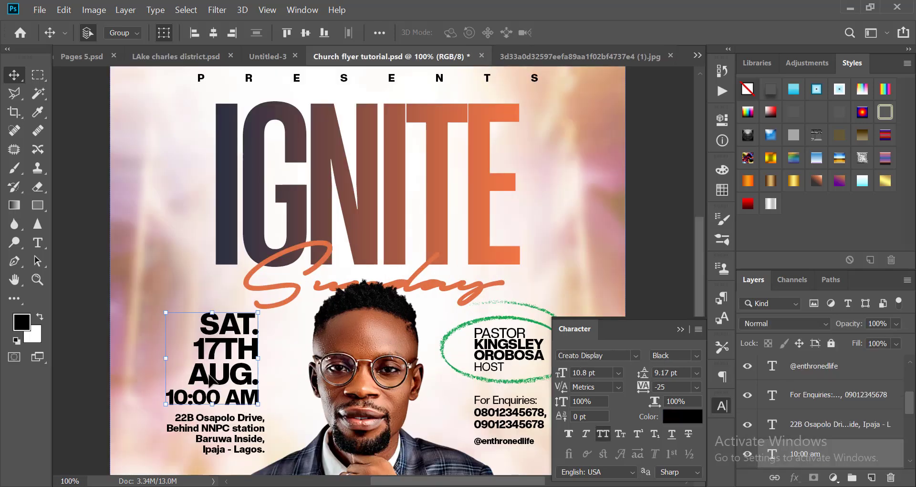
Nudge the venue address text below the time down by 4 px
click(228, 443)
key(Down)
key(Down)
key(Down)
key(Down)
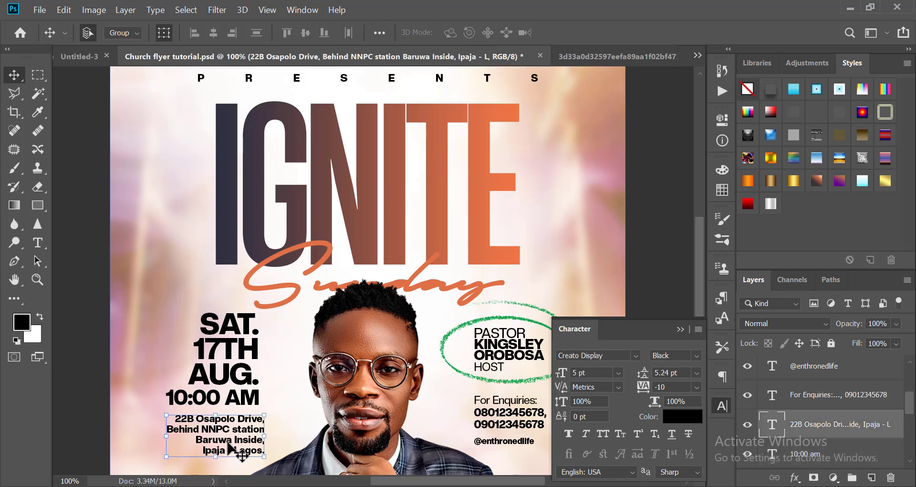
Recolor the SAT. 17TH AUG. text dark purple 3e3641, sampled from the letter G of the title
key(ctrl+minus)
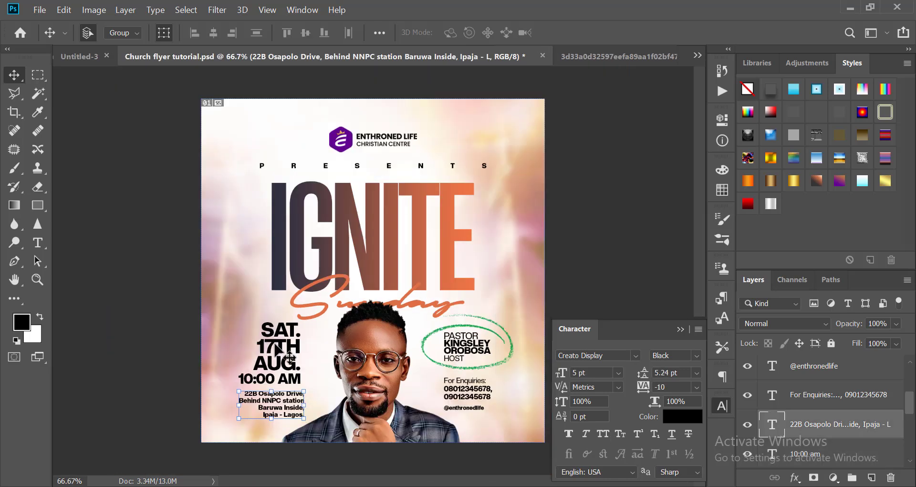
click(282, 354)
key(ctrl+plus)
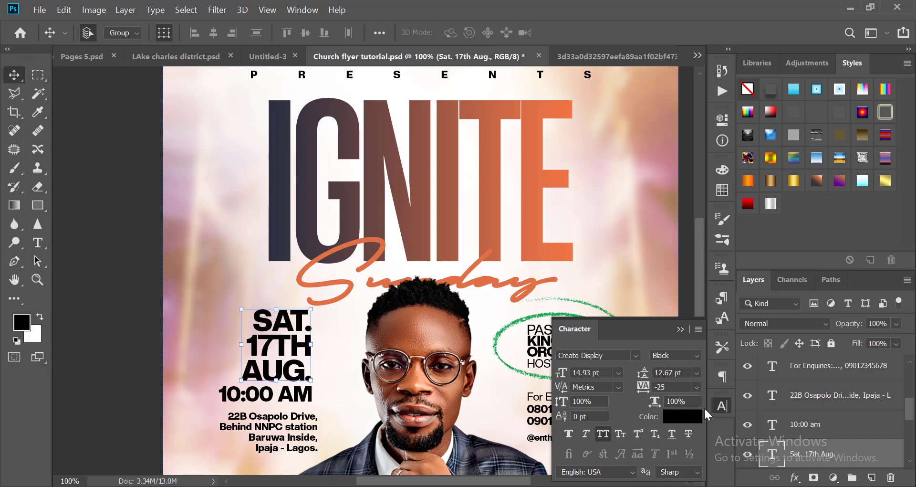
click(697, 418)
click(305, 159)
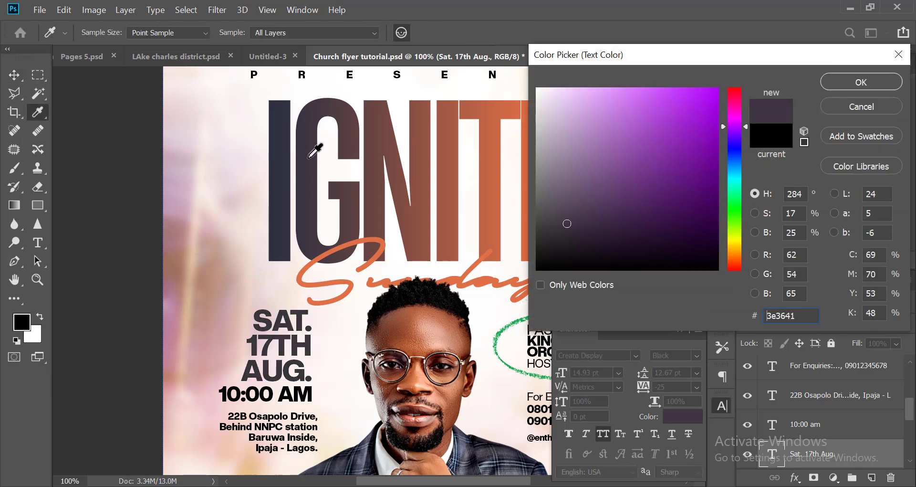
Recolour the "Sat. 17th Aug." text to dark maroon #543e41, sampled from the G of the IGNITE title
click(375, 134)
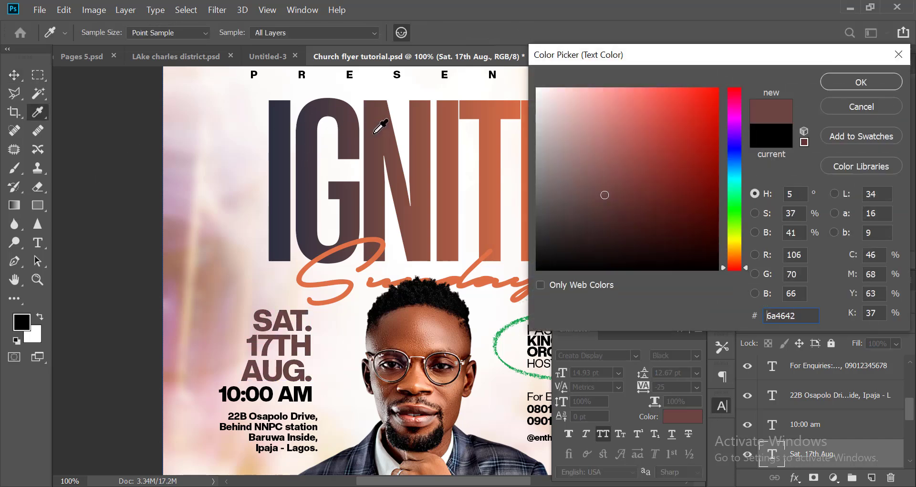
click(345, 130)
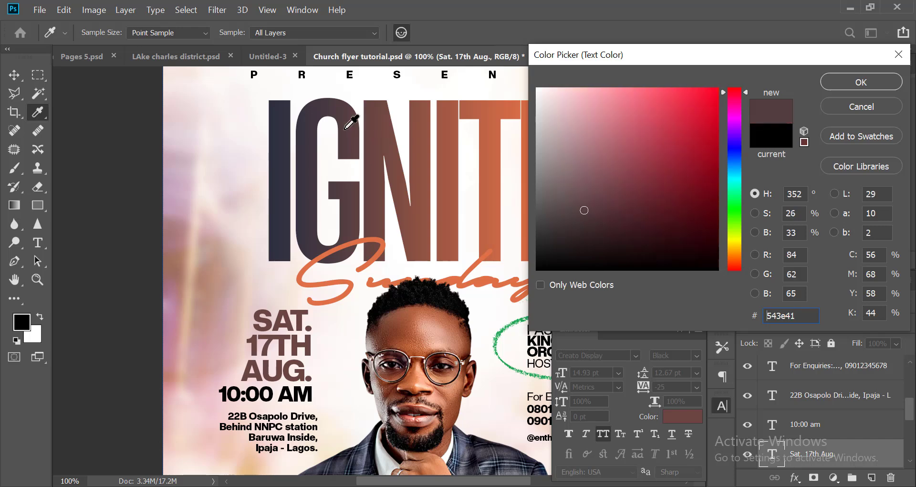
key(Return)
scroll(267, 273, down, 2)
Recolour the "10:00 am" text with the dark maroon sampled from the G of the IGNITE title
click(287, 371)
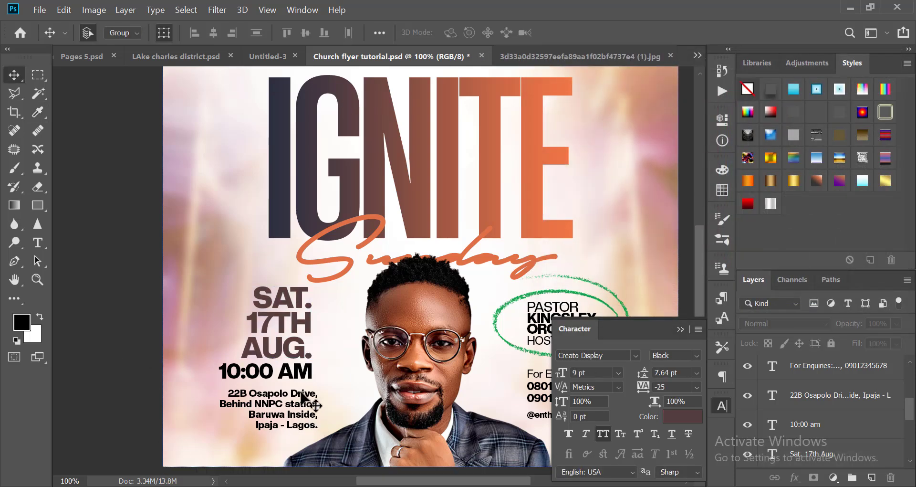
click(697, 424)
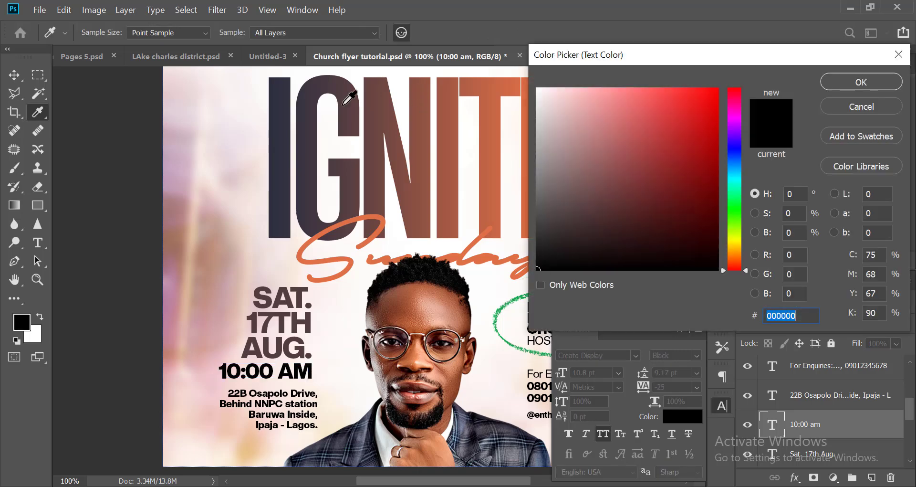
click(348, 106)
key(Return)
key(ctrl+minus)
key(ctrl+minus)
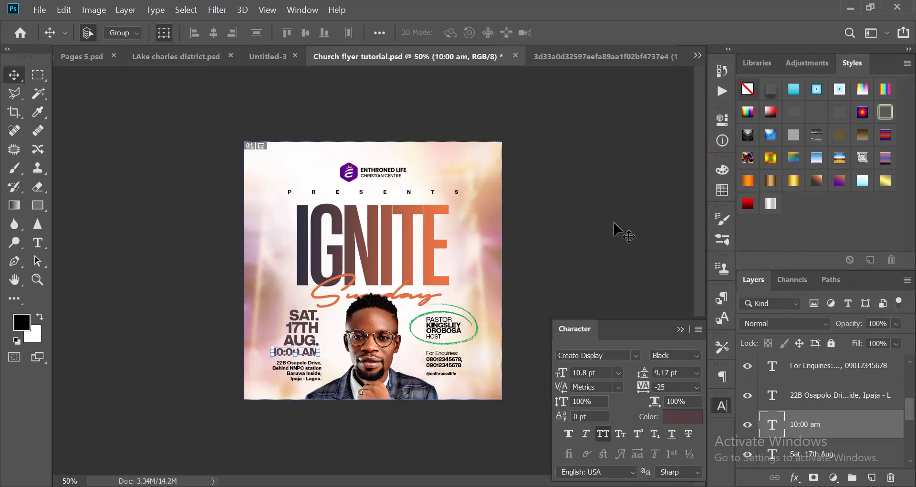
click(579, 233)
Add a Color Overlay effect to the green scribbled ellipse around the host's name
scroll(580, 234, down, 1)
scroll(517, 358, up, 4)
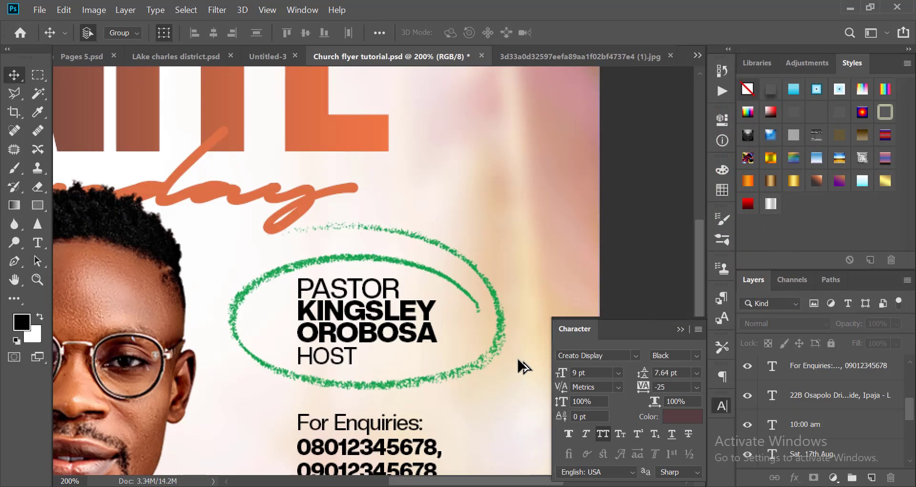
click(502, 327)
scroll(507, 331, down, 1)
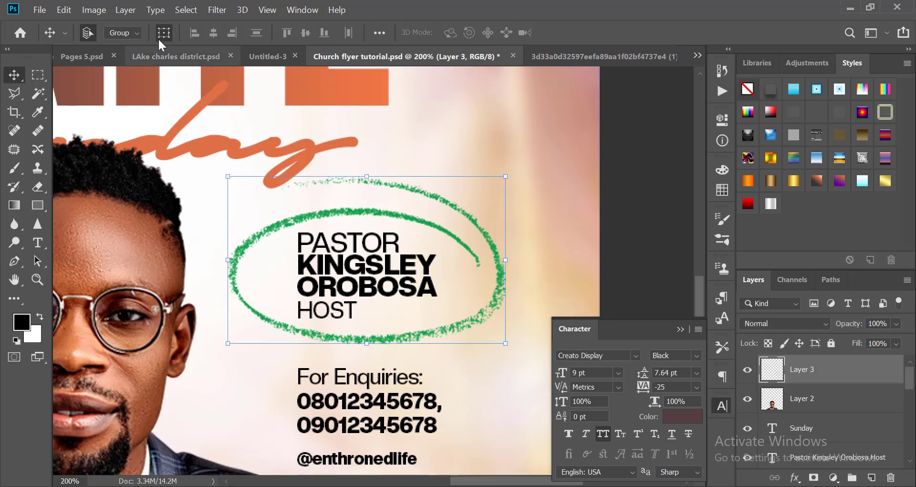
click(125, 10)
mouse_move(225, 138)
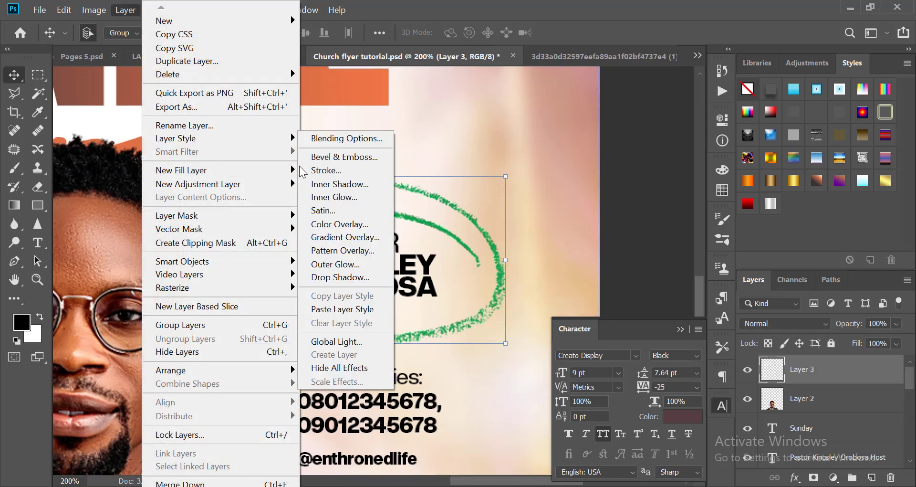
click(329, 224)
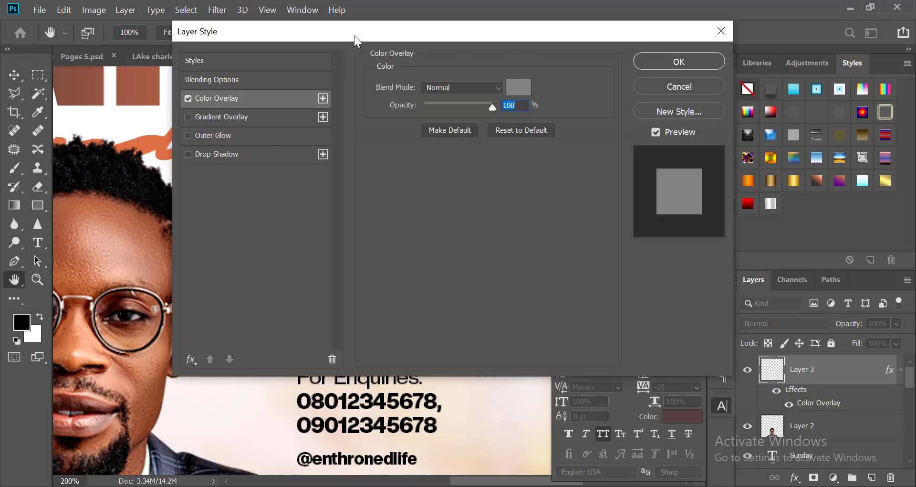
Set the ellipse's overlay colour to the orange sampled from the final E of the IGNITE title
drag(357, 34, 571, 114)
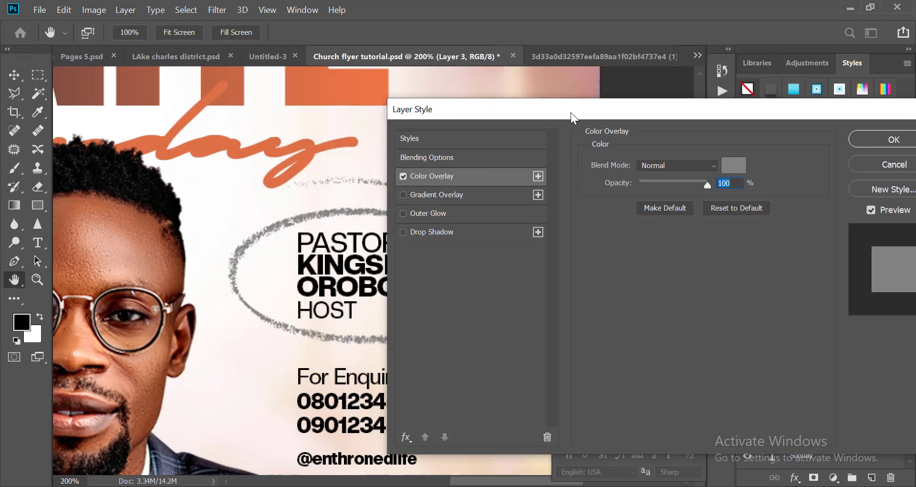
click(732, 175)
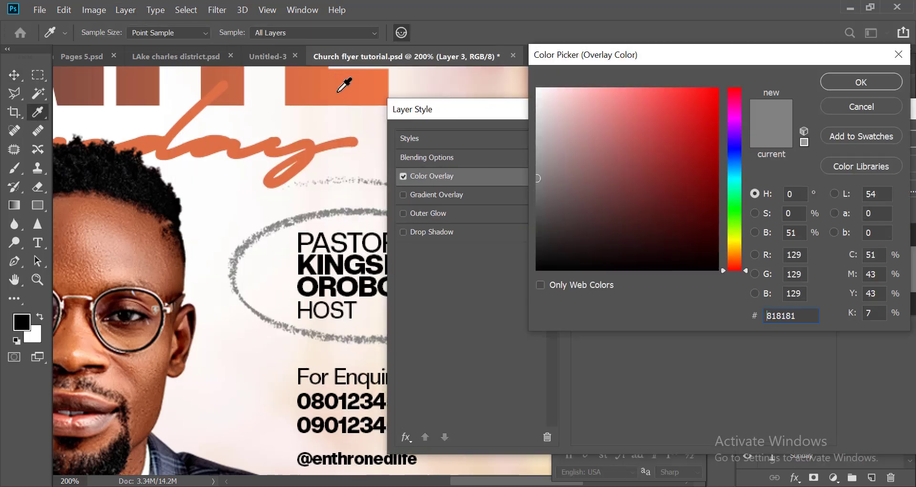
click(344, 82)
key(Return)
key(Return)
key(ctrl+minus)
key(ctrl+minus)
key(ctrl+minus)
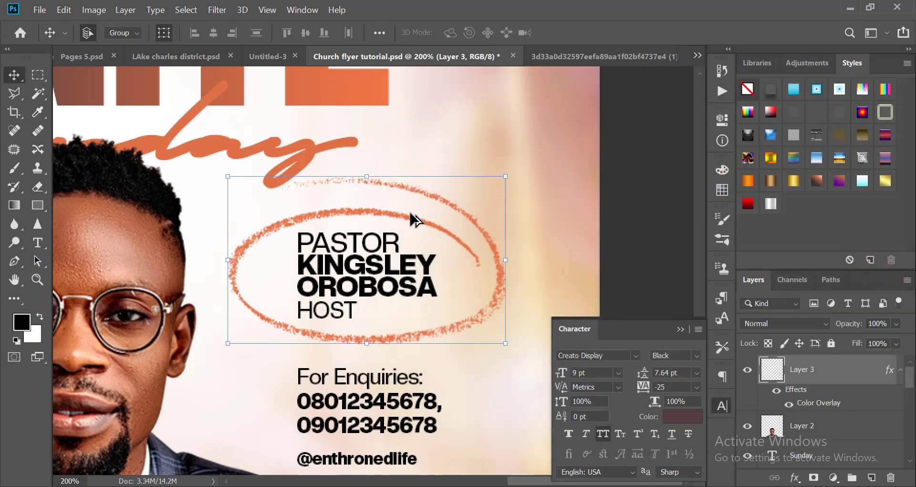
click(552, 197)
key(ctrl+minus)
key(ctrl+minus)
key(ctrl+minus)
Select the host, enquiries and social handle texts together and recolour them with the dark maroon sampled from the date text
scroll(506, 254, up, 4)
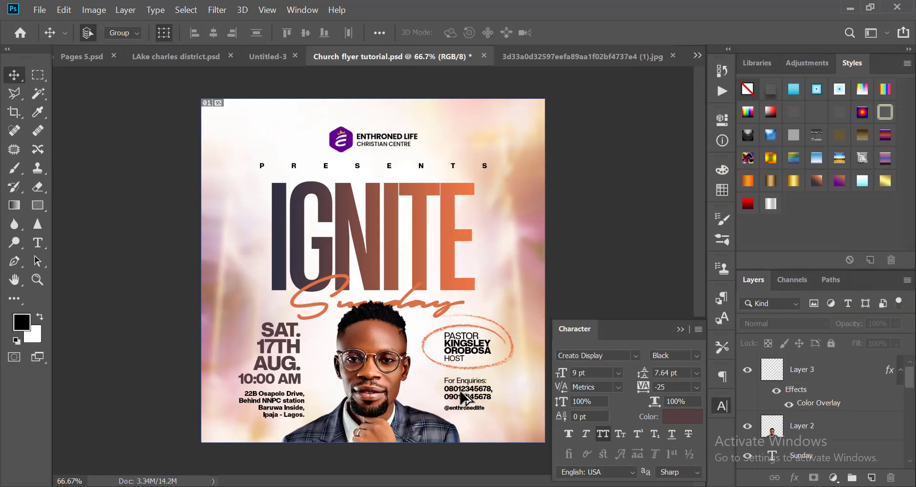
scroll(462, 390, up, 2)
click(463, 389)
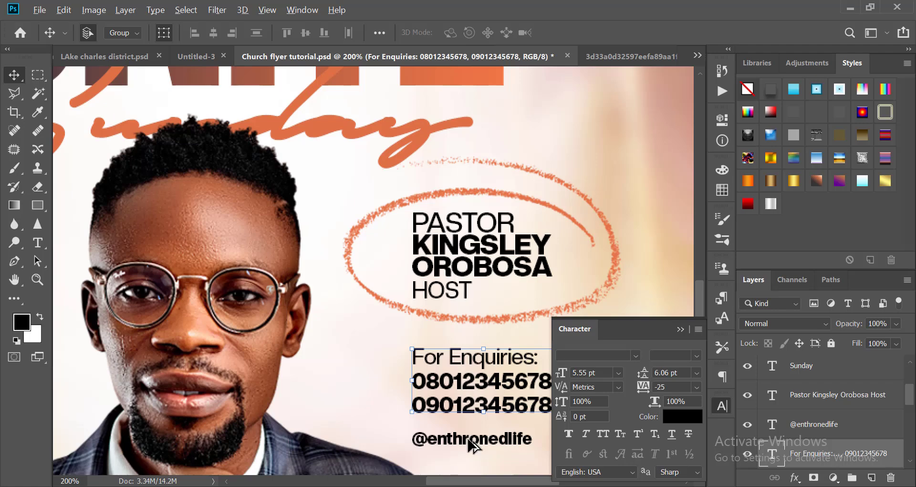
click(487, 266)
key(ctrl+minus)
key(ctrl+minus)
scroll(274, 387, up, 1)
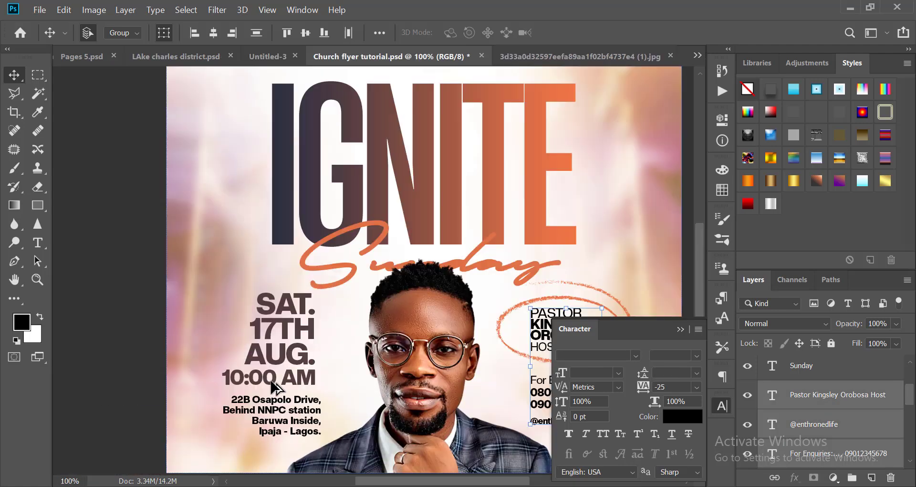
scroll(272, 386, up, 2)
click(692, 421)
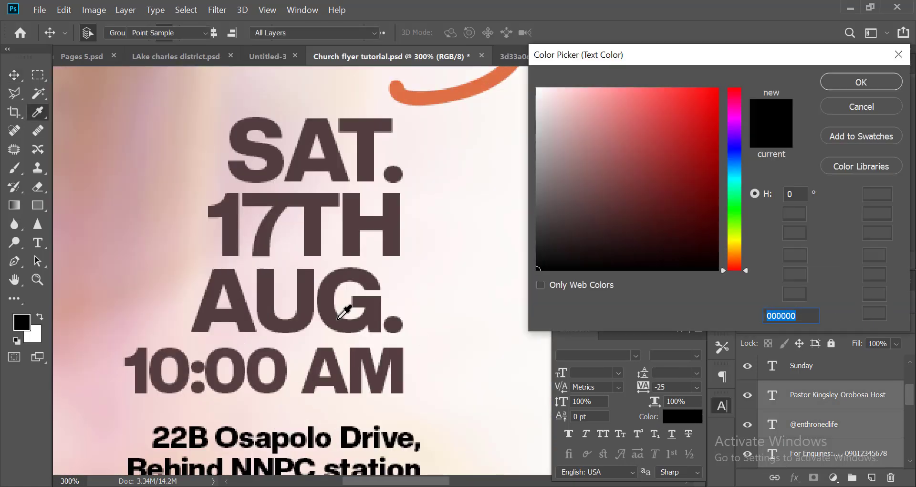
click(323, 292)
key(Return)
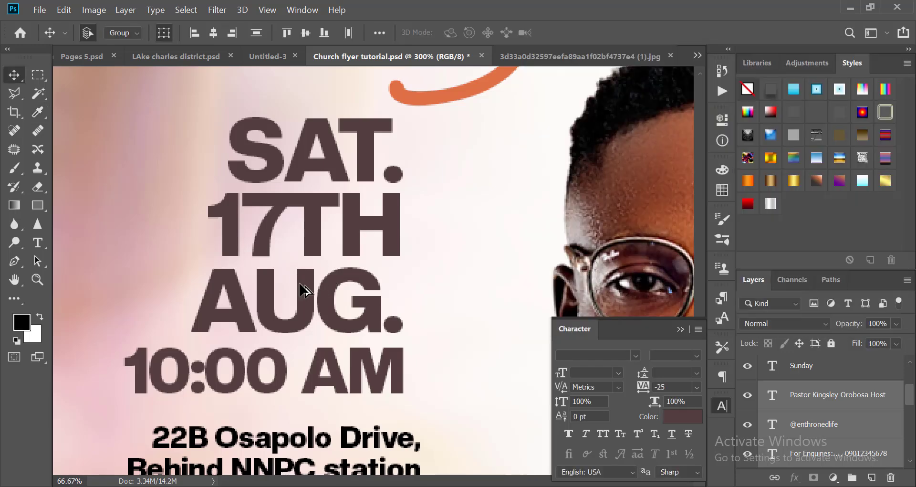
key(ctrl+minus)
key(ctrl+minus)
key(ctrl+minus)
key(ctrl+minus)
Recolour the venue address text to #543e41, sampled from the date text
scroll(310, 349, up, 2)
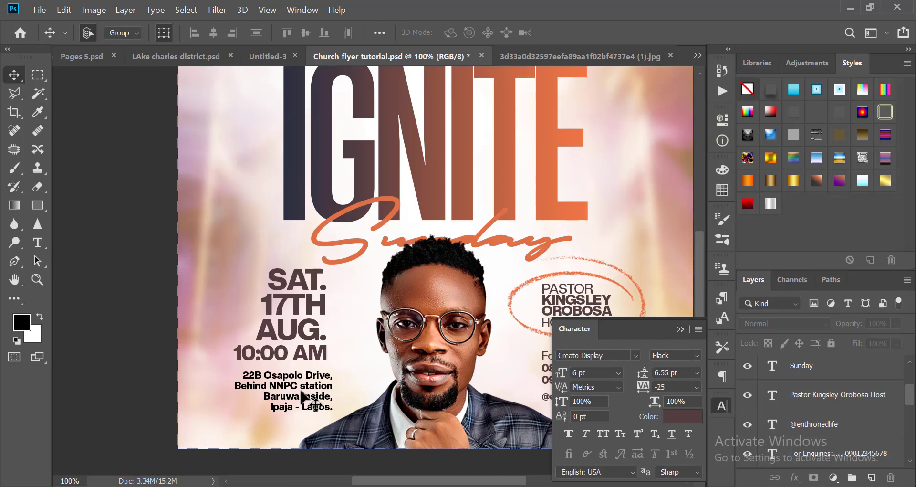
click(305, 396)
click(684, 418)
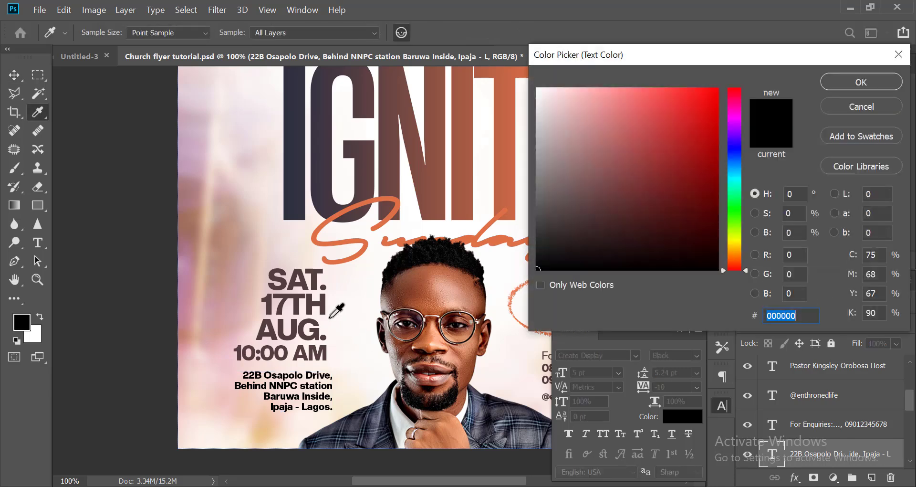
click(311, 301)
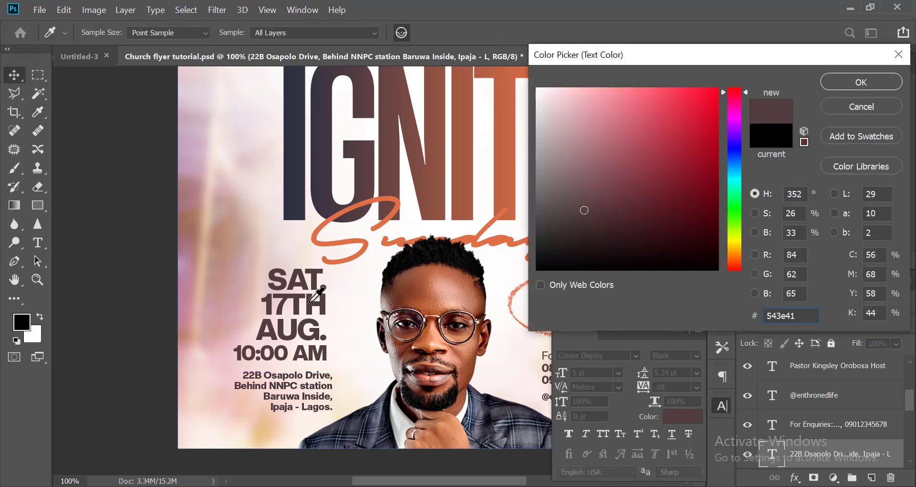
key(Return)
key(ctrl+minus)
key(ctrl+minus)
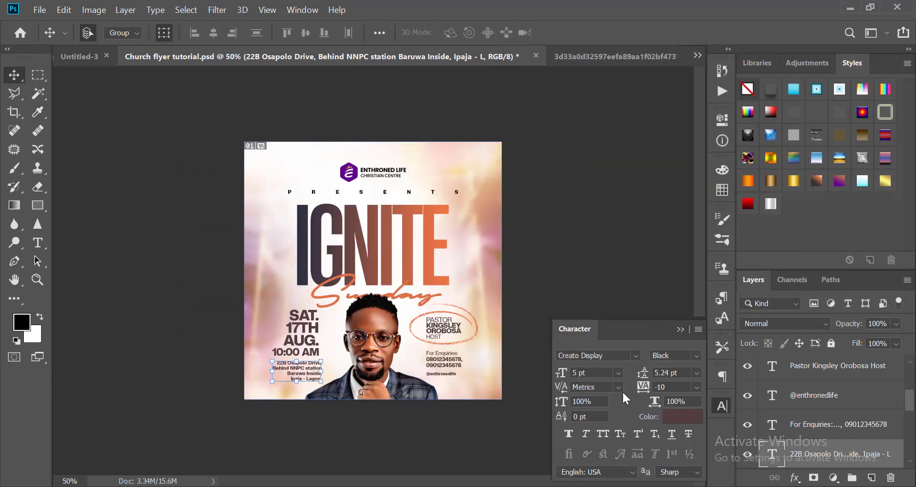
click(722, 405)
click(530, 366)
Examine the recoloured text across the whole flyer
scroll(523, 351, down, 3)
scroll(531, 295, up, 4)
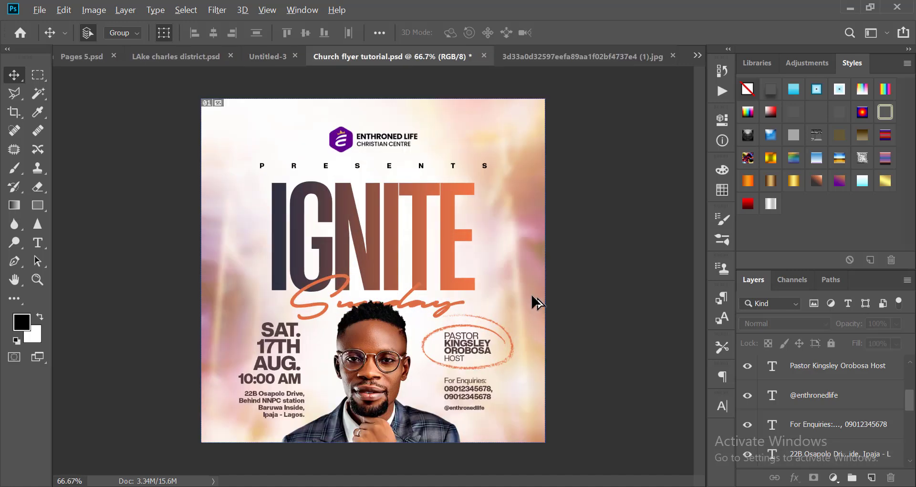
scroll(537, 298, down, 2)
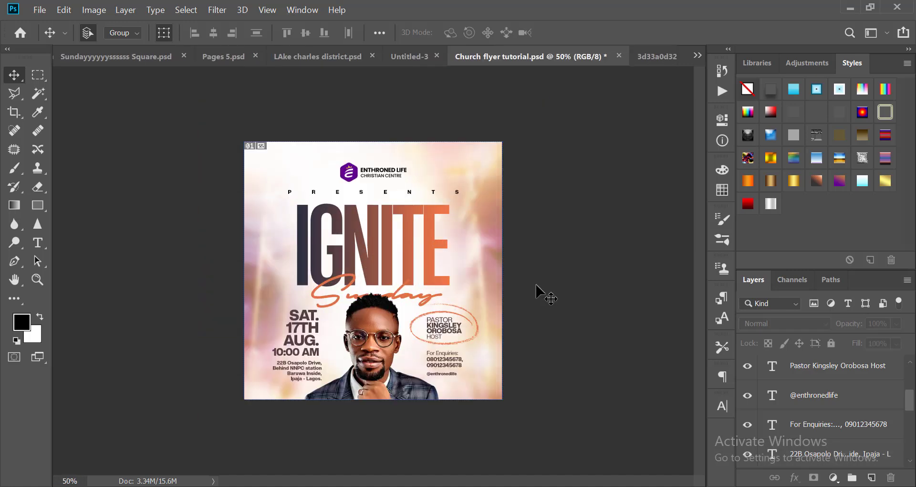
scroll(537, 289, down, 2)
scroll(537, 289, up, 3)
scroll(537, 288, down, 3)
scroll(536, 289, up, 2)
Recolour the "Presents" text above the IGNITE title to #543e41, sampled from the date text
scroll(475, 263, up, 3)
scroll(396, 155, down, 1)
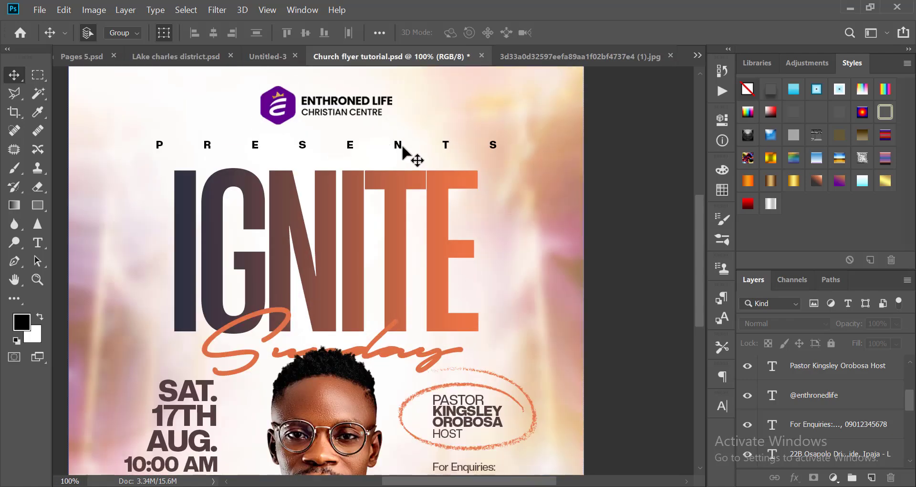
click(400, 147)
click(723, 406)
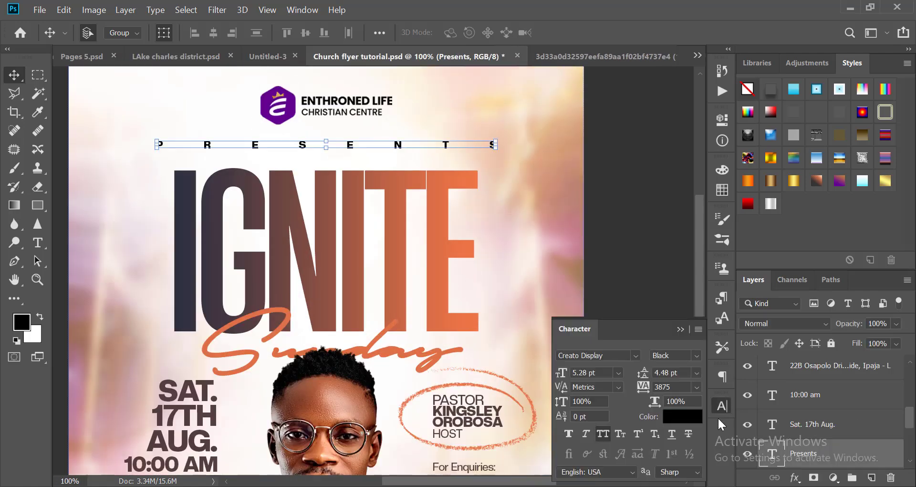
click(684, 419)
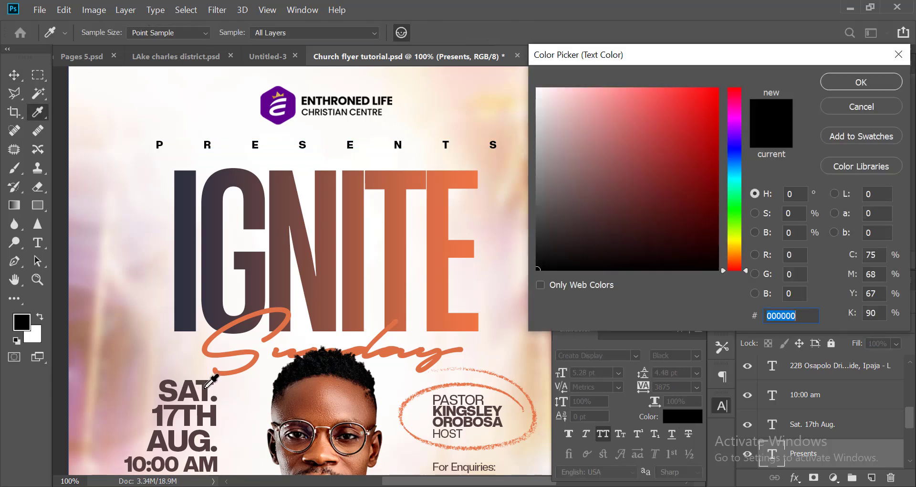
click(206, 388)
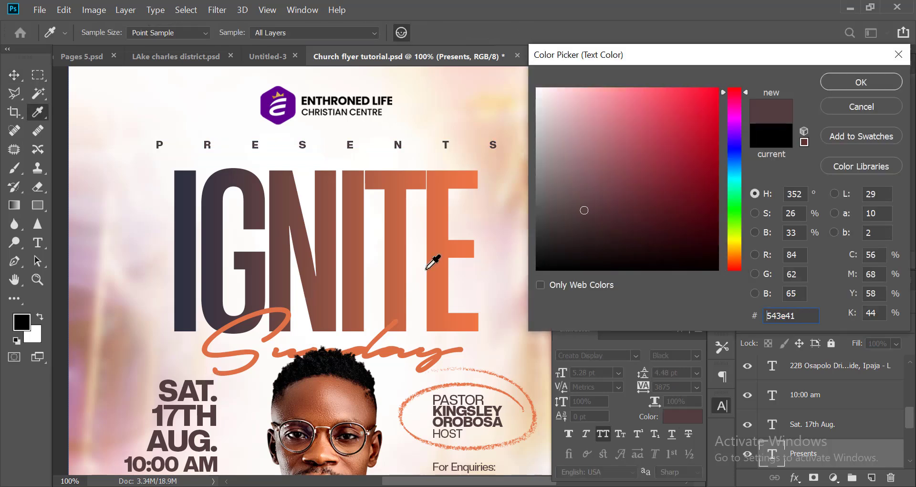
click(851, 81)
click(723, 407)
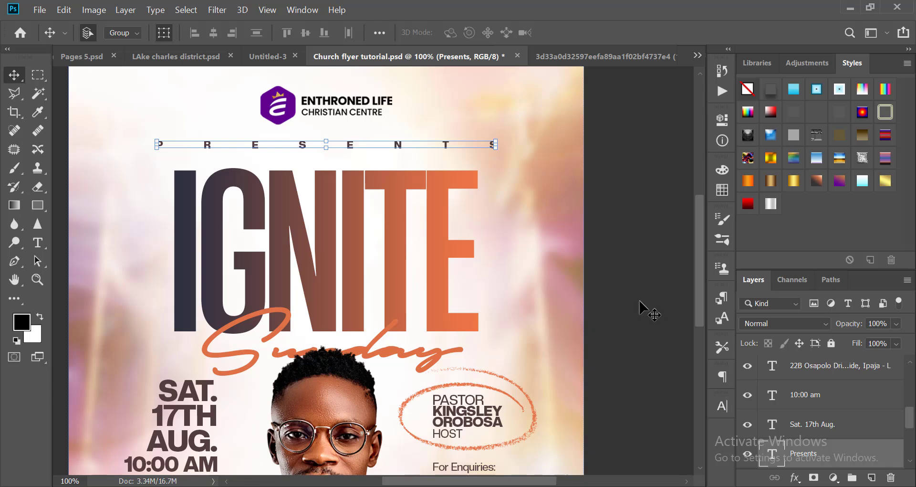
click(640, 301)
Save the church flyer document
scroll(482, 191, down, 3)
scroll(484, 189, up, 2)
scroll(485, 188, down, 1)
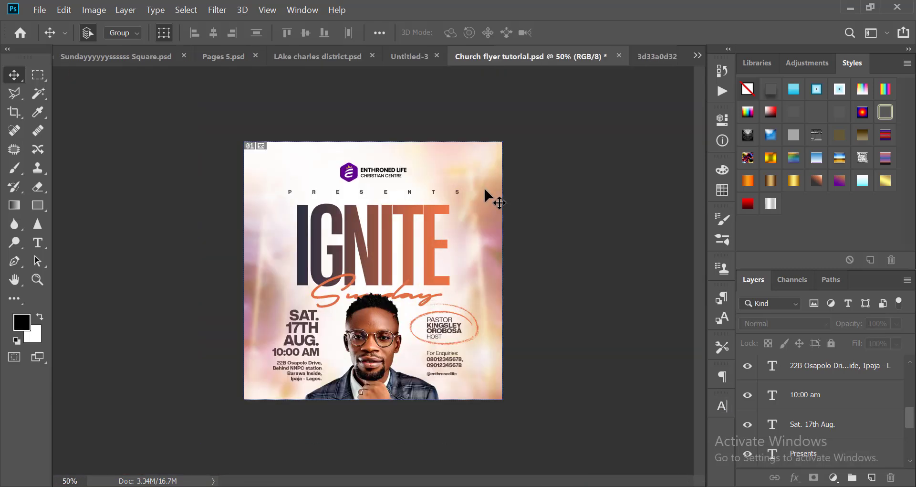
key(ctrl+s)
Review the flyer's overall composition and colour balance up close and from a distance
scroll(488, 190, down, 3)
scroll(488, 195, up, 4)
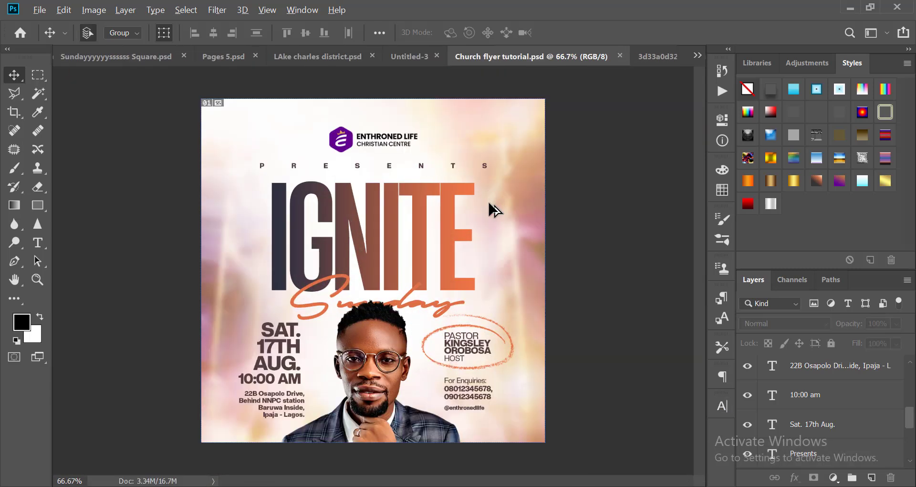
scroll(490, 206, down, 2)
scroll(490, 205, up, 1)
scroll(491, 215, down, 2)
scroll(492, 218, up, 3)
scroll(493, 221, down, 3)
scroll(496, 222, up, 2)
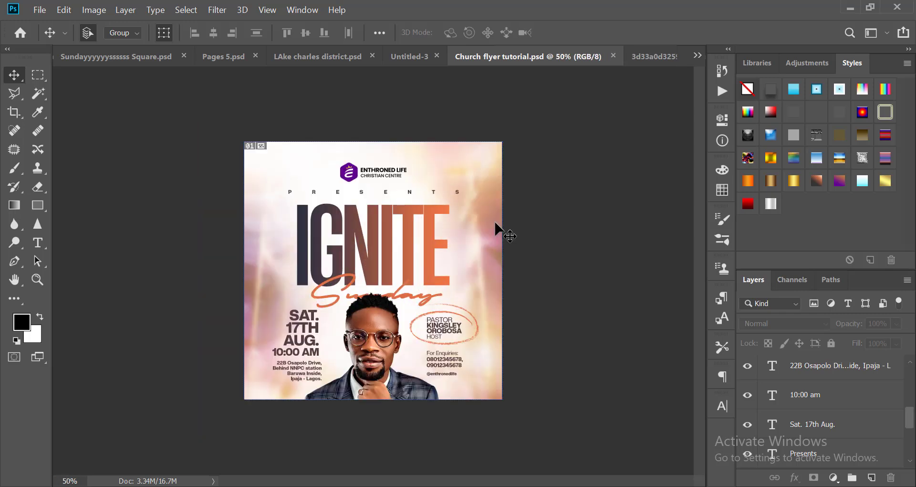
scroll(495, 223, down, 4)
scroll(496, 225, up, 4)
Copy the whole high_quality_lens_flares_in_png_05 image from the Background folder and paste it into the church flyer as a new layer
key(ctrl+o)
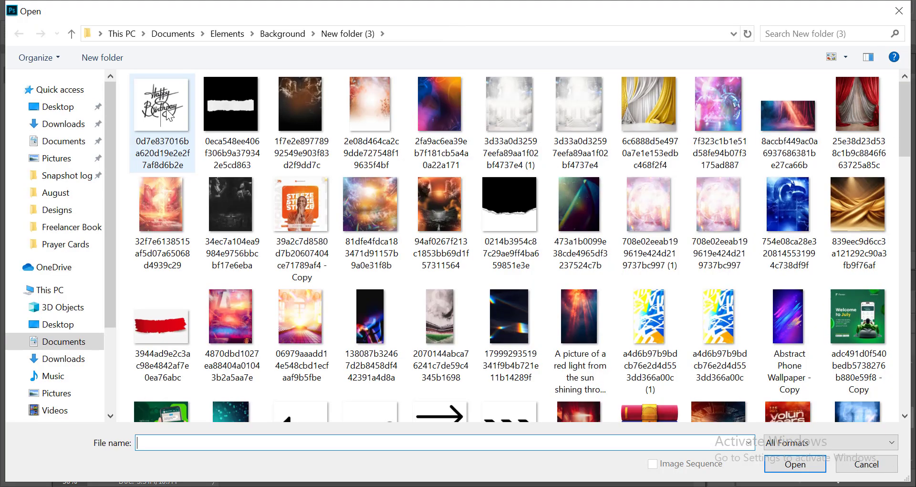
click(292, 35)
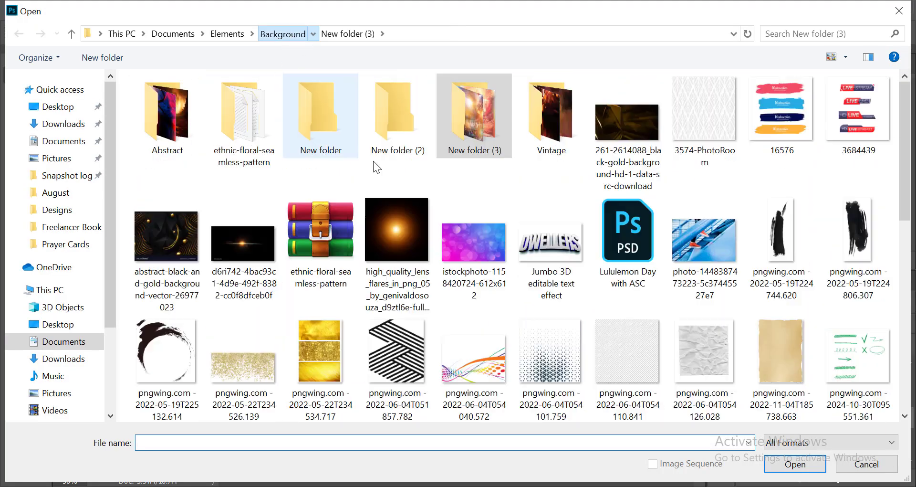
double_click(416, 233)
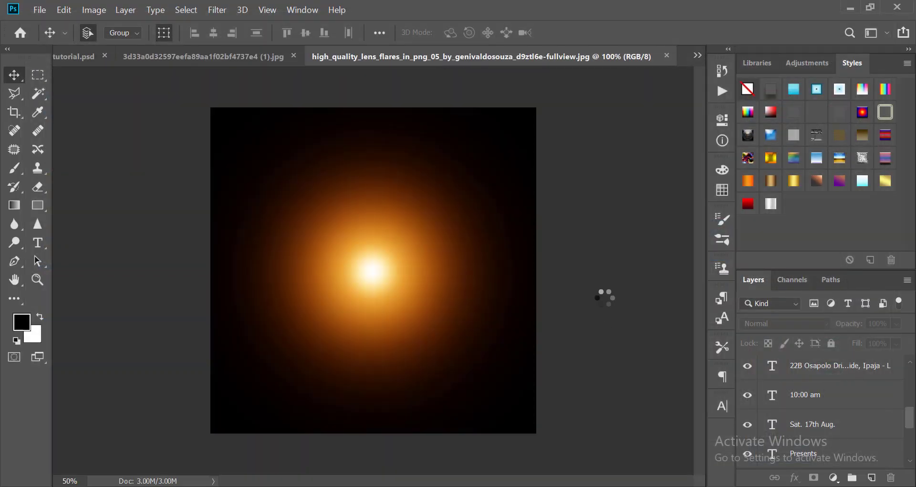
key(ctrl+a)
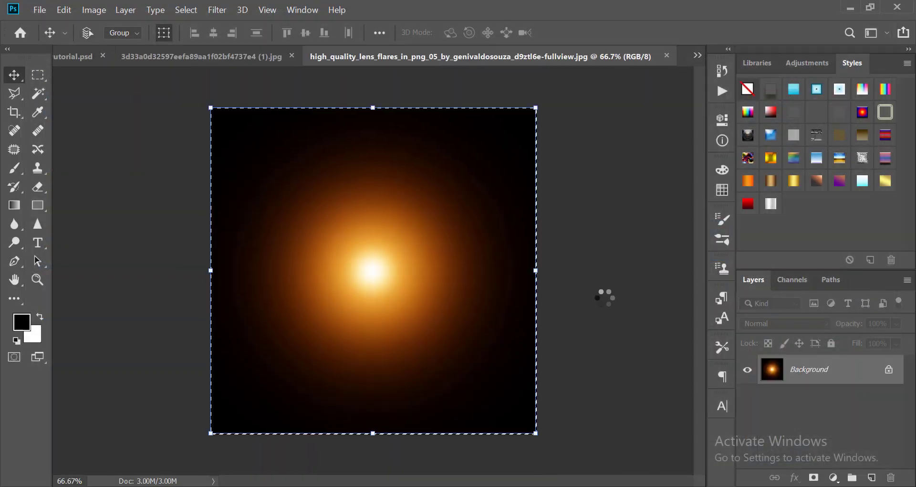
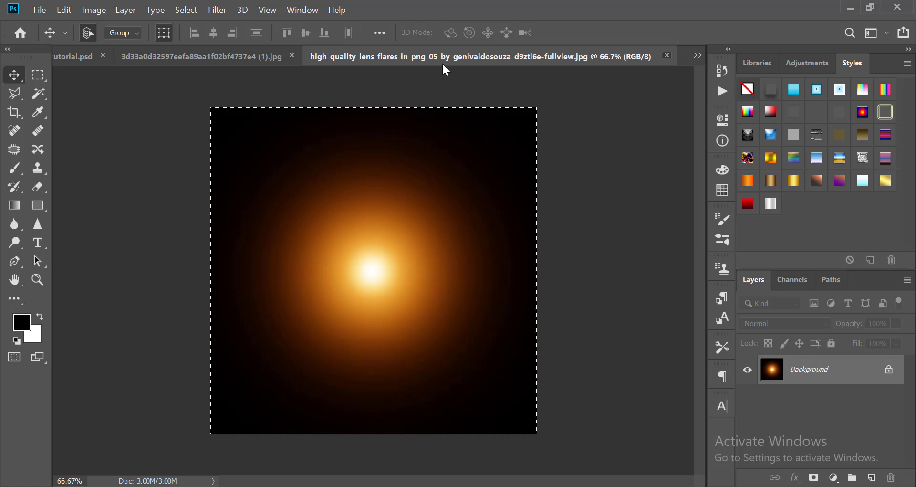
key(ctrl+w)
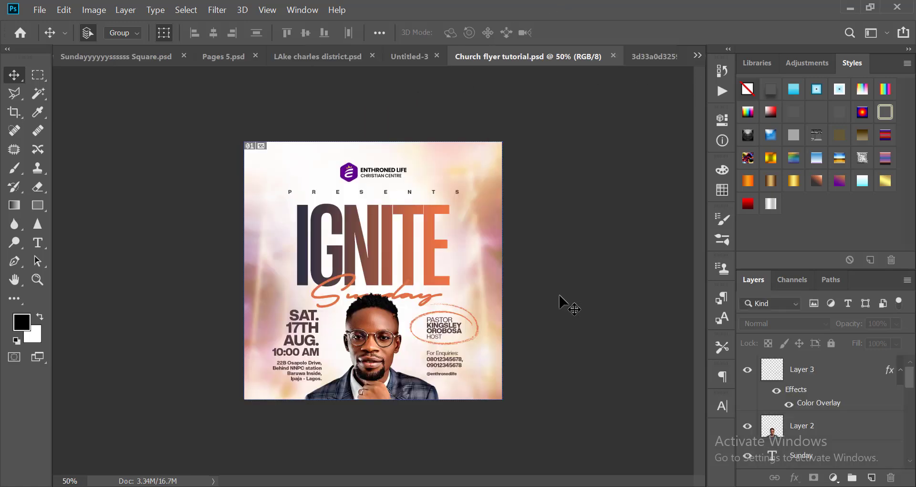
key(ctrl+v)
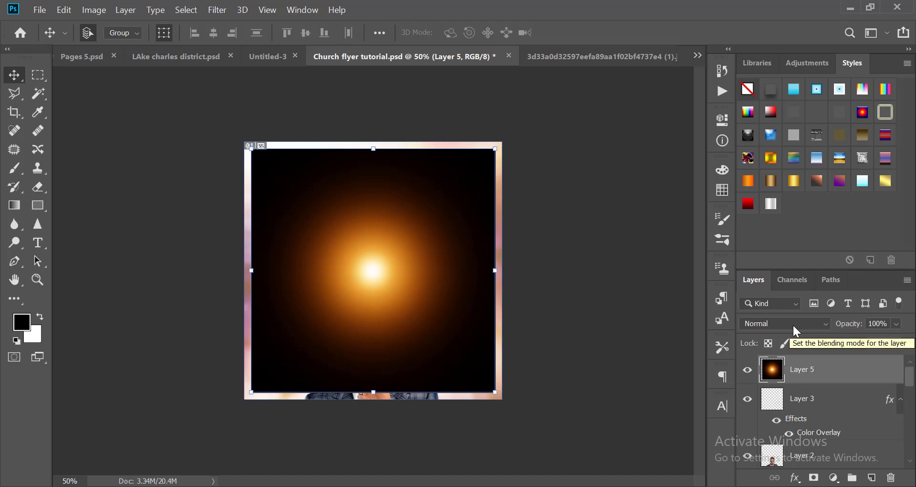
Set the lens flare layer's blending mode to Screen
click(794, 326)
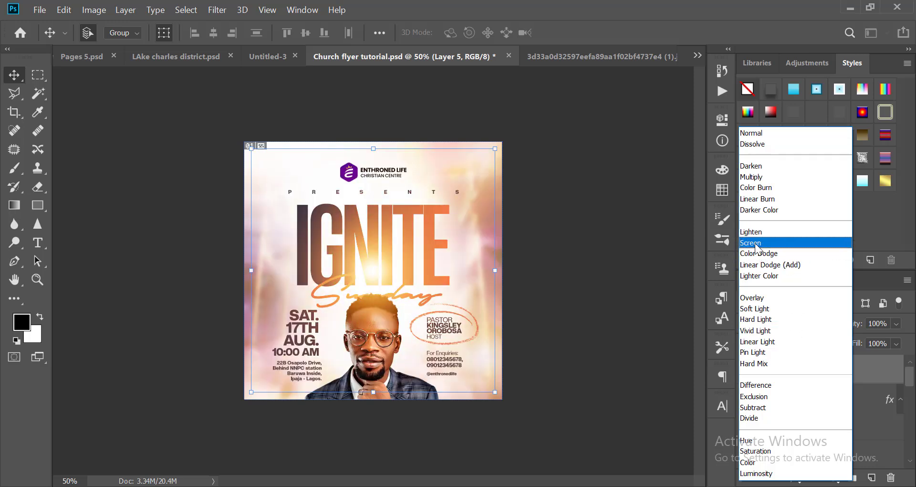
click(759, 243)
click(590, 344)
Move the lens flare to the foot of the "I" in the IGNITE title and scale it down to about two thirds
key(ctrl+minus)
key(ctrl+minus)
key(ctrl+minus)
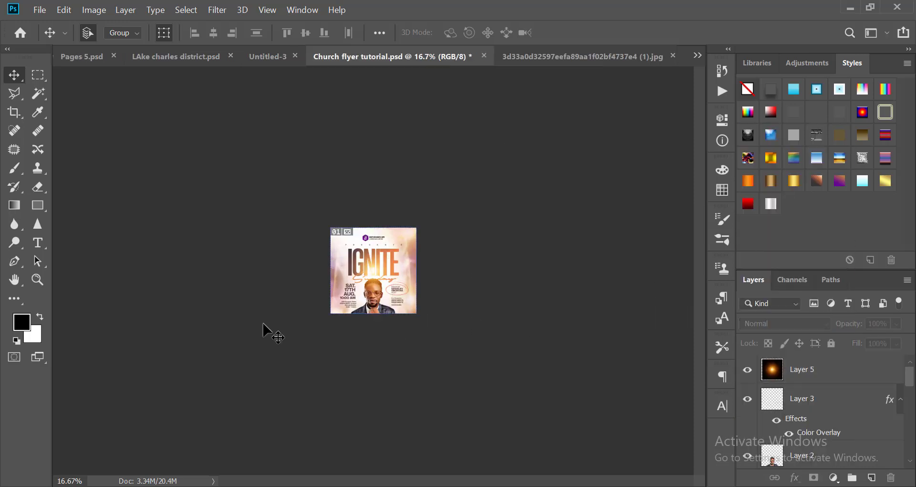
key(ctrl+plus)
key(ctrl+plus)
key(ctrl+plus)
key(ctrl+plus)
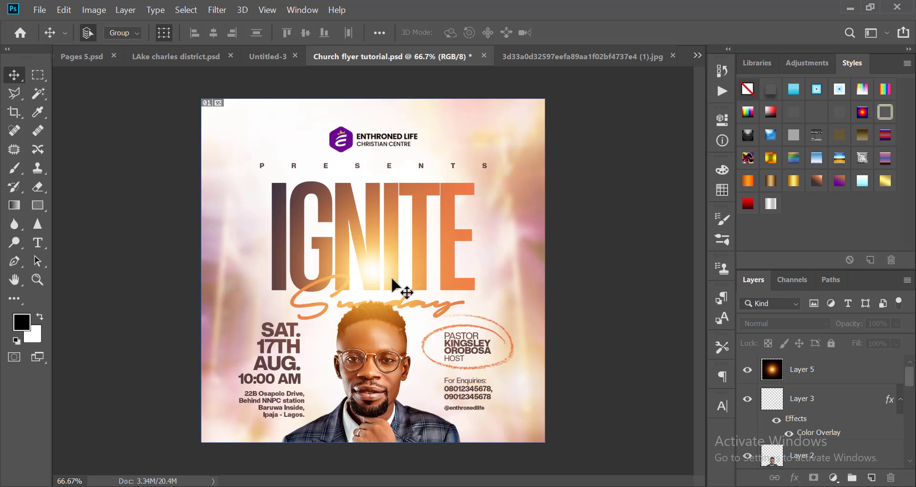
drag(382, 274, 310, 299)
click(451, 127)
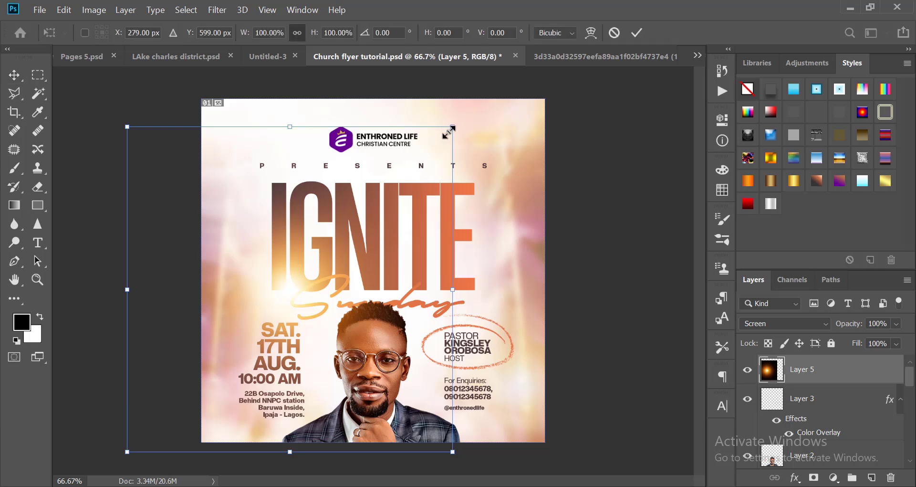
drag(451, 128, 395, 172)
key(Return)
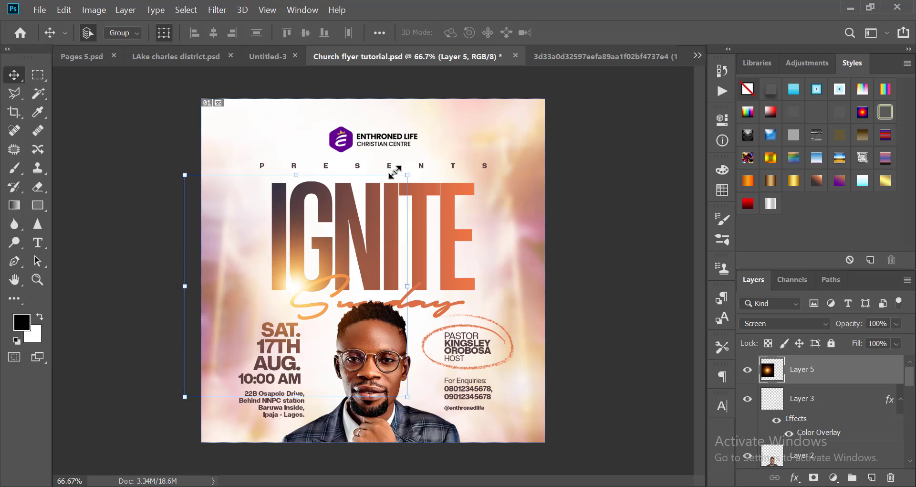
Duplicate the lens flare and place the copy over the upper edge of the "TE" in the IGNITE title
key(ctrl+minus)
key(ctrl+minus)
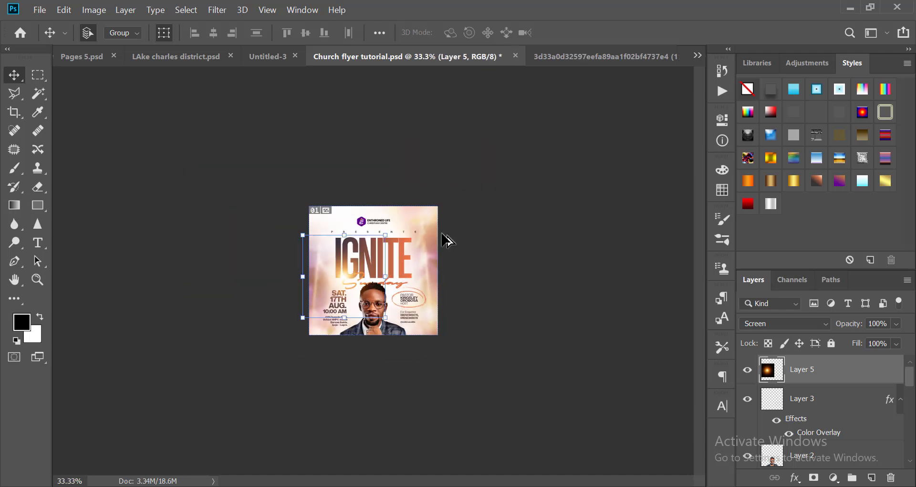
key(ctrl+plus)
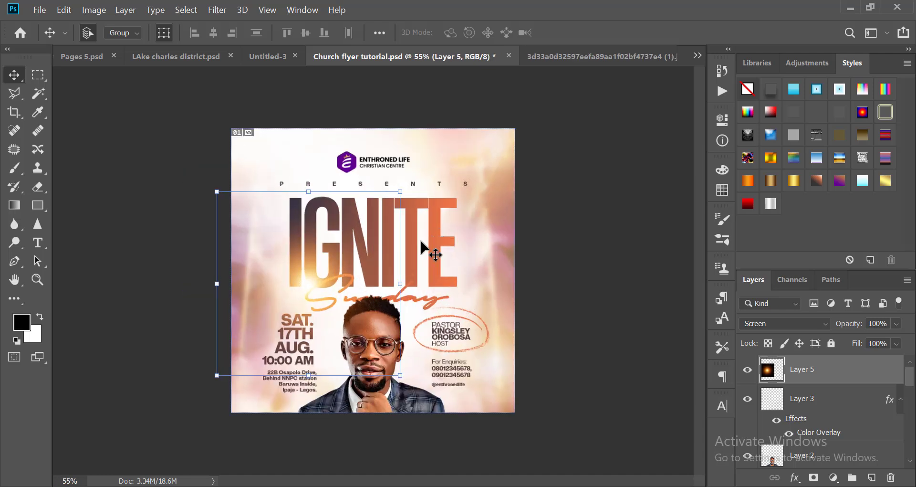
key(ctrl+plus)
alt+drag(300, 294, 434, 172)
key(ctrl+minus)
key(ctrl+minus)
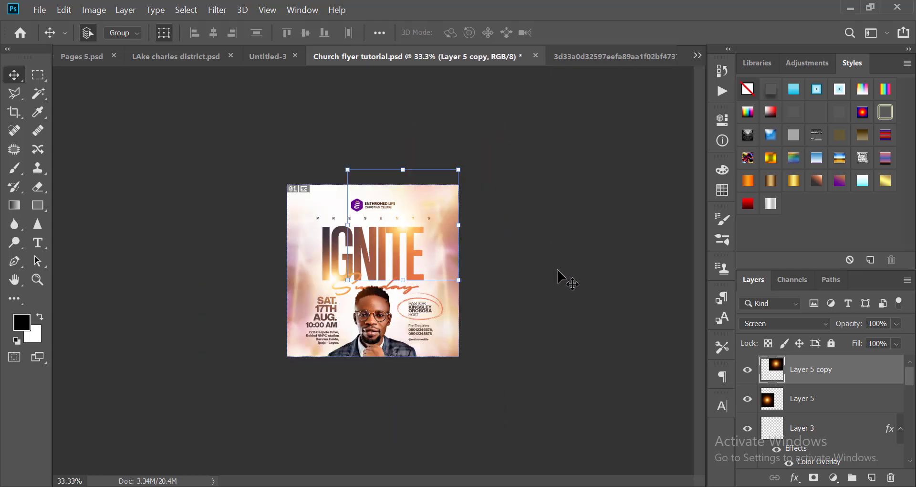
click(559, 271)
Review how the two lens flares light the IGNITE title within the whole flyer, near and far
key(ctrl+minus)
key(ctrl+plus)
key(ctrl+plus)
key(ctrl+minus)
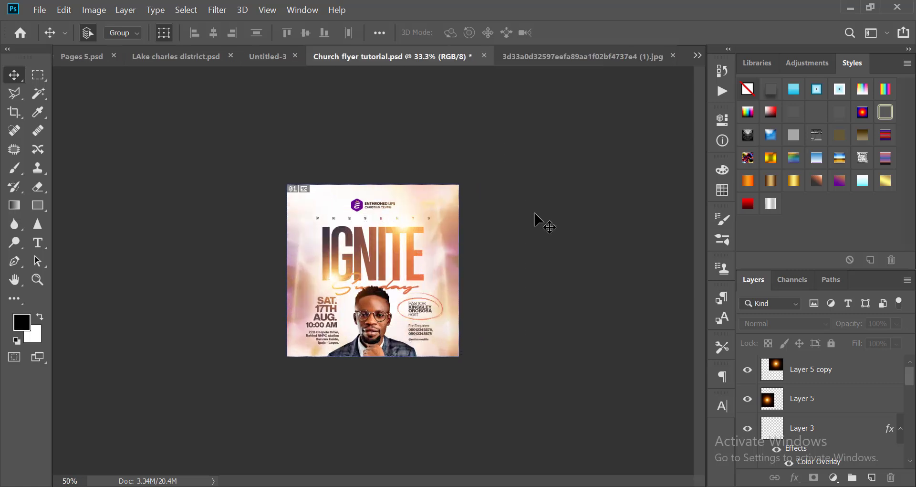
key(ctrl+plus)
key(ctrl+plus)
key(ctrl+minus)
key(ctrl+plus)
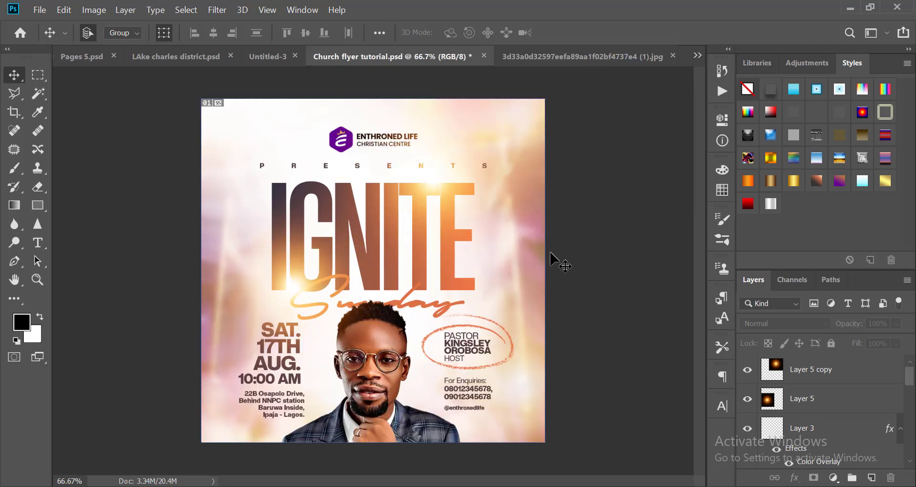
key(ctrl+minus)
key(ctrl+minus)
key(ctrl+plus)
key(ctrl+minus)
key(ctrl+minus)
key(ctrl+minus)
key(ctrl+plus)
key(ctrl+plus)
key(ctrl+plus)
key(ctrl+plus)
key(ctrl+minus)
key(ctrl+minus)
key(ctrl+minus)
key(ctrl+plus)
key(ctrl+plus)
key(ctrl+minus)
key(ctrl+minus)
key(ctrl+minus)
key(ctrl+plus)
key(ctrl+plus)
key(ctrl+plus)
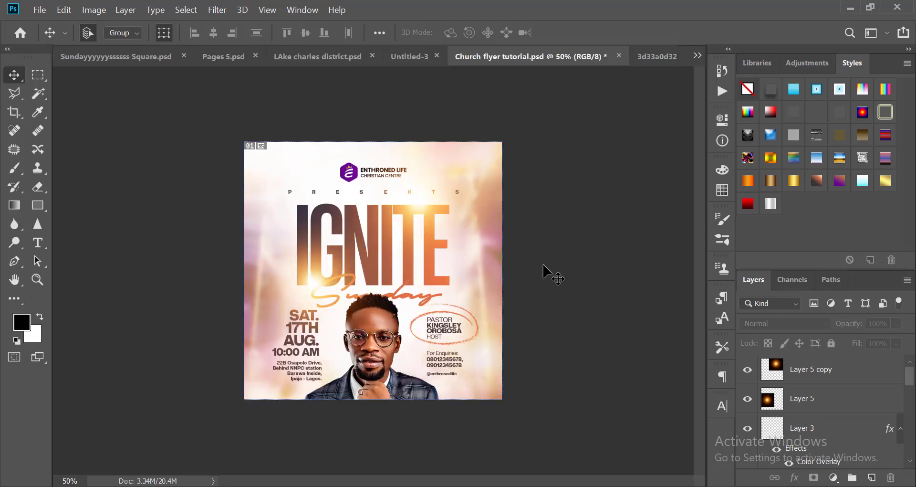
key(ctrl+minus)
key(ctrl+minus)
key(ctrl+minus)
key(ctrl+minus)
key(ctrl+plus)
key(ctrl+plus)
key(ctrl+plus)
key(ctrl+plus)
key(ctrl+plus)
key(ctrl+minus)
key(ctrl+minus)
key(ctrl+minus)
key(ctrl+minus)
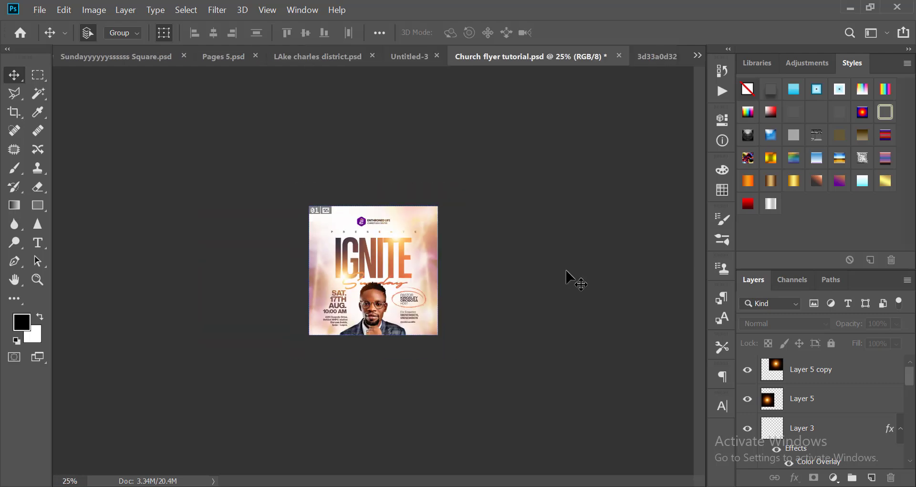
key(ctrl+plus)
key(ctrl+plus)
key(ctrl+plus)
key(ctrl+plus)
key(ctrl+minus)
key(ctrl+minus)
key(ctrl+minus)
key(ctrl+minus)
Save the church flyer document with the lens flares added
key(ctrl+plus)
key(ctrl+plus)
key(ctrl+plus)
key(ctrl+s)
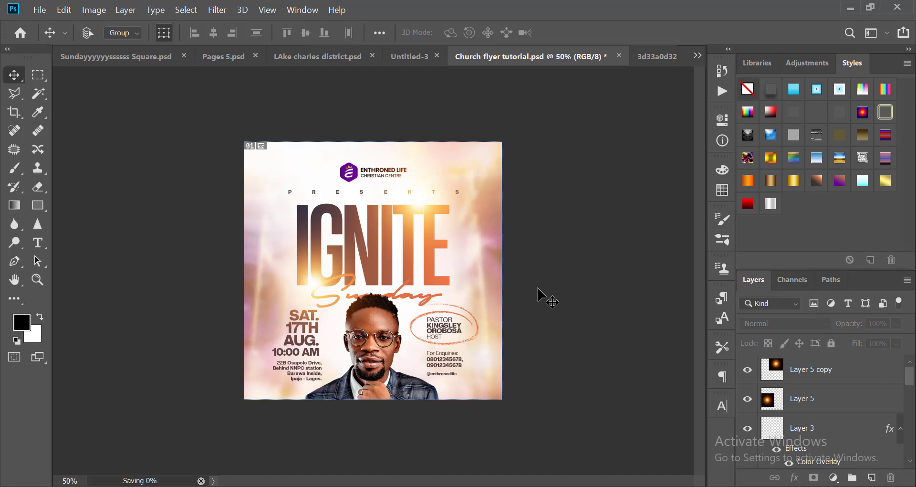
Inspect the finished flyer's title, speaker portrait and event details up close and at reduced size
key(ctrl+minus)
key(ctrl+minus)
key(ctrl+minus)
key(ctrl+plus)
key(ctrl+plus)
key(ctrl+plus)
key(ctrl+plus)
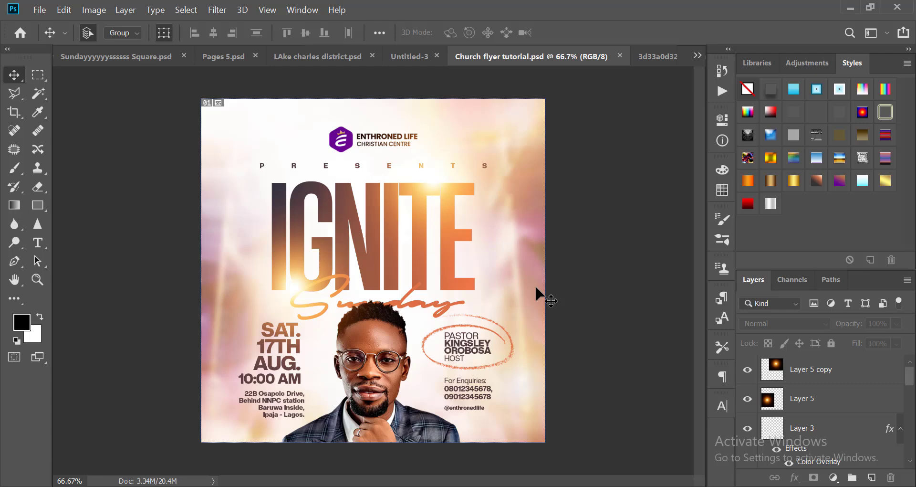
key(ctrl+minus)
key(ctrl+minus)
key(ctrl+minus)
key(ctrl+plus)
key(ctrl+plus)
key(ctrl+plus)
key(ctrl+minus)
key(ctrl+minus)
key(ctrl+minus)
key(ctrl+plus)
key(ctrl+plus)
key(ctrl+plus)
key(ctrl+plus)
scroll(533, 253, down, 4)
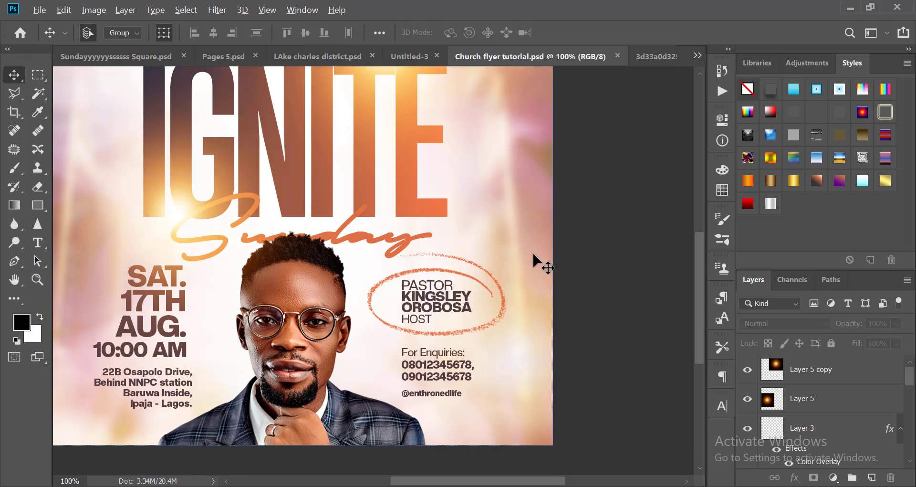
key(ctrl+minus)
key(ctrl+minus)
key(ctrl+minus)
key(ctrl+minus)
key(ctrl+minus)
key(ctrl+plus)
key(ctrl+plus)
key(ctrl+plus)
key(ctrl+plus)
key(ctrl+plus)
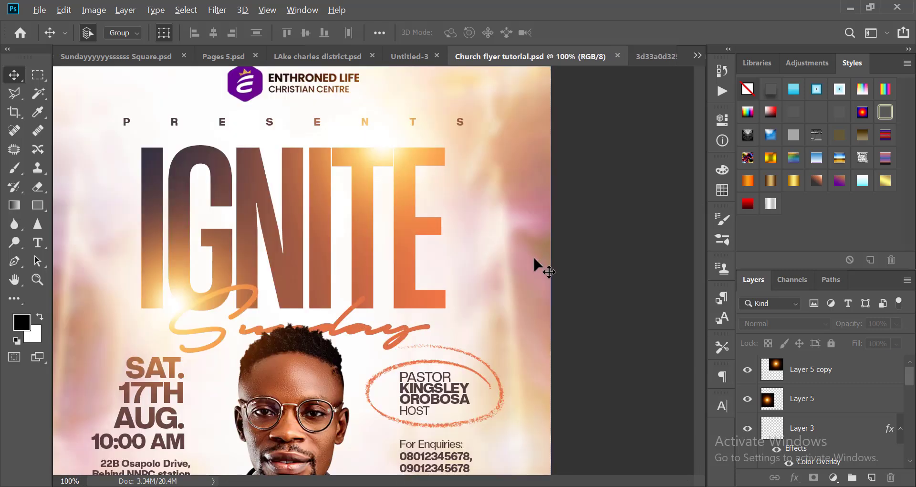
key(ctrl+minus)
key(ctrl+minus)
key(ctrl+plus)
key(ctrl+minus)
key(ctrl+plus)
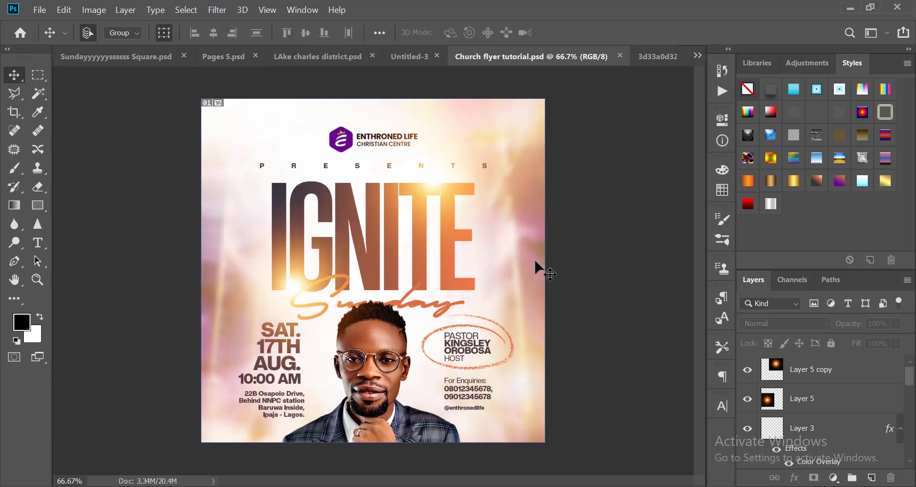
key(ctrl+minus)
key(ctrl+minus)
key(ctrl+minus)
key(ctrl+minus)
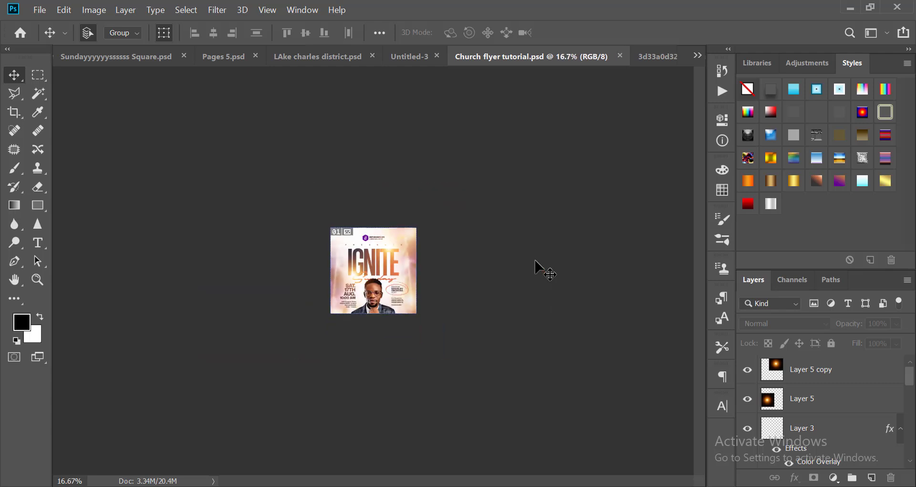
key(ctrl+plus)
key(ctrl+plus)
key(ctrl+plus)
key(ctrl+plus)
key(ctrl+minus)
key(ctrl+minus)
key(ctrl+plus)
key(ctrl+plus)
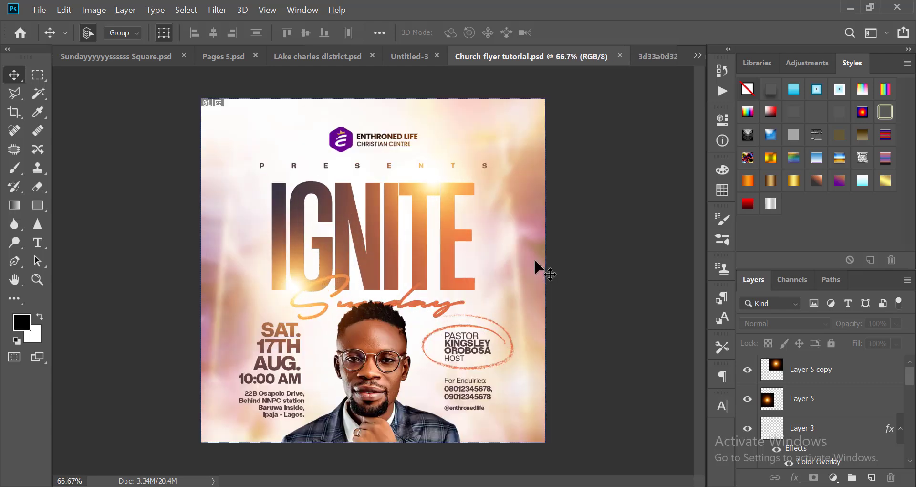
key(ctrl+minus)
key(ctrl+minus)
key(ctrl+plus)
key(ctrl+minus)
key(ctrl+minus)
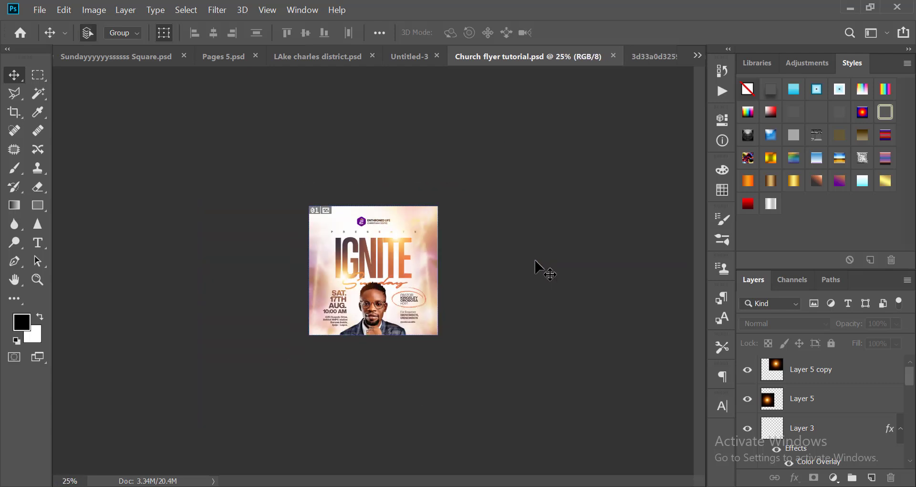
key(ctrl+plus)
key(ctrl+plus)
key(ctrl+plus)
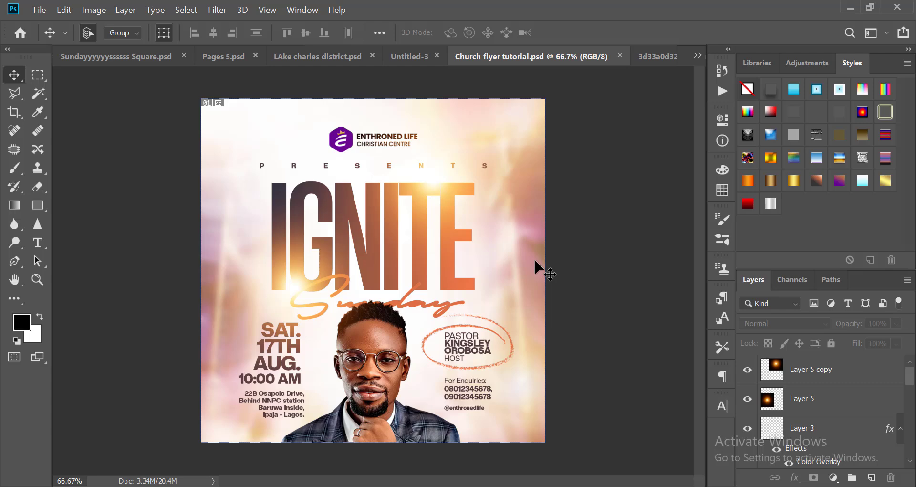
key(ctrl+minus)
key(ctrl+minus)
key(ctrl+minus)
key(ctrl+minus)
key(ctrl+plus)
key(ctrl+plus)
key(ctrl+plus)
key(ctrl+plus)
key(ctrl+plus)
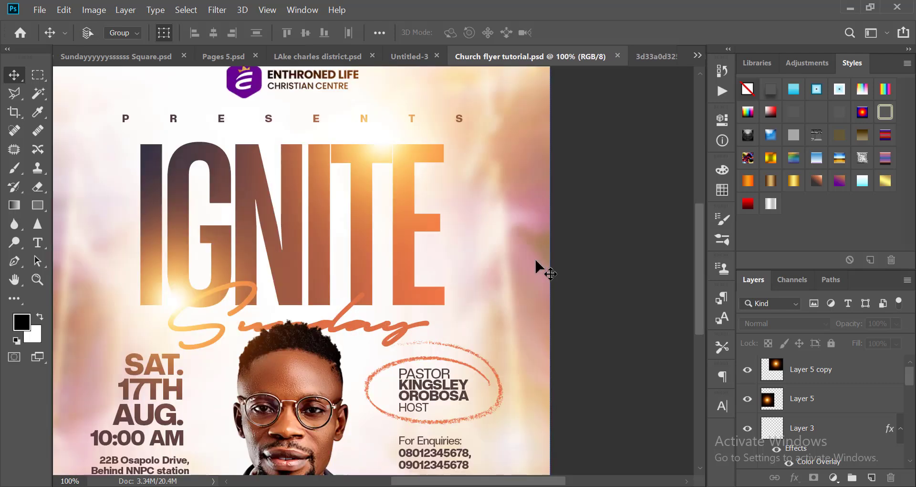
Save the flyer as a separate Photoshop file named "Church flyer tutorial 2" with Maximize Compatibility on
key(ctrl+shift+s)
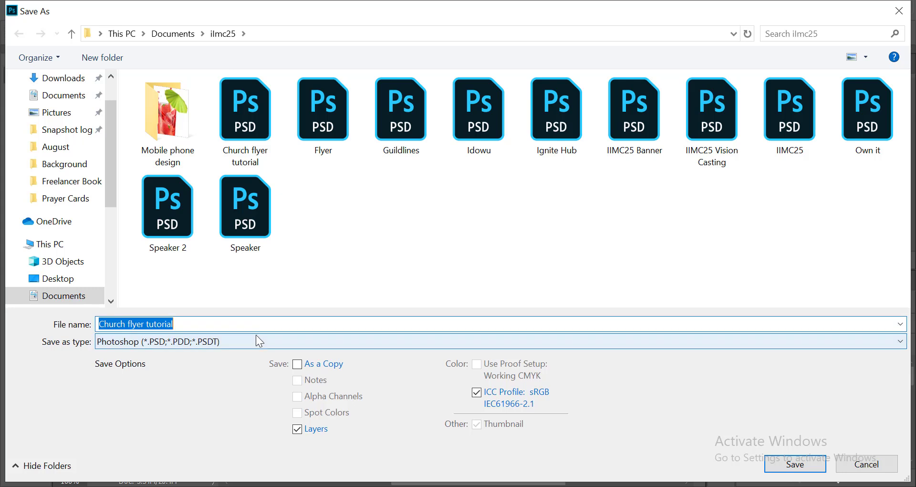
click(270, 323)
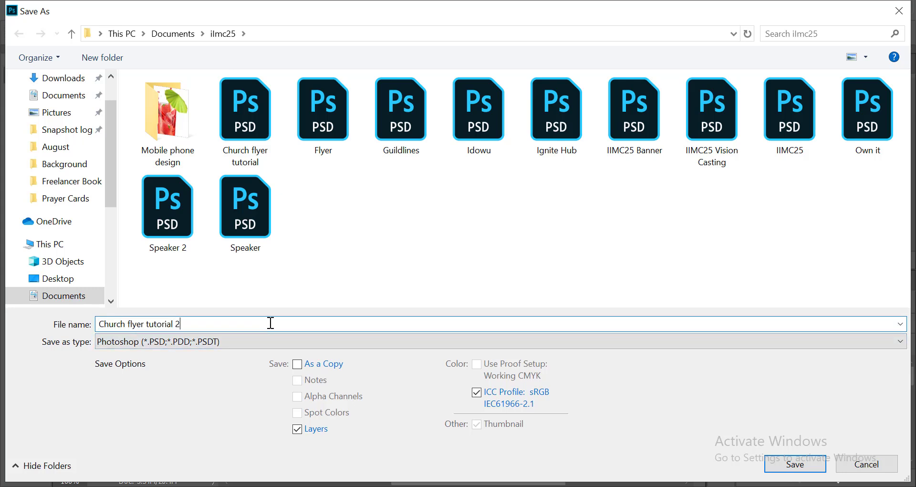
text(2)
key(Return)
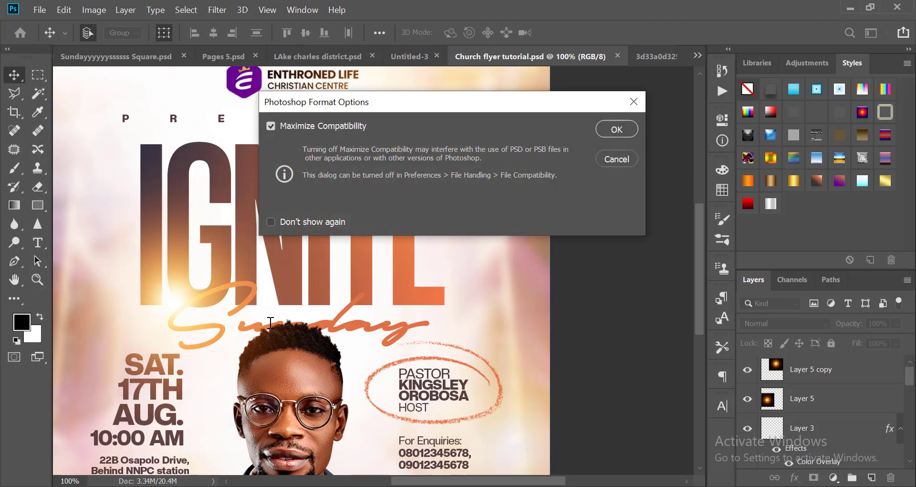
key(Return)
Hide the two lens flare layers, Layer 5 copy and Layer 5, over the IGNITE title
key(ctrl+minus)
key(ctrl+minus)
key(ctrl+minus)
key(ctrl+minus)
key(ctrl+plus)
key(ctrl+plus)
key(ctrl+plus)
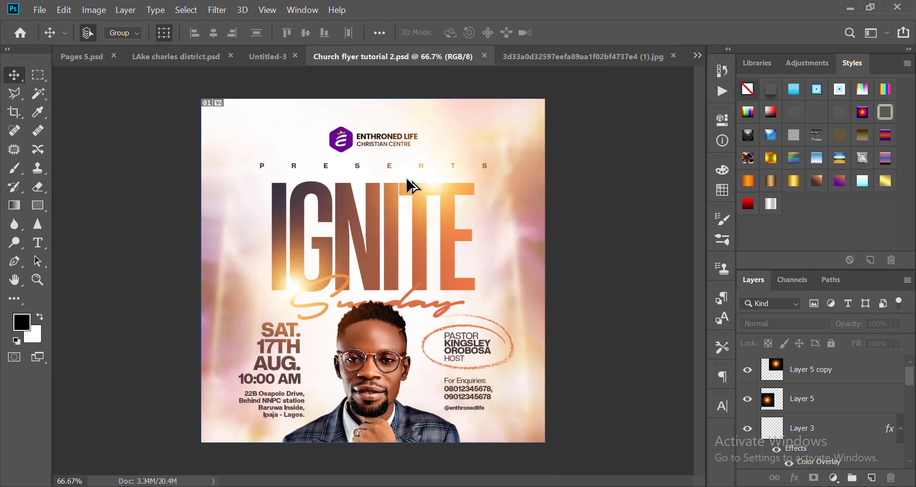
key(ctrl+minus)
click(420, 204)
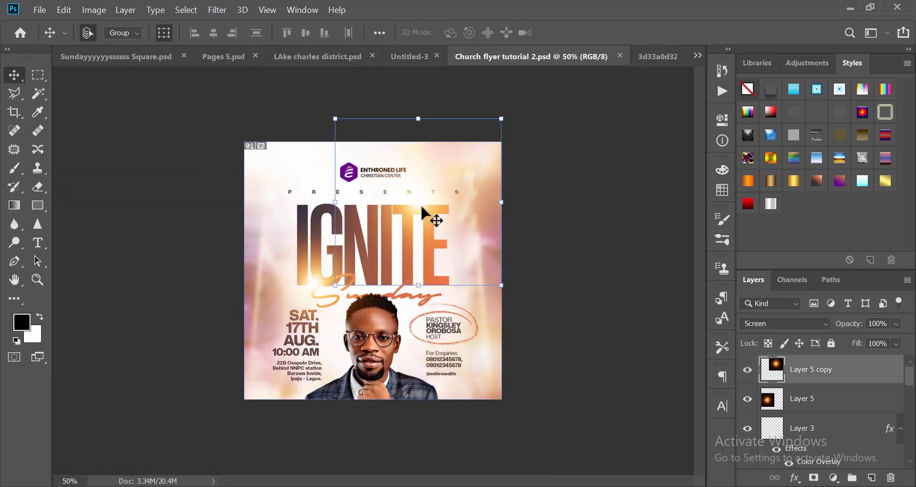
click(748, 370)
click(748, 399)
click(581, 333)
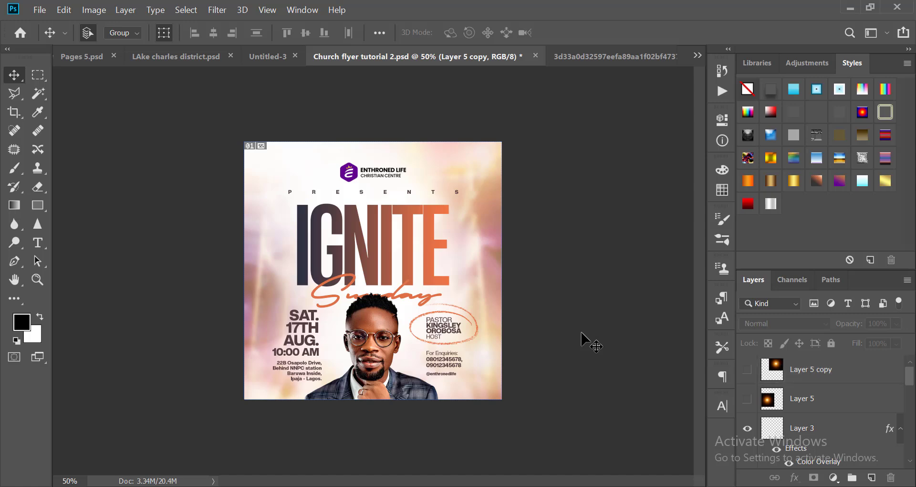
Examine the whole flyer without the lens flares at reduced and enlarged sizes
key(ctrl+minus)
key(ctrl+minus)
key(ctrl+plus)
key(ctrl+plus)
key(ctrl+minus)
key(ctrl+minus)
key(ctrl+plus)
key(ctrl+plus)
key(ctrl+plus)
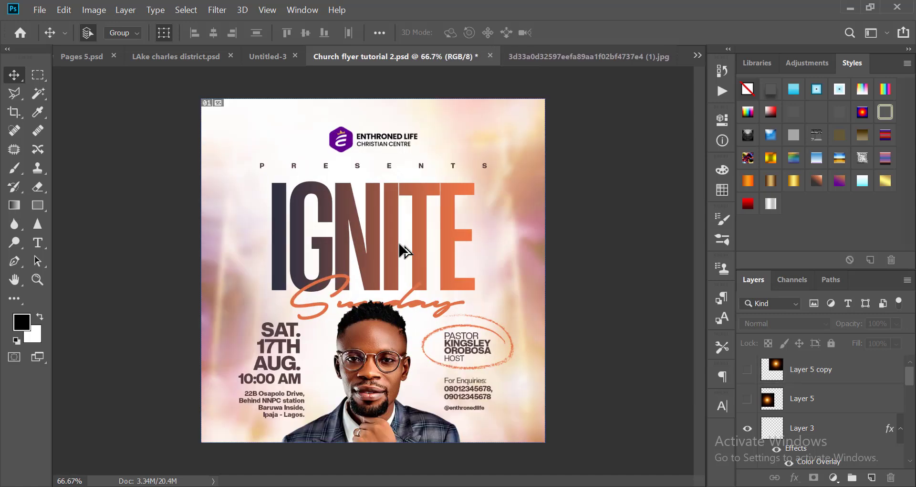
key(ctrl+minus)
Open the original "Church flyer tutorial" PSD file from the iImc25 folder
key(ctrl+o)
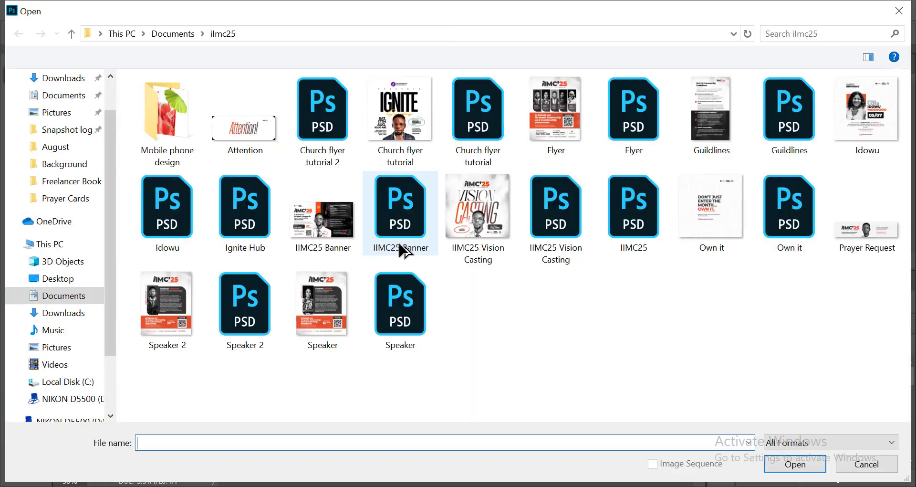
click(499, 113)
double_click(500, 113)
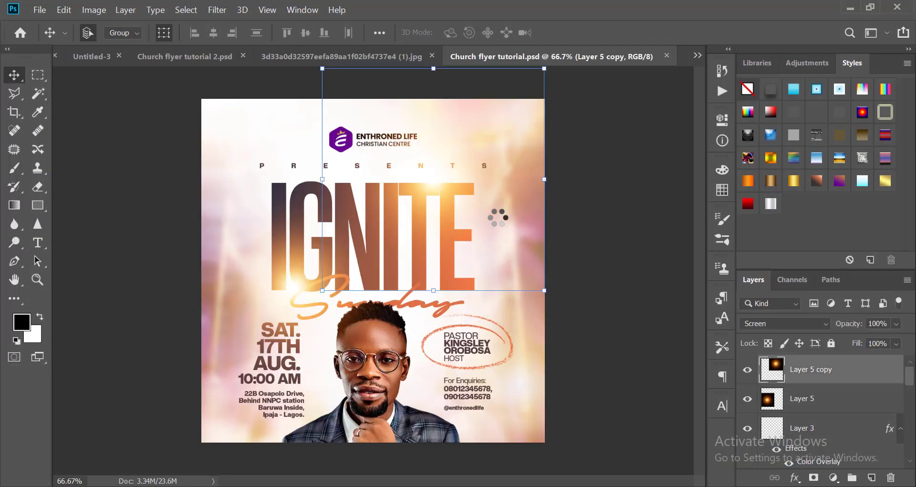
Save the original flyer as a JPEG named "Church flyer tutorial", replacing the existing JPG file
key(ctrl+shift+s)
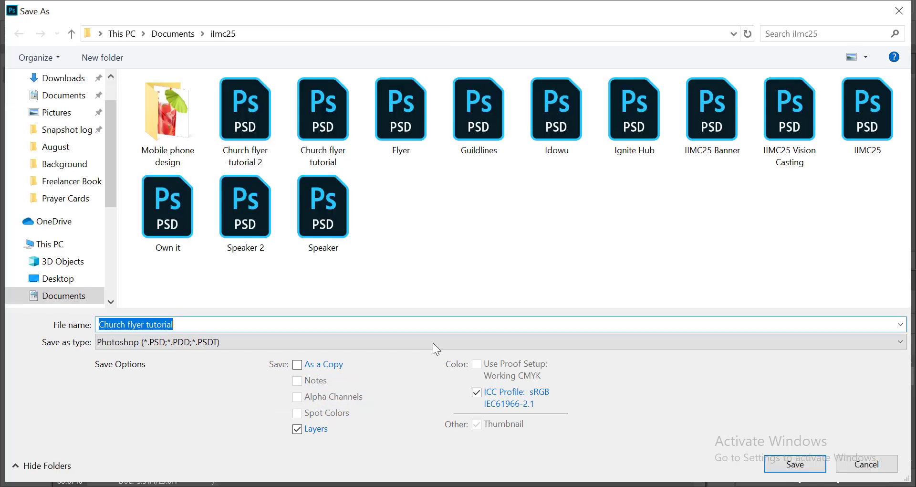
click(435, 341)
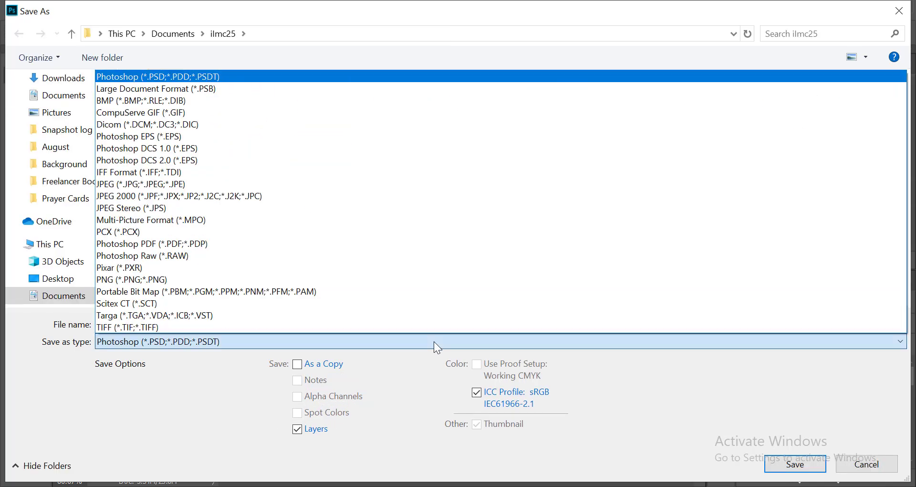
click(119, 184)
click(795, 464)
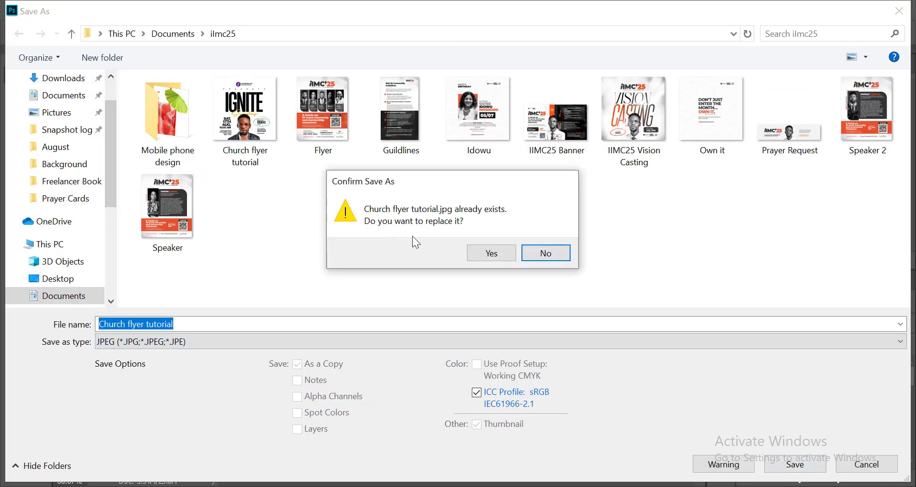
click(495, 254)
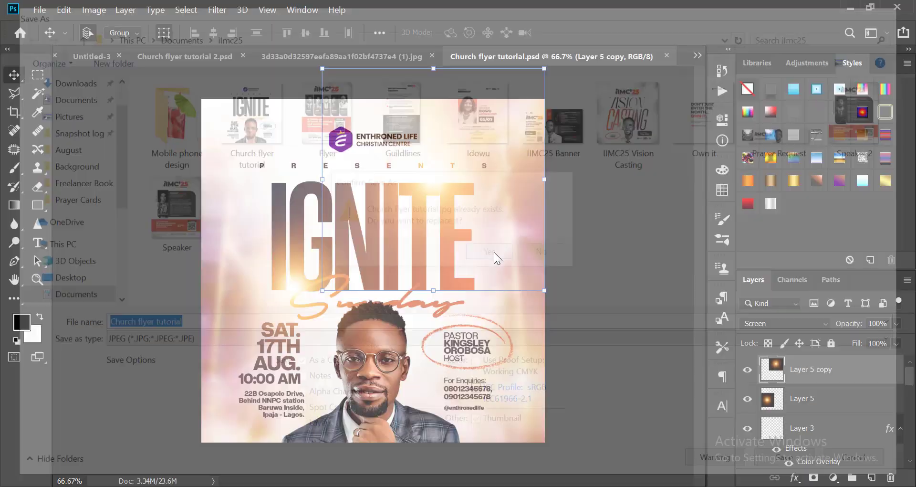
click(536, 103)
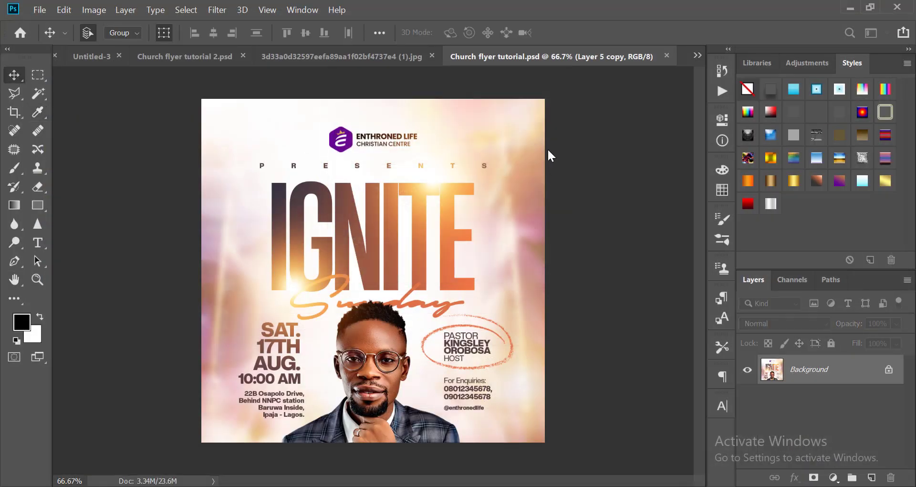
Close the original Church flyer tutorial.psd document and return to Church flyer tutorial 2.psd
key(ctrl+minus)
key(ctrl+minus)
click(667, 56)
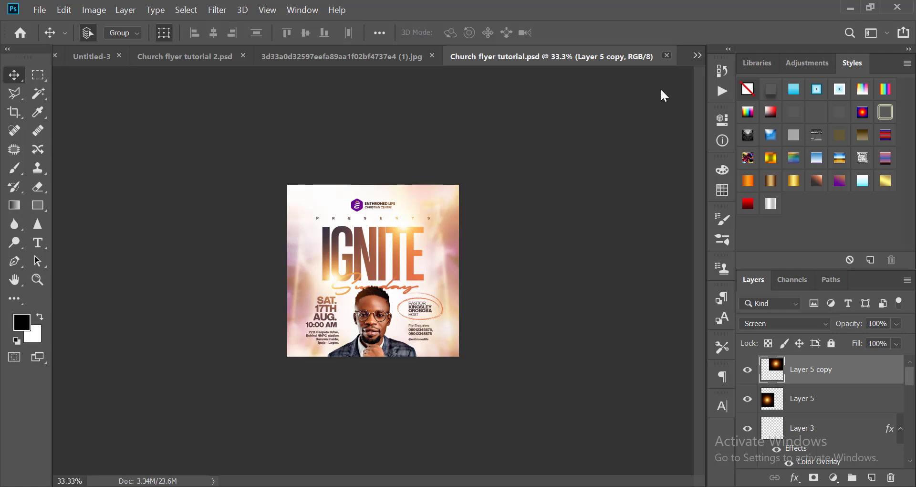
Clear the layer style from the IGNITE title text
scroll(454, 222, down, 4)
scroll(453, 222, up, 5)
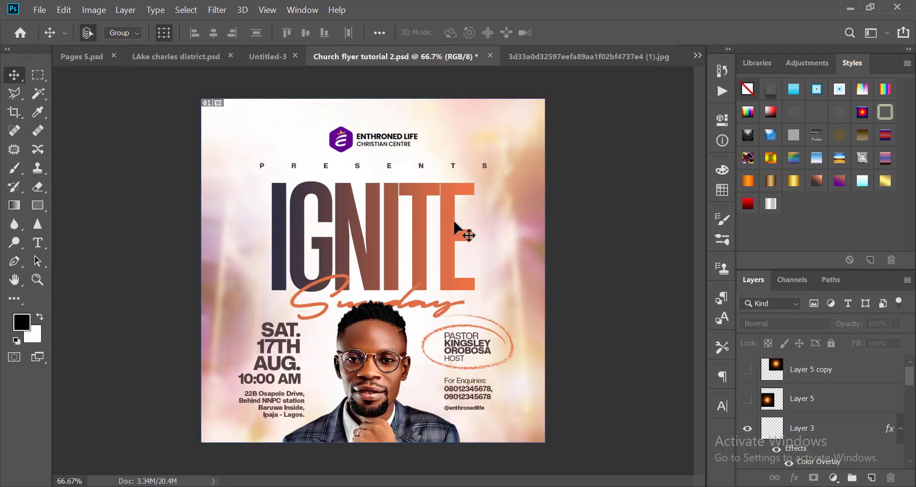
click(426, 229)
right_click(825, 429)
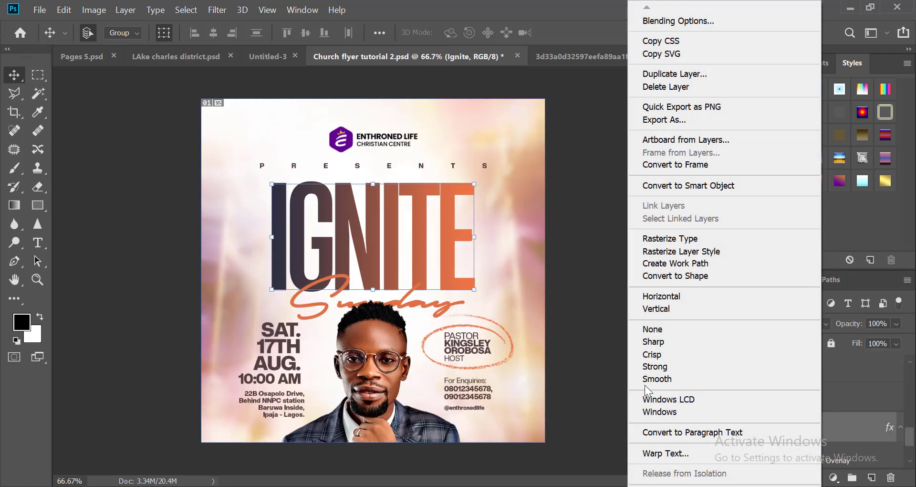
scroll(724, 243, down, 3)
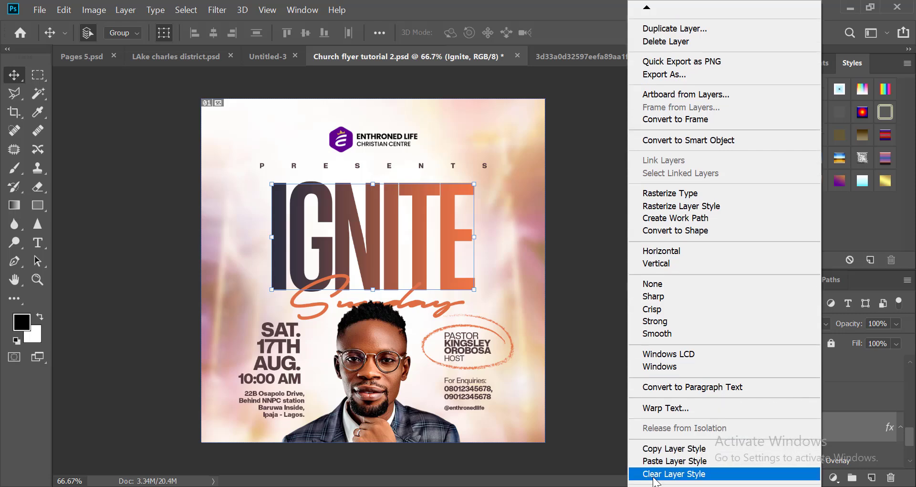
click(653, 477)
Delete the soft coloured texture image behind the flyer content
click(410, 308)
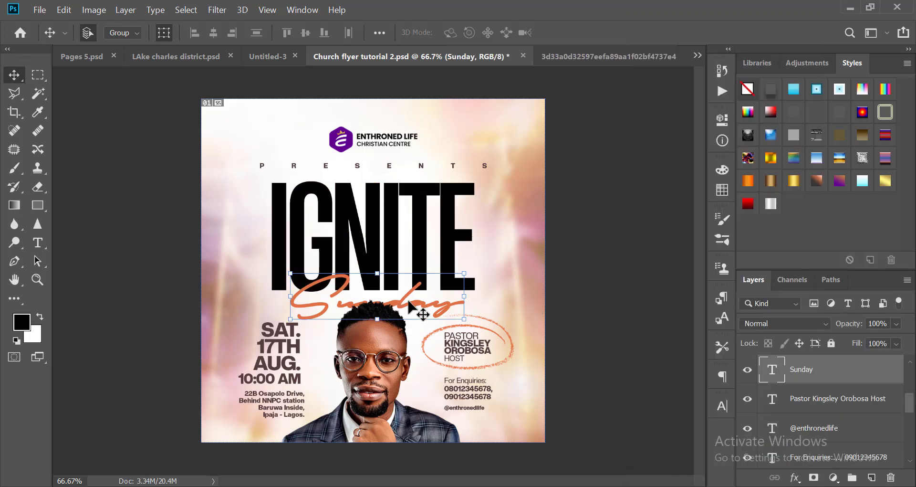
click(573, 363)
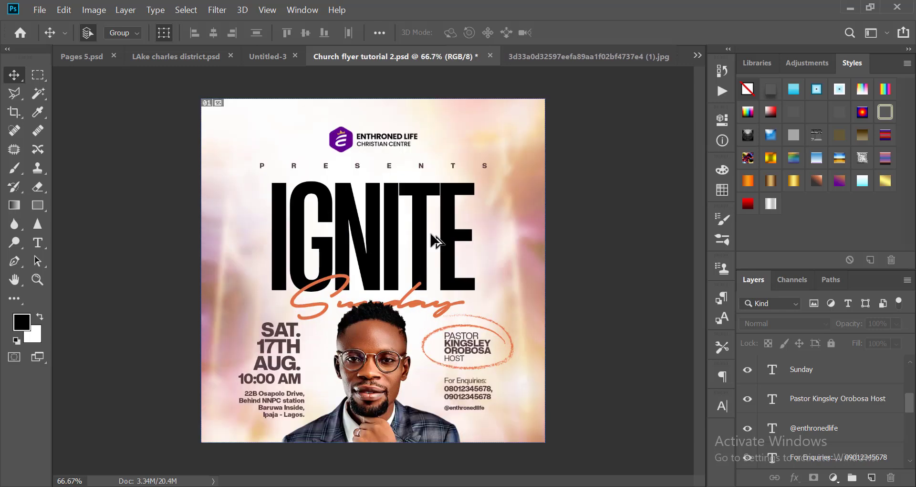
key(Delete)
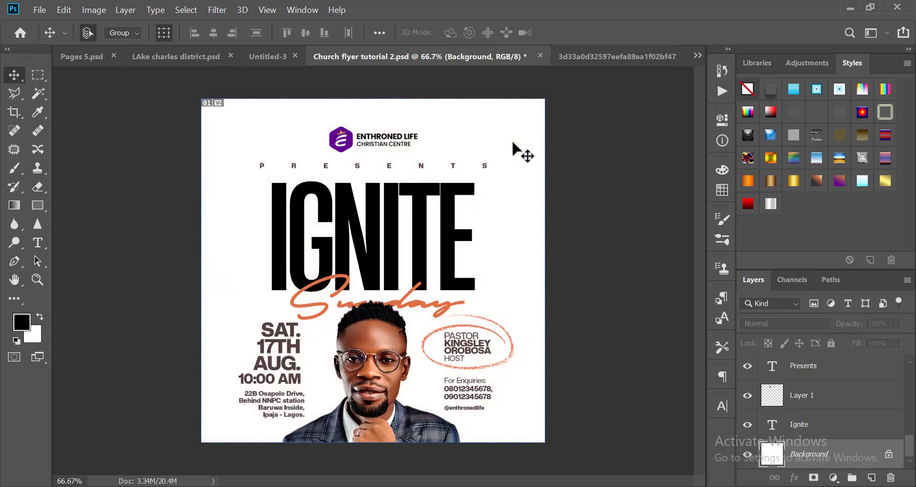
Select the IGNITE, PRESENTS, date, venue, host and enquiries text layers together and set their colour to white
click(403, 241)
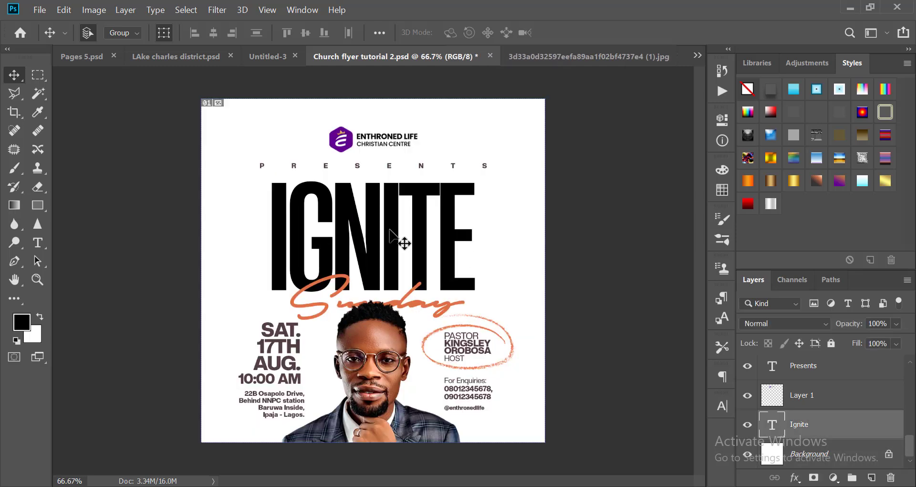
shift+click(262, 168)
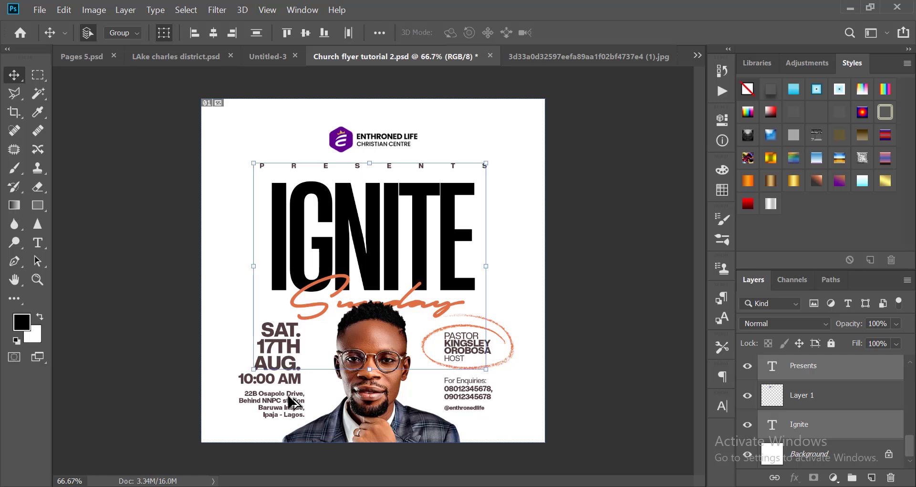
scroll(291, 396, up, 1)
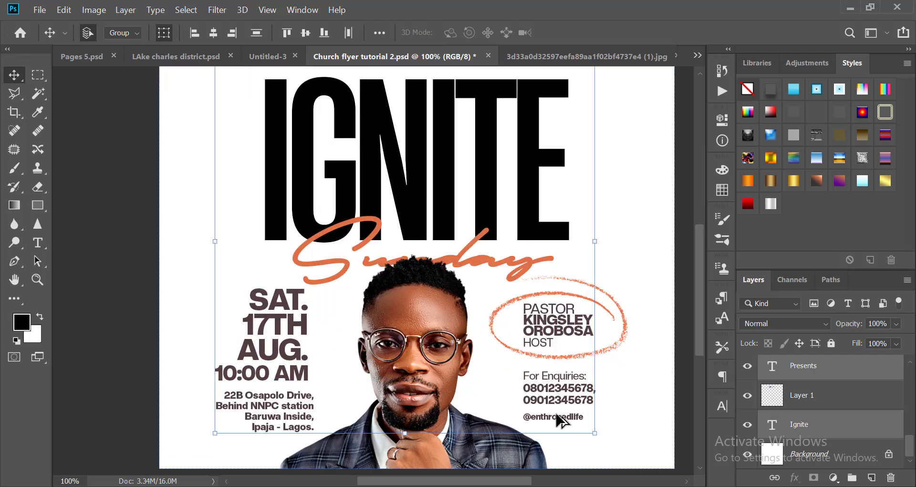
scroll(556, 420, up, 1)
scroll(559, 427, down, 2)
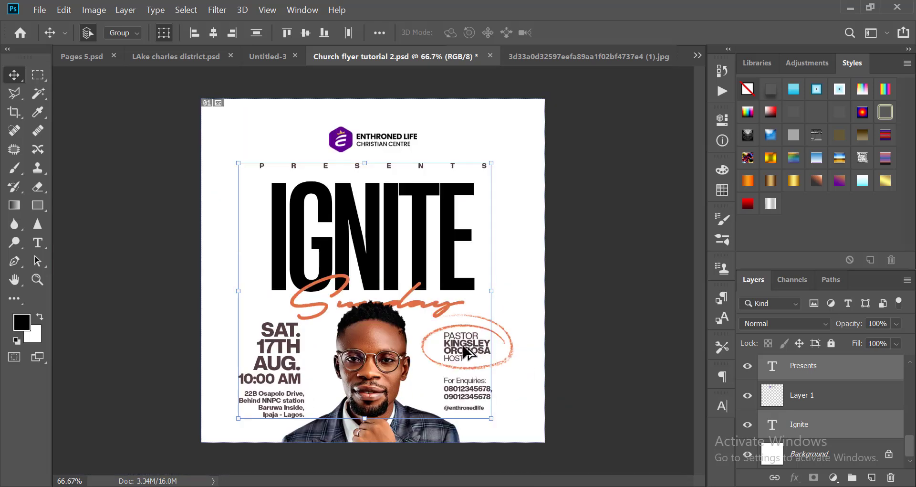
click(723, 405)
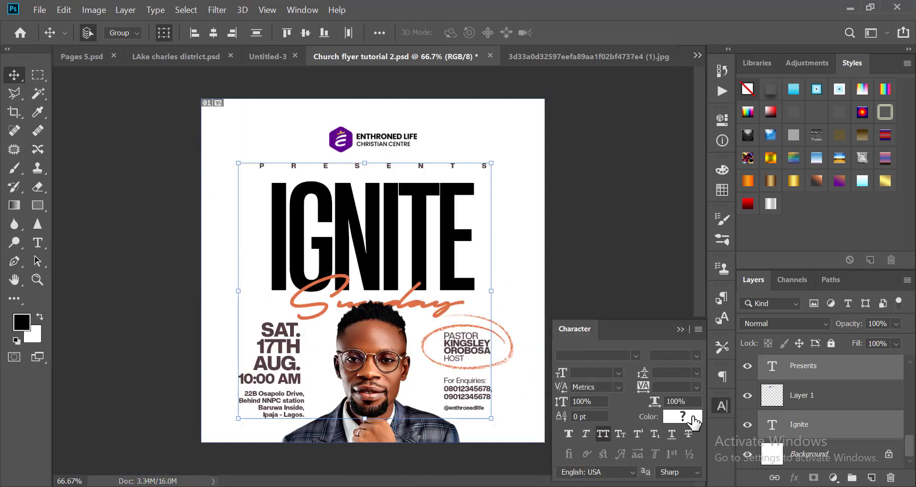
click(683, 417)
drag(556, 113, 495, 29)
click(861, 82)
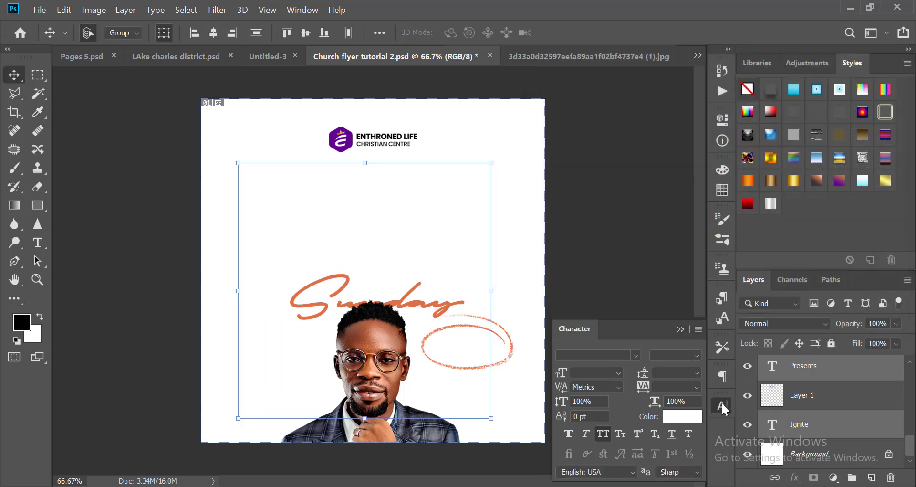
click(722, 404)
click(669, 339)
Turn the ENTHRONED LIFE CHRISTIAN CENTRE lettering on the logo layer white using a rectangular selection that excludes the purple emblem
scroll(388, 150, up, 2)
click(237, 180)
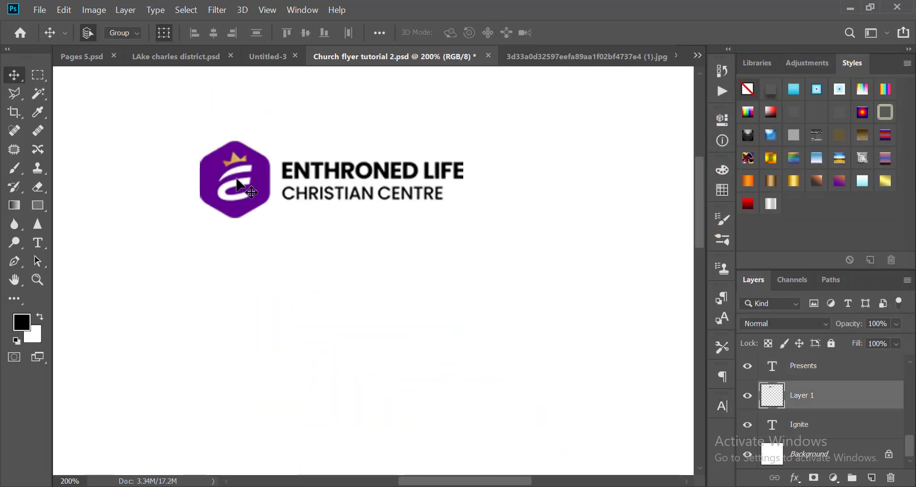
click(38, 77)
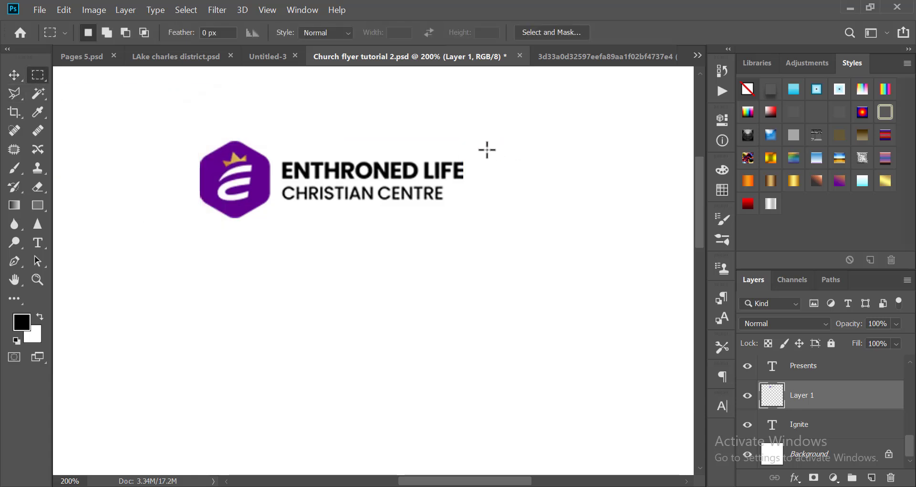
drag(487, 149, 277, 221)
key(Delete)
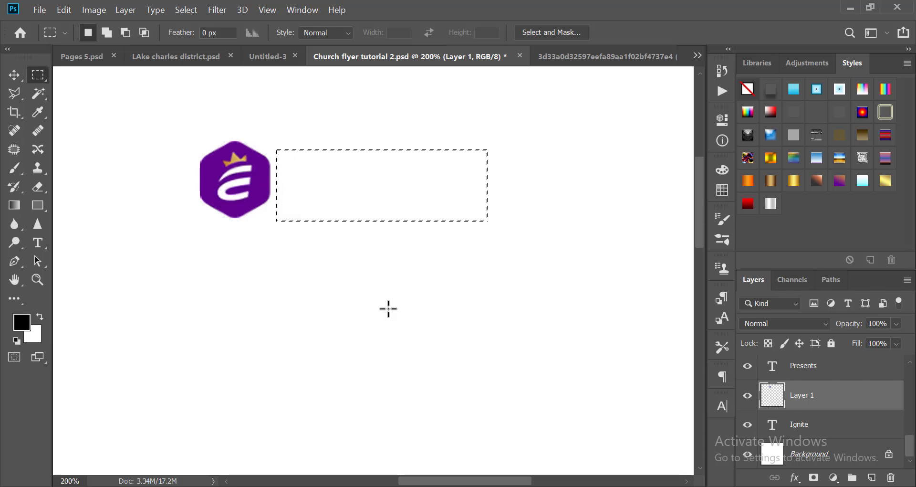
Fill the flyer's Background layer with the black foreground colour and check the result up close
key(v)
key(ctrl+minus)
key(ctrl+minus)
key(ctrl+minus)
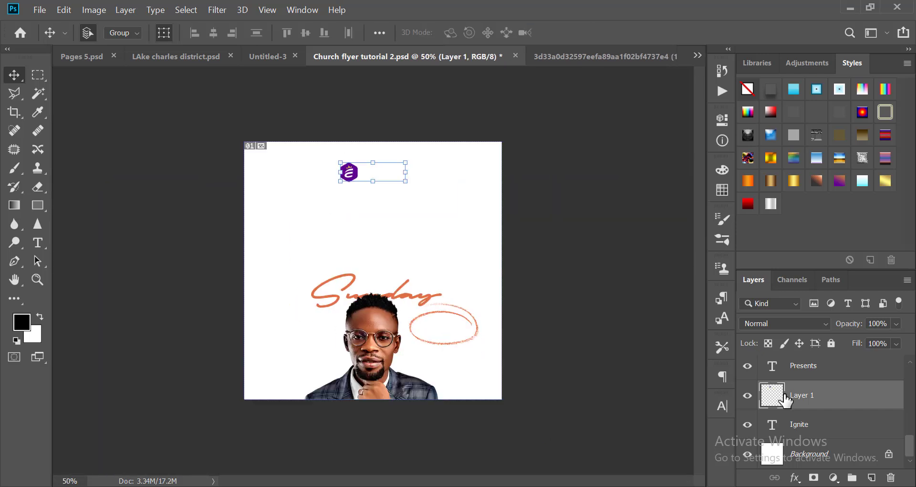
click(817, 456)
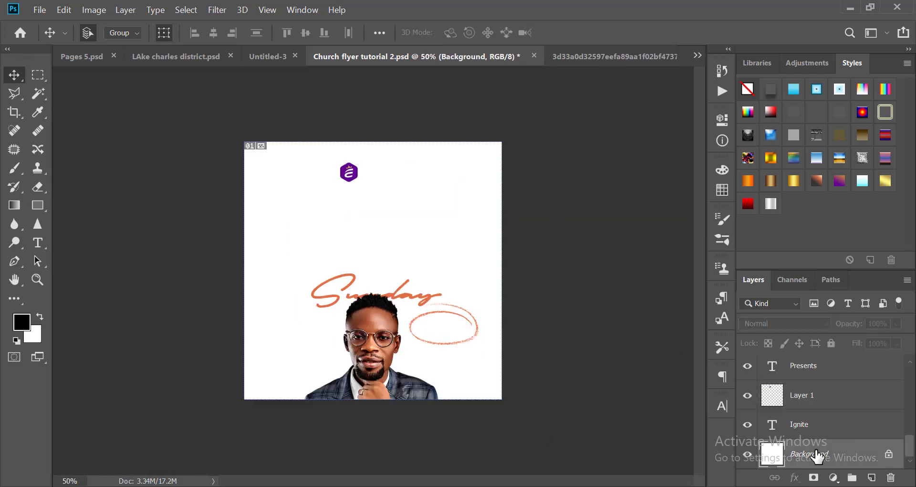
key(alt+BackSpace)
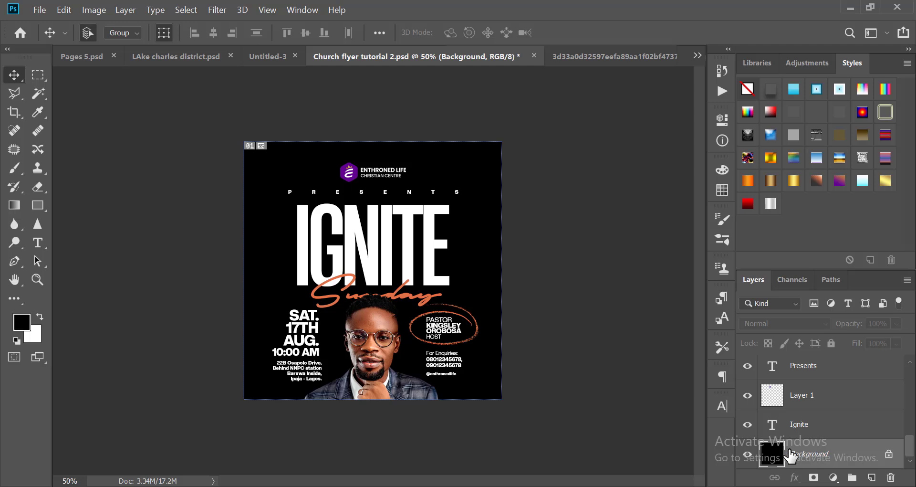
click(630, 332)
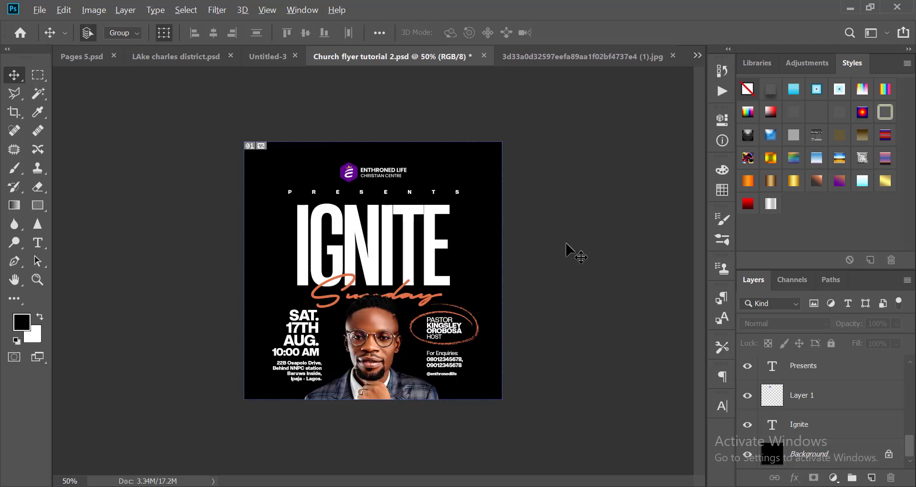
scroll(566, 243, down, 4)
scroll(547, 178, up, 6)
scroll(554, 201, down, 3)
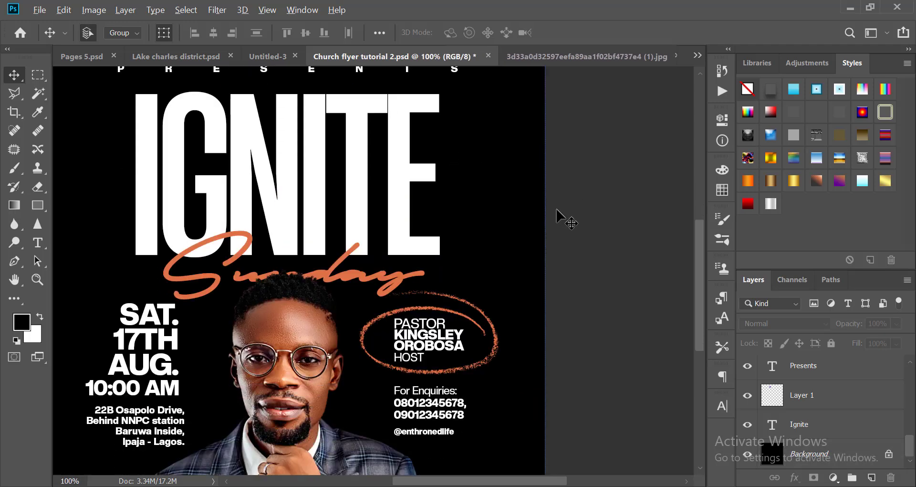
scroll(566, 220, down, 4)
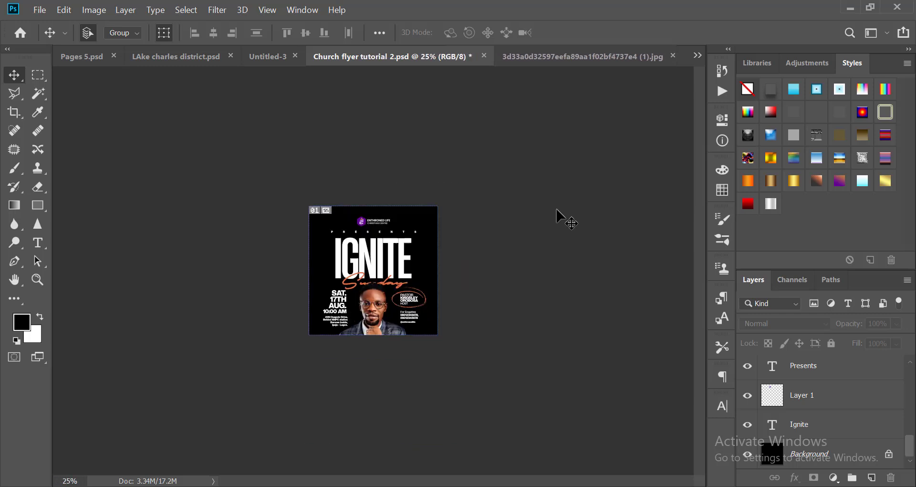
scroll(566, 220, up, 3)
scroll(568, 222, down, 1)
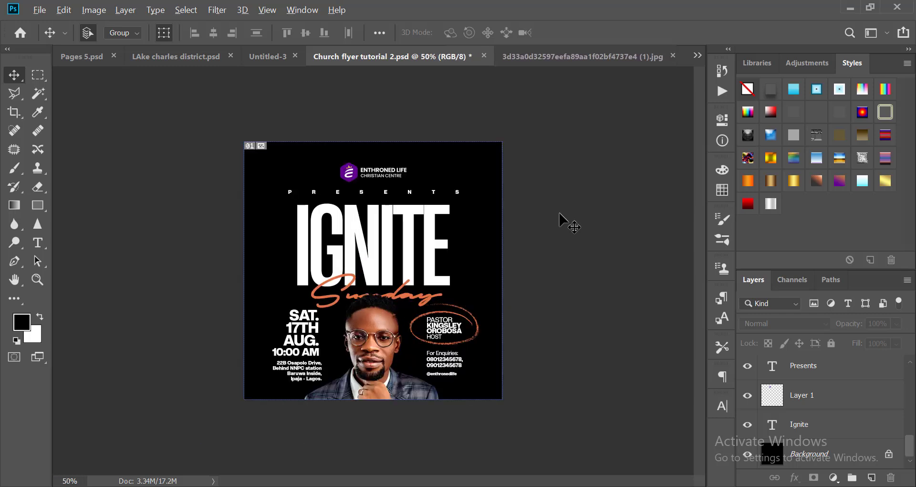
key(ctrl+o)
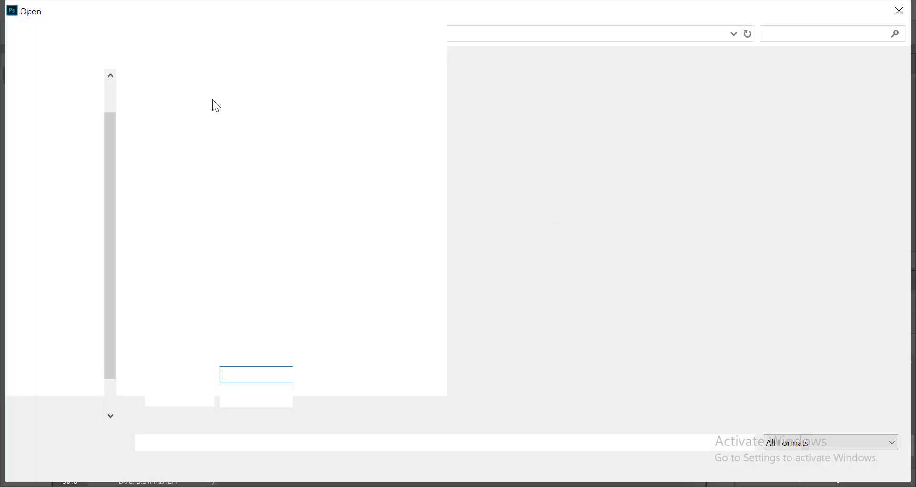
click(66, 125)
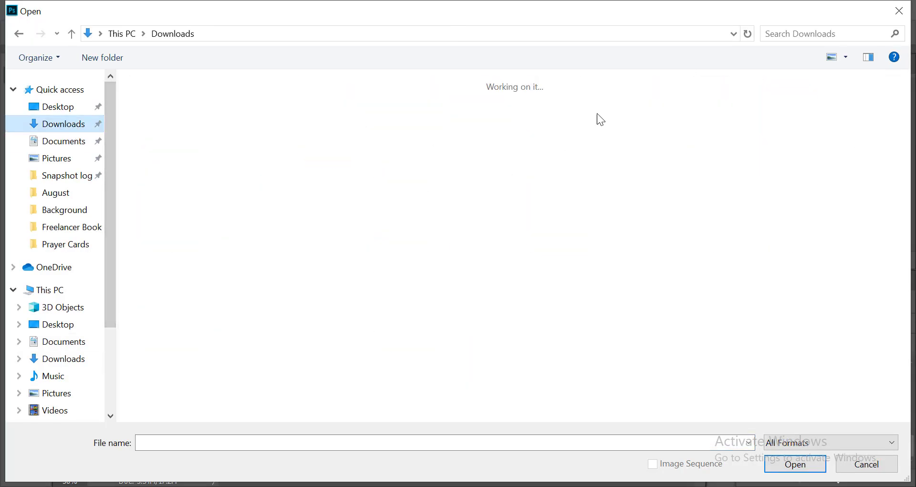
scroll(575, 171, down, 5)
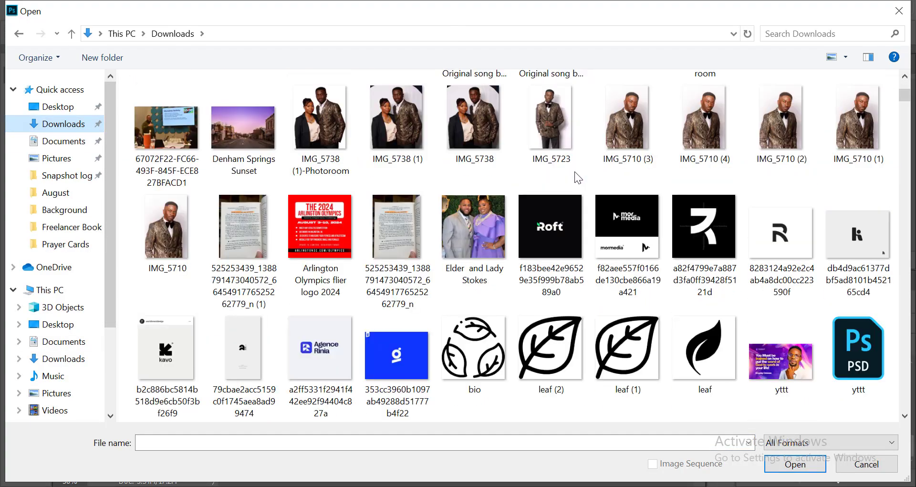
scroll(575, 171, down, 10)
scroll(575, 172, down, 10)
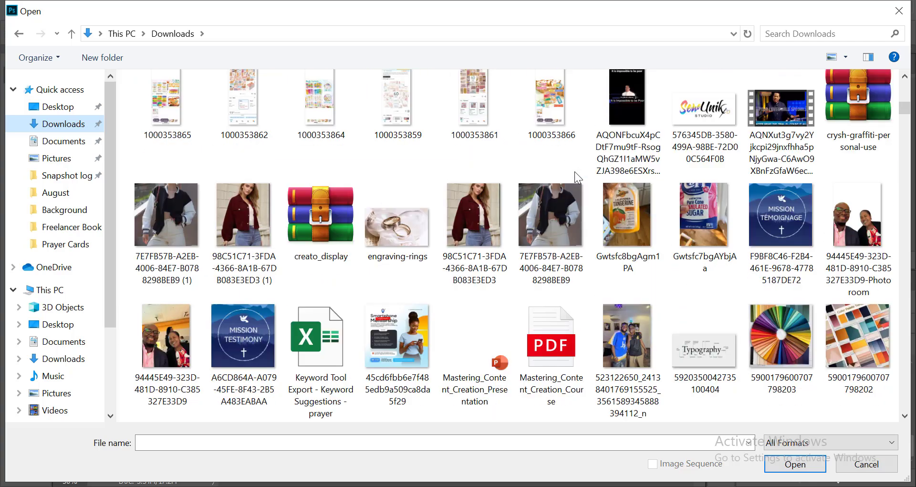
scroll(574, 171, down, 6)
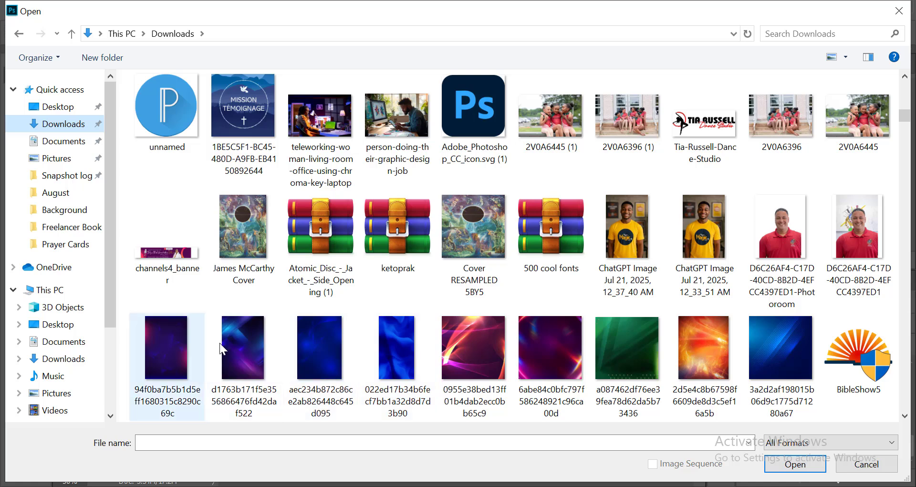
click(244, 343)
ctrl+click(420, 345)
ctrl+click(495, 334)
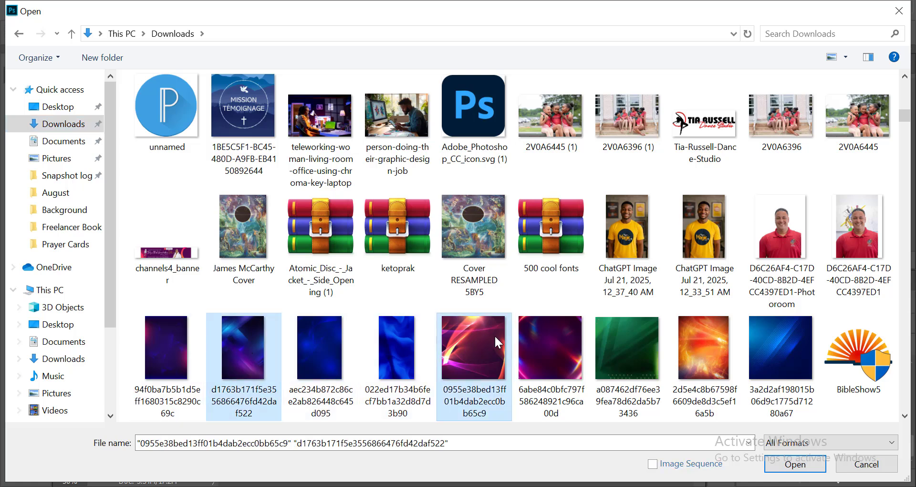
key(Return)
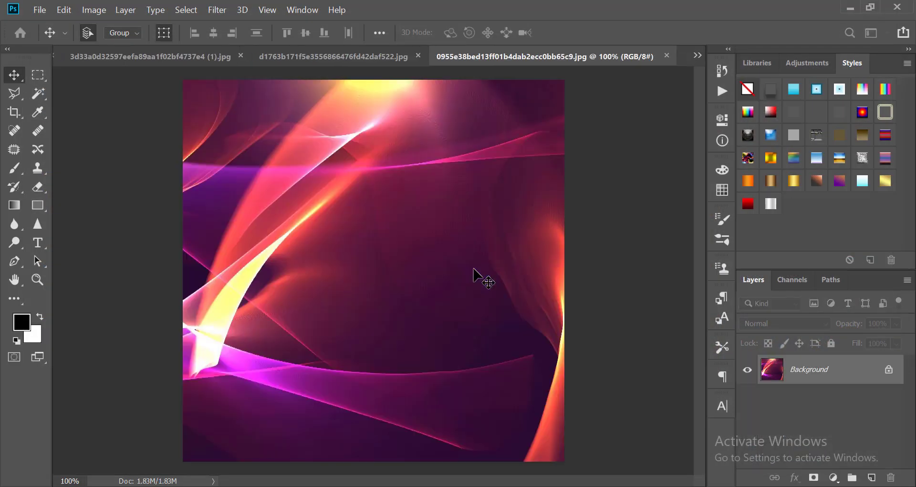
Copy the whole blue-purple abstract image, close its document and return to the Church flyer tutorial 2.psd document
click(317, 56)
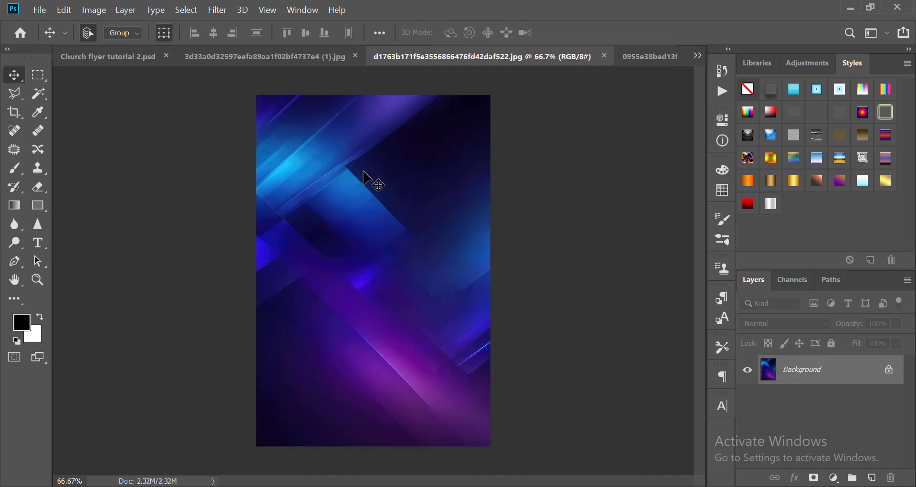
key(ctrl+a)
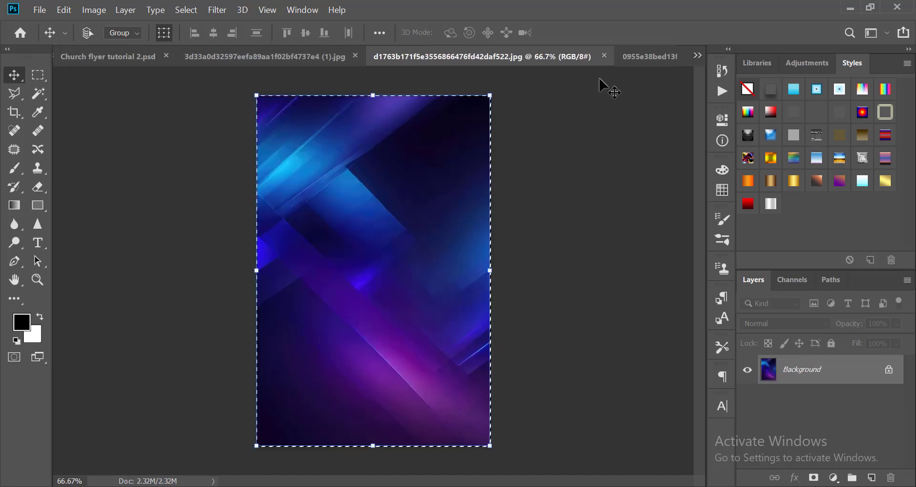
click(604, 56)
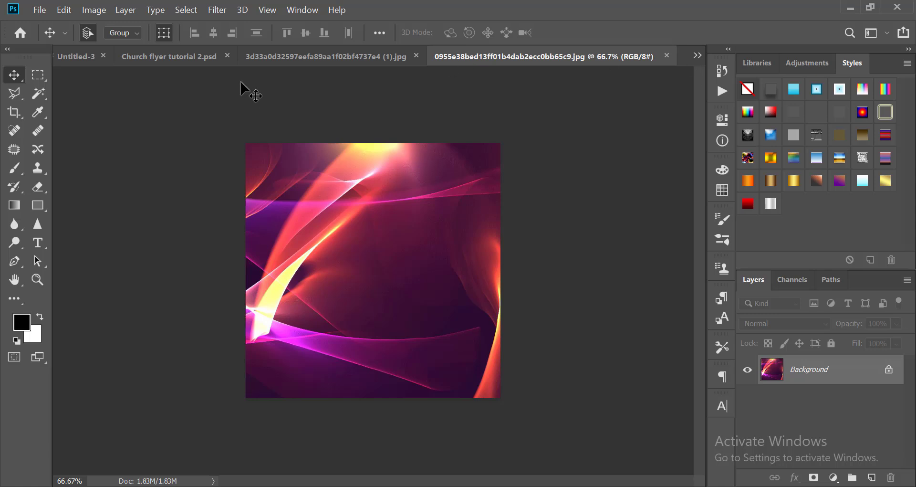
click(176, 60)
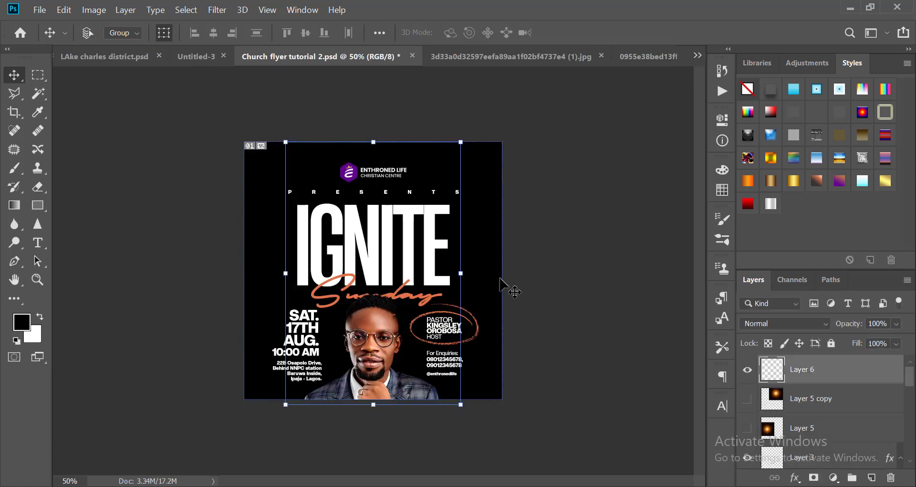
Paste the blue-purple image into the flyer, scale it to about 172%, shift it upward and send it behind all content
key(ctrl+v)
key(ctrl+minus)
drag(432, 181, 517, 151)
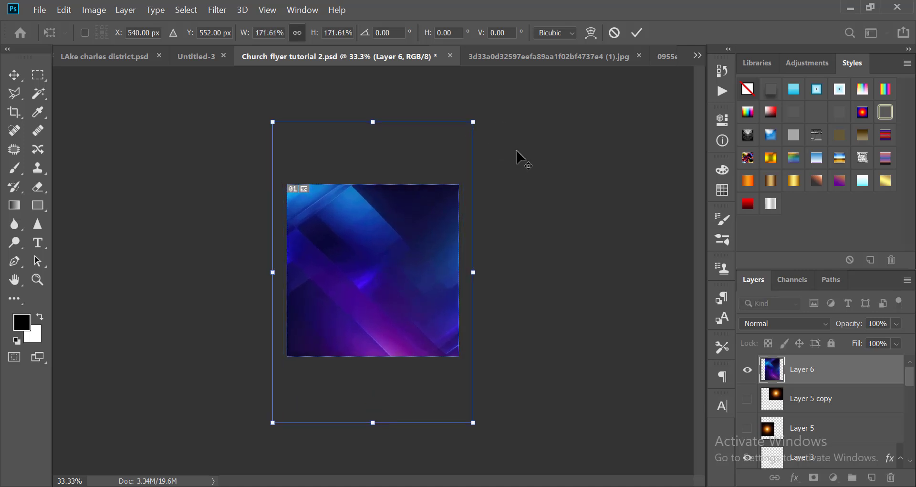
key(Return)
drag(409, 317, 409, 284)
key(ctrl+shift+bracketleft)
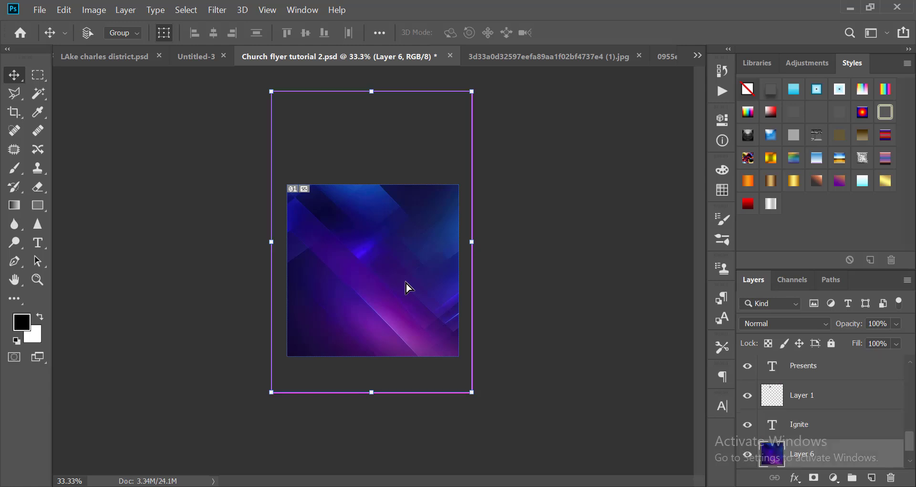
Crop the flyer to its existing canvas bounds to trim the overhanging parts of the blue-purple background image
click(500, 305)
key(c)
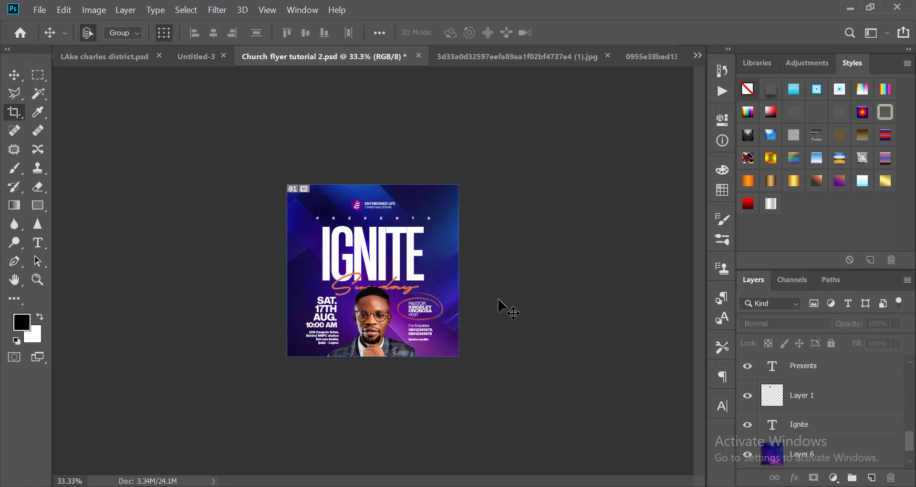
key(Return)
key(v)
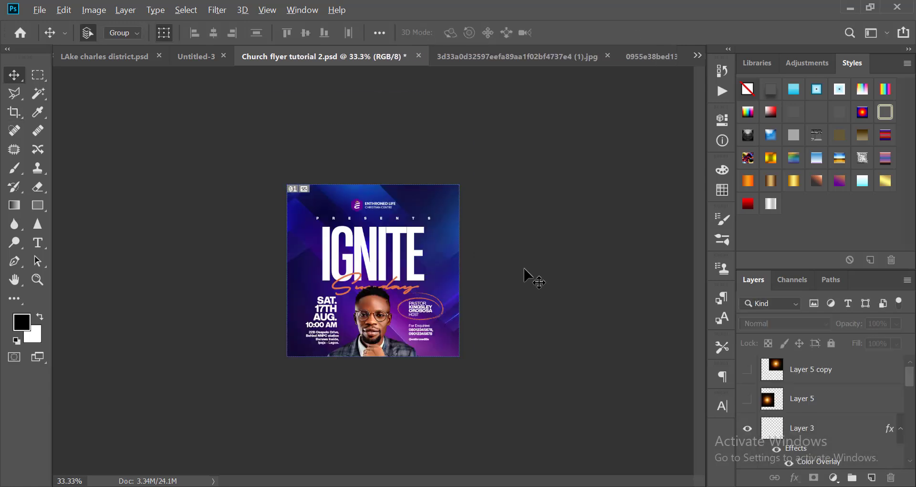
Apply a Gaussian Blur with a 9.6-pixel radius to the blue-purple background layer
scroll(436, 231, up, 3)
scroll(425, 222, down, 2)
click(461, 156)
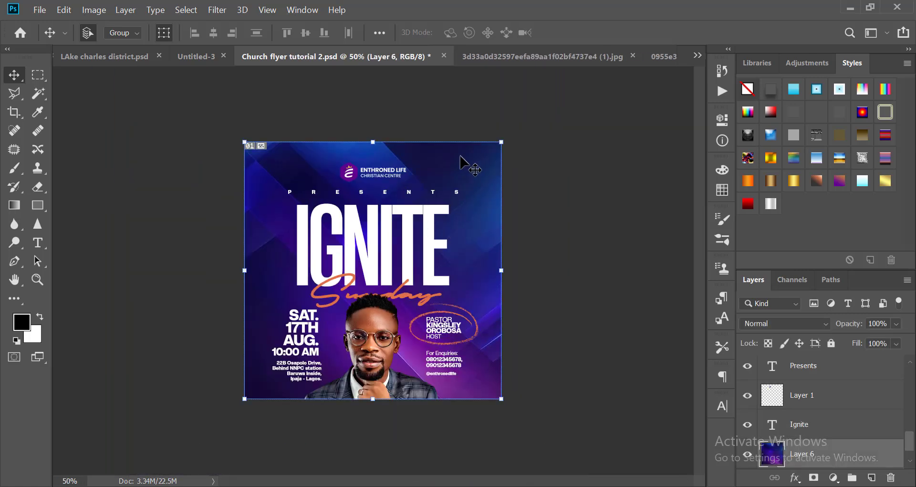
scroll(460, 157, up, 1)
click(218, 10)
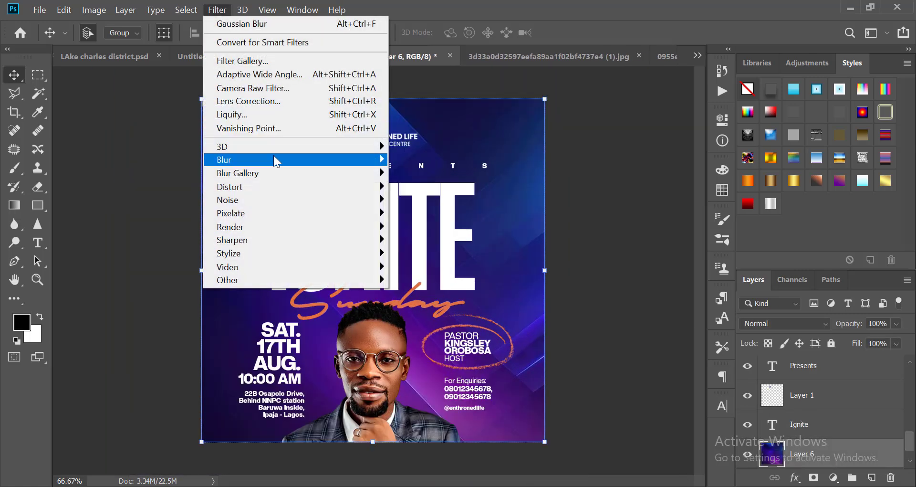
mouse_move(329, 162)
click(427, 213)
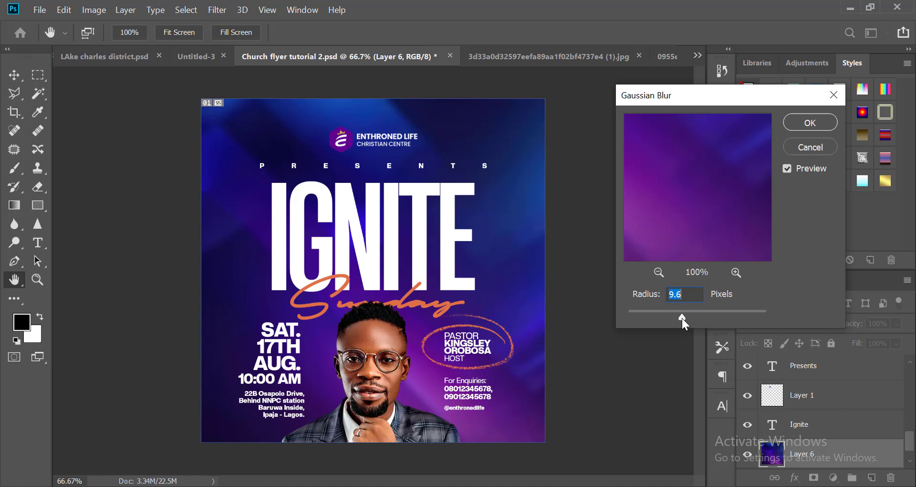
key(Return)
key(ctrl+minus)
key(ctrl+minus)
click(609, 309)
key(ctrl+plus)
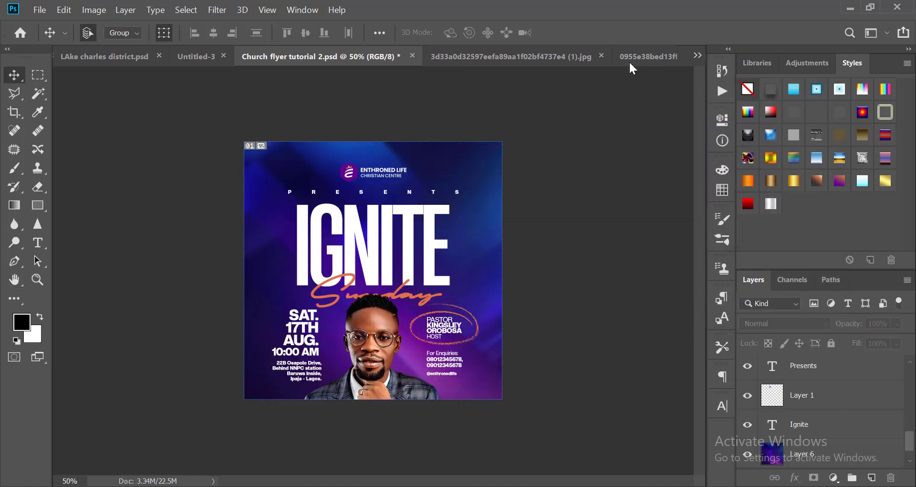
Copy the whole red-purple light image and close its document
click(641, 57)
key(ctrl+a)
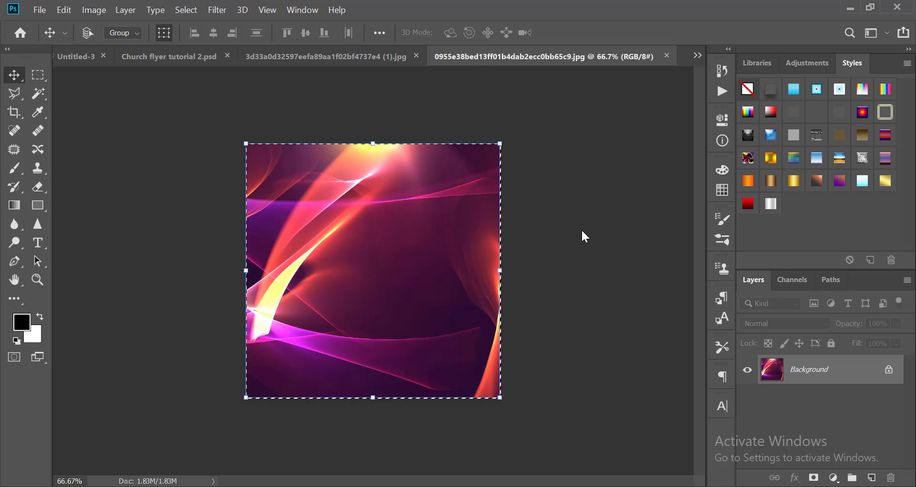
click(667, 56)
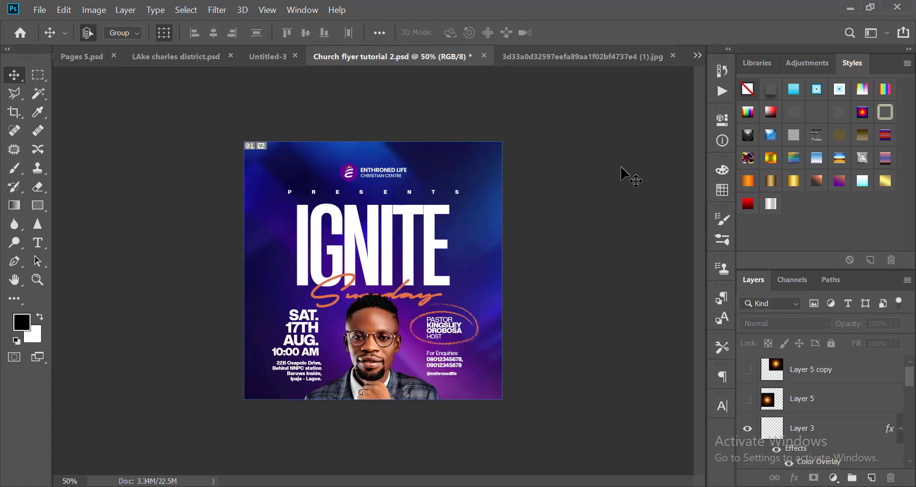
Paste the red-purple image into the flyer, scale it to about 139%, shift it upward and place it directly above the blue-purple background layer
key(ctrl+v)
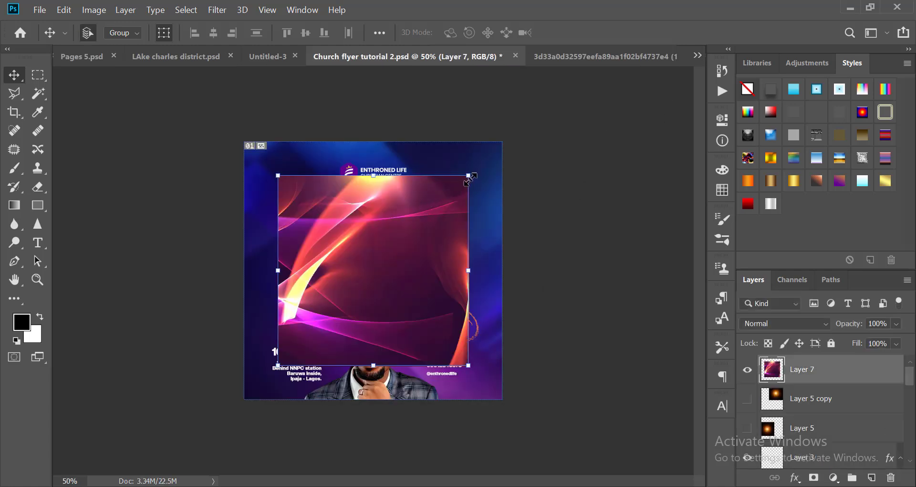
drag(471, 178, 536, 170)
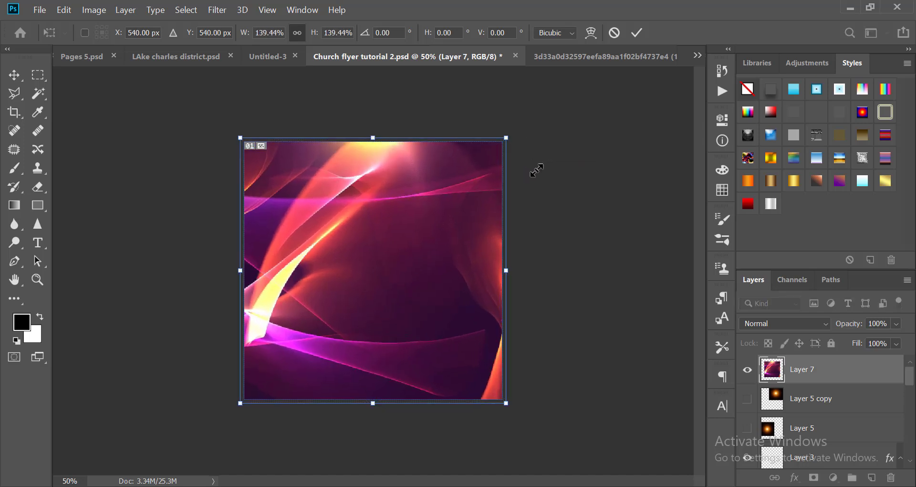
key(Return)
drag(388, 291, 388, 255)
key(ctrl+shift+[)
key(ctrl+])
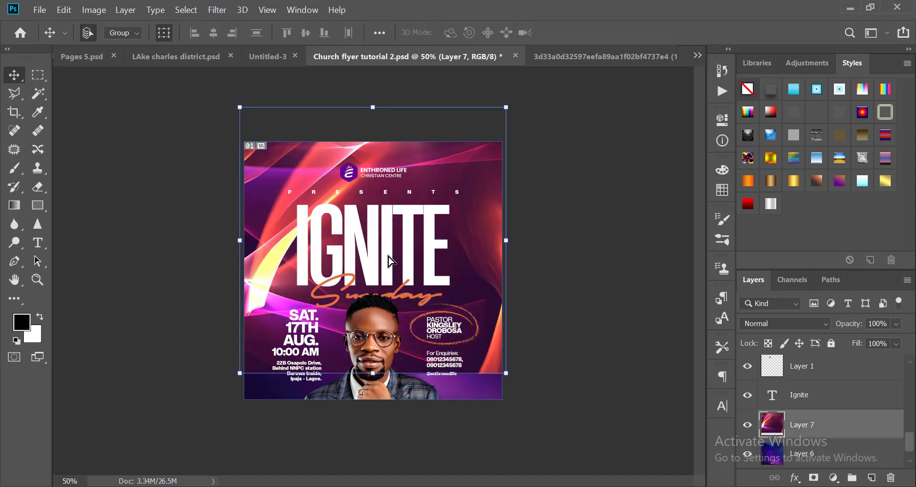
Apply a Gaussian Blur with an 11.1-pixel radius to the red-purple image layer
click(217, 10)
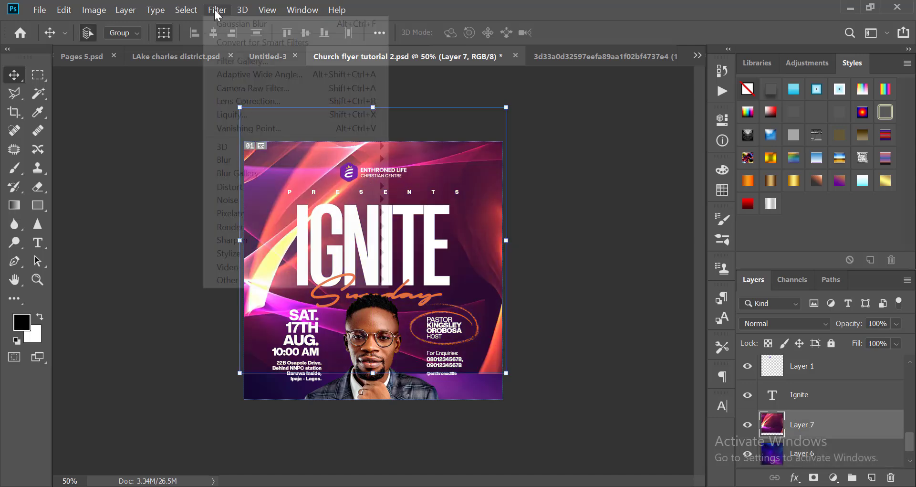
mouse_move(373, 159)
click(429, 213)
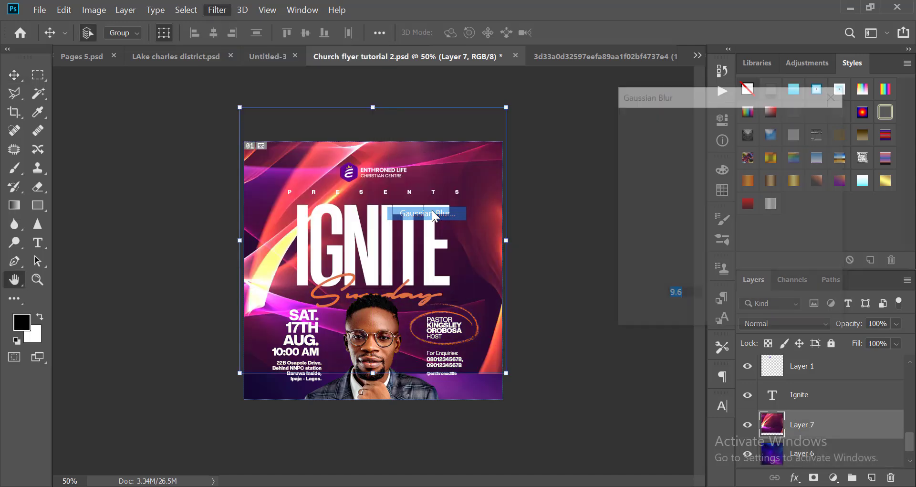
drag(683, 316, 684, 316)
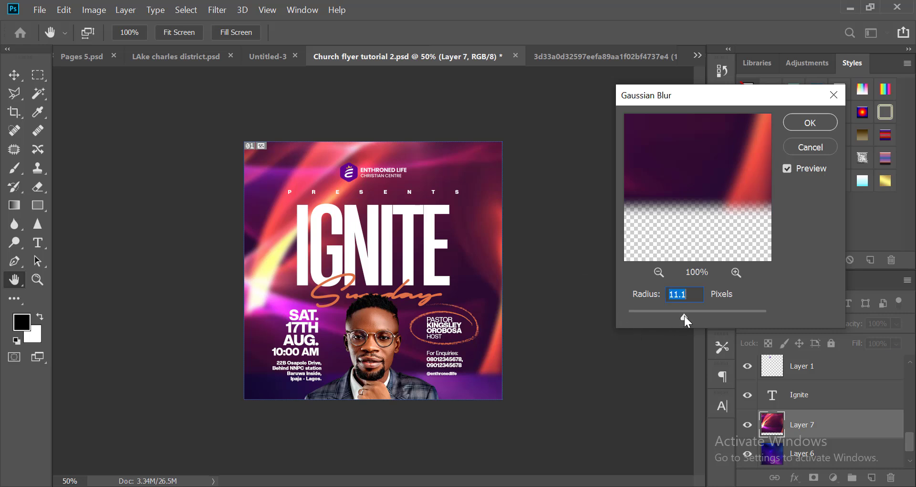
key(Return)
key(v)
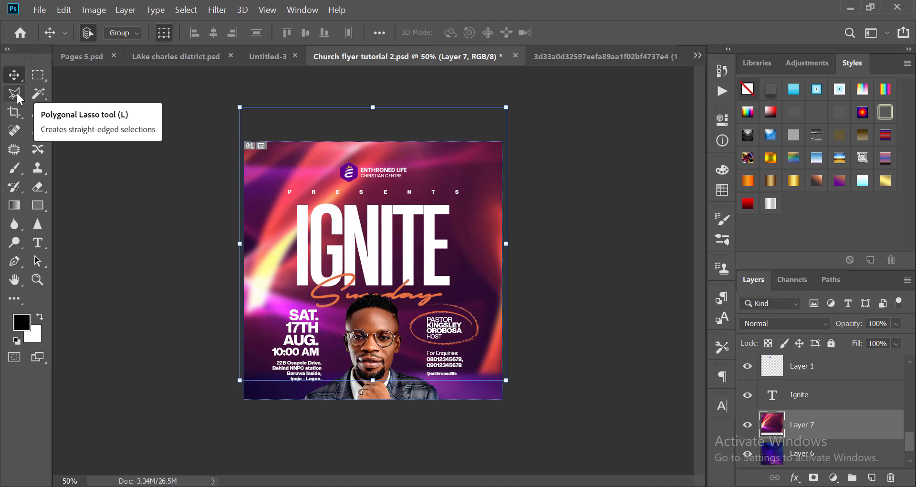
Draw a polygonal lasso selection around the lower half of the flyer, from the bottom of the IGNITE heading to below the canvas
click(18, 97)
click(582, 390)
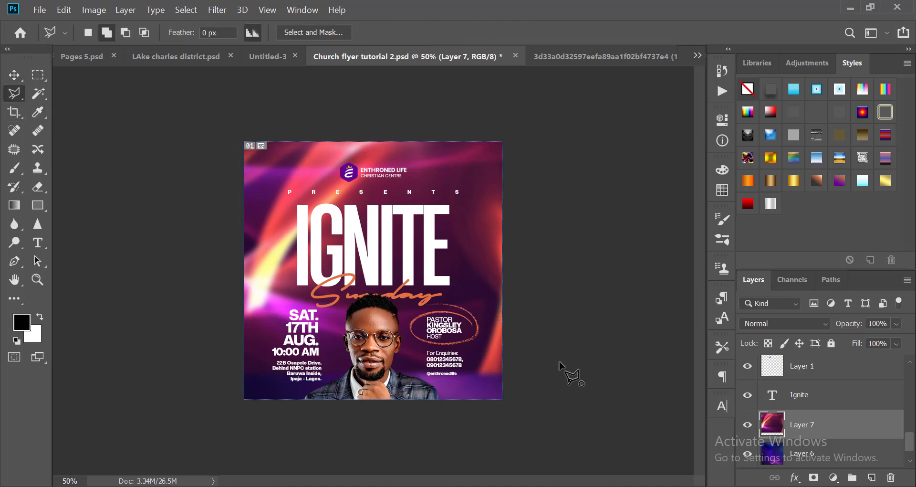
click(479, 272)
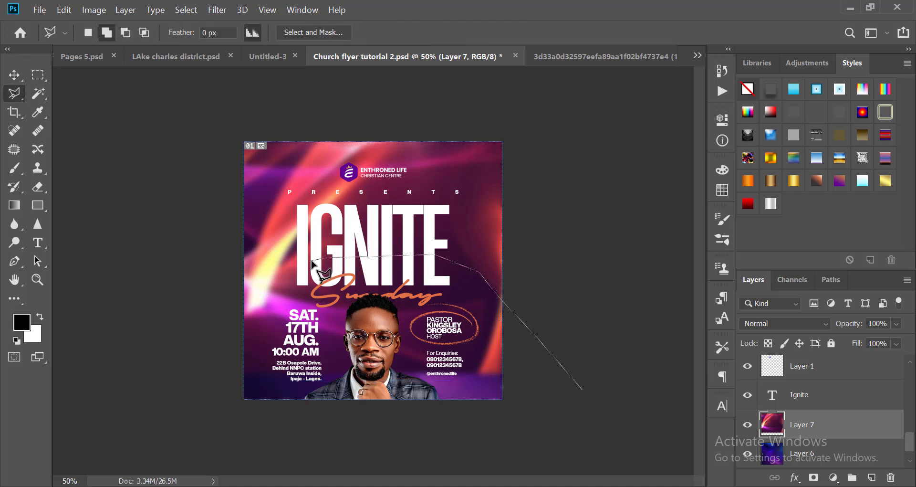
click(277, 257)
click(186, 308)
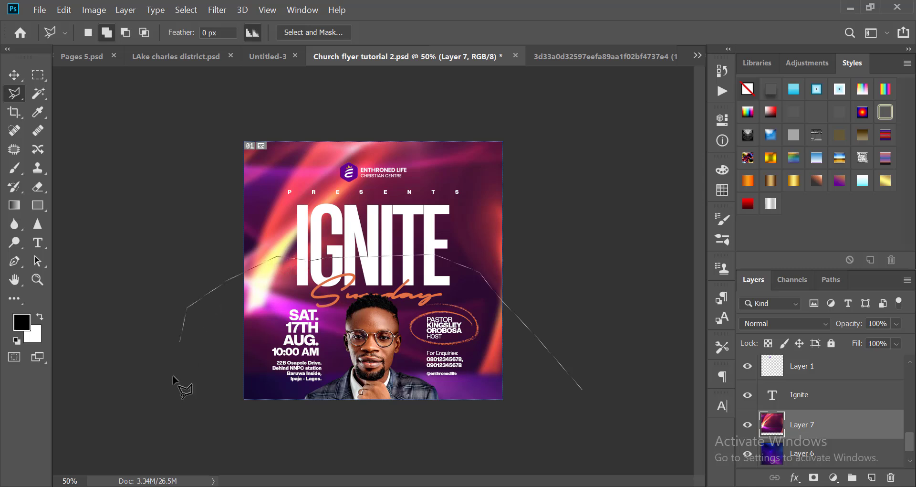
click(173, 374)
click(183, 402)
click(248, 444)
click(406, 473)
double_click(577, 441)
Feather the selection by 200 pixels, delete that area from the red-purple image layer and deselect
right_click(364, 316)
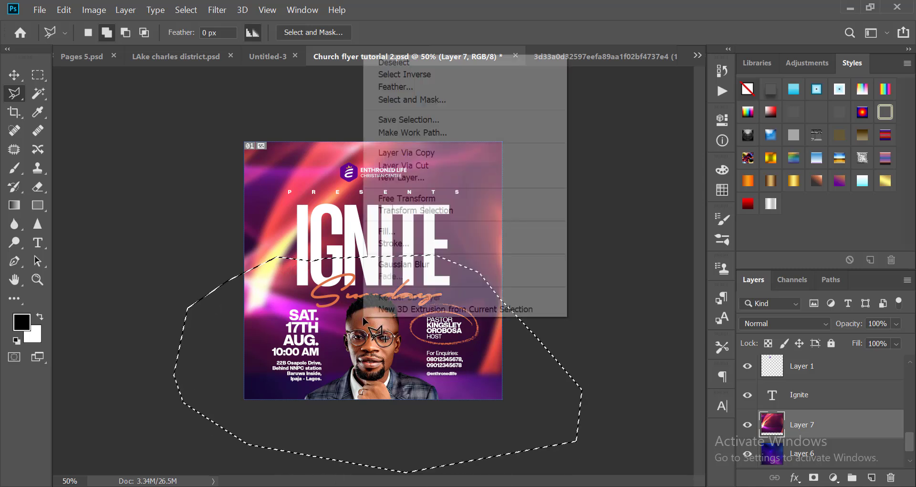
click(391, 85)
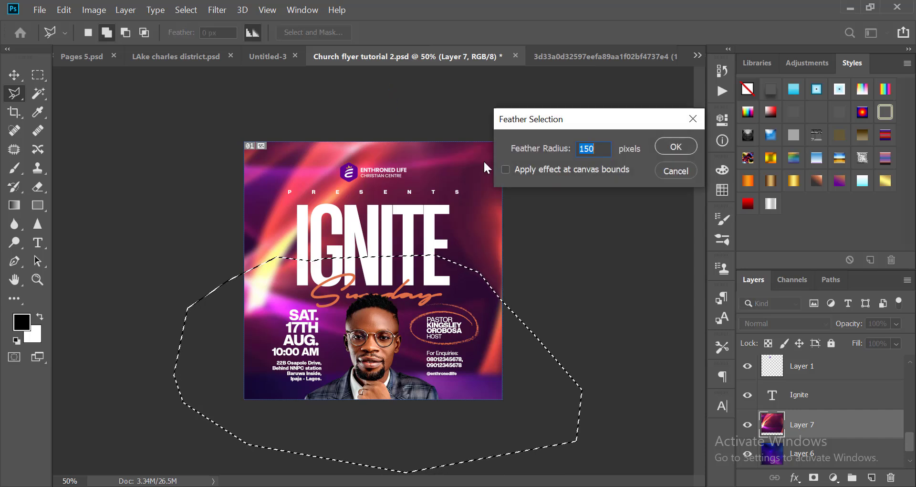
text(200)
key(Return)
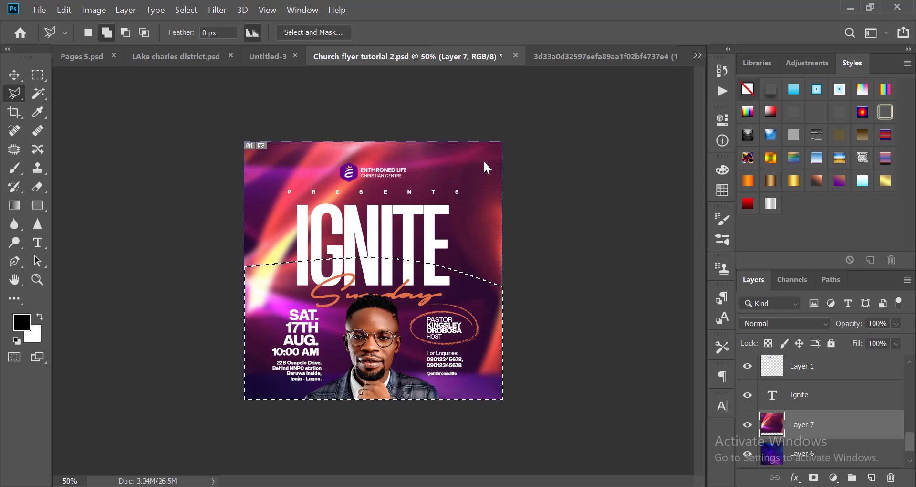
key(Delete)
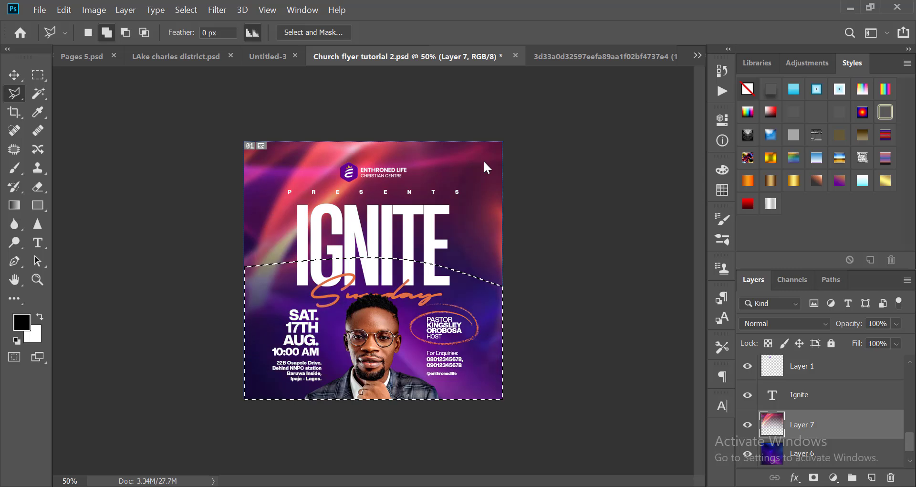
key(v)
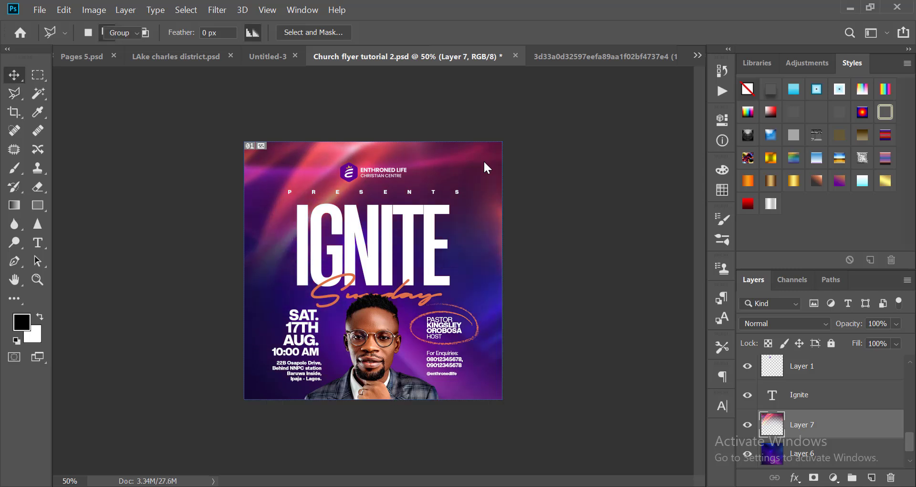
key(ctrl+d)
Crop the document to its current canvas bounds to trim the background images extending beyond the edges
click(546, 224)
key(c)
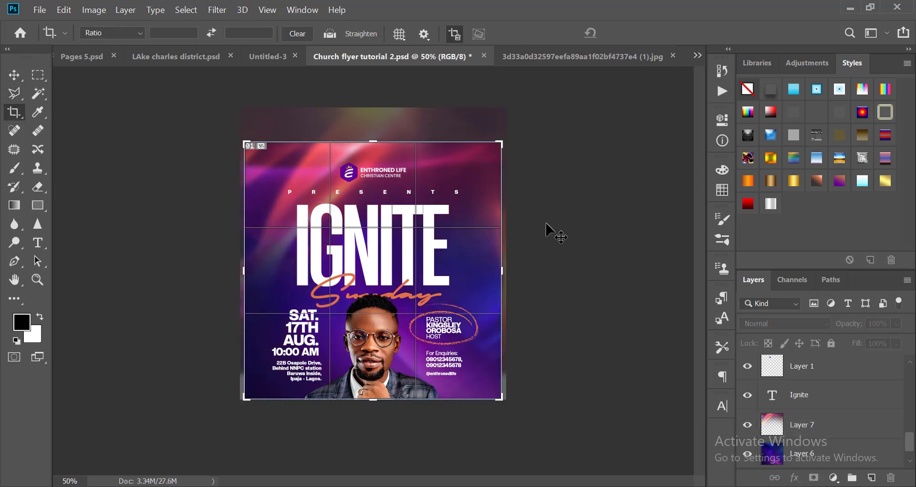
key(Return)
key(v)
Examine the overall look of the dark flyer at small and large zoom levels
scroll(438, 168, down, 4)
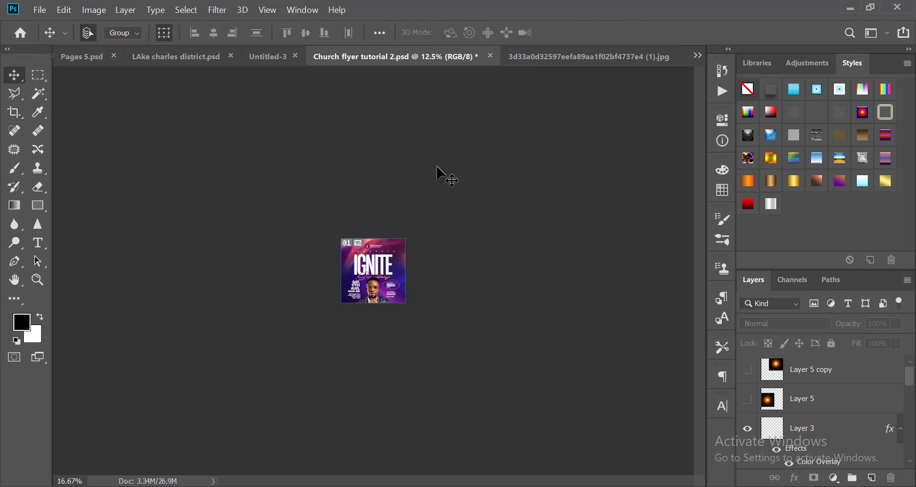
scroll(438, 167, up, 4)
scroll(405, 122, down, 4)
scroll(403, 120, up, 4)
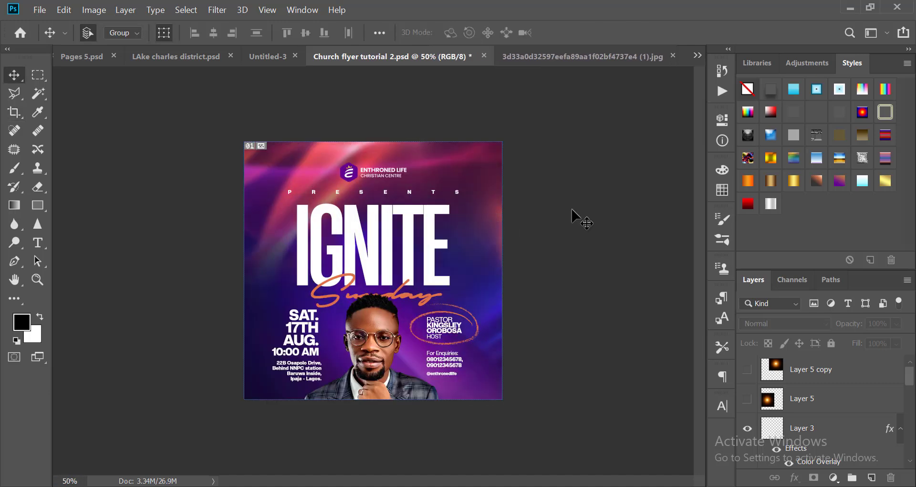
scroll(482, 231, down, 3)
scroll(487, 232, up, 4)
scroll(533, 253, down, 4)
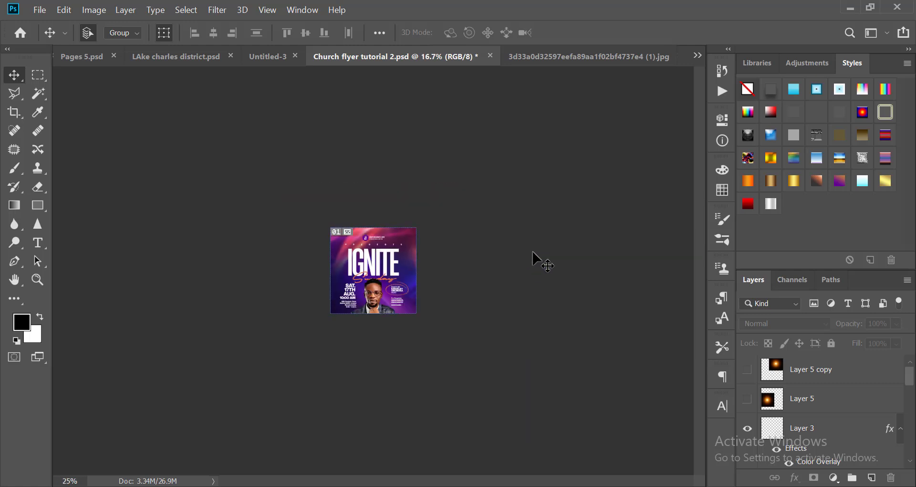
scroll(533, 253, up, 4)
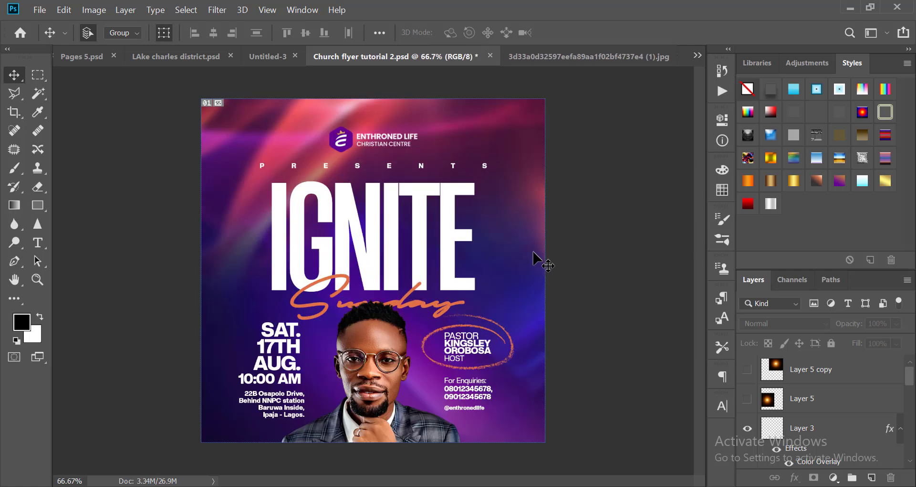
scroll(485, 239, down, 4)
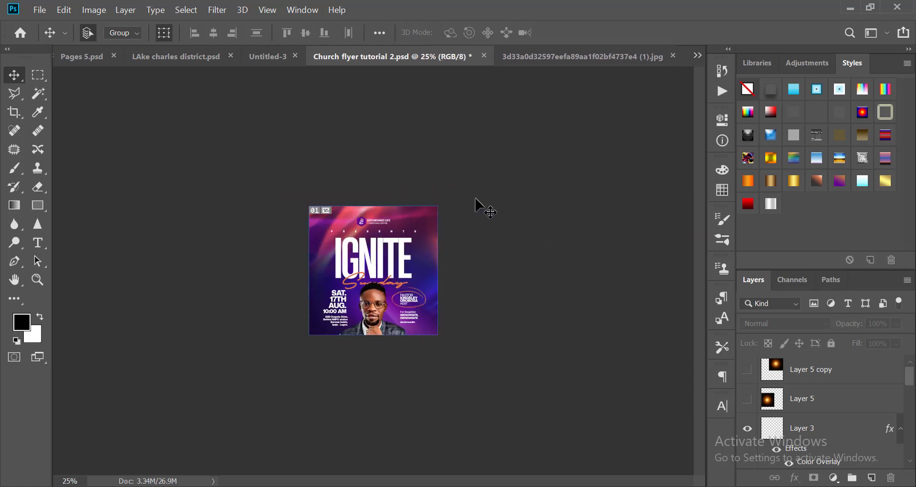
scroll(477, 202, up, 3)
scroll(484, 215, down, 3)
scroll(485, 216, up, 3)
scroll(488, 224, down, 4)
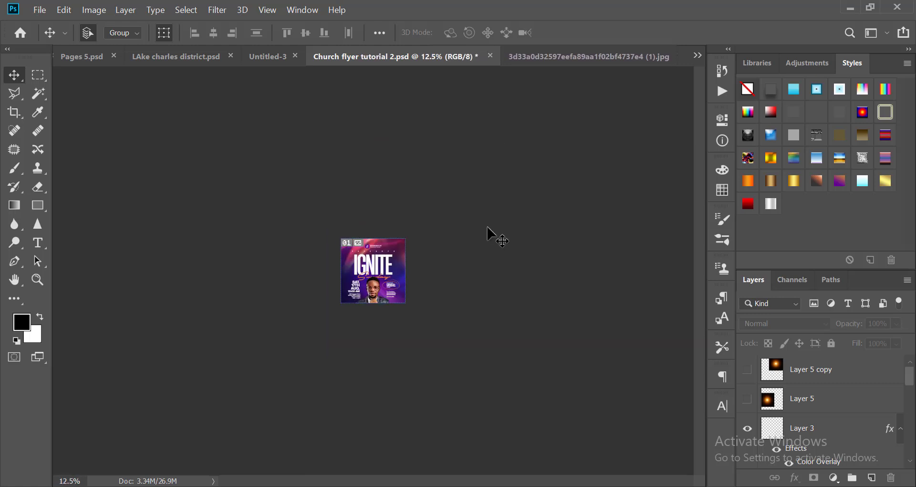
scroll(489, 232, up, 3)
scroll(473, 238, down, 1)
scroll(429, 215, up, 1)
scroll(406, 220, up, 1)
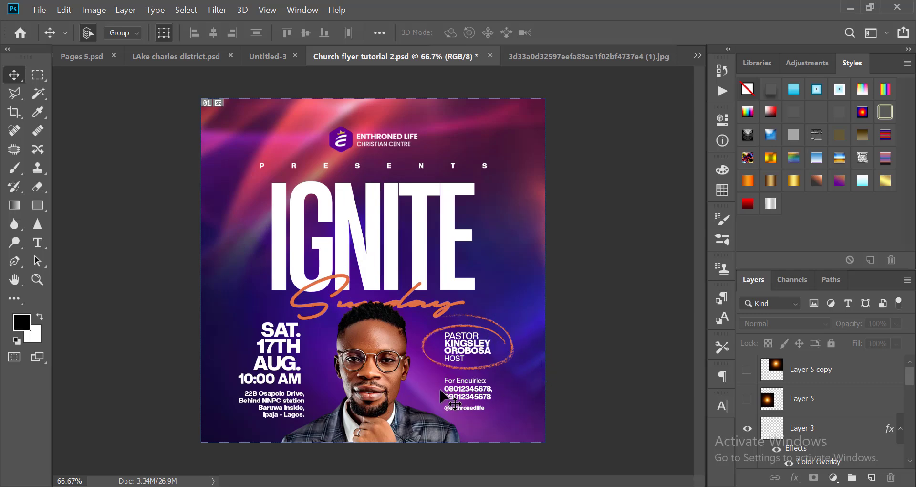
Inspect the church logo up close against the blended background and compare it with the whole flyer
scroll(356, 139, up, 3)
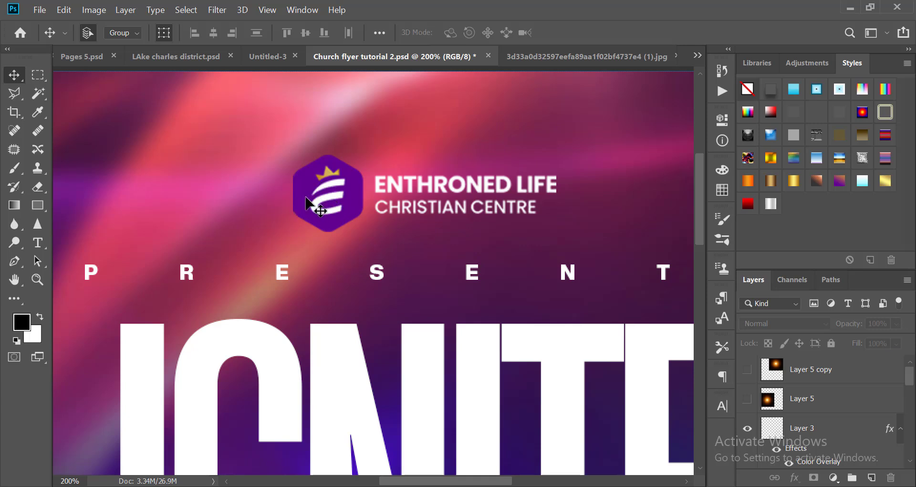
drag(305, 196, 322, 175)
scroll(329, 181, down, 4)
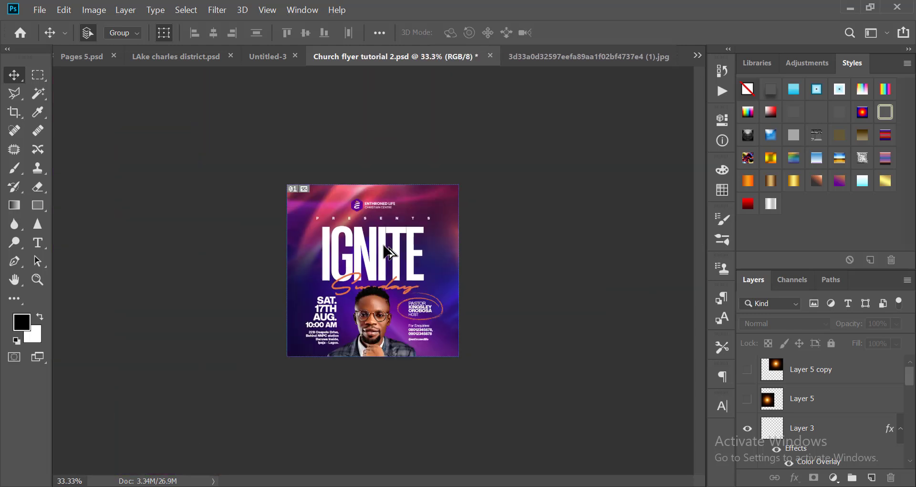
scroll(378, 206, up, 2)
scroll(380, 209, up, 1)
scroll(334, 170, up, 2)
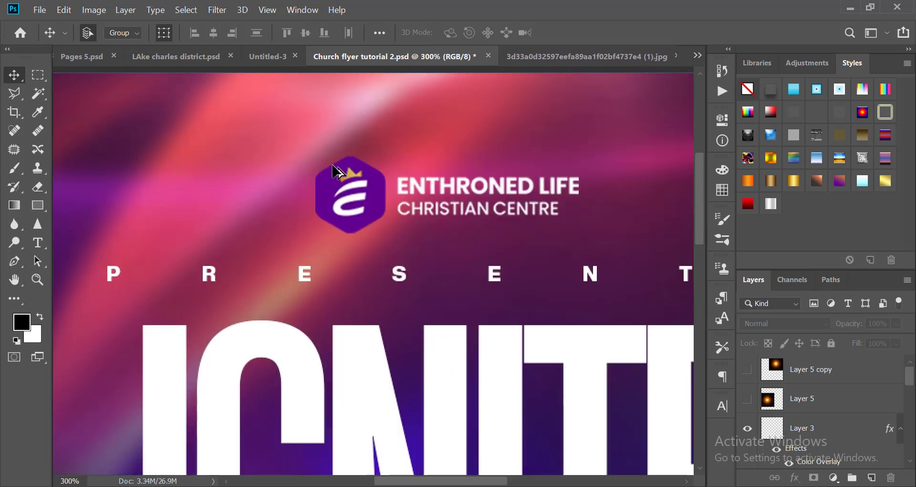
scroll(375, 205, down, 6)
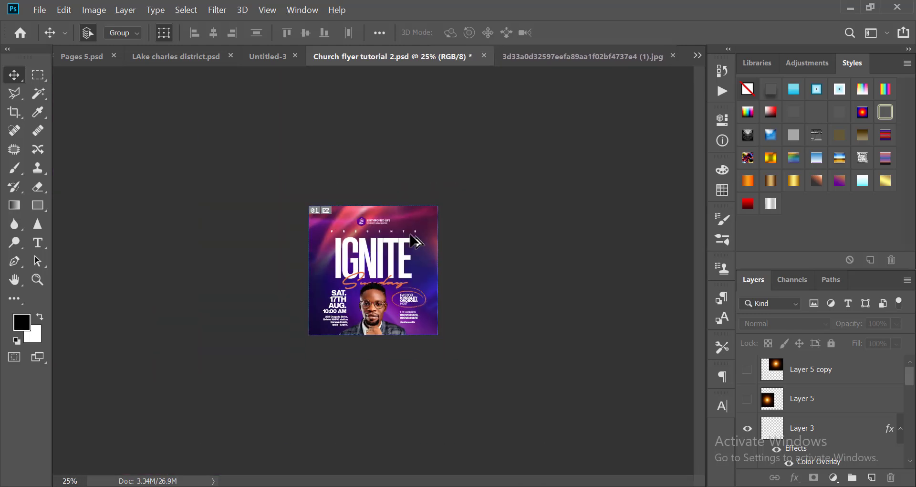
Try two gold gradient styles on the IGNITE heading and keep the lighter gold one with the gradient stroke
scroll(458, 243, up, 4)
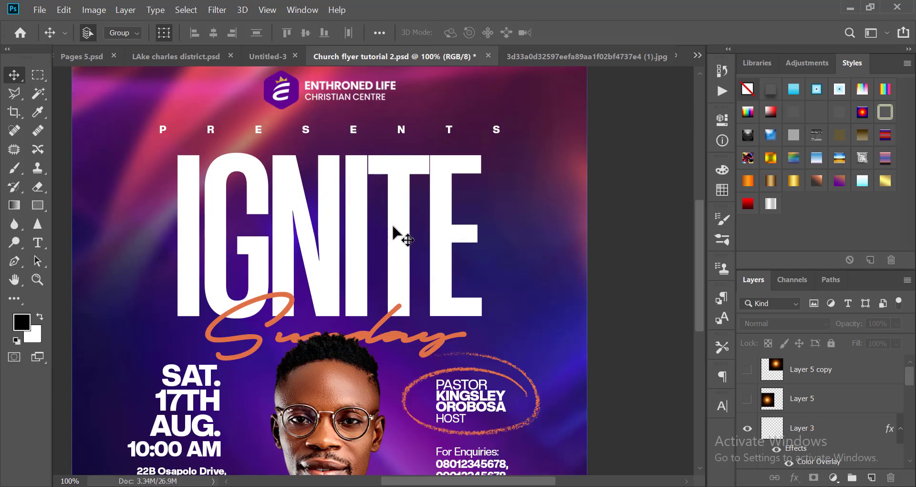
click(394, 233)
scroll(394, 233, down, 2)
scroll(394, 232, up, 1)
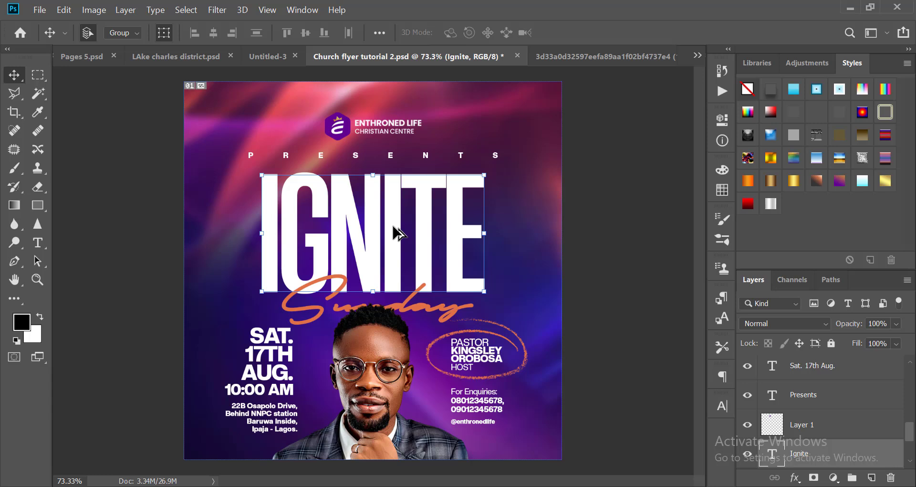
click(886, 181)
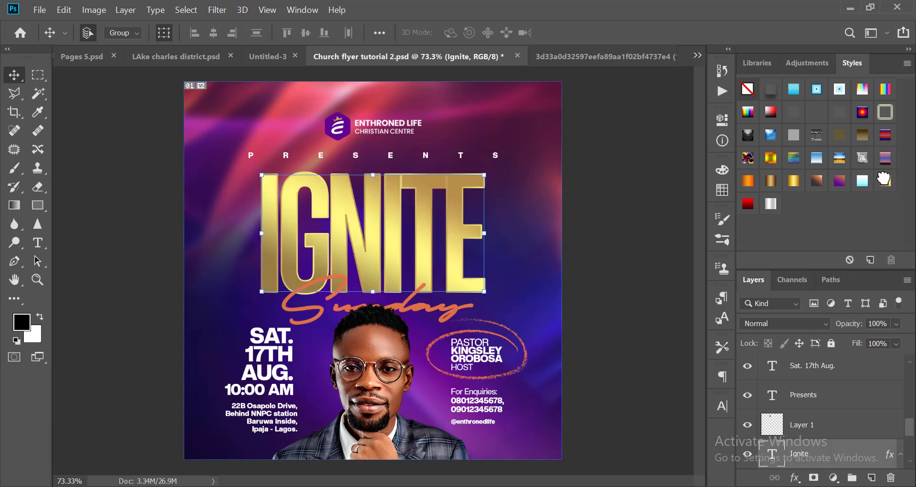
click(794, 181)
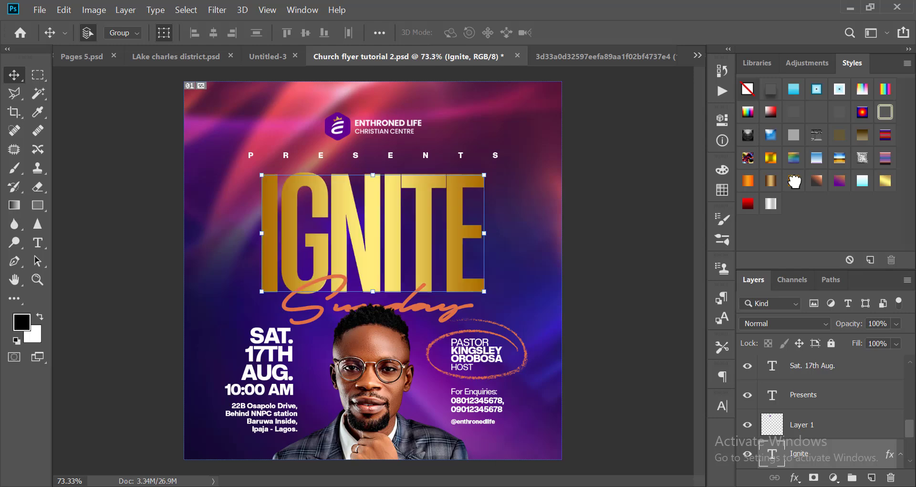
key(ctrl+minus)
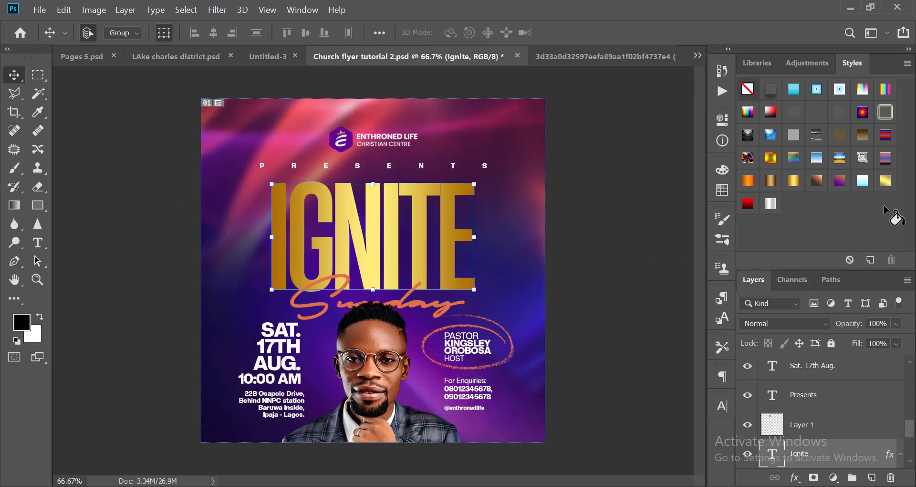
click(885, 180)
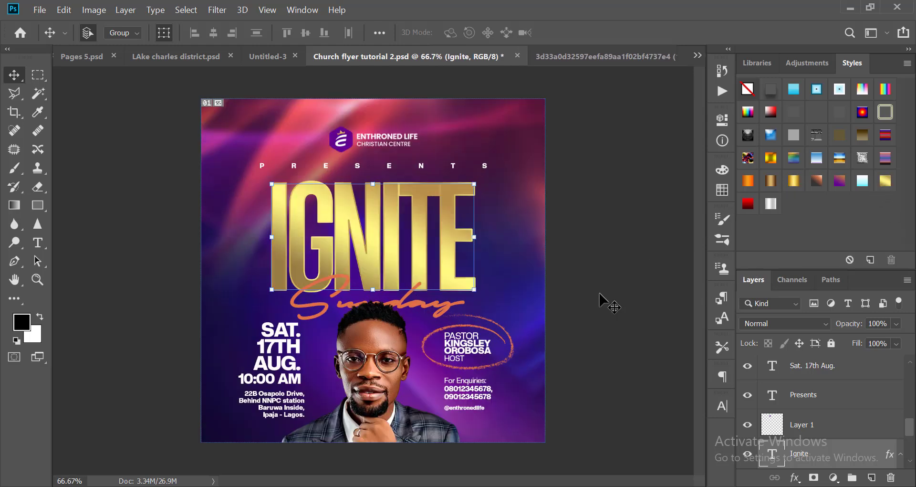
Examine how the gold IGNITE heading reads within the whole flyer at different zoom levels
click(599, 293)
key(ctrl+minus)
key(ctrl+minus)
key(ctrl+minus)
key(ctrl+plus)
key(ctrl+plus)
key(ctrl+plus)
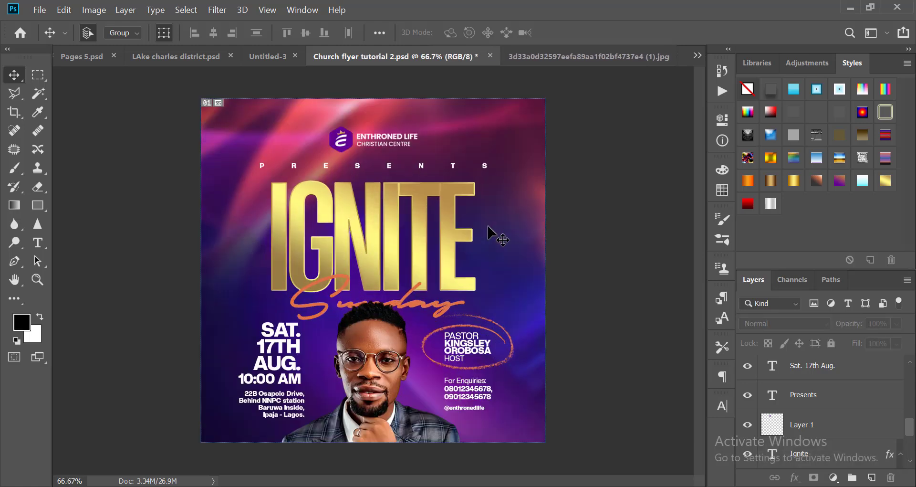
key(ctrl+minus)
key(ctrl+plus)
key(ctrl+plus)
Change the "Sunday" script text colour to white (ffffff)
click(370, 245)
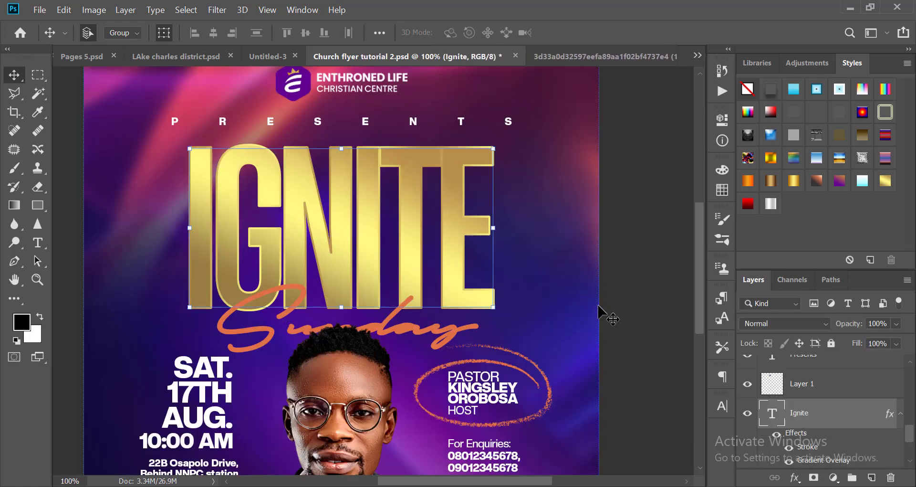
click(445, 338)
click(722, 406)
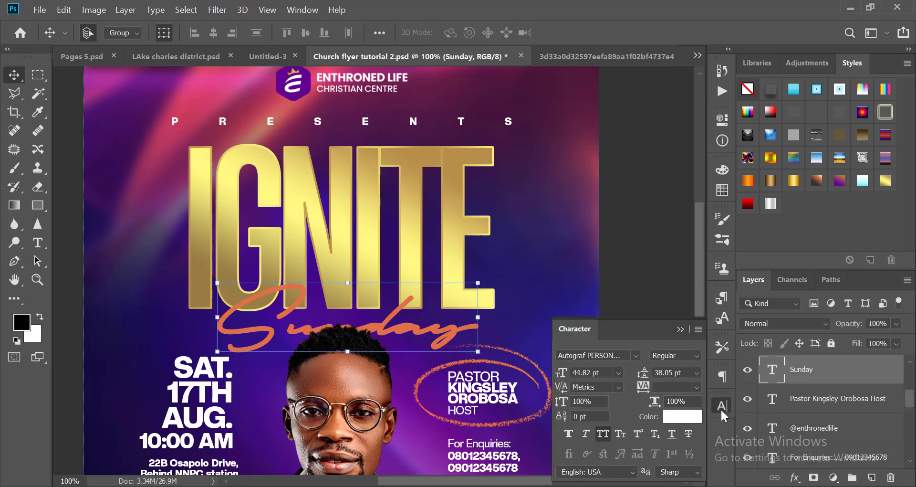
click(683, 417)
text(ffffff)
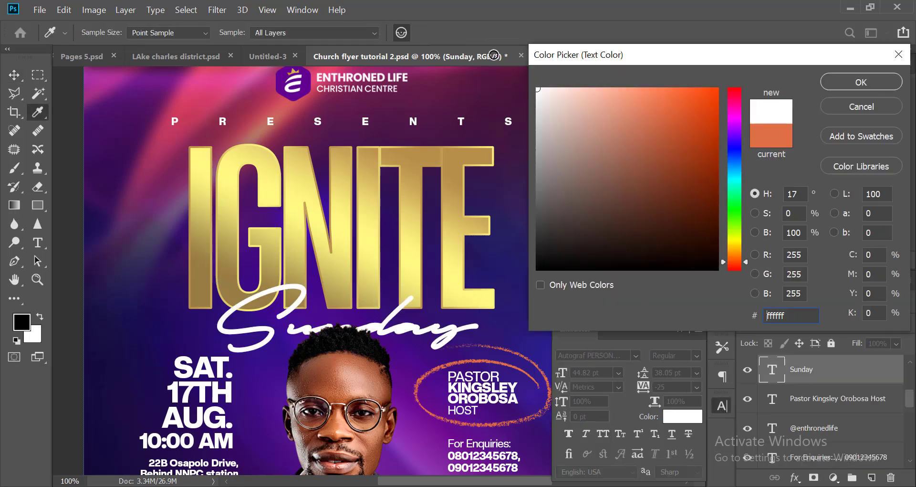
key(Return)
Review the flyer with the white "Sunday" script over the gold heading, both small and enlarged
key(ctrl+minus)
key(ctrl+minus)
click(582, 269)
scroll(548, 269, down, 3)
scroll(548, 268, up, 4)
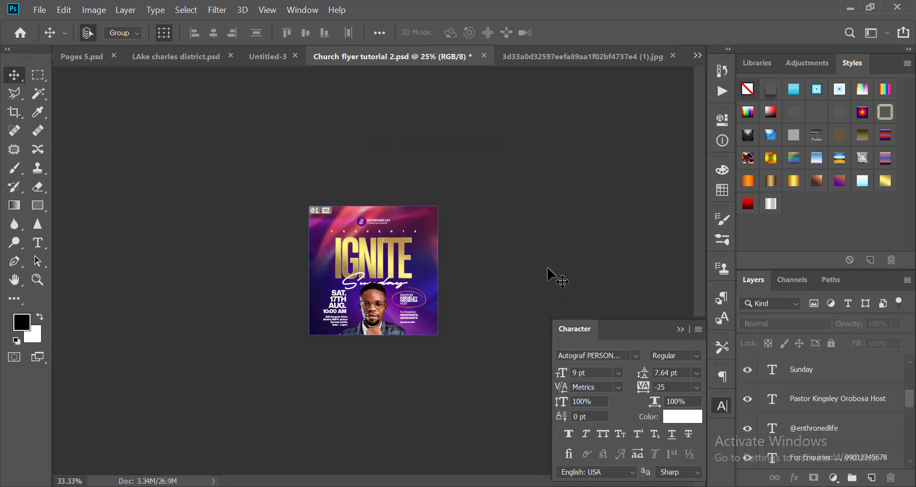
scroll(548, 269, down, 3)
scroll(548, 269, up, 1)
scroll(549, 269, up, 1)
scroll(501, 261, down, 1)
scroll(501, 262, up, 1)
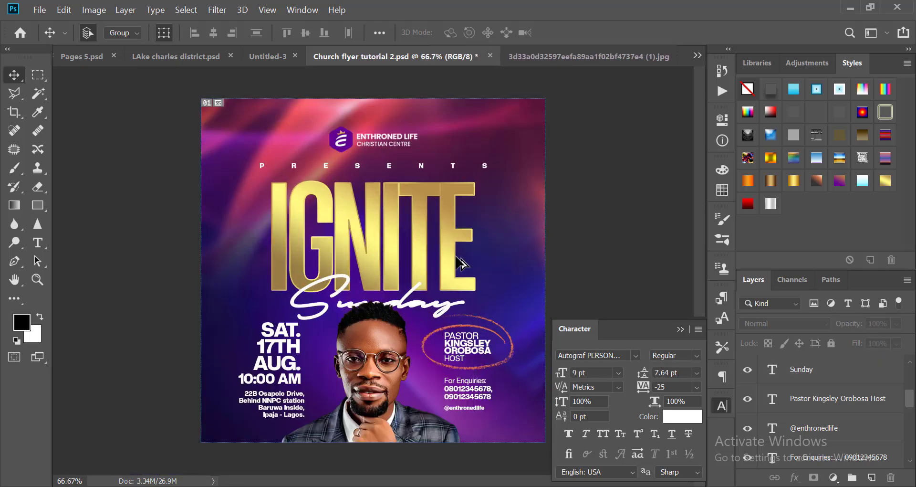
Try the IGNITE heading's gradient stroke at 6 px Outside, and settle on an Inside position with a slightly thinner size
click(451, 235)
scroll(783, 409, down, 1)
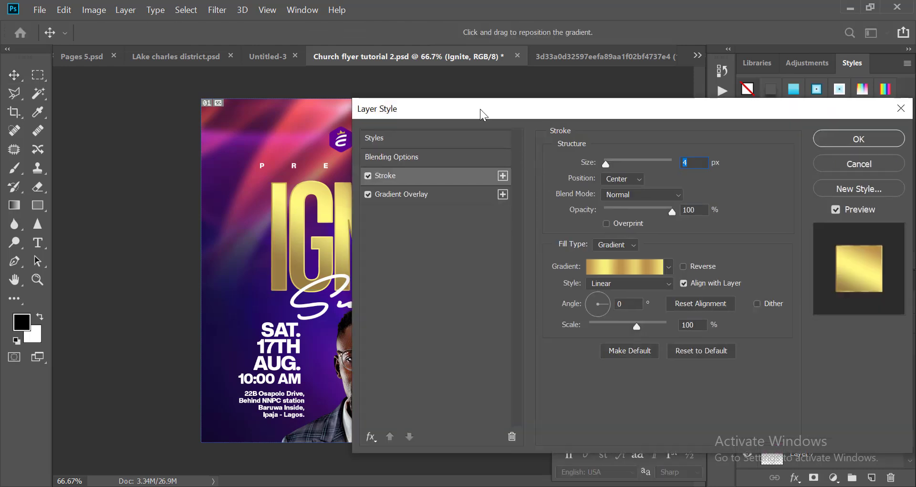
drag(480, 109, 672, 115)
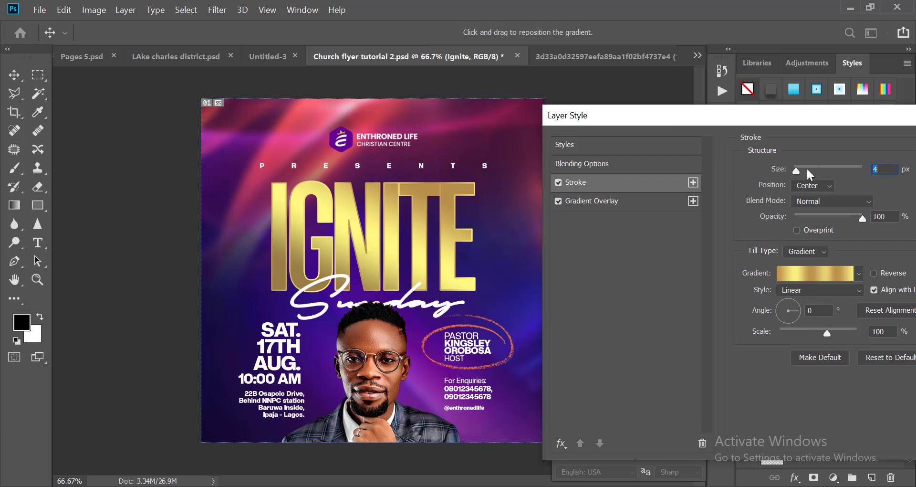
drag(798, 170, 798, 171)
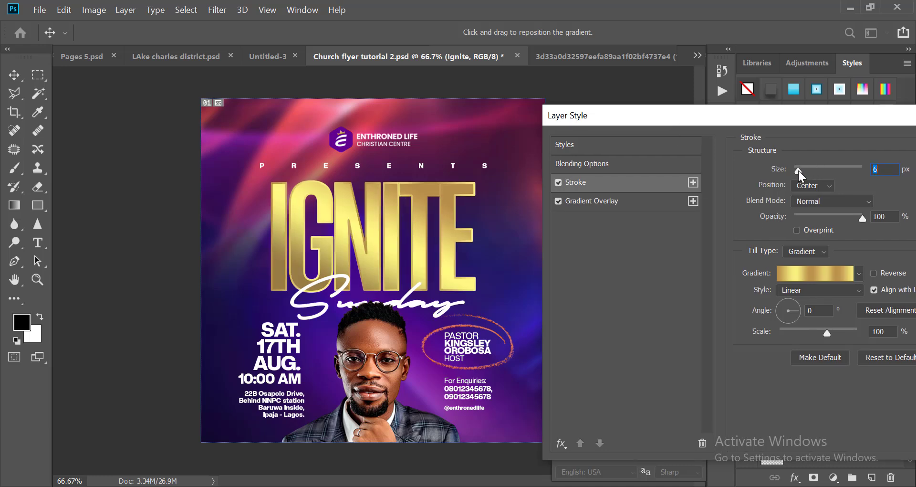
click(804, 187)
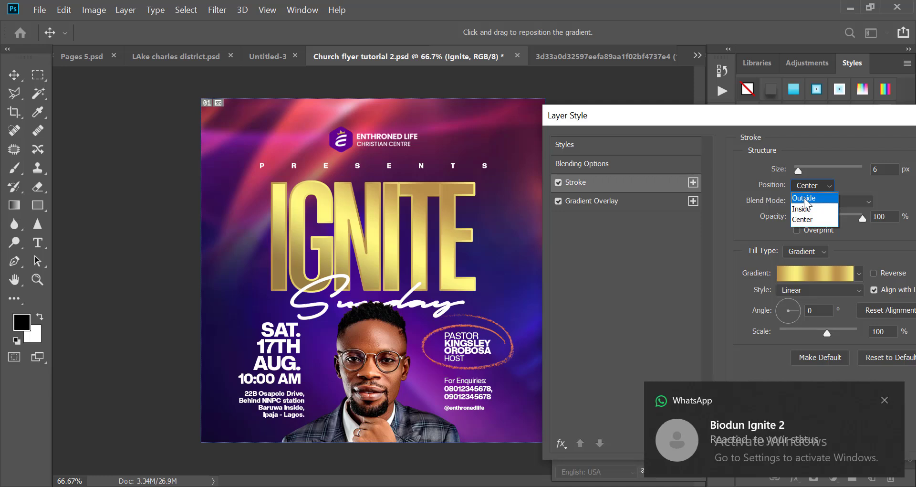
click(803, 197)
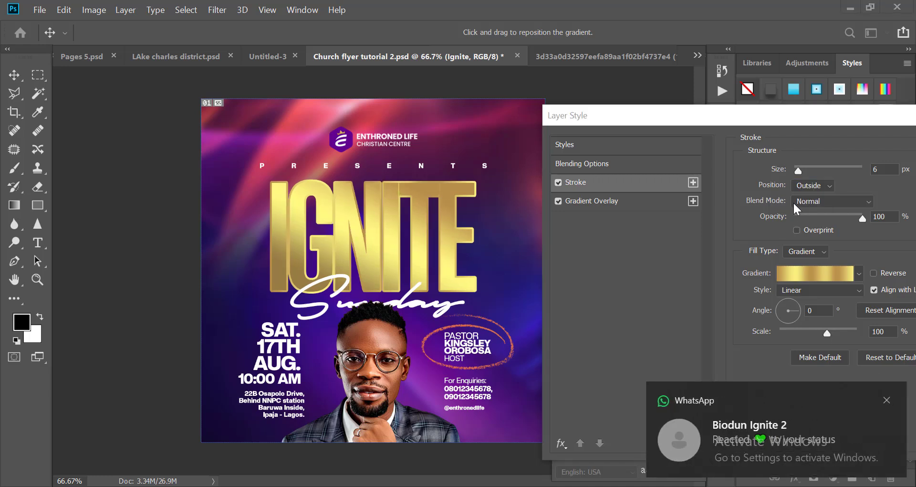
click(886, 400)
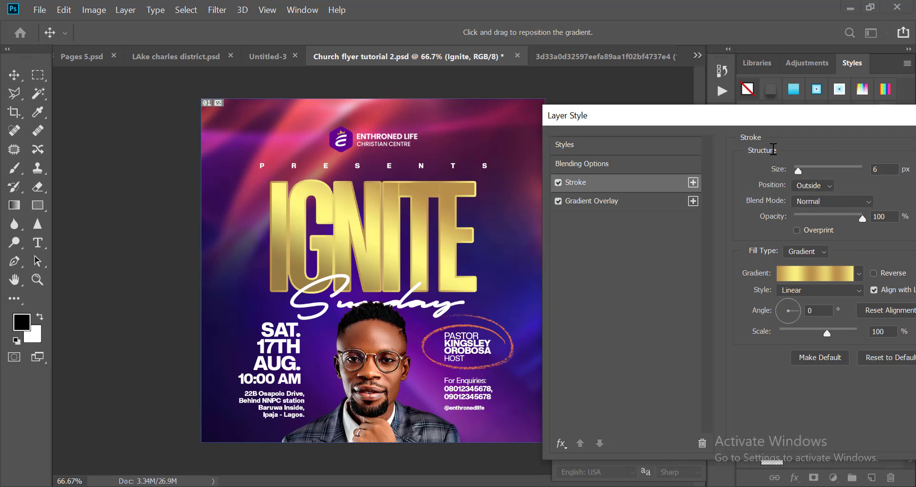
click(817, 185)
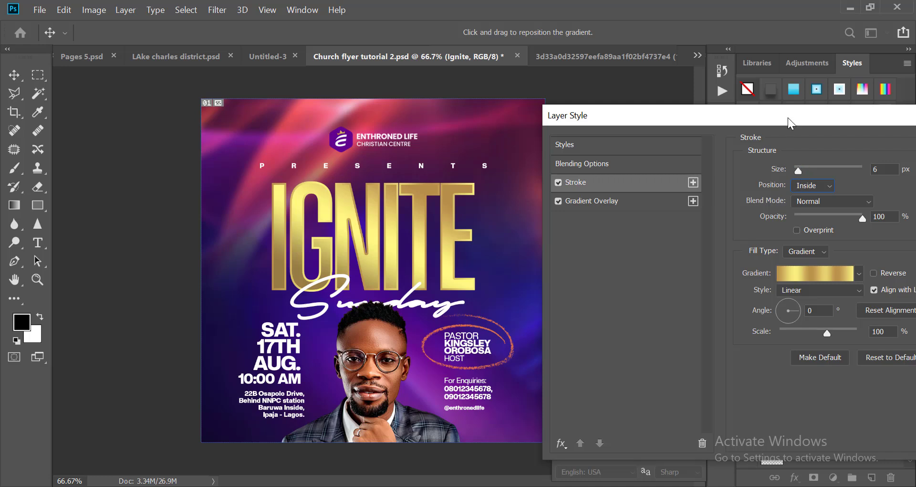
drag(798, 171, 796, 171)
drag(777, 122, 596, 135)
click(840, 162)
Recolour the "10:00 AM" text light yellow (fef881), sampled from the gold IGNITE heading
key(ctrl+minus)
key(ctrl+minus)
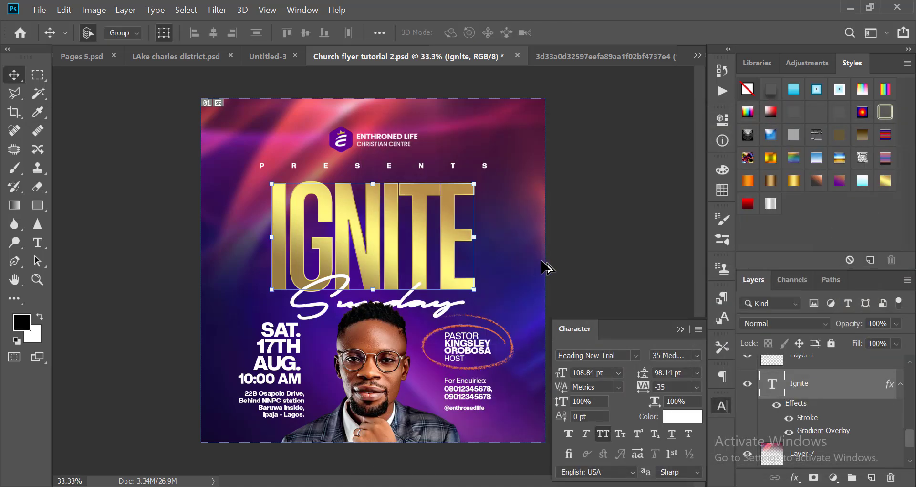
click(563, 256)
key(ctrl+minus)
scroll(446, 208, up, 3)
scroll(380, 285, down, 4)
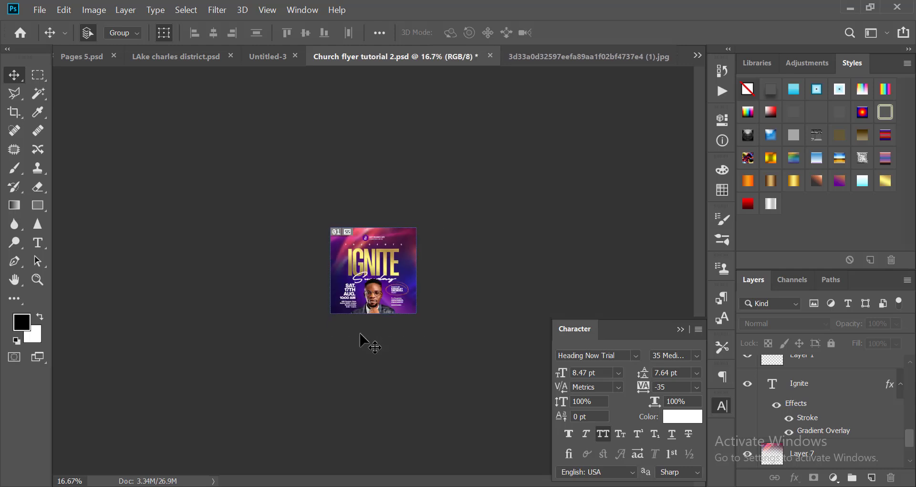
scroll(360, 333, up, 5)
click(284, 386)
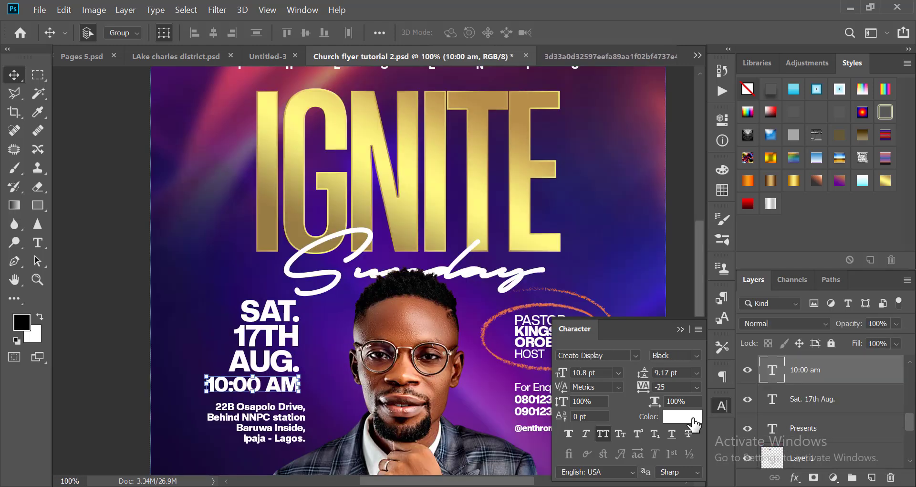
click(692, 417)
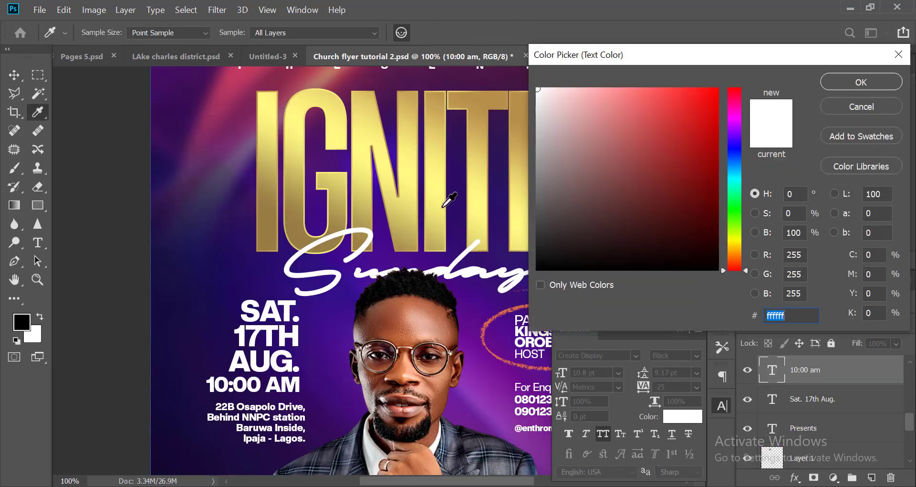
click(406, 176)
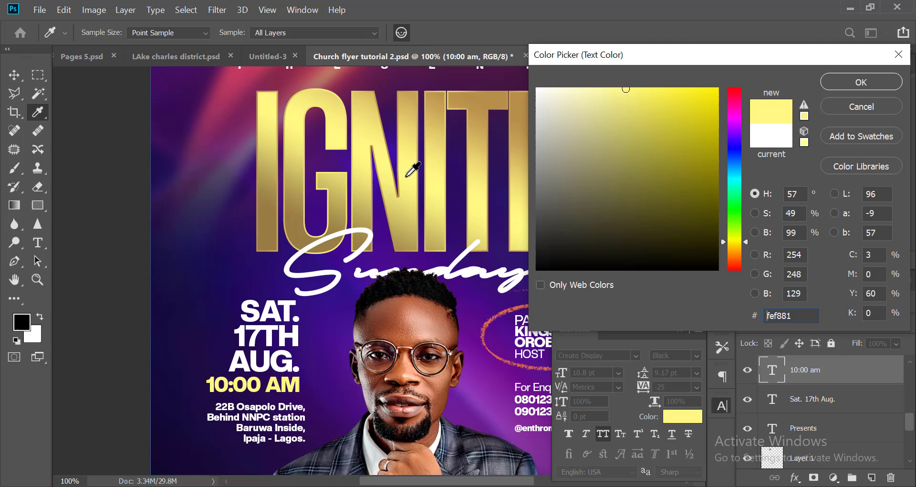
click(847, 85)
click(727, 401)
Change the colour overlay of the brushed ellipse around the host's name to the light yellow of the "10:00 AM" text
scroll(620, 330, down, 2)
click(620, 329)
scroll(620, 328, down, 3)
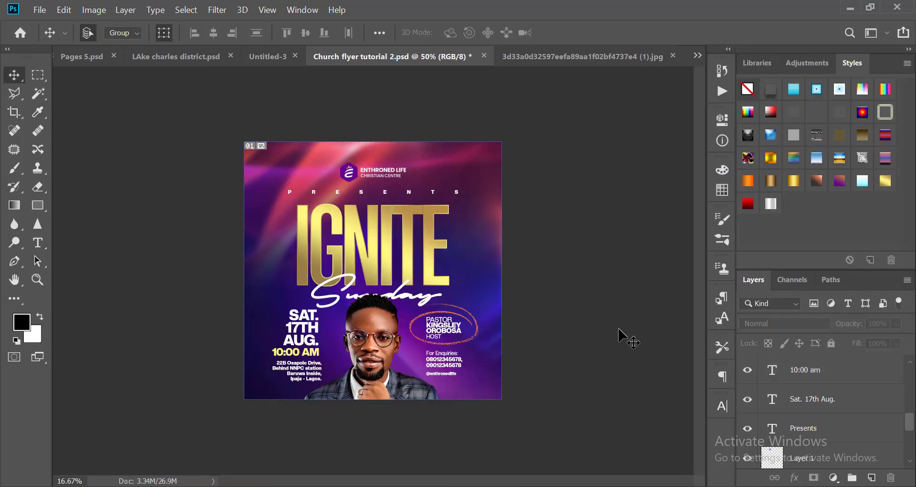
scroll(593, 315, up, 5)
scroll(545, 377, up, 2)
click(542, 366)
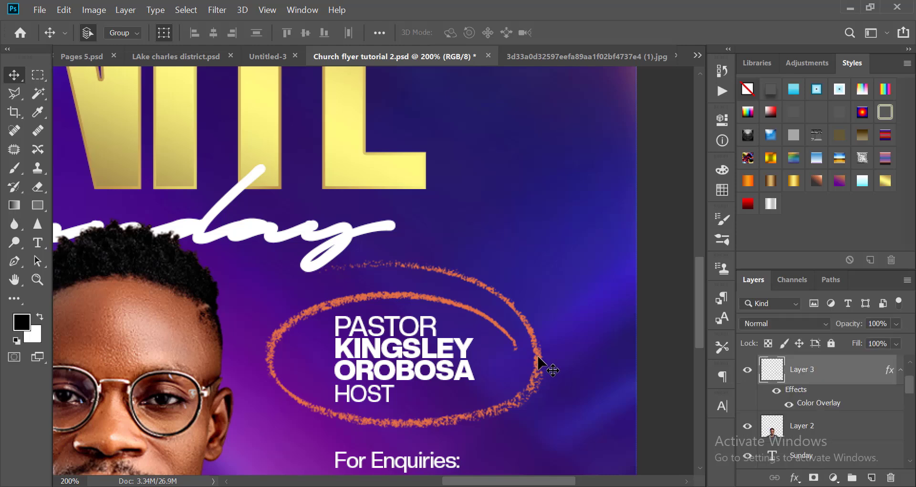
scroll(542, 365, down, 1)
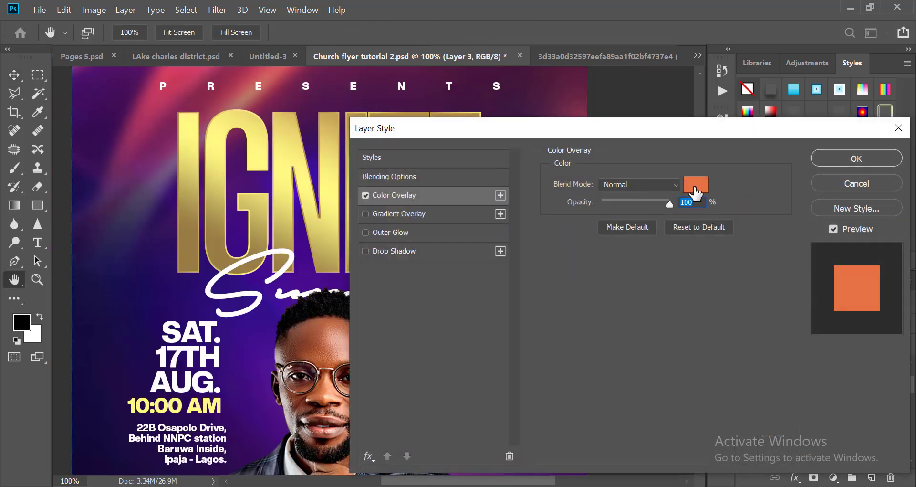
click(696, 186)
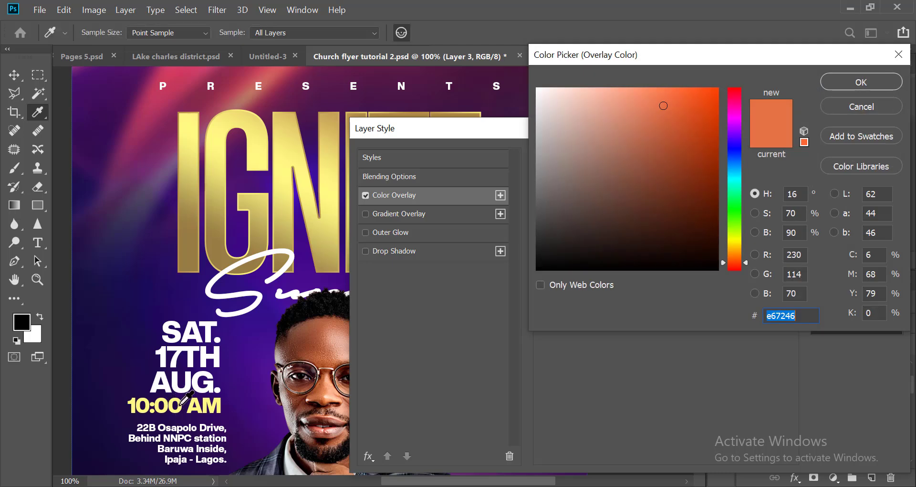
click(181, 403)
click(846, 85)
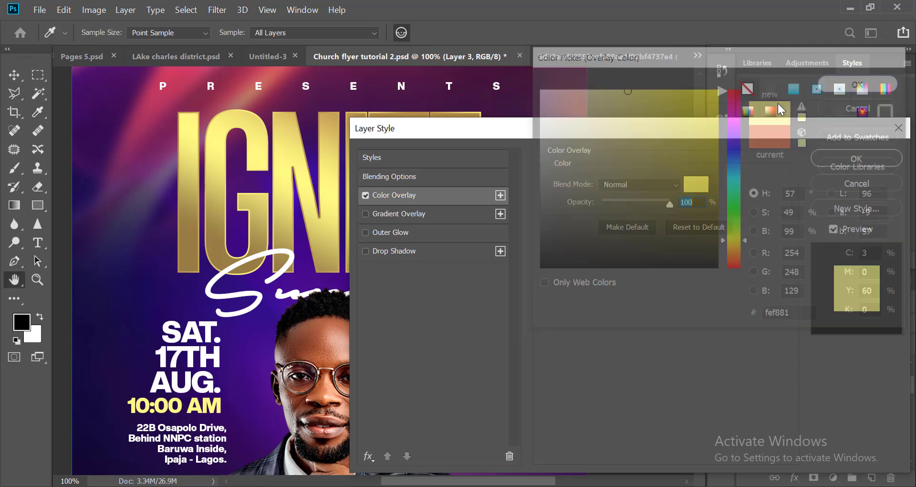
click(845, 155)
click(635, 264)
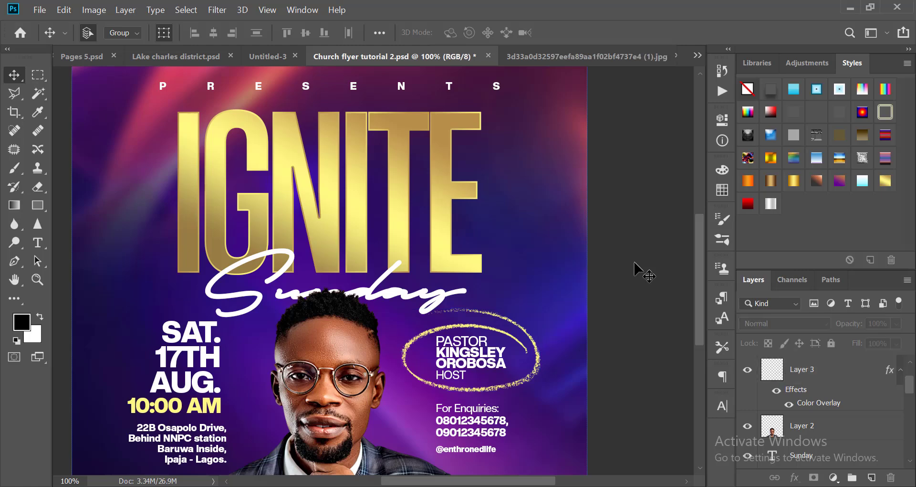
Examine how the yellow time text and ellipse work in the whole flyer at different zoom levels
key(ctrl+minus)
key(ctrl+minus)
key(ctrl+minus)
key(ctrl+minus)
key(ctrl+minus)
scroll(635, 264, up, 5)
scroll(388, 225, down, 4)
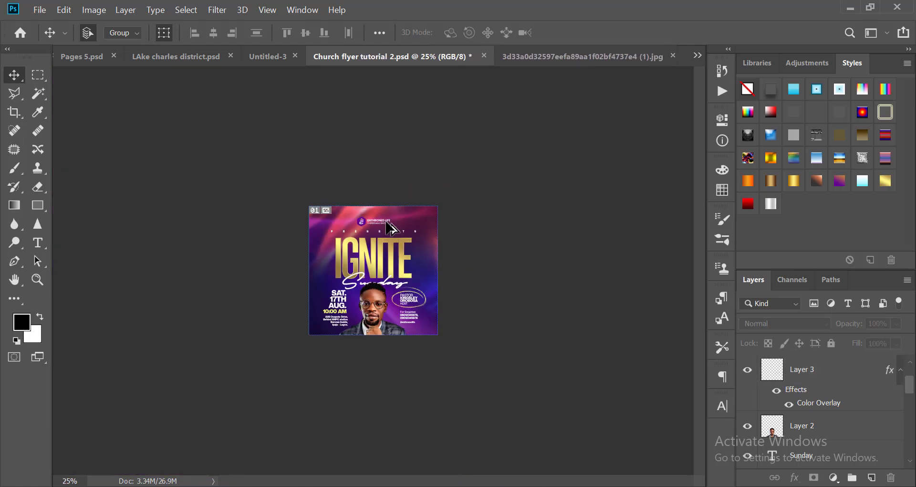
scroll(386, 221, up, 3)
scroll(347, 188, down, 3)
scroll(356, 180, up, 3)
scroll(356, 180, down, 3)
scroll(420, 271, up, 4)
scroll(421, 271, down, 5)
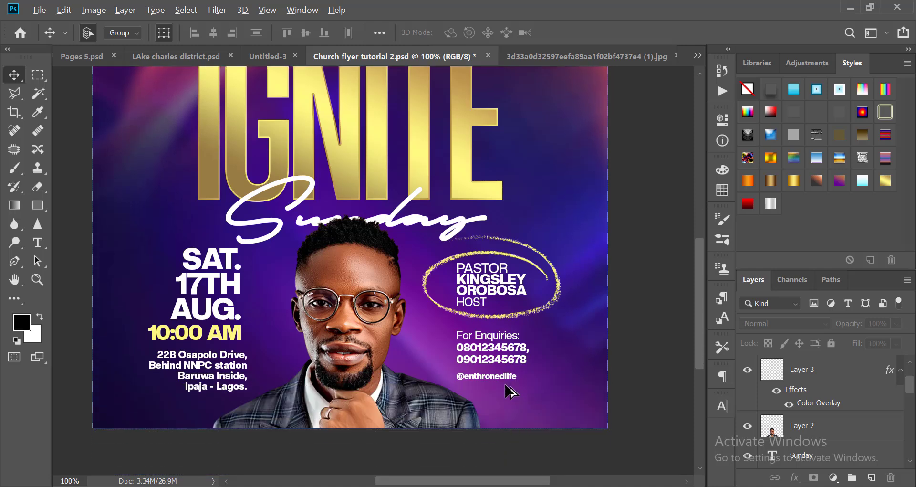
Recolour the social media handle below the enquiry numbers light yellow (fef881), sampled from the "10:00 AM" text
scroll(501, 435, up, 1)
click(504, 375)
scroll(508, 374, down, 2)
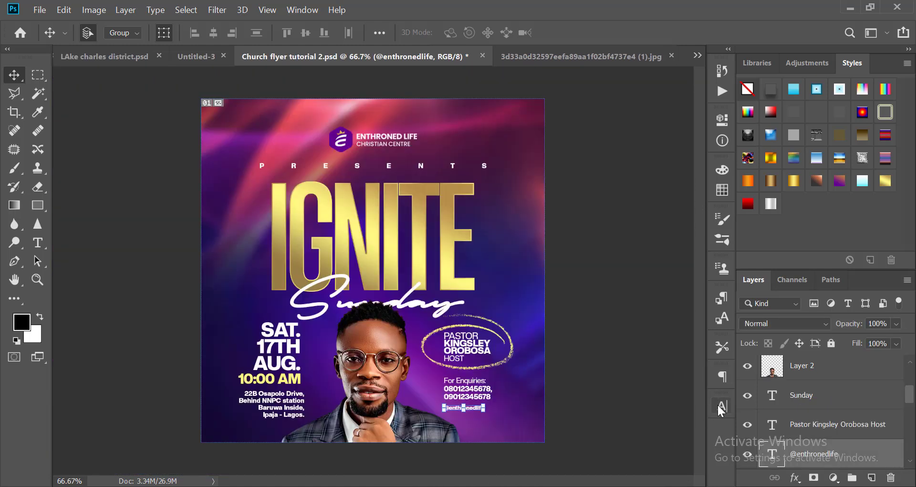
click(722, 405)
click(683, 417)
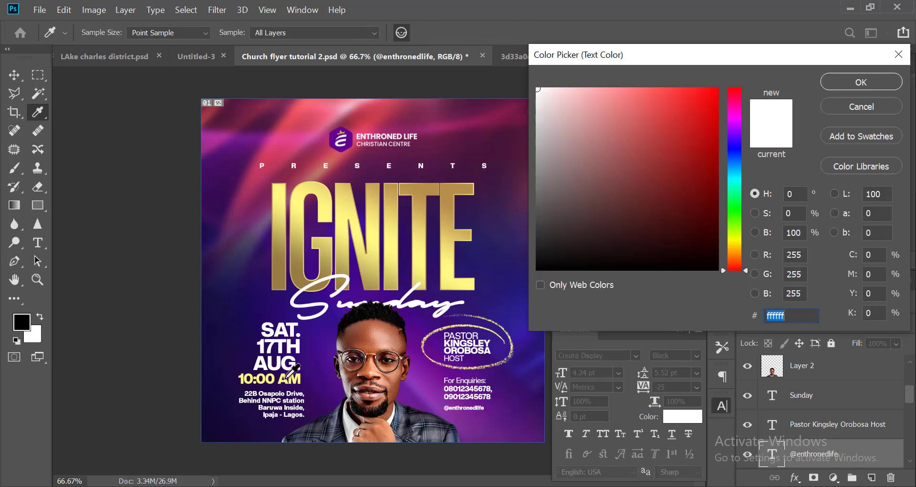
click(292, 375)
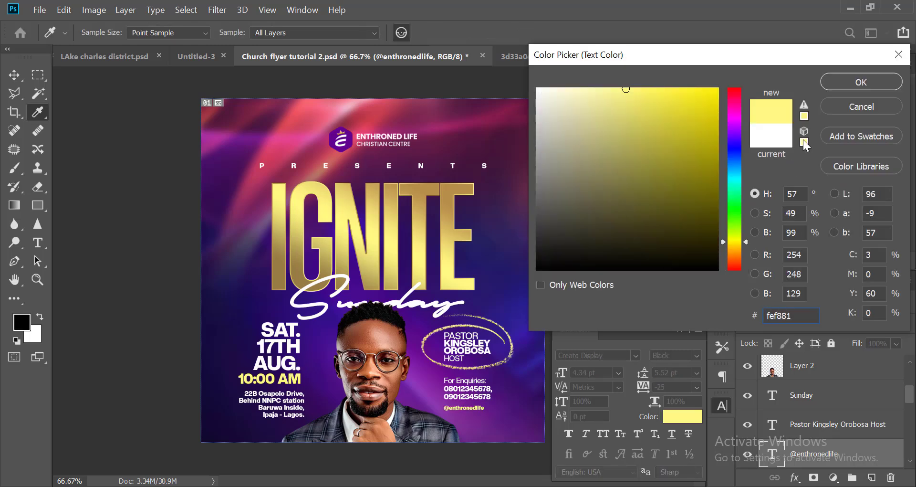
click(841, 87)
Recolour only the word "HOST" inside the ellipse light yellow (fef881), sampled from the "10:00 AM" text
scroll(509, 384, up, 3)
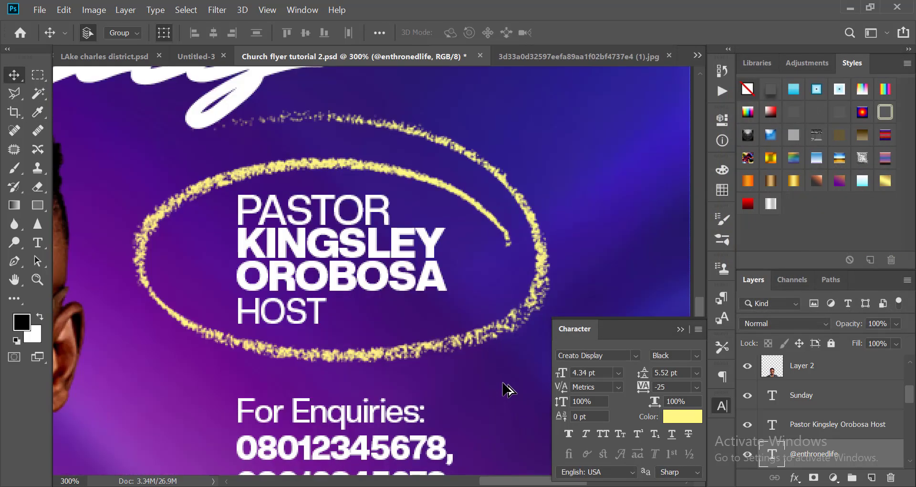
key(t)
double_click(284, 311)
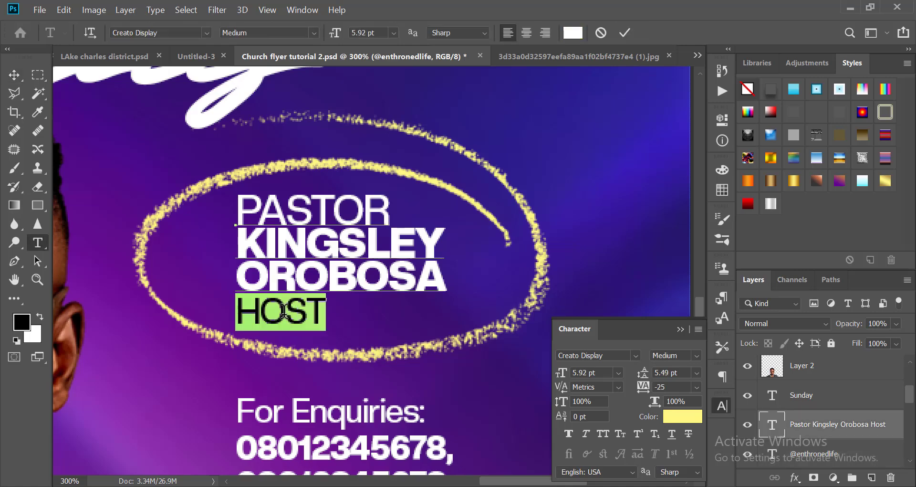
scroll(286, 316, down, 3)
scroll(288, 319, up, 3)
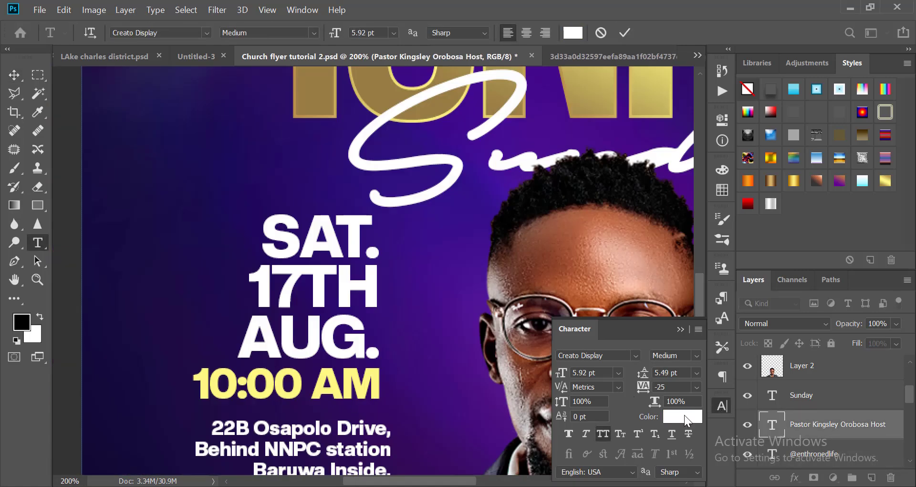
click(680, 418)
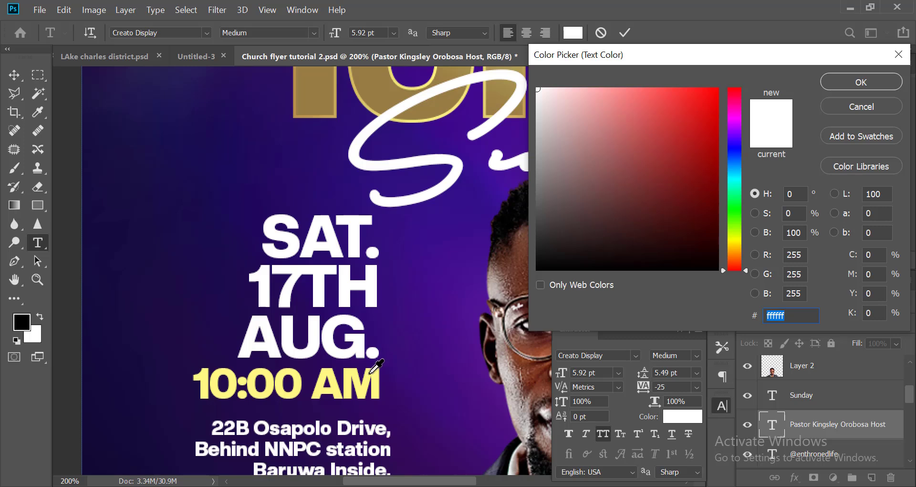
click(370, 371)
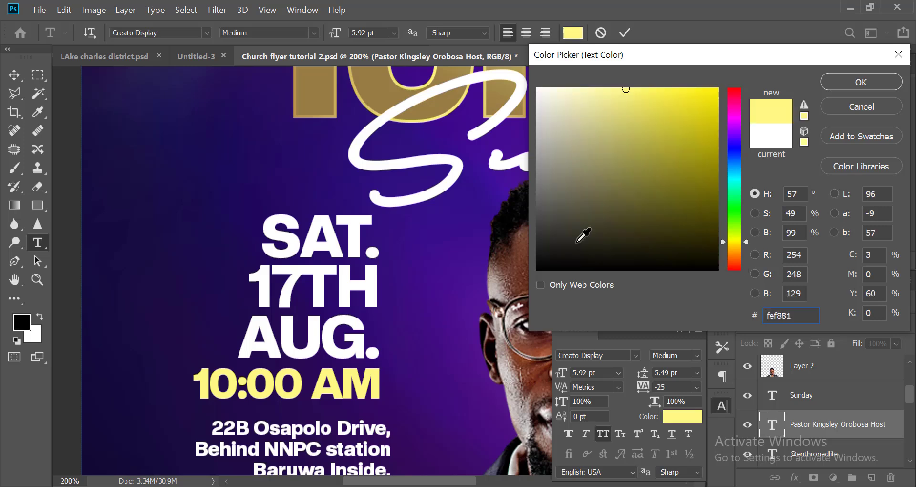
click(863, 81)
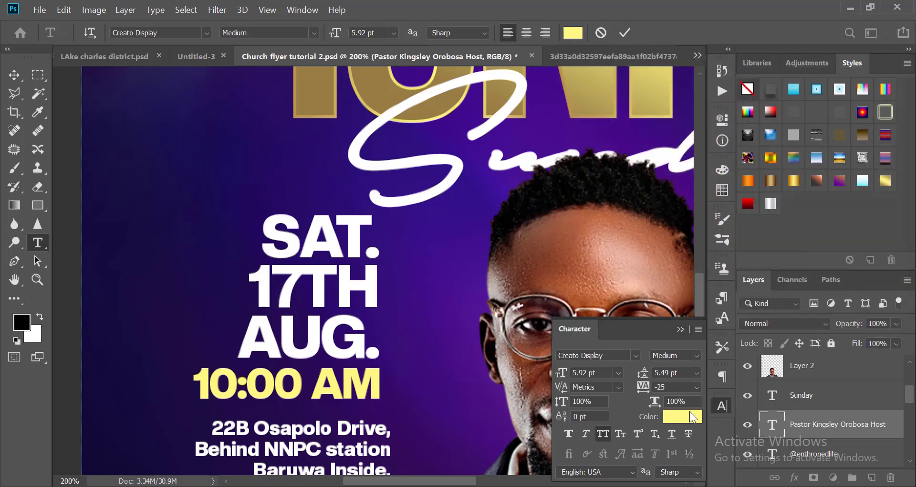
click(692, 417)
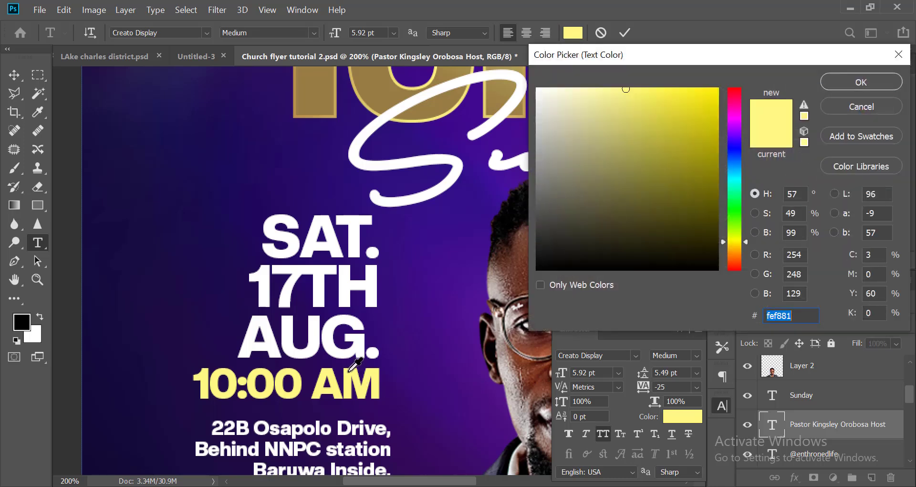
click(861, 82)
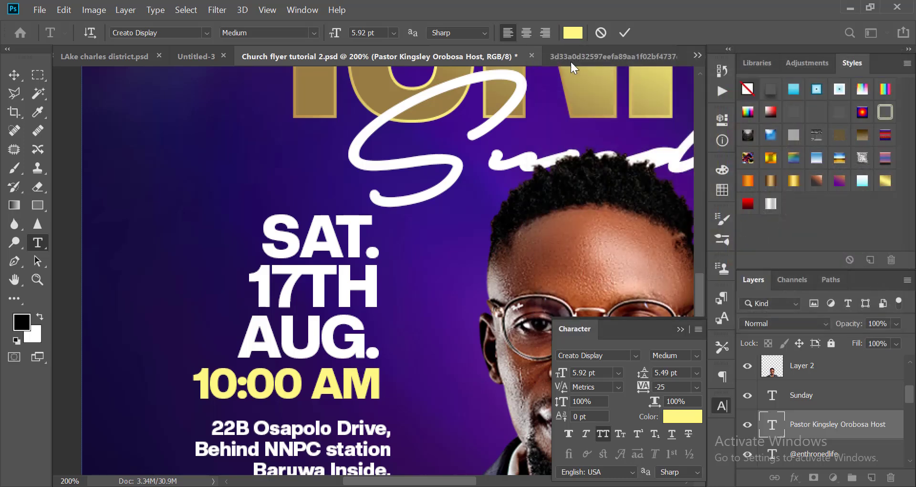
click(624, 32)
Review the whole flyer with its yellow text accents, with nothing selected and the character settings closed
key(v)
key(ctrl+minus)
key(ctrl+minus)
key(ctrl+minus)
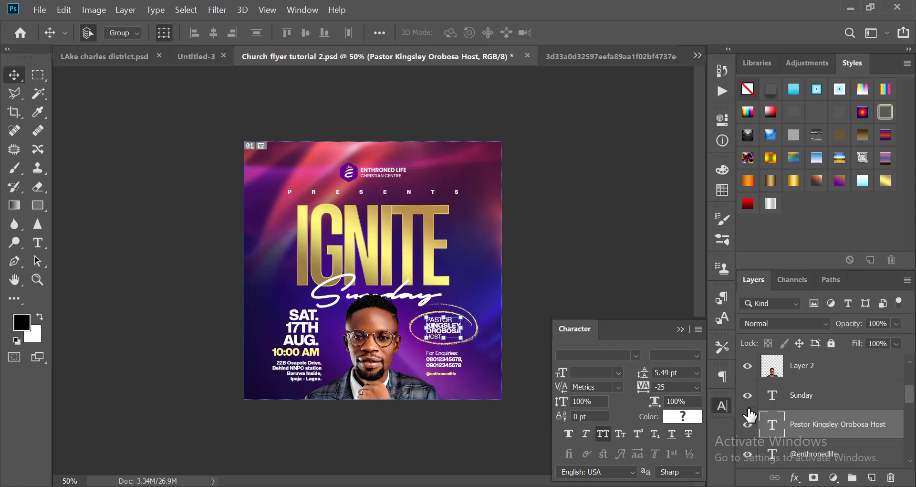
click(724, 405)
click(617, 364)
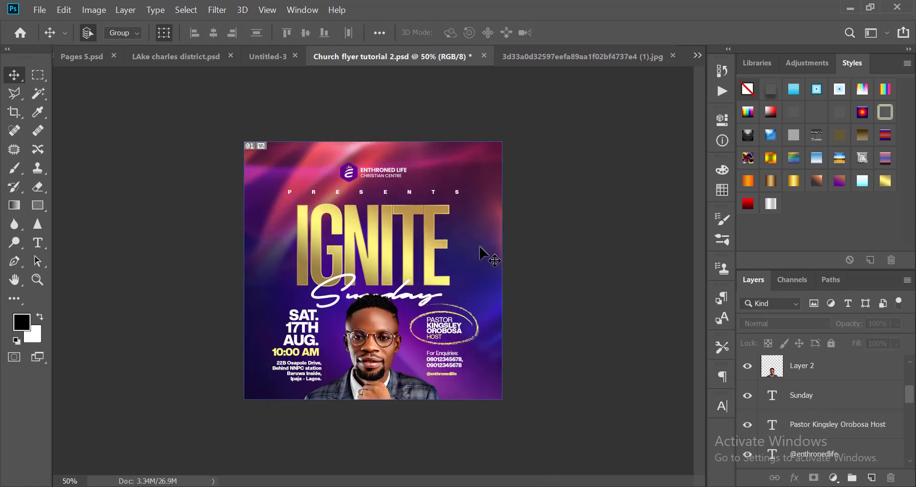
key(ctrl+plus)
Brighten the pastor's portrait (Layer 2) slightly with Curves by raising the RGB midtones
click(379, 367)
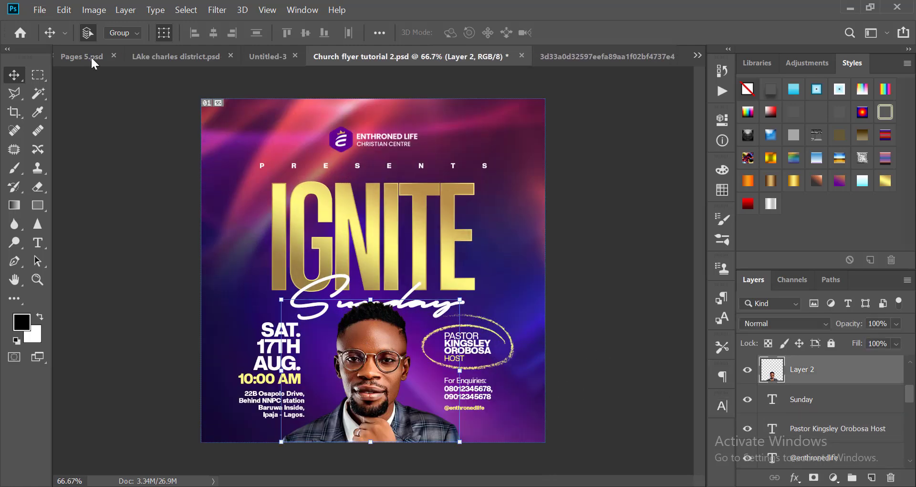
click(88, 10)
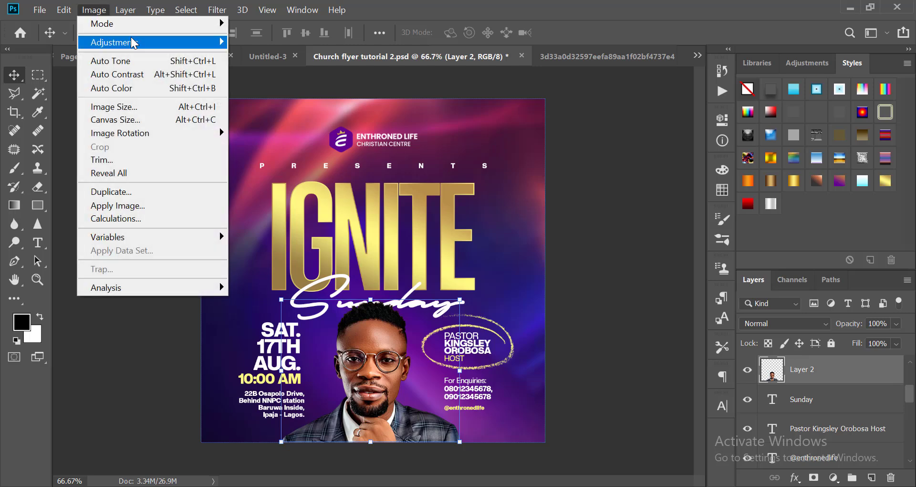
mouse_move(134, 43)
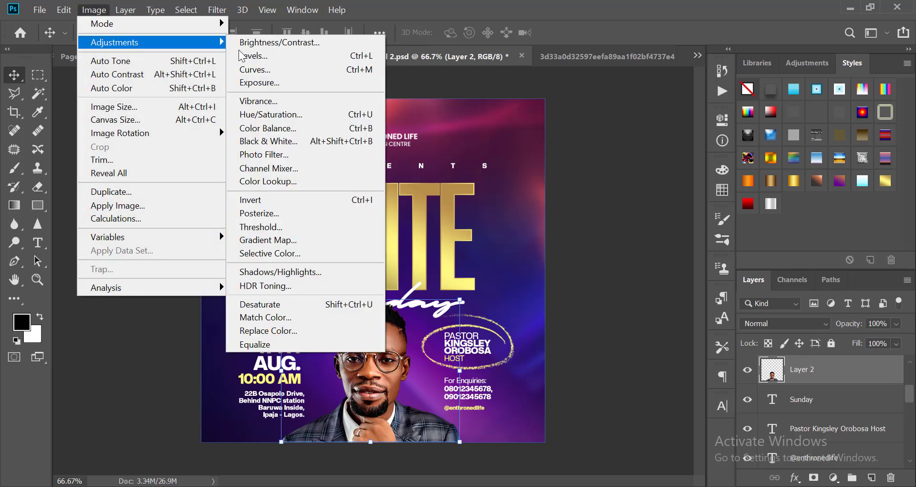
click(279, 72)
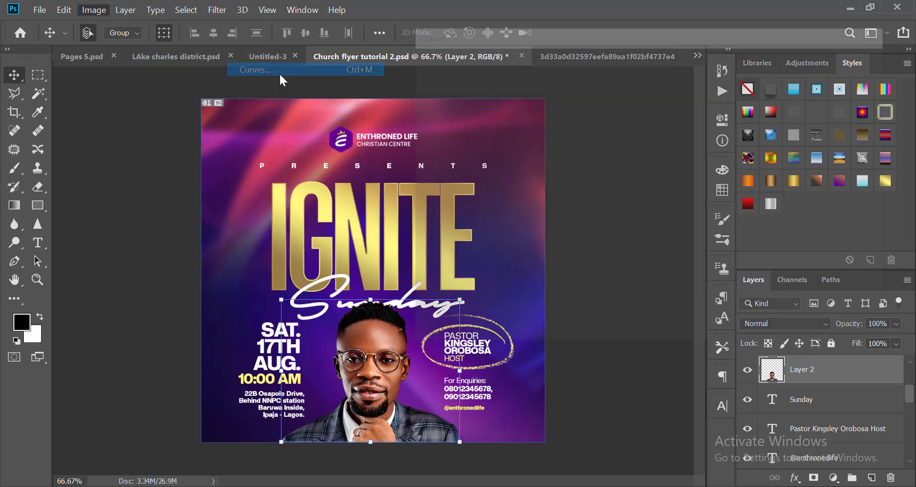
click(570, 187)
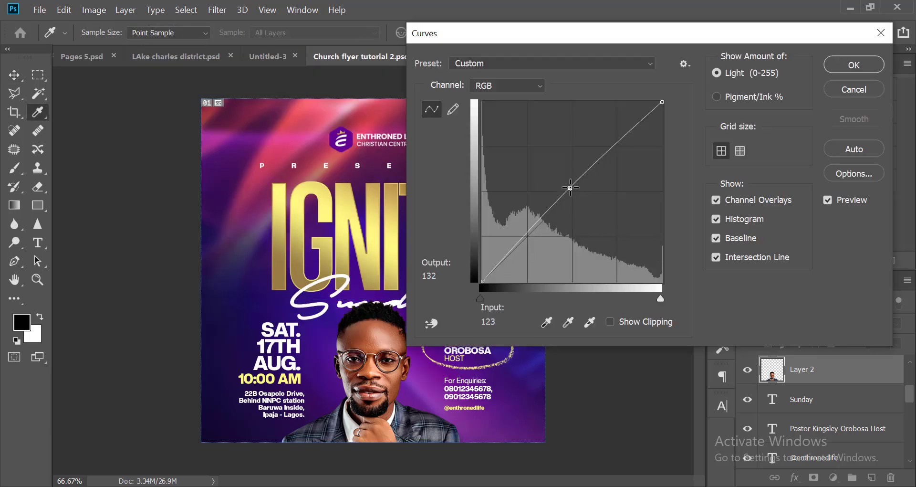
drag(570, 187, 566, 184)
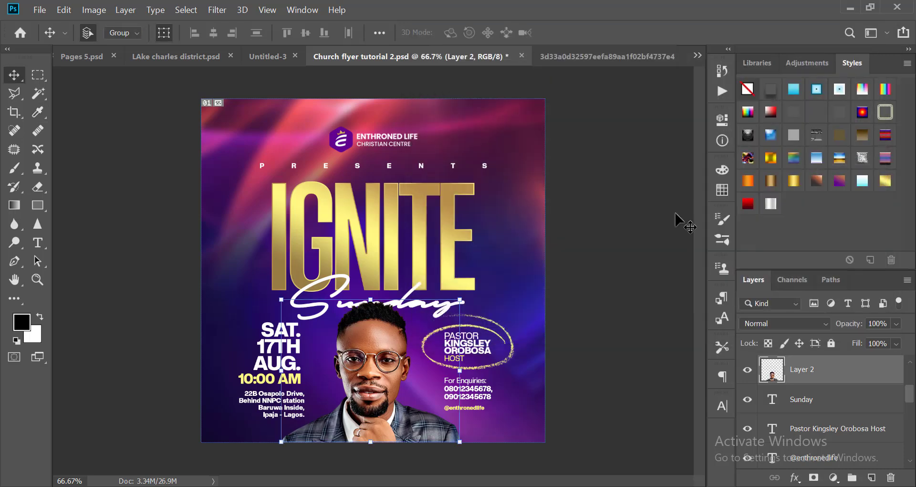
Examine how the portrait's brightness sits against the heading, text and dark background across the whole flyer
click(641, 262)
key(ctrl+minus)
key(ctrl+plus)
key(ctrl+plus)
key(ctrl+plus)
key(ctrl+minus)
key(ctrl+minus)
key(ctrl+minus)
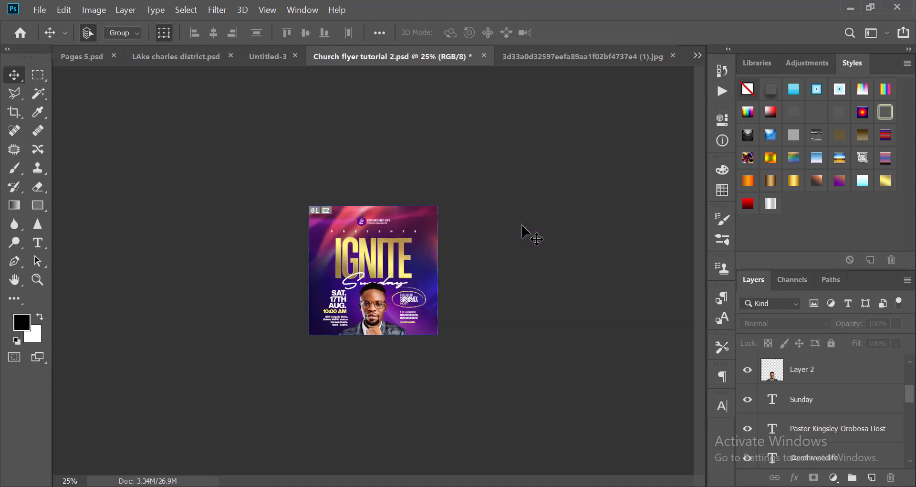
key(ctrl+plus)
key(ctrl+plus)
key(ctrl+minus)
key(ctrl+minus)
key(ctrl+plus)
key(ctrl+plus)
key(ctrl+plus)
key(ctrl+minus)
key(ctrl+minus)
key(ctrl+minus)
key(ctrl+plus)
key(ctrl+plus)
key(ctrl+plus)
key(ctrl+minus)
key(ctrl+minus)
key(ctrl+plus)
key(ctrl+plus)
key(ctrl+minus)
key(ctrl+minus)
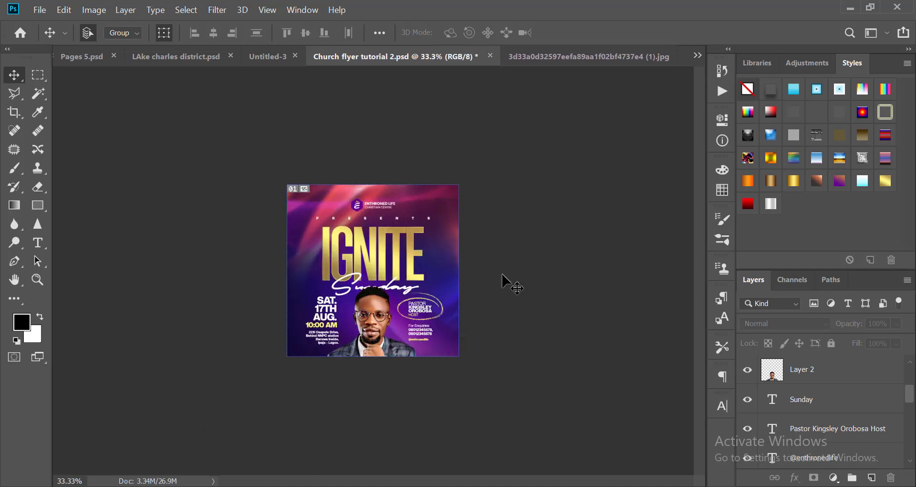
key(ctrl+plus)
Close the white staircase background image and show the hidden flare layers Layer 5 and Layer 5 copy in the flyer
click(539, 56)
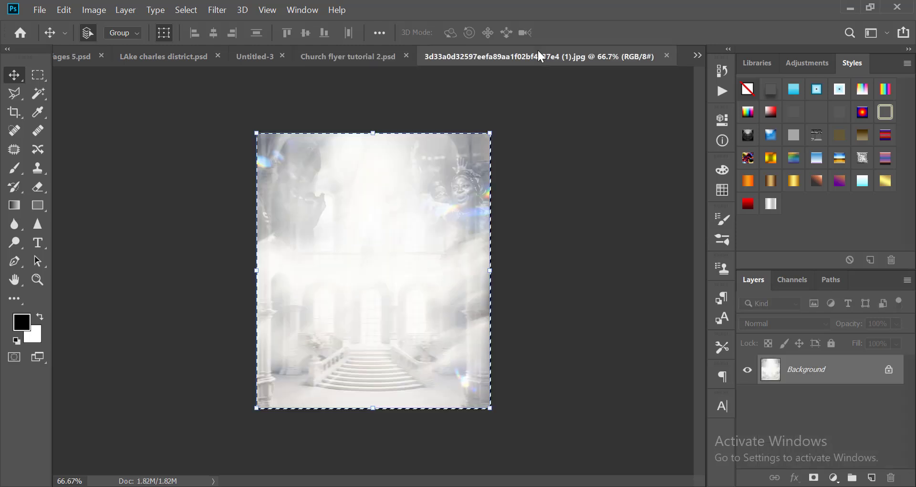
click(666, 56)
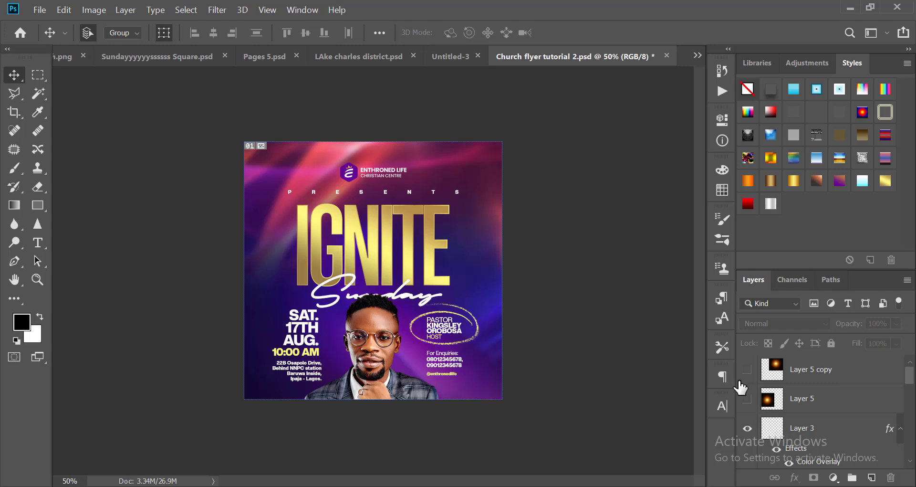
click(747, 369)
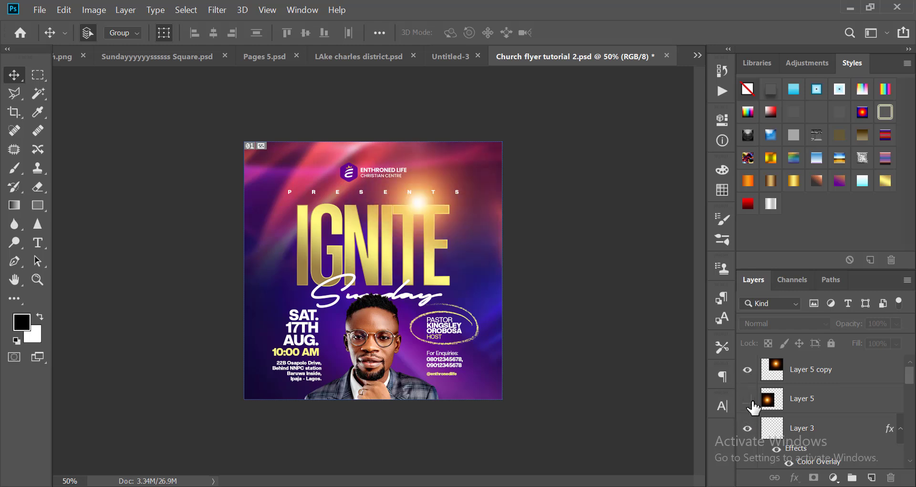
click(746, 400)
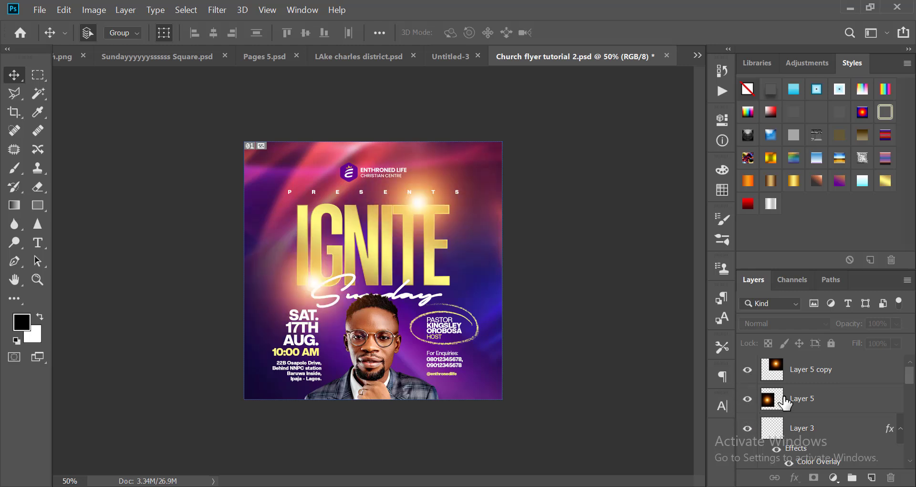
click(817, 403)
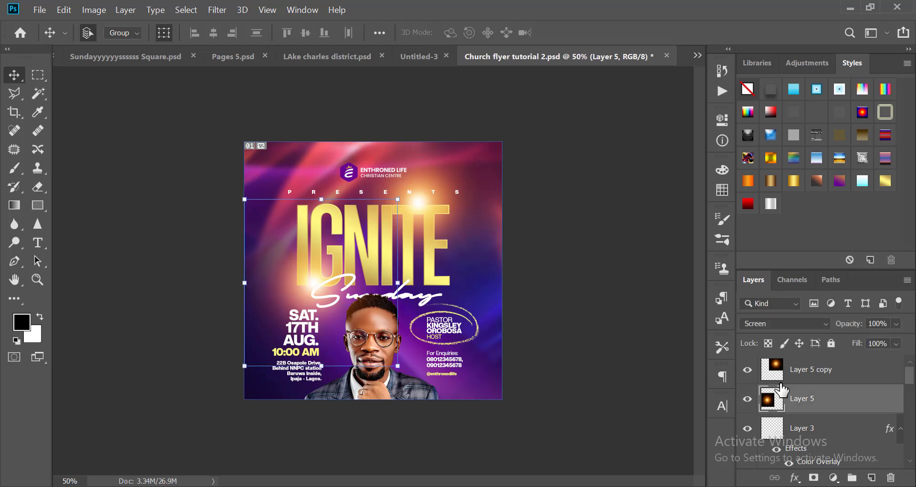
click(625, 349)
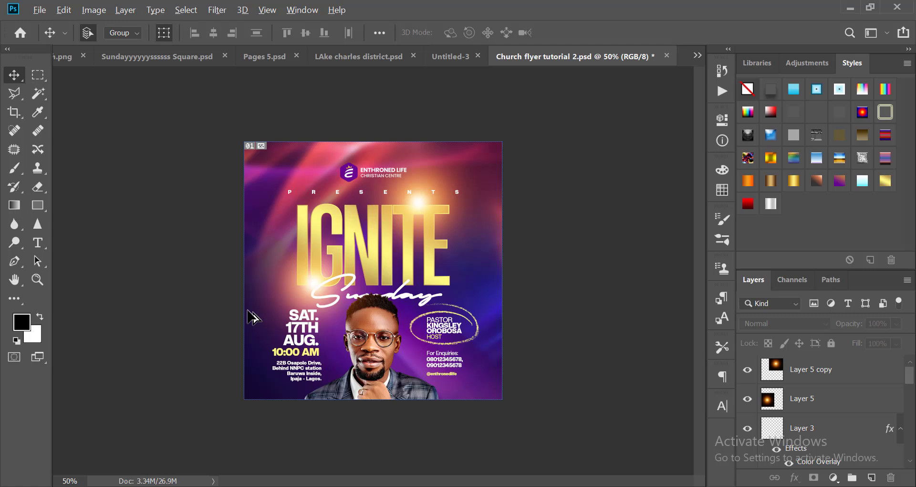
Move the lower flare (Layer 5) to the flyer's left edge beside IGNITE and enlarge it into a soft orange glow
key(ctrl+plus)
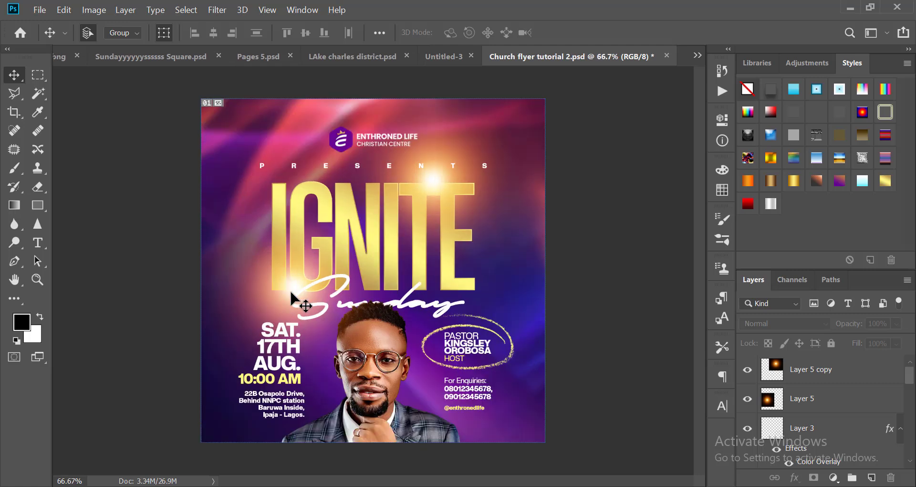
drag(291, 298, 186, 247)
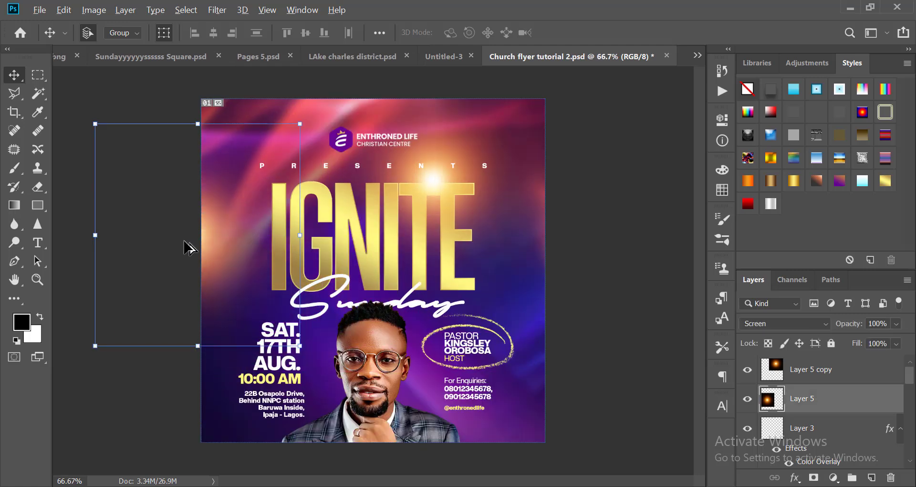
key(ctrl+minus)
key(ctrl+minus)
drag(334, 194, 382, 138)
key(Return)
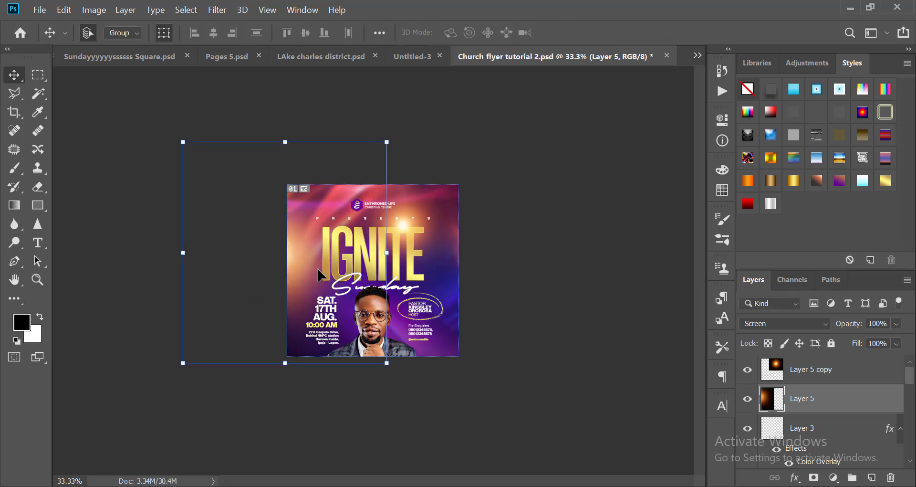
drag(318, 269, 310, 273)
click(521, 299)
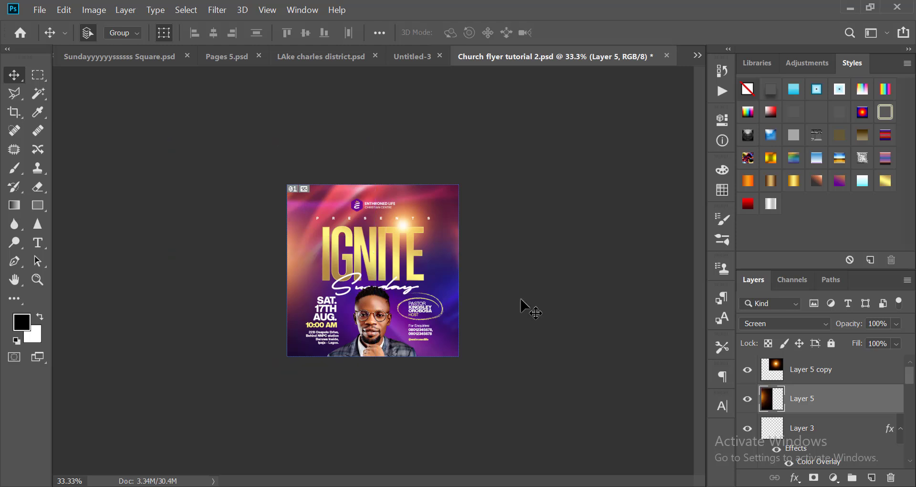
Delete the flare above the end of IGNITE and place a duplicate of the left glow on the flyer's right edge
click(413, 224)
key(Delete)
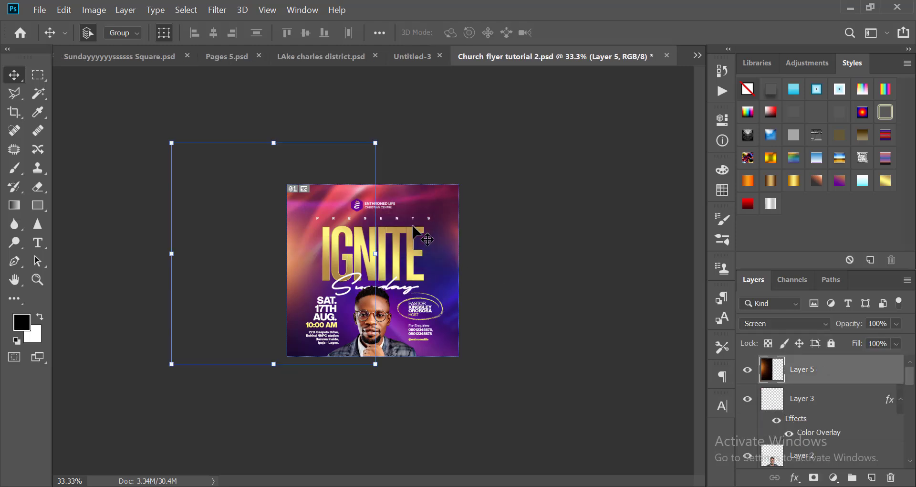
drag(306, 254, 506, 243)
key(ctrl+minus)
key(ctrl+minus)
click(583, 402)
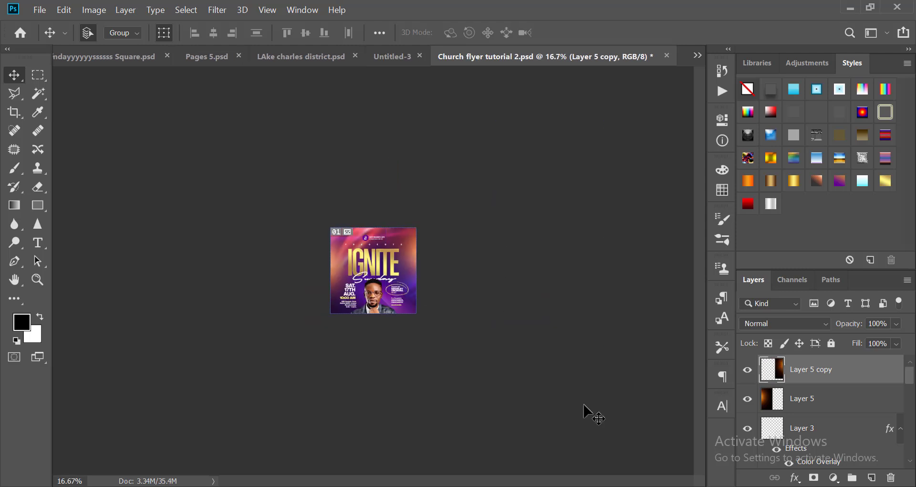
Shift the left glow (Layer 5) down the flyer's edge to about the level of the word Sunday
key(ctrl+plus)
key(ctrl+plus)
key(ctrl+plus)
drag(251, 258, 248, 310)
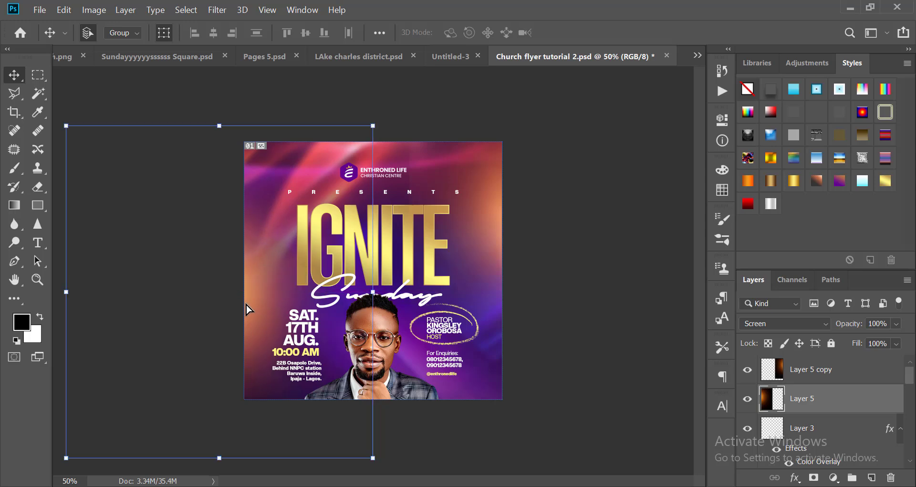
key(ctrl+minus)
key(ctrl+minus)
key(ctrl+minus)
key(ctrl+minus)
click(474, 330)
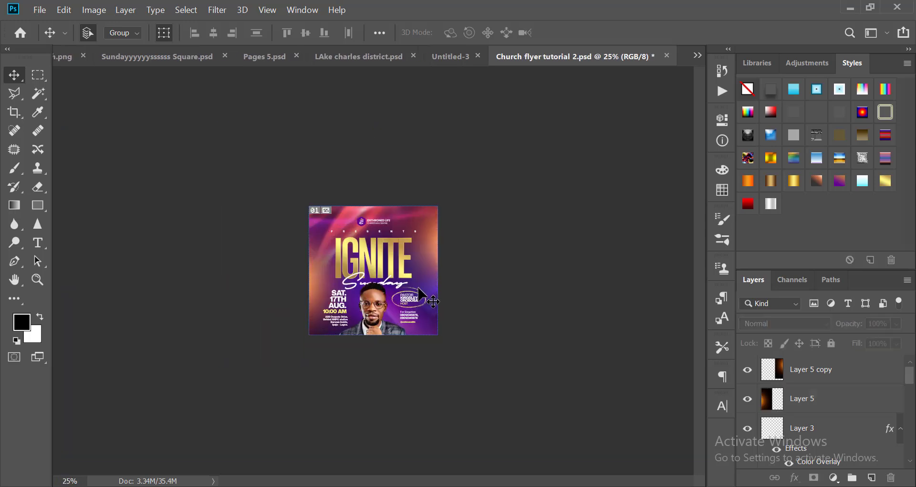
Check the balance of the two orange edge glows and save the flyer document
key(ctrl+plus)
key(ctrl+plus)
key(ctrl+plus)
key(ctrl+minus)
key(ctrl+minus)
key(ctrl+minus)
key(ctrl+plus)
key(ctrl+plus)
key(ctrl+plus)
key(ctrl+plus)
key(ctrl+s)
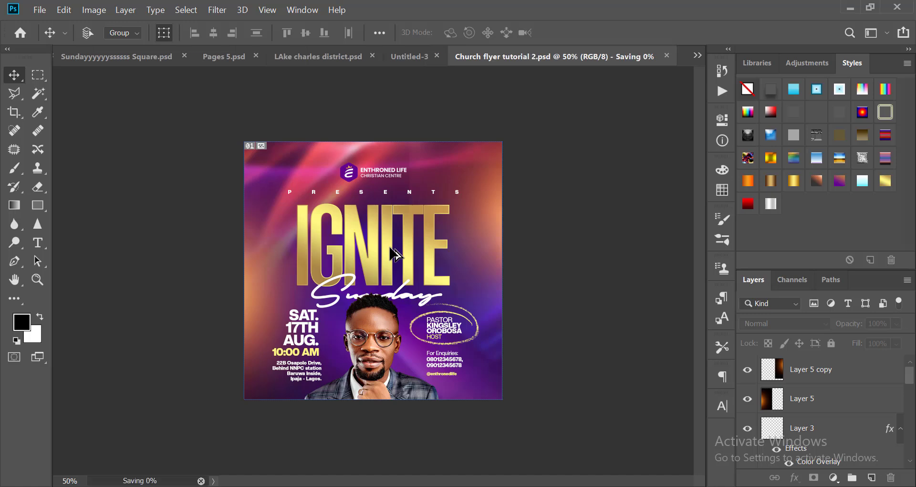
Review the finished flyer's glows, heading, portrait and text for legibility and balance at small and large display sizes
key(ctrl+minus)
key(ctrl+minus)
key(ctrl+minus)
key(ctrl+plus)
key(ctrl+plus)
key(ctrl+plus)
key(ctrl+plus)
key(ctrl+minus)
key(ctrl+minus)
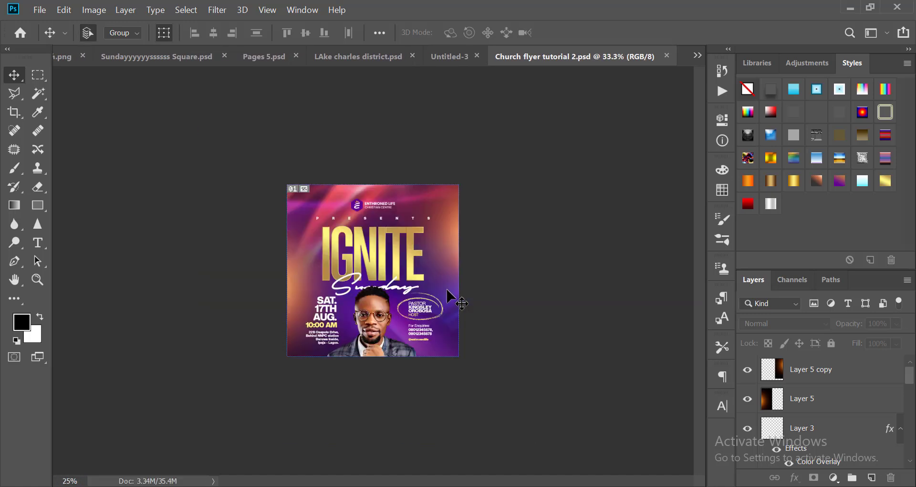
key(ctrl+plus)
key(ctrl+minus)
key(ctrl+minus)
key(ctrl+minus)
key(ctrl+minus)
key(ctrl+plus)
key(ctrl+plus)
key(ctrl+plus)
key(ctrl+plus)
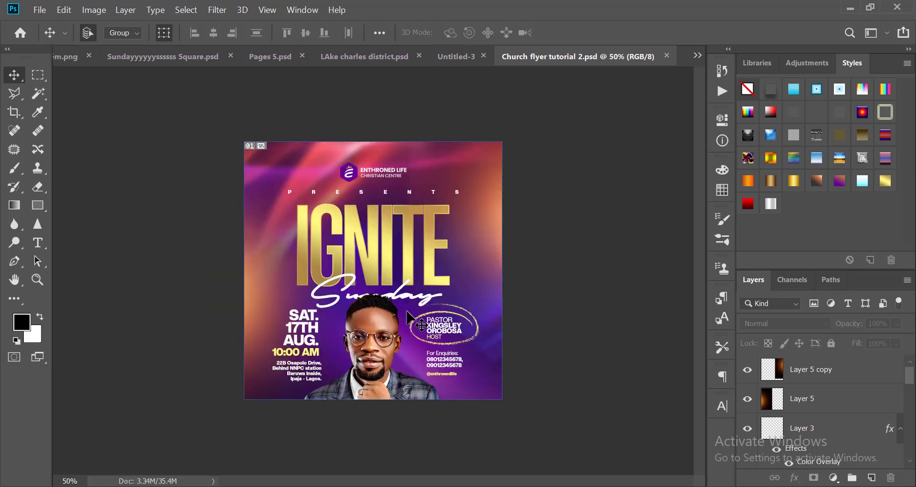
scroll(406, 312, down, 2)
scroll(407, 313, up, 2)
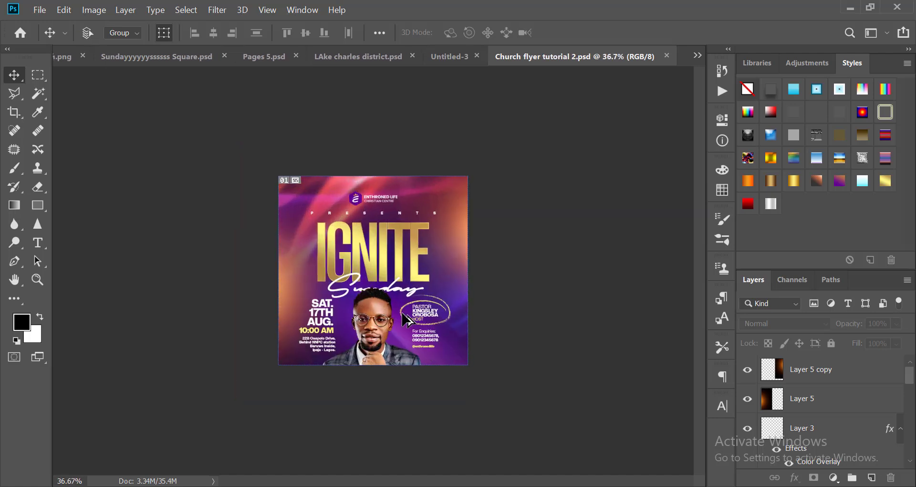
scroll(415, 311, down, 3)
scroll(422, 301, up, 5)
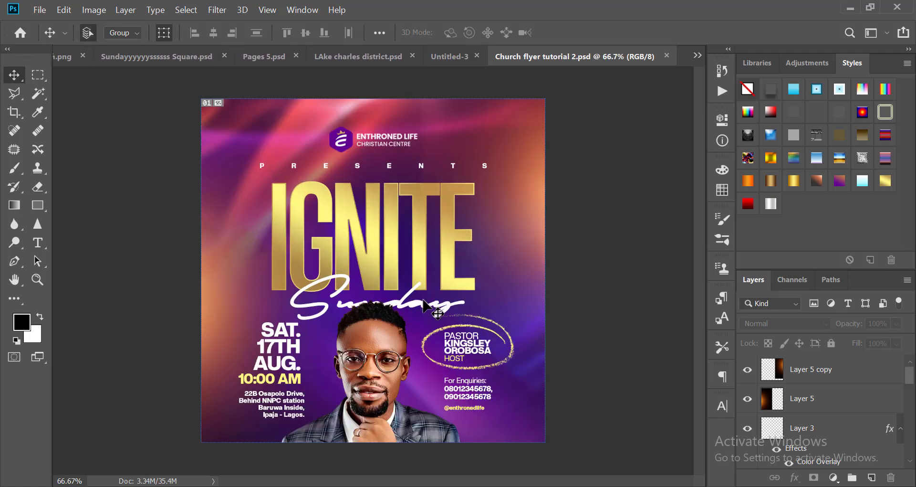
scroll(506, 299, down, 4)
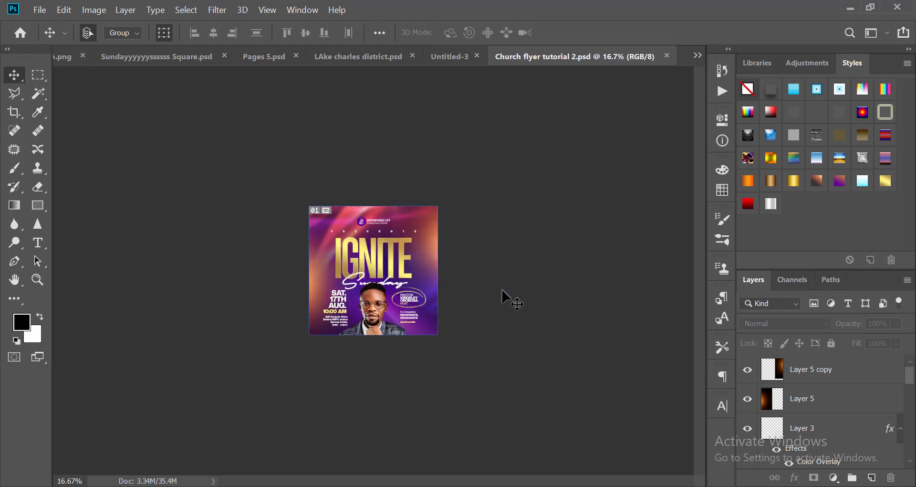
scroll(509, 299, up, 3)
scroll(501, 302, down, 3)
scroll(496, 287, up, 3)
scroll(475, 221, up, 1)
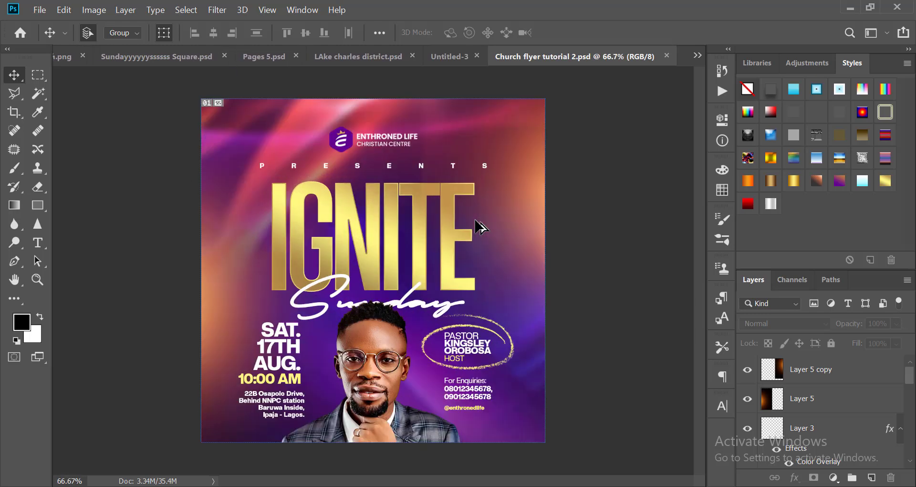
scroll(475, 221, down, 3)
scroll(471, 225, up, 1)
scroll(470, 224, up, 2)
scroll(433, 196, down, 4)
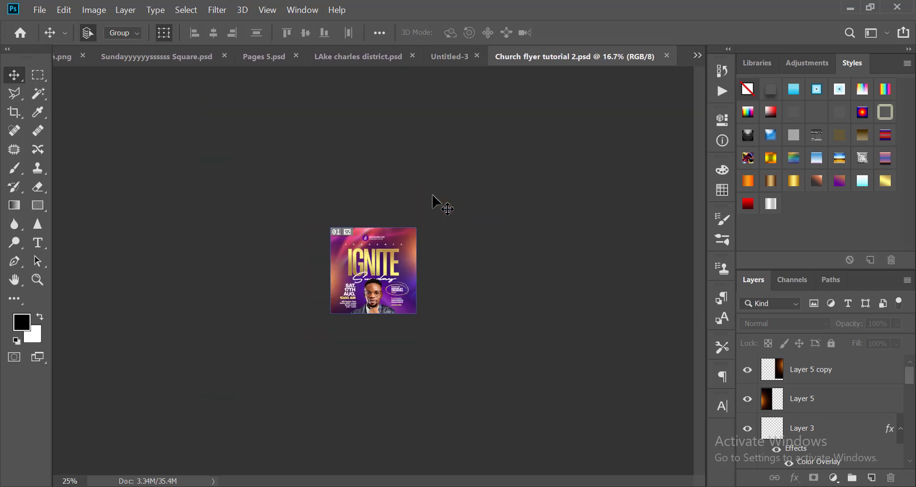
scroll(432, 196, up, 3)
scroll(439, 205, down, 3)
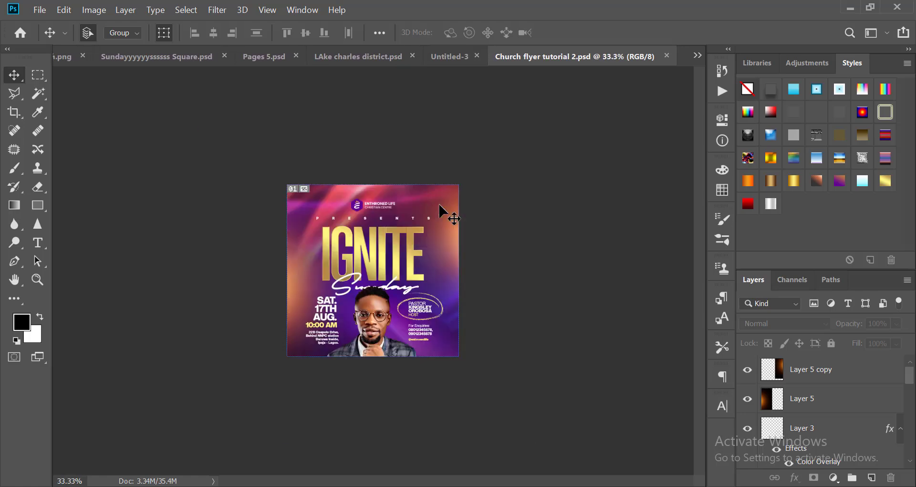
scroll(446, 210, down, 1)
scroll(450, 210, up, 3)
scroll(450, 207, down, 3)
scroll(449, 207, up, 2)
scroll(450, 208, down, 2)
scroll(450, 209, up, 3)
scroll(456, 209, down, 3)
scroll(457, 207, up, 1)
scroll(457, 208, up, 1)
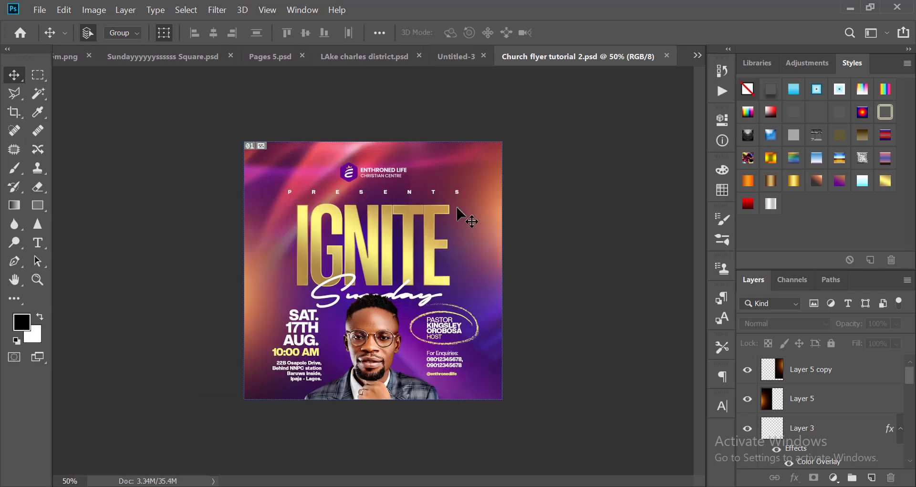
scroll(457, 208, down, 1)
scroll(457, 208, up, 2)
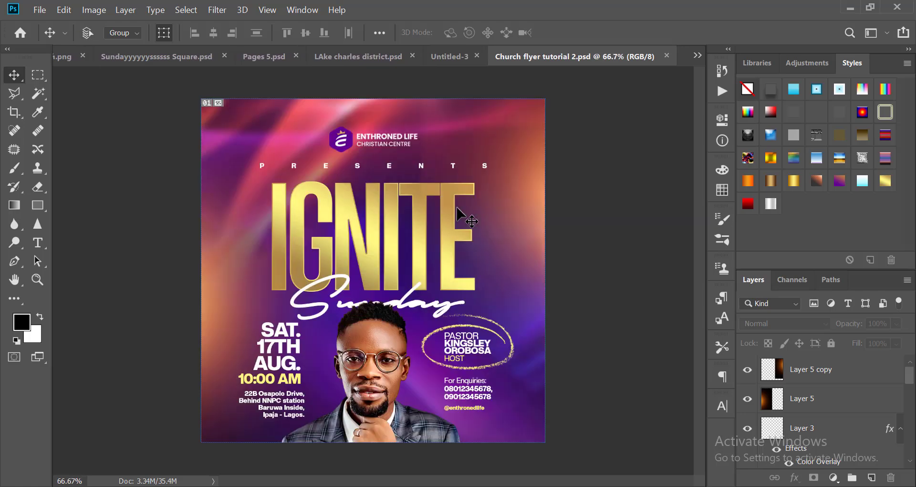